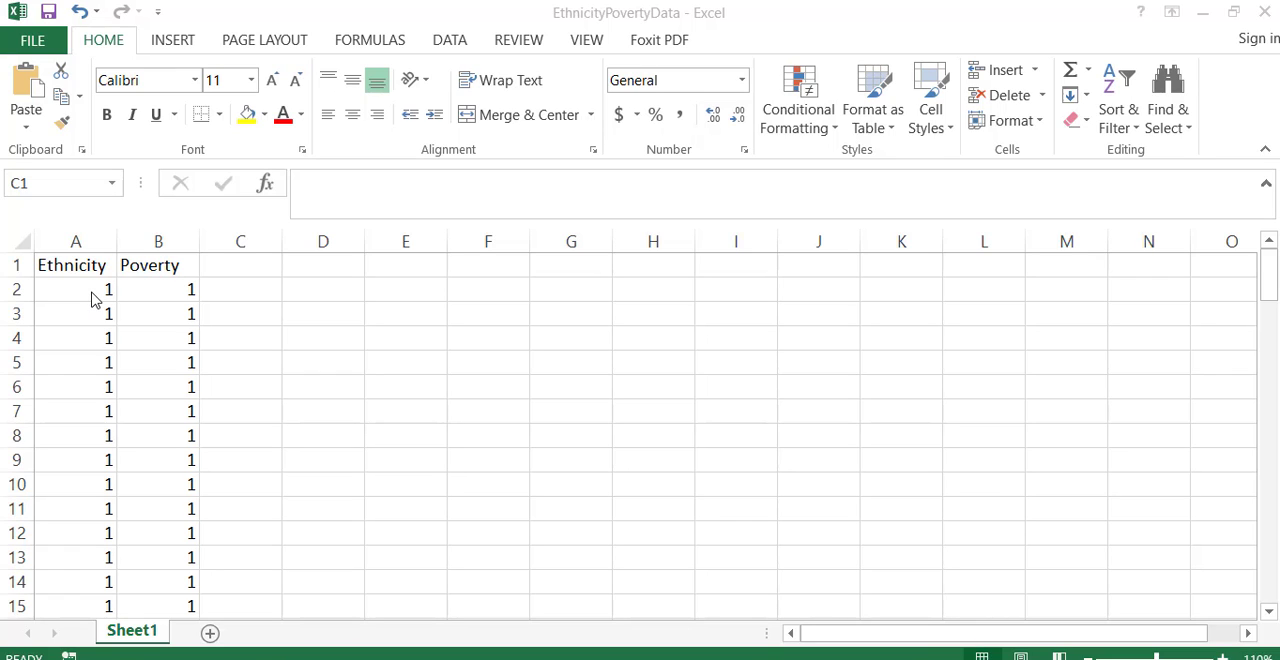
# - Check the first Ethnicity and Poverty entries in A2 and B2 and switch to the EthnicityPovertyData_Answers workbook
pyautogui.click(91, 296)
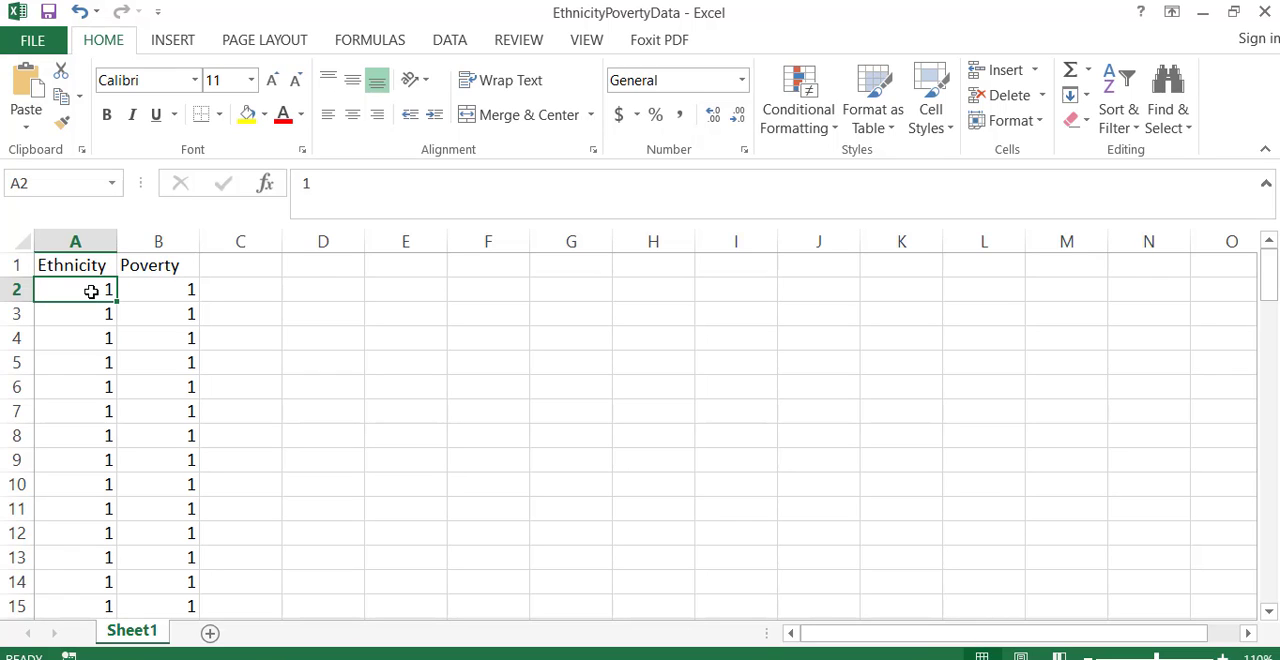
pyautogui.click(150, 302)
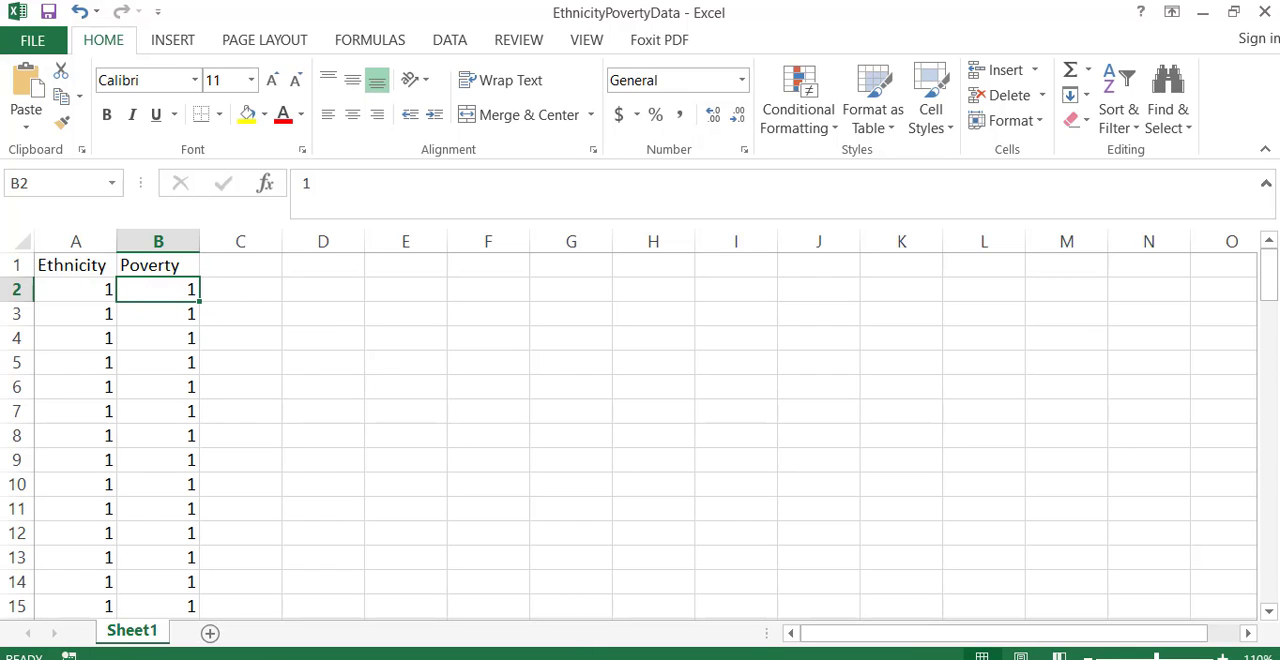
pyautogui.click(604, 659)
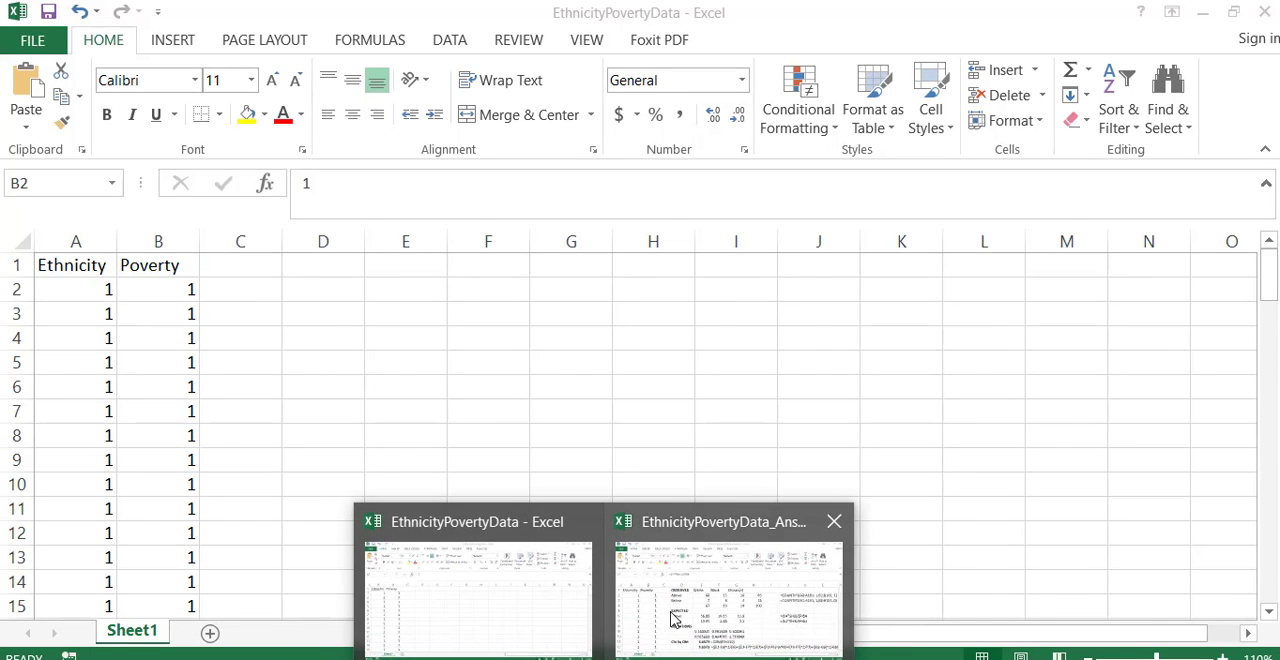
pyautogui.click(675, 620)
# - Examine the COUNTIFS formula in E2 for the White, Above count, including its ranges and both criteria
pyautogui.click(473, 300)
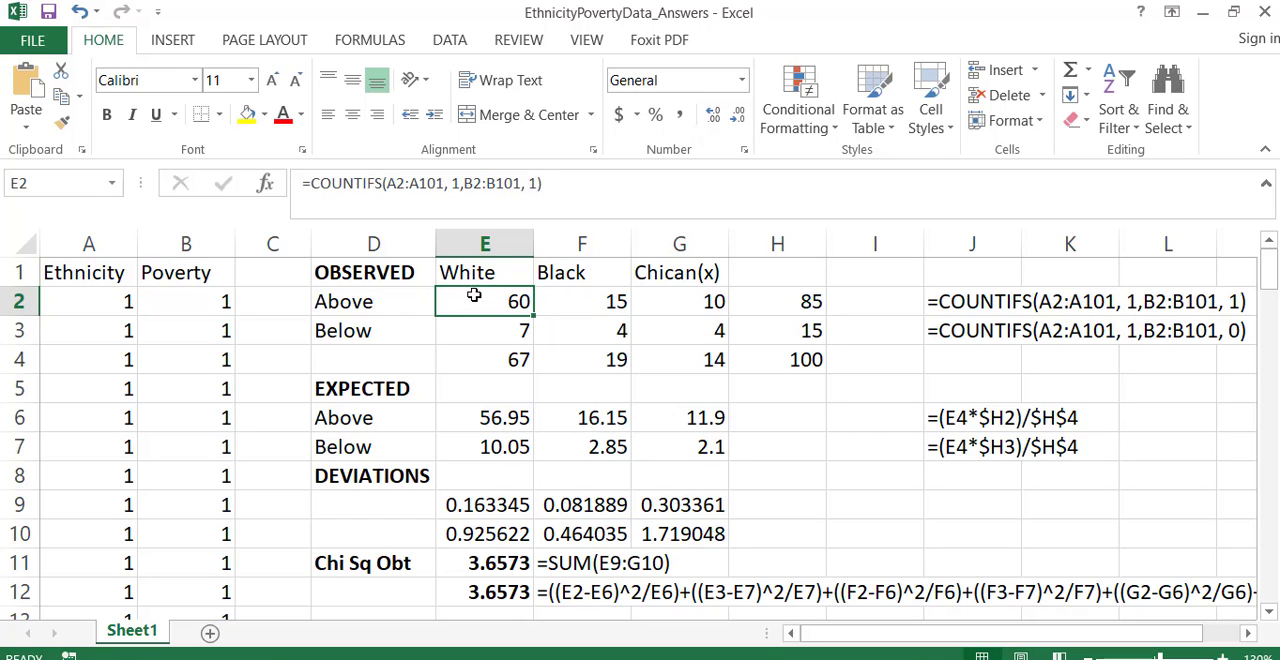
pyautogui.doubleClick(473, 296)
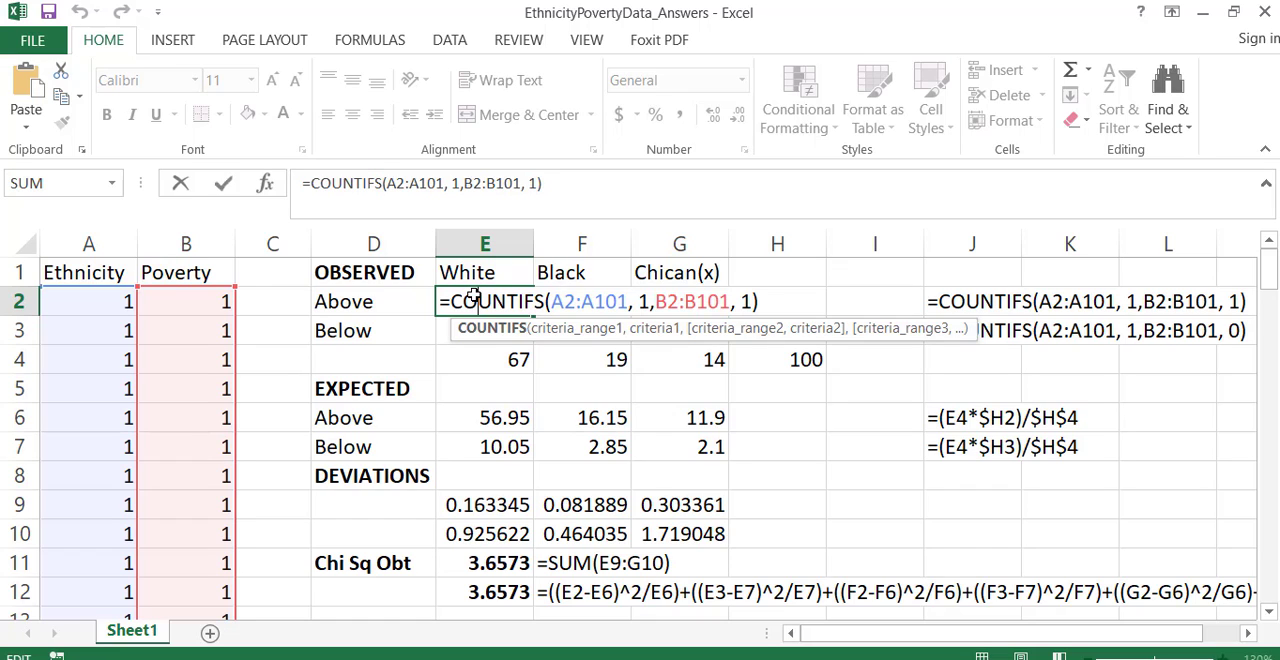
pyautogui.press('Return')
pyautogui.click(474, 296)
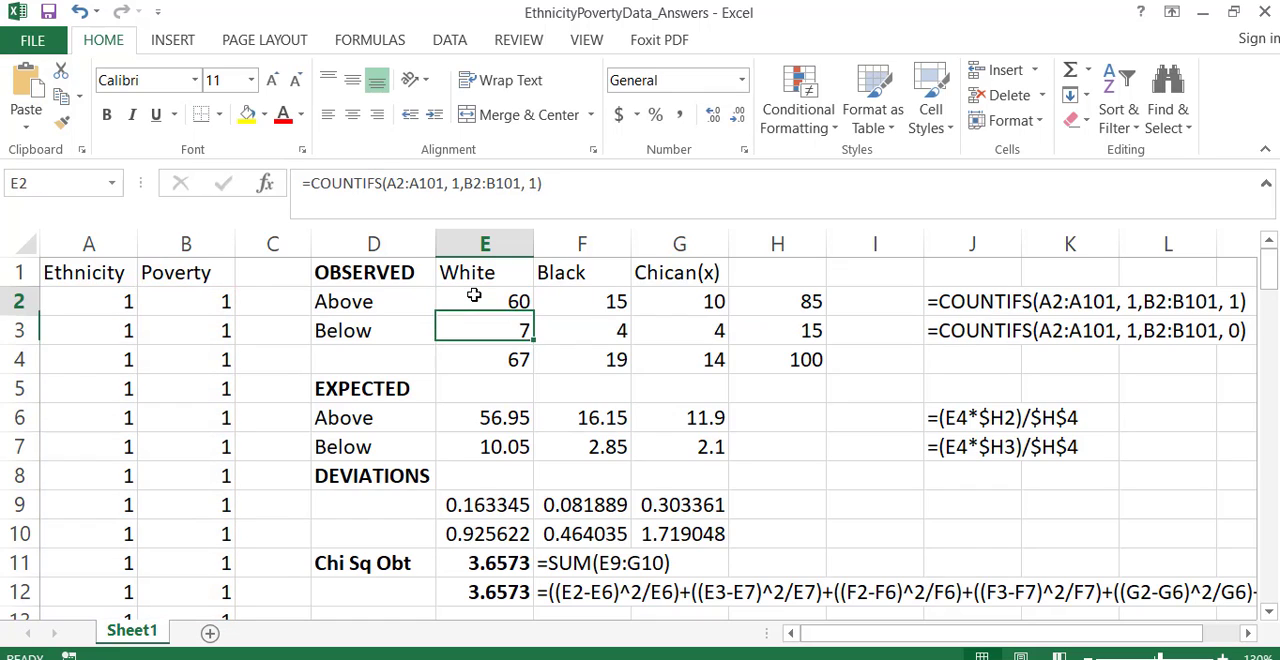
pyautogui.doubleClick(474, 296)
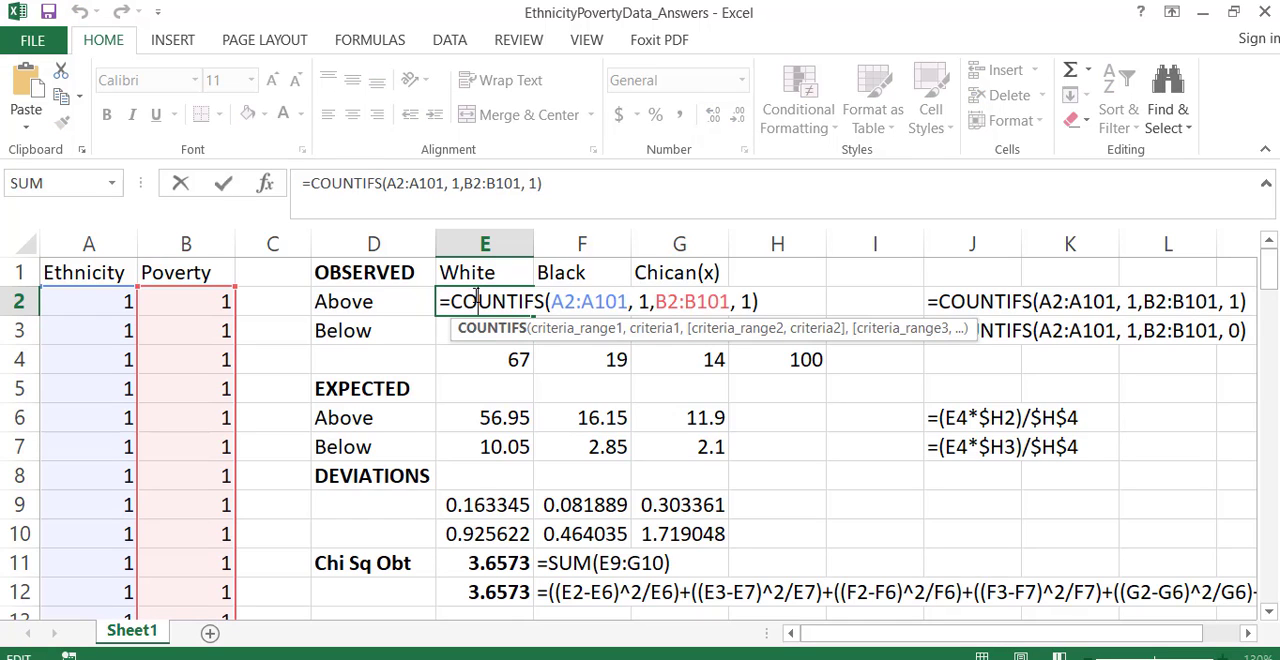
pyautogui.doubleClick(643, 301)
pyautogui.click(754, 301)
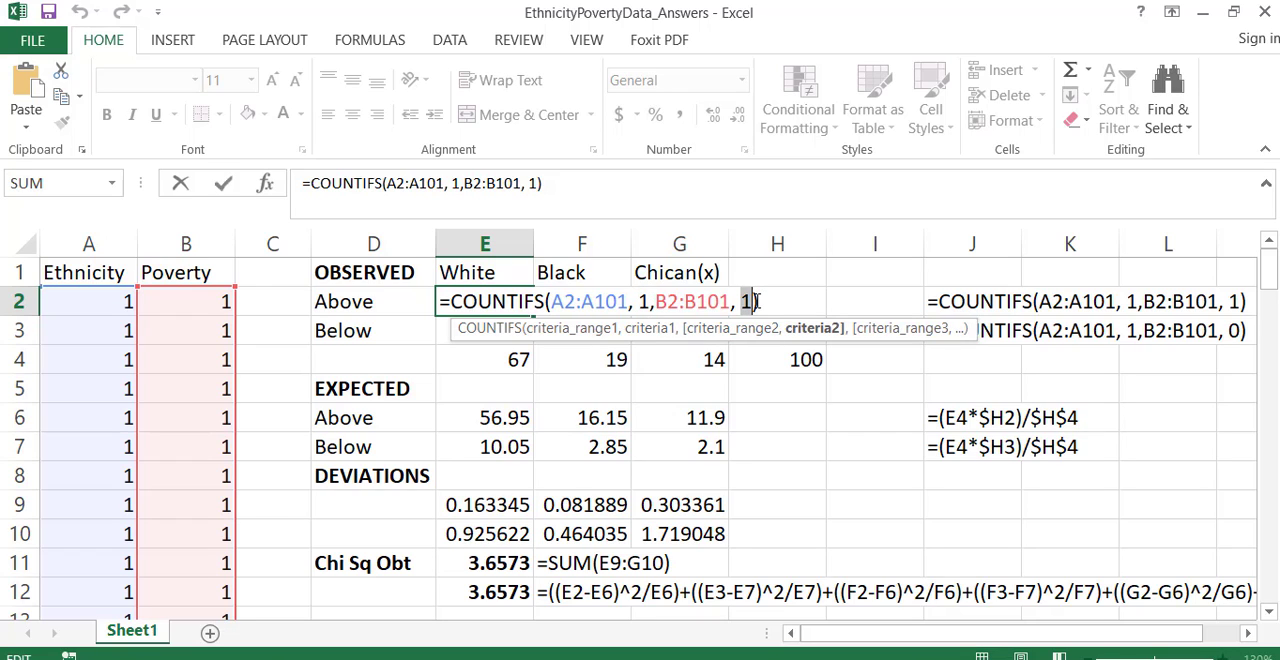
pyautogui.press('Return')
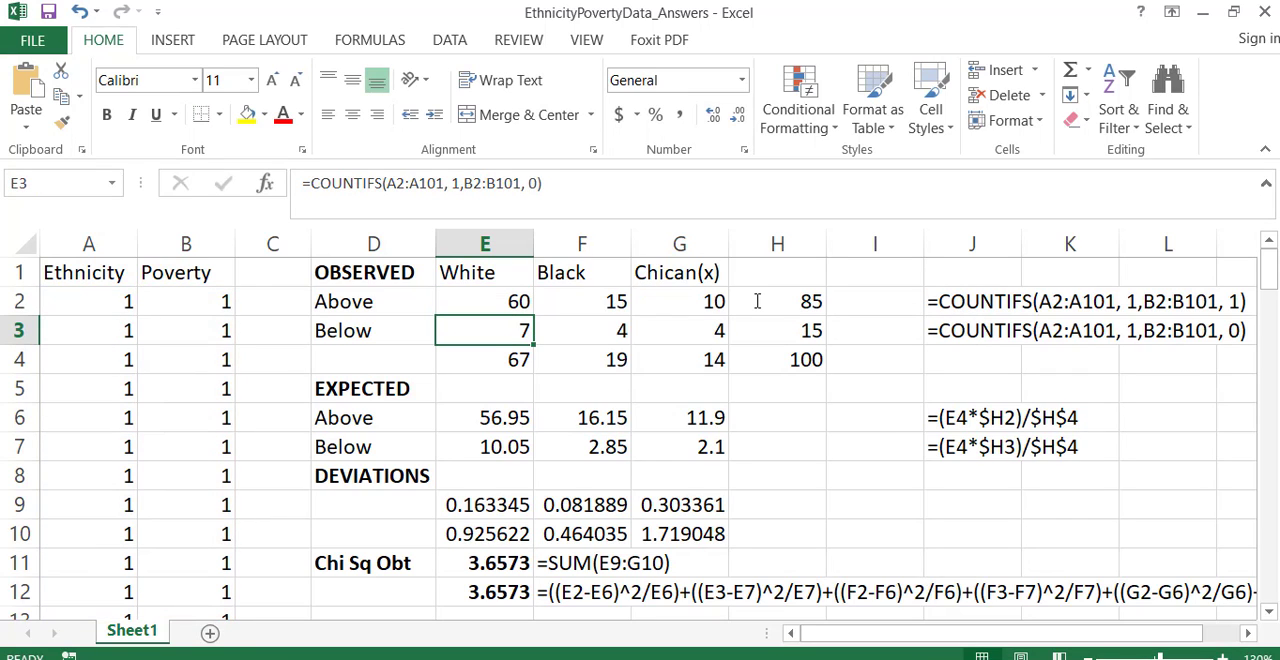
# - Examine the COUNTIFS formula in E3 for the White, Below count, reviewing each range and criterion in turn
pyautogui.doubleClick(495, 331)
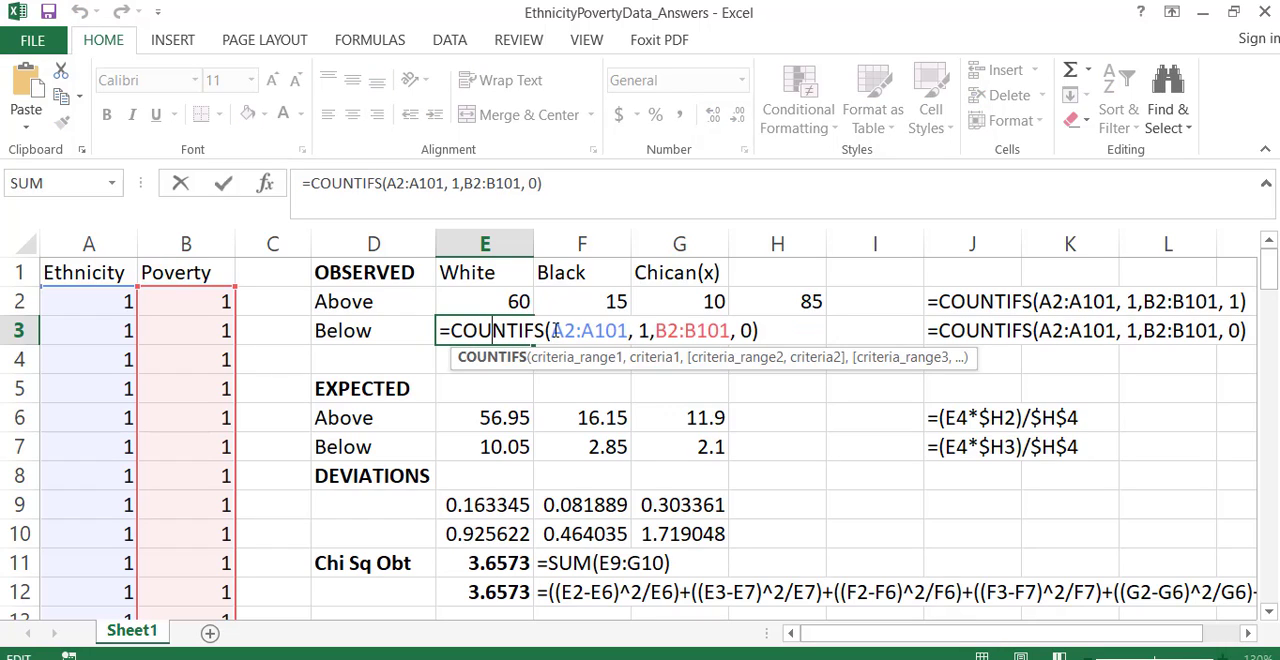
pyautogui.moveTo(550, 331); pyautogui.dragTo(628, 331)
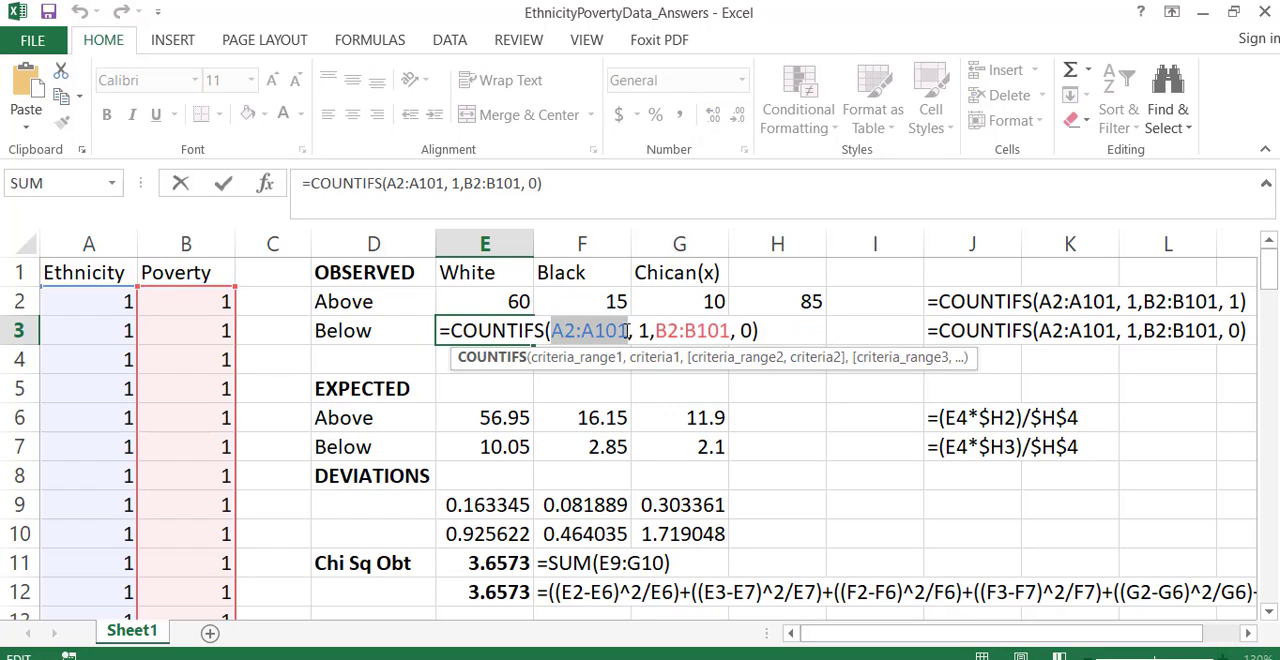
pyautogui.moveTo(638, 331); pyautogui.dragTo(650, 331)
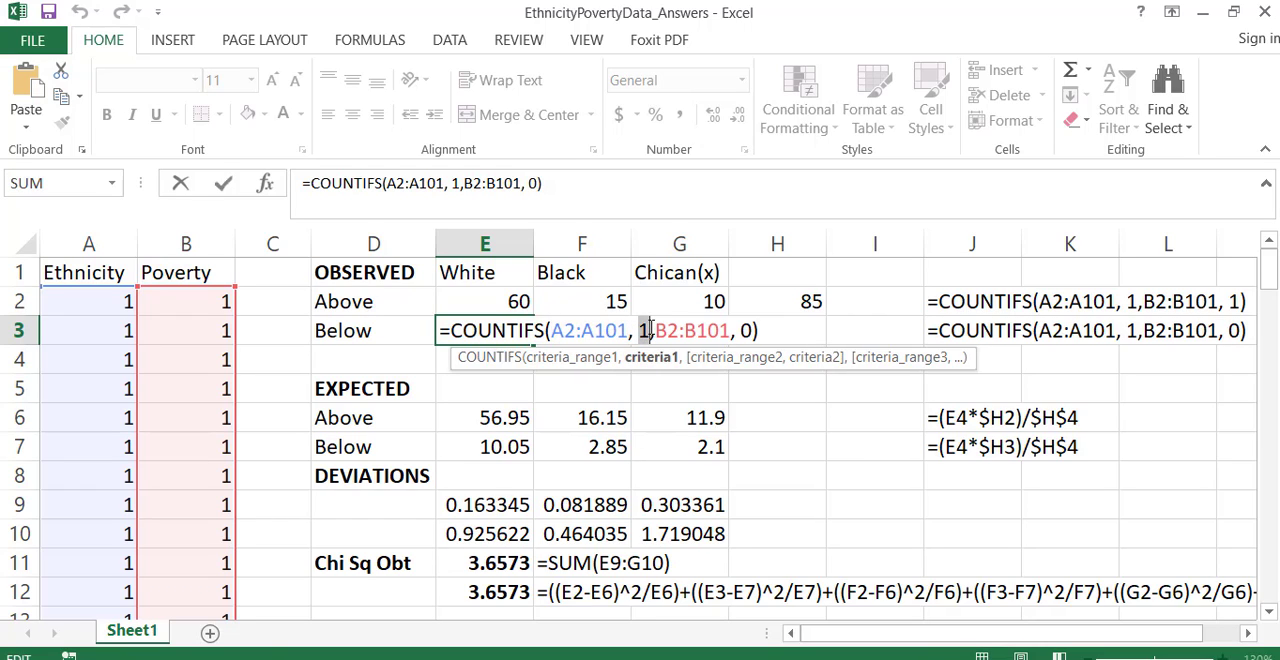
pyautogui.moveTo(655, 331); pyautogui.dragTo(754, 329)
pyautogui.click(745, 331)
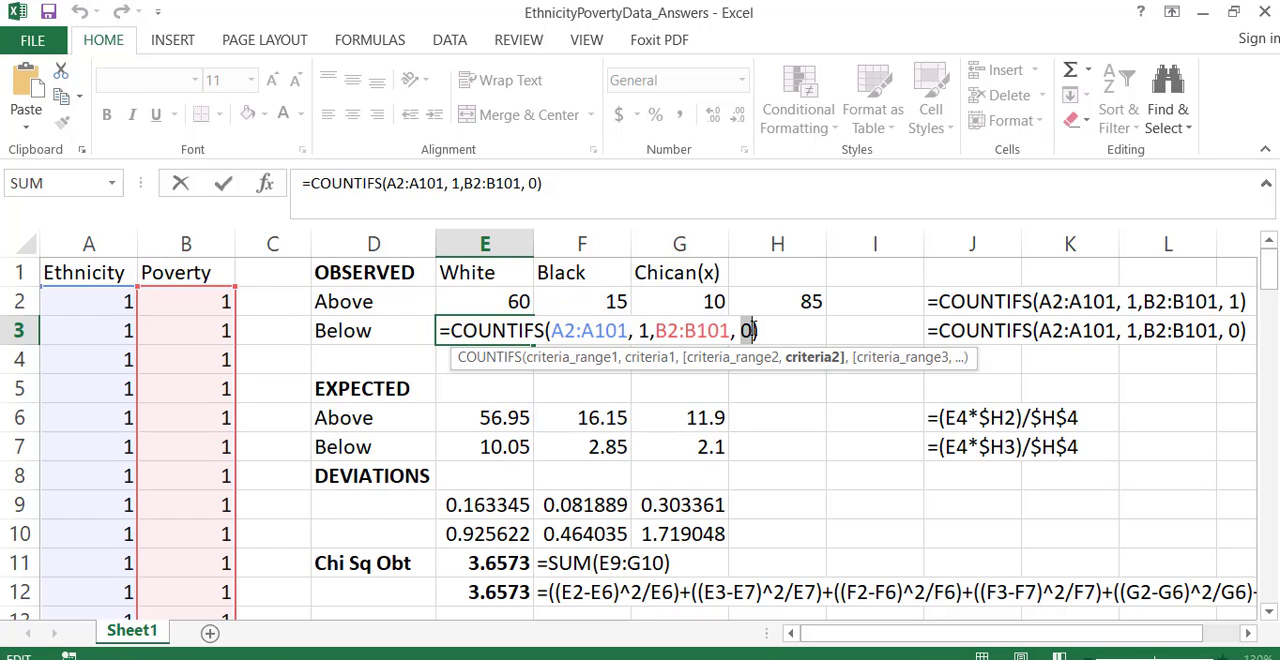
pyautogui.press('Return')
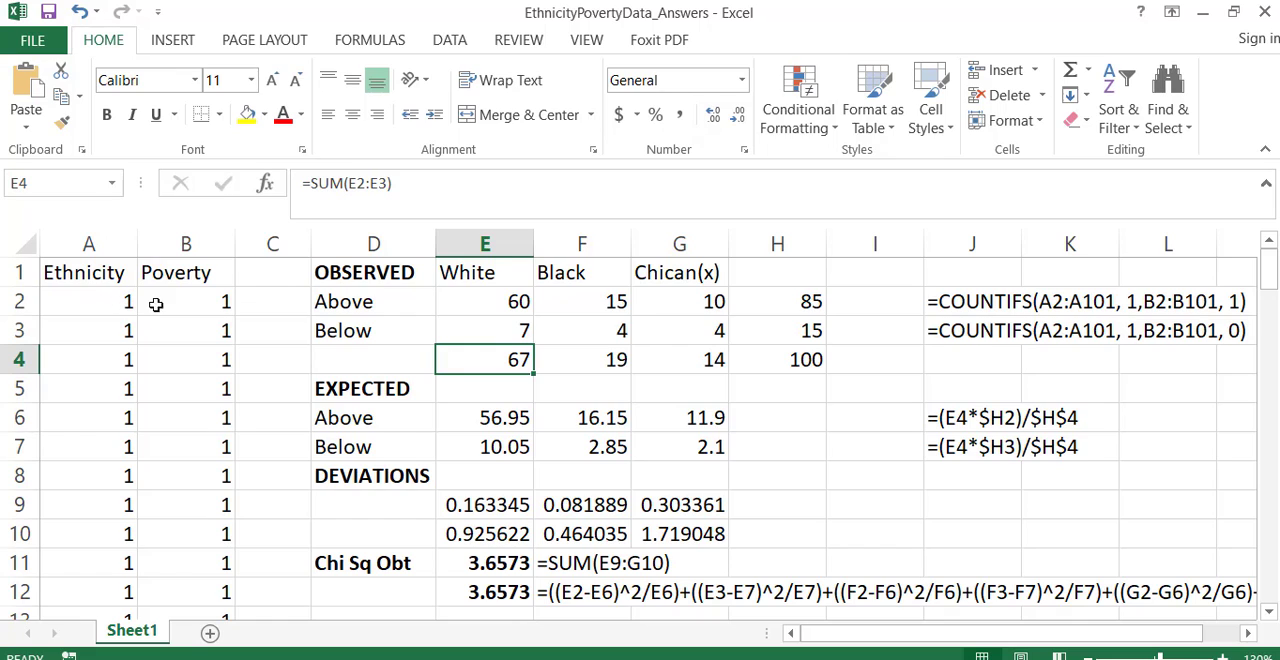
# - Compare the White, Above formula in E2 with the ethnicity code stored in A2
pyautogui.click(487, 307)
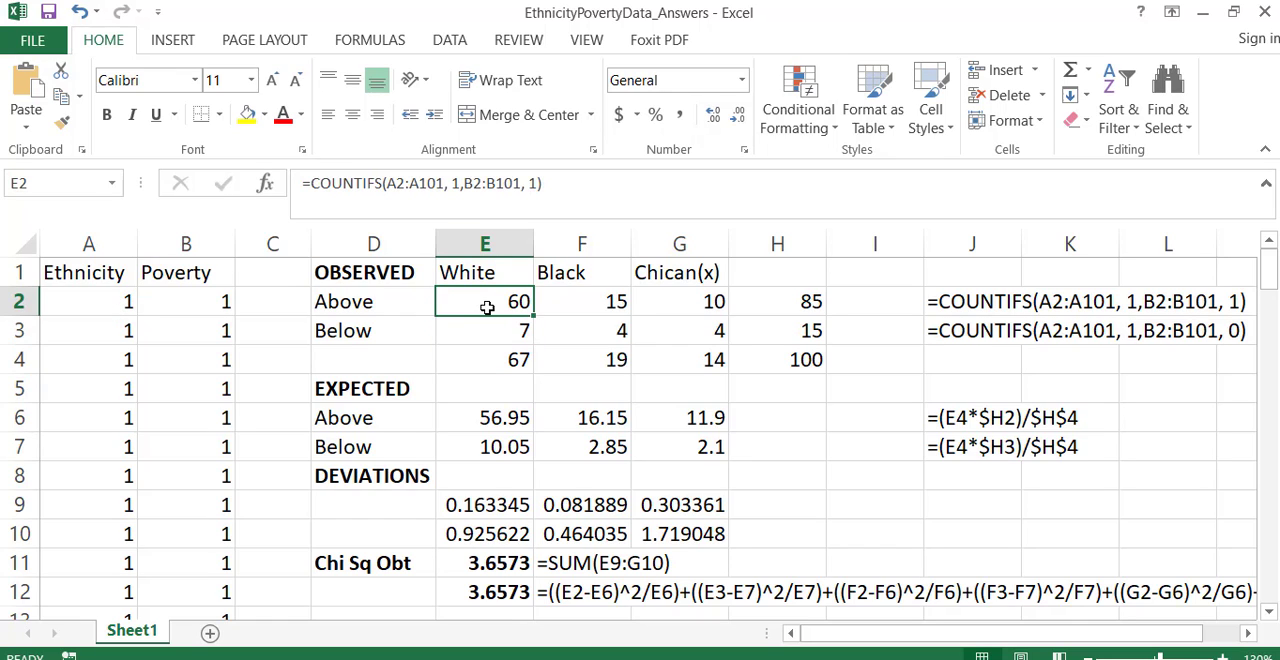
pyautogui.click(86, 299)
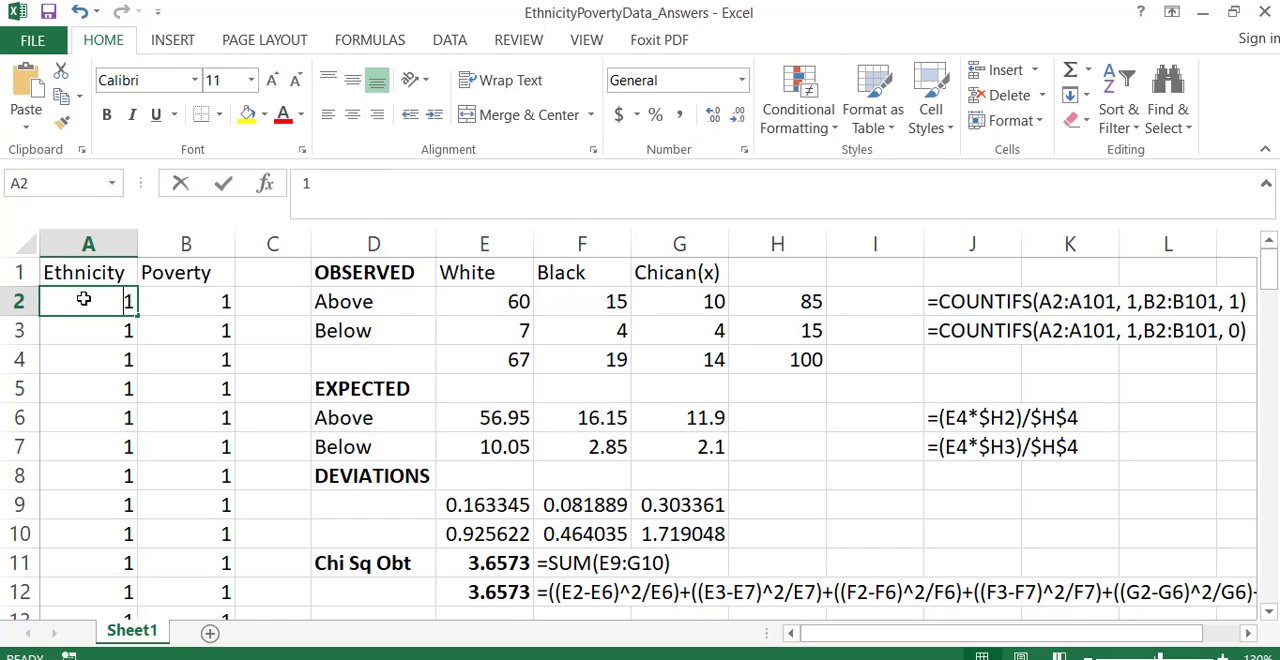
pyautogui.doubleClick(84, 299)
pyautogui.press('Return')
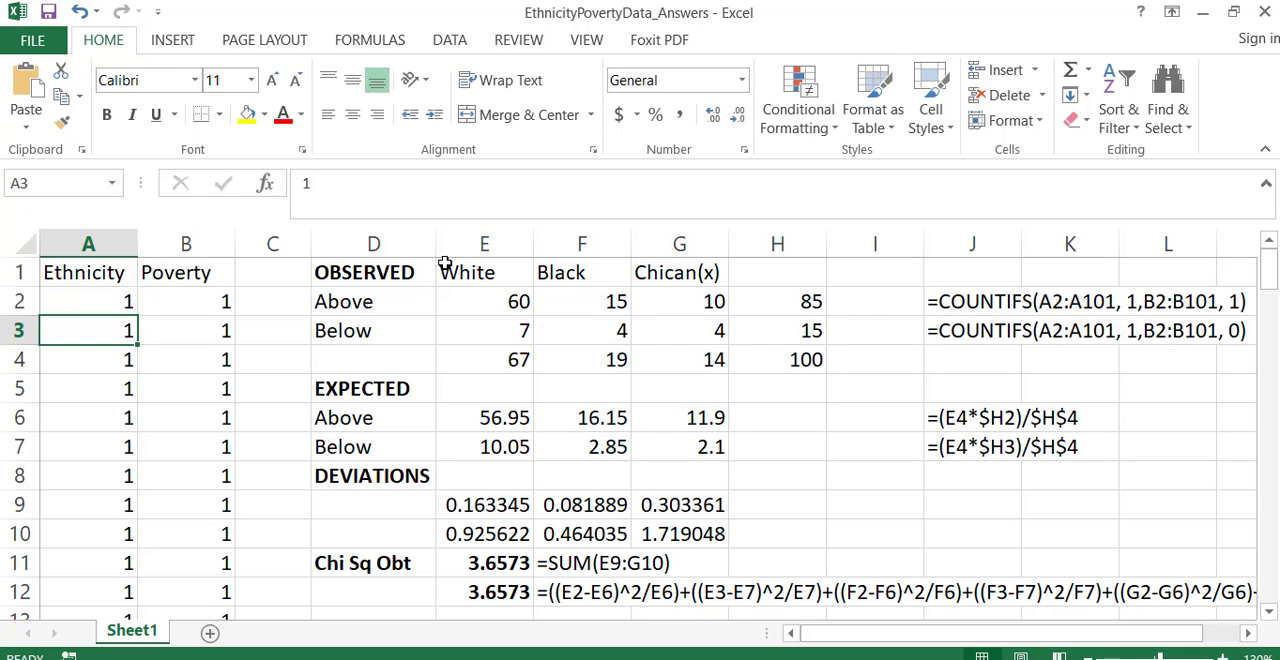
# - Try replacing the first criterion of the COUNTIFS formula in E2 with the text "White"
pyautogui.click(484, 308)
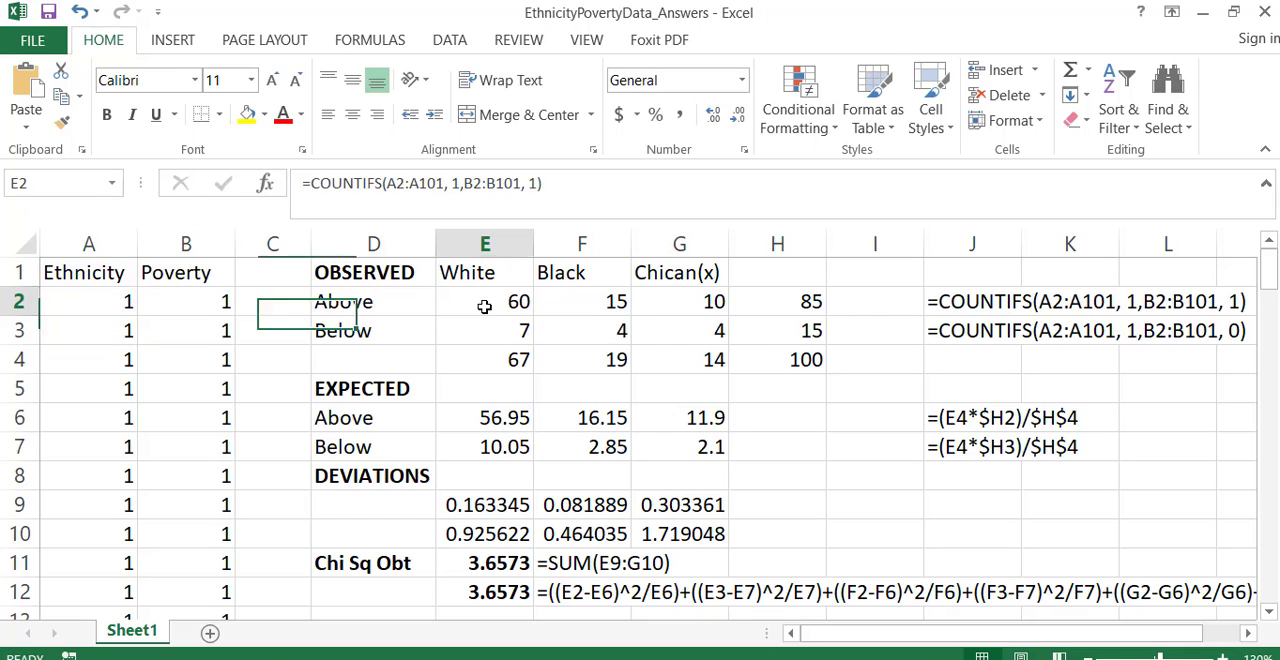
pyautogui.click(458, 183)
pyautogui.press('End')
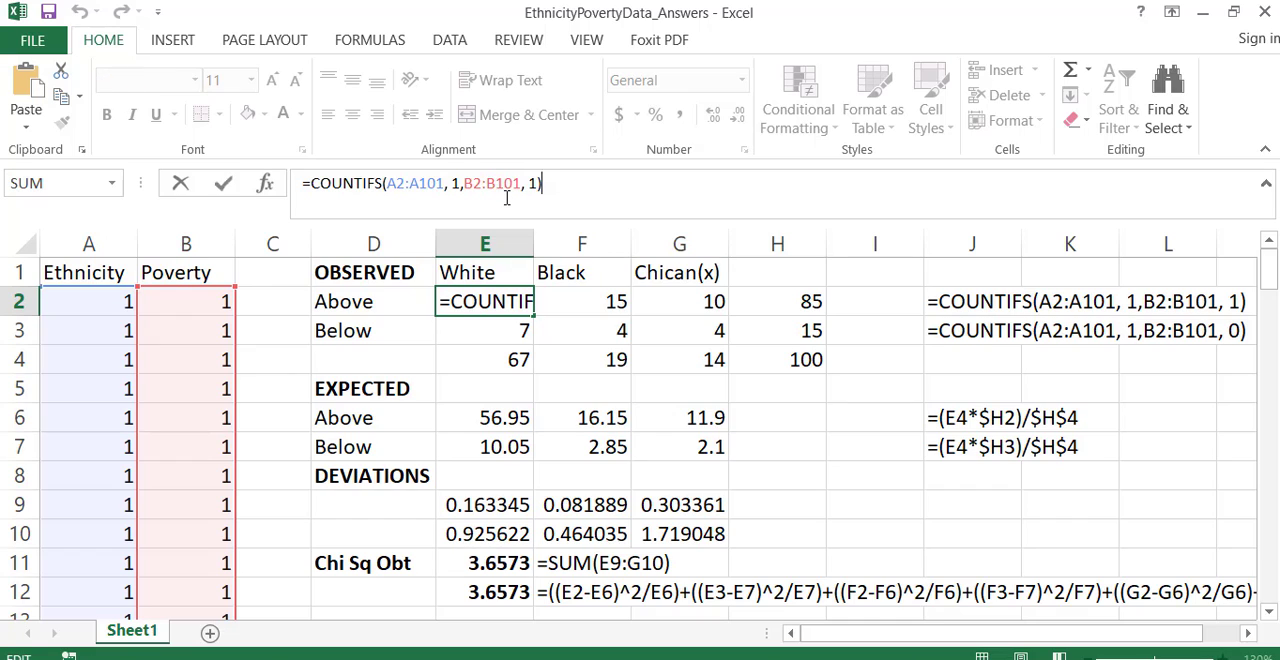
pyautogui.doubleClick(510, 303)
pyautogui.click(646, 301)
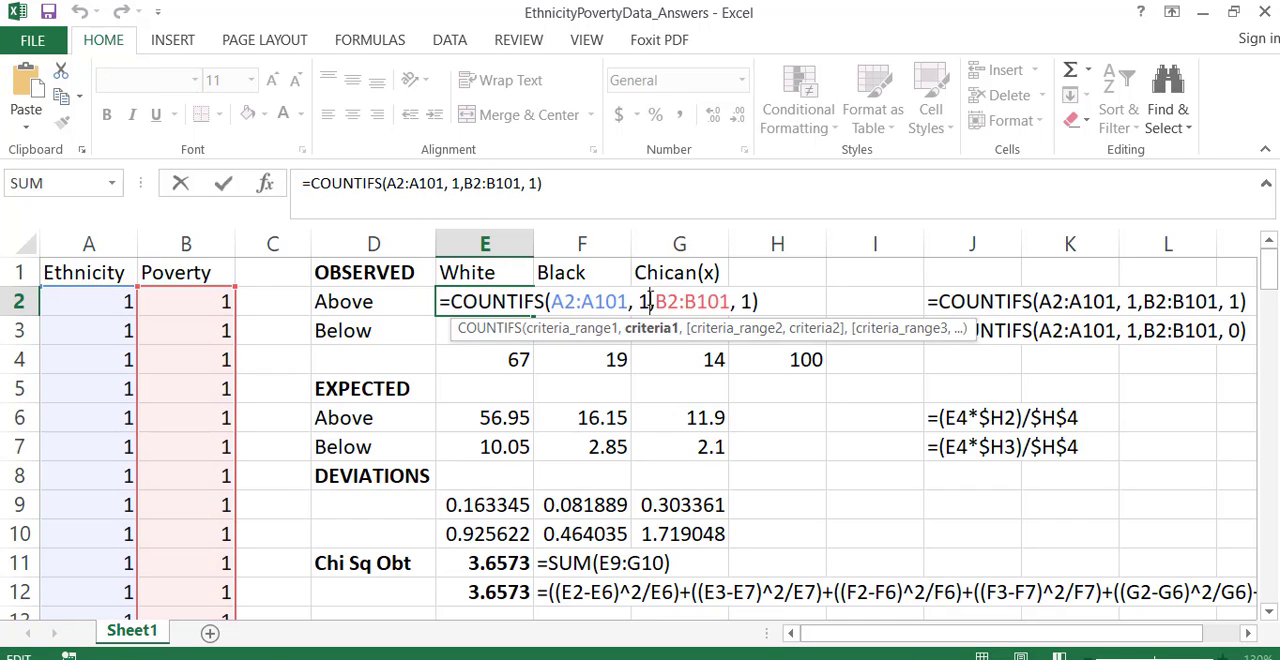
pyautogui.press('BackSpace')
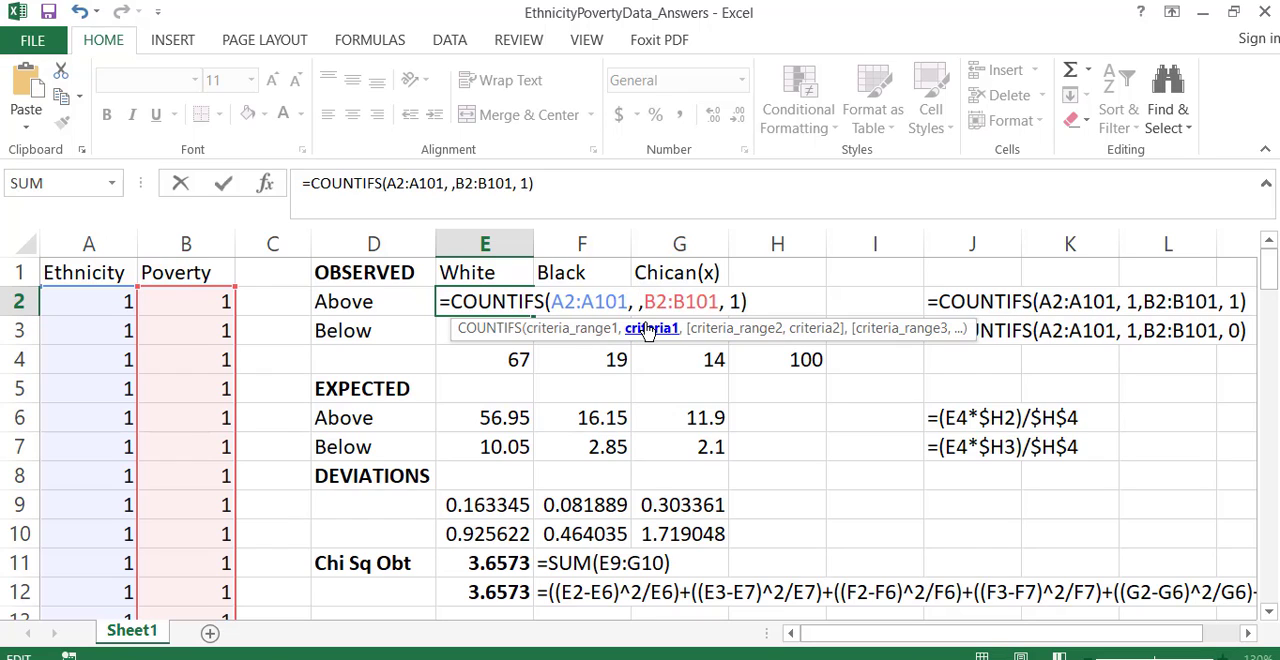
pyautogui.write('"White')
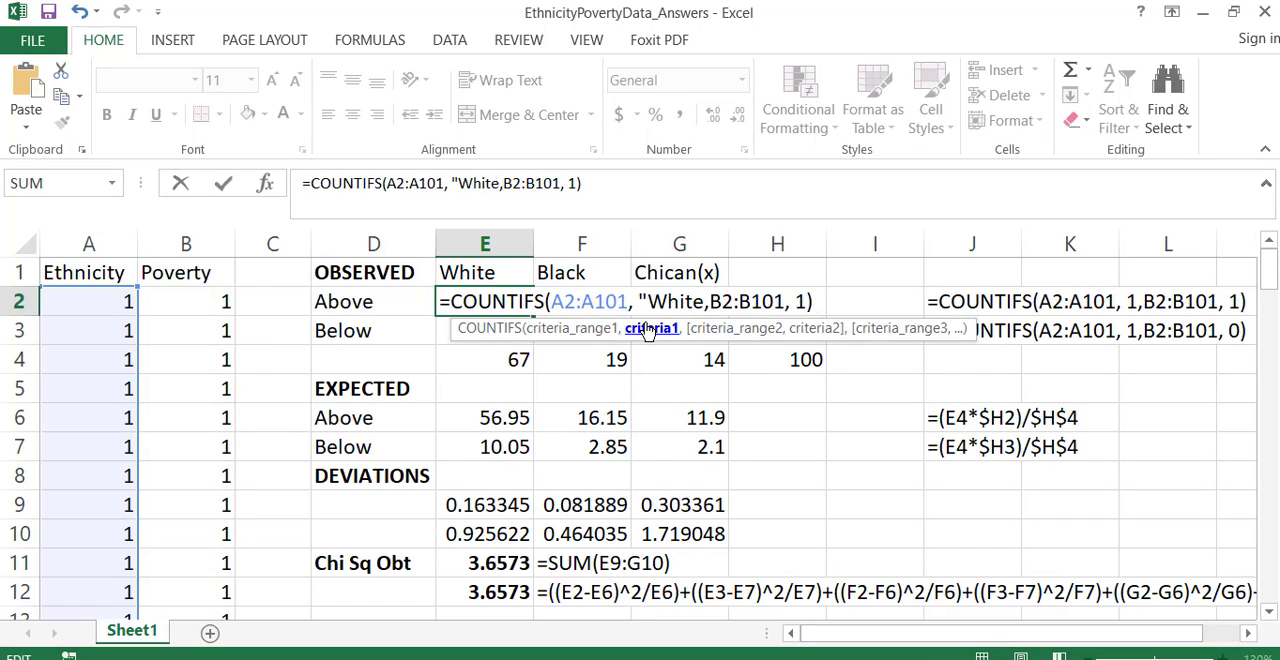
pyautogui.write('"')
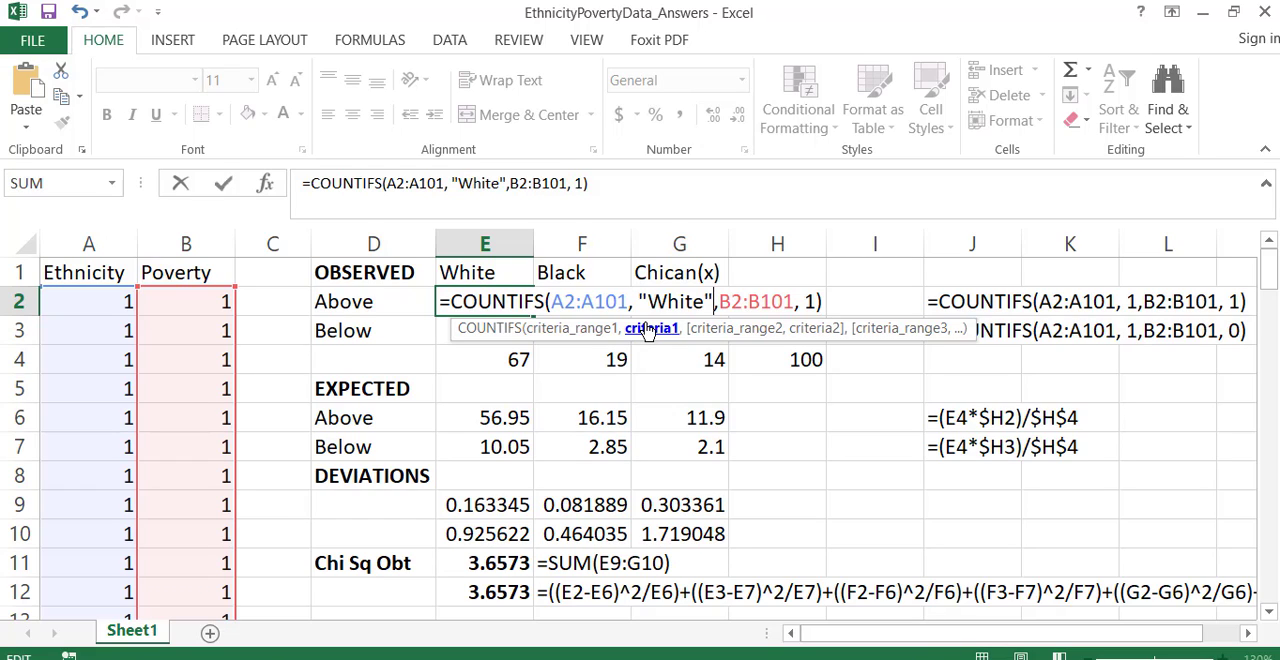
# - Restore the first criterion of the COUNTIFS formula in E2 to 1 and commit the formula
pyautogui.press('BackSpace')
pyautogui.press('BackSpace')
pyautogui.press('BackSpace')
pyautogui.press('BackSpace')
pyautogui.press('BackSpace')
pyautogui.press('BackSpace')
pyautogui.press('BackSpace')
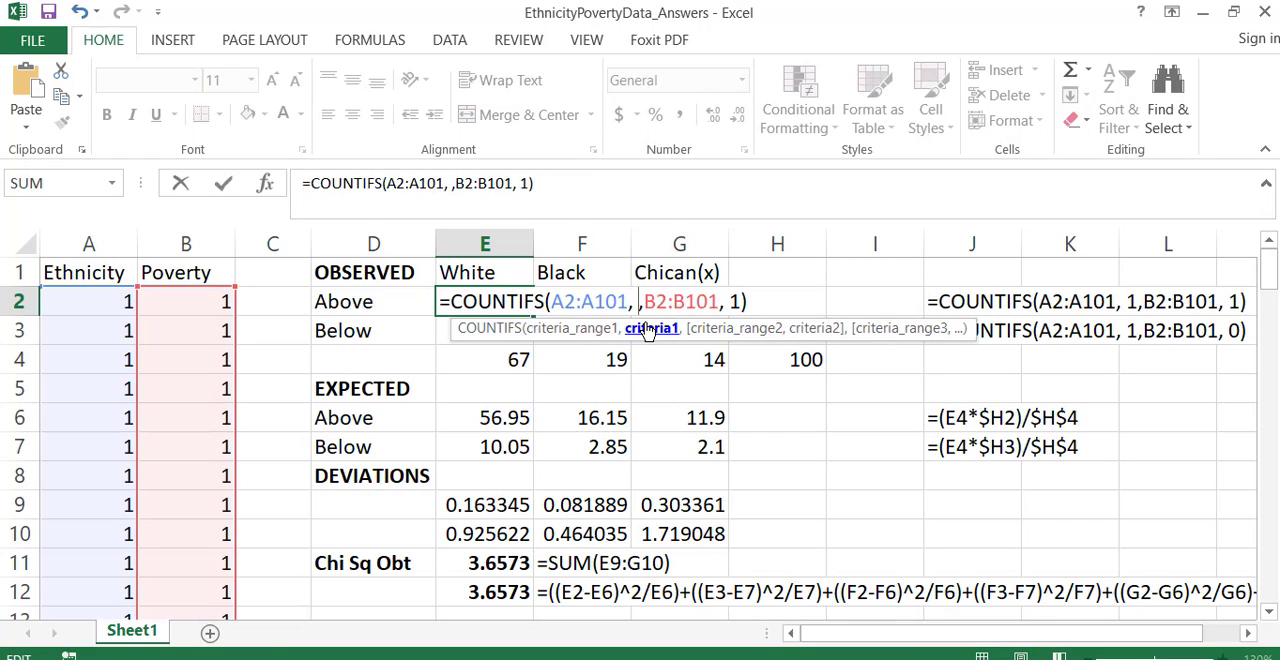
pyautogui.write('1')
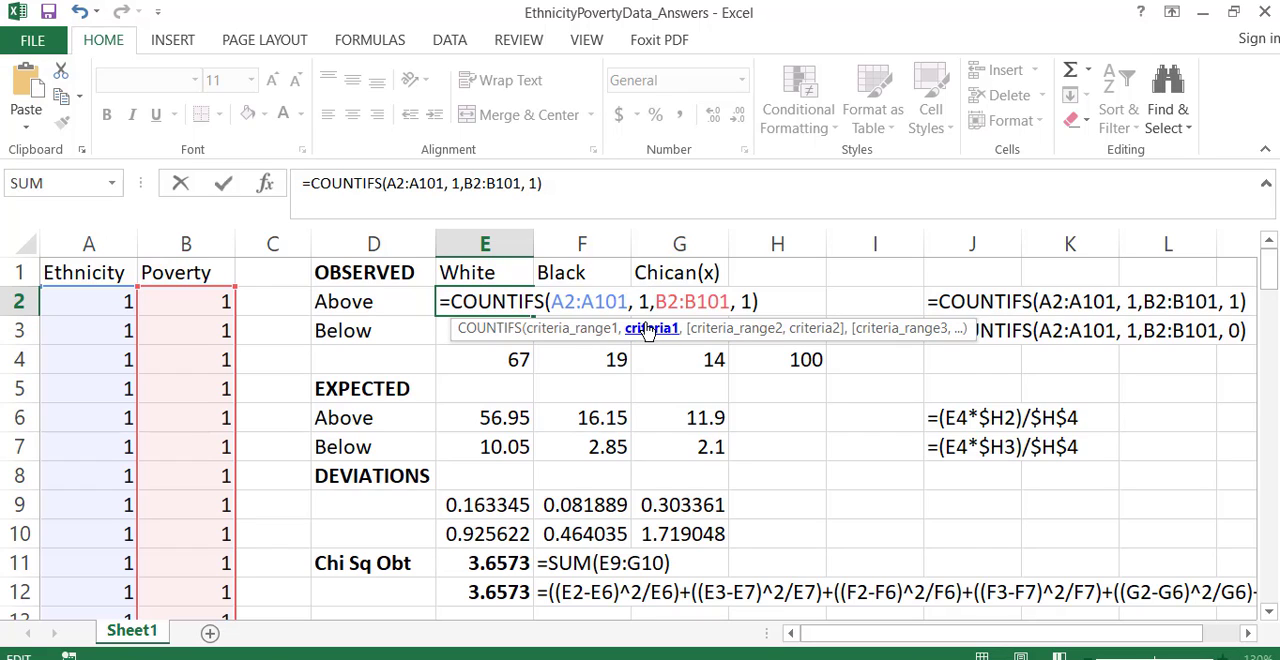
pyautogui.press('Tab')
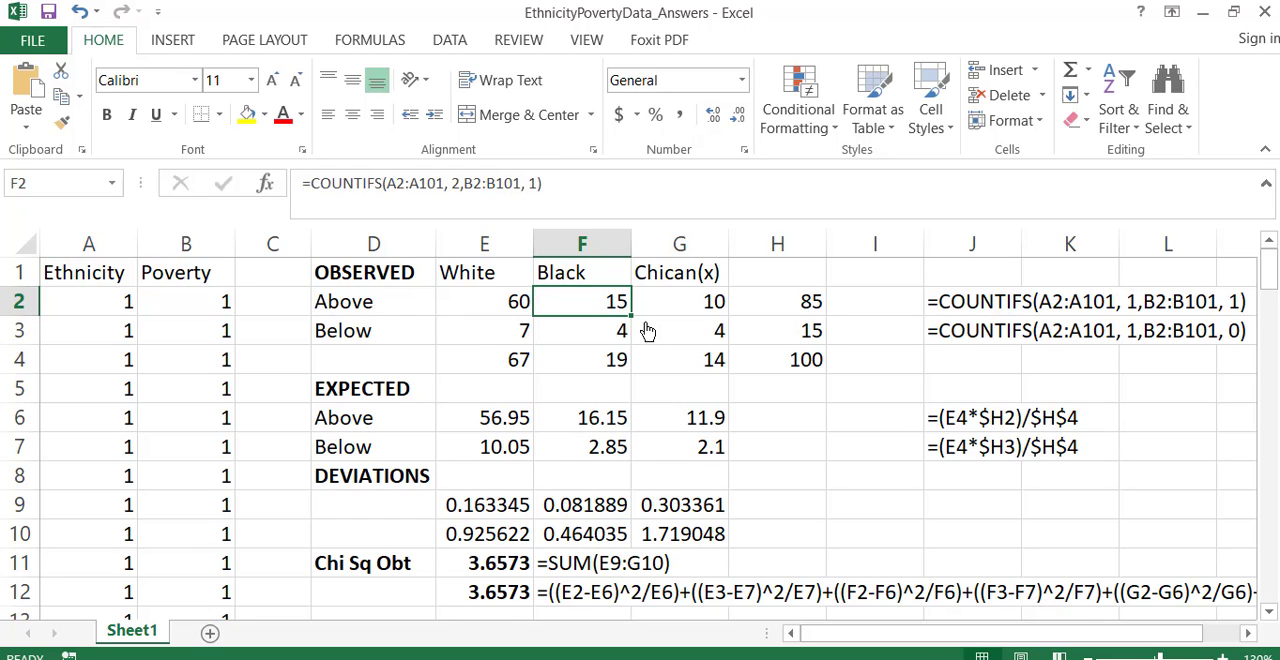
# - Examine both criteria of the COUNTIFS formula in F2 for the Black, Above count
pyautogui.doubleClick(581, 306)
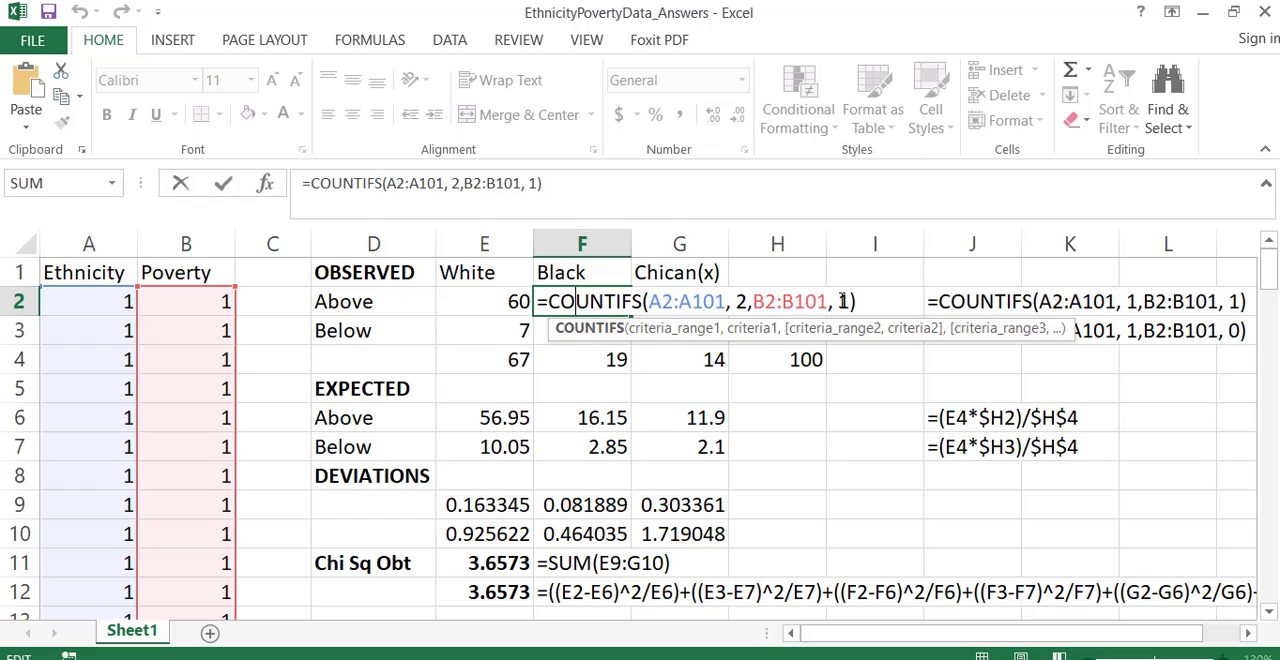
pyautogui.moveTo(840, 301); pyautogui.dragTo(852, 301)
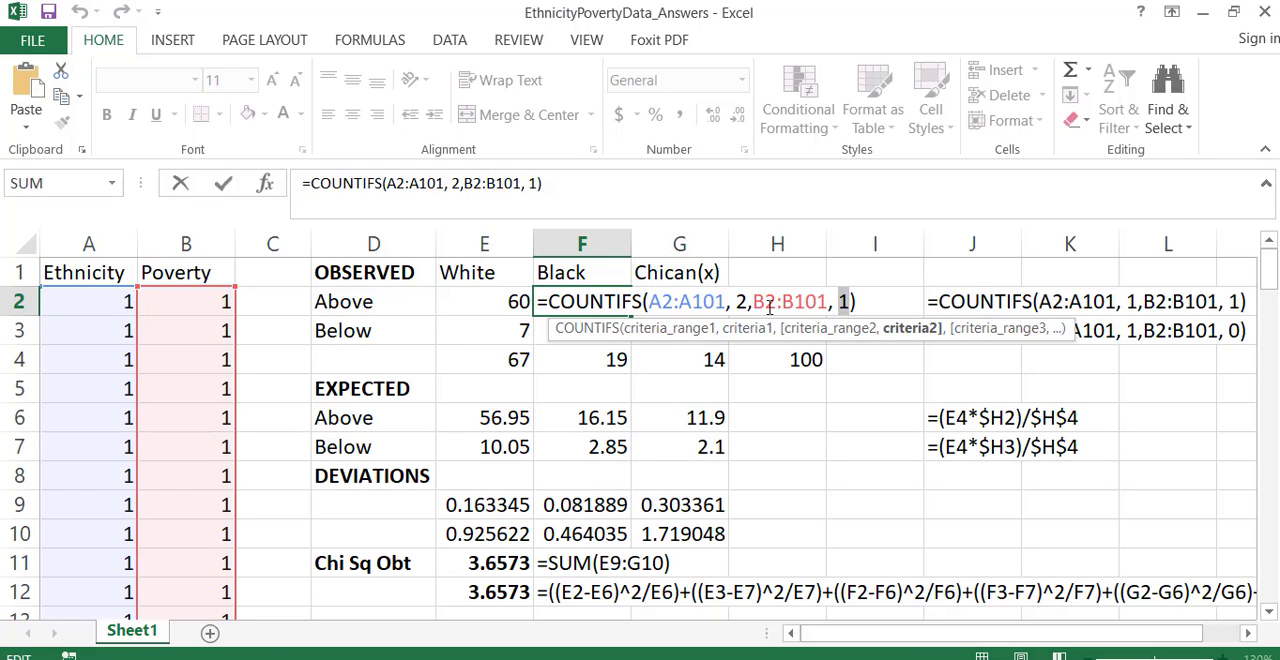
pyautogui.moveTo(737, 302); pyautogui.dragTo(746, 302)
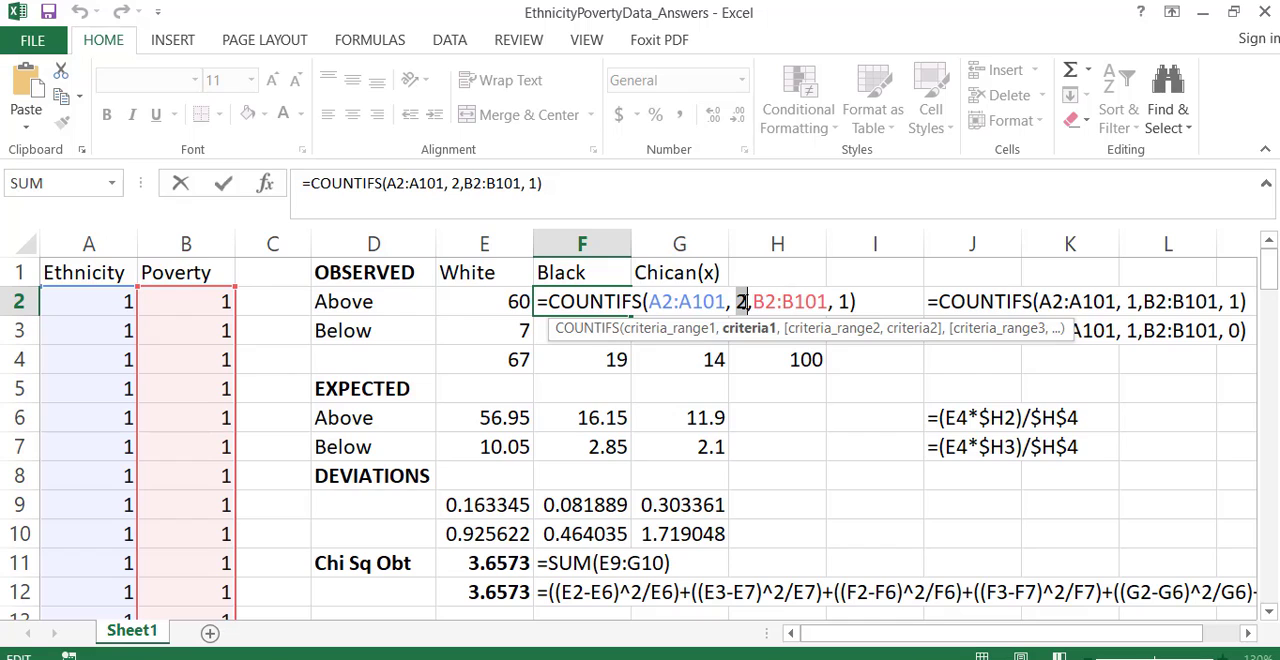
pyautogui.press('Return')
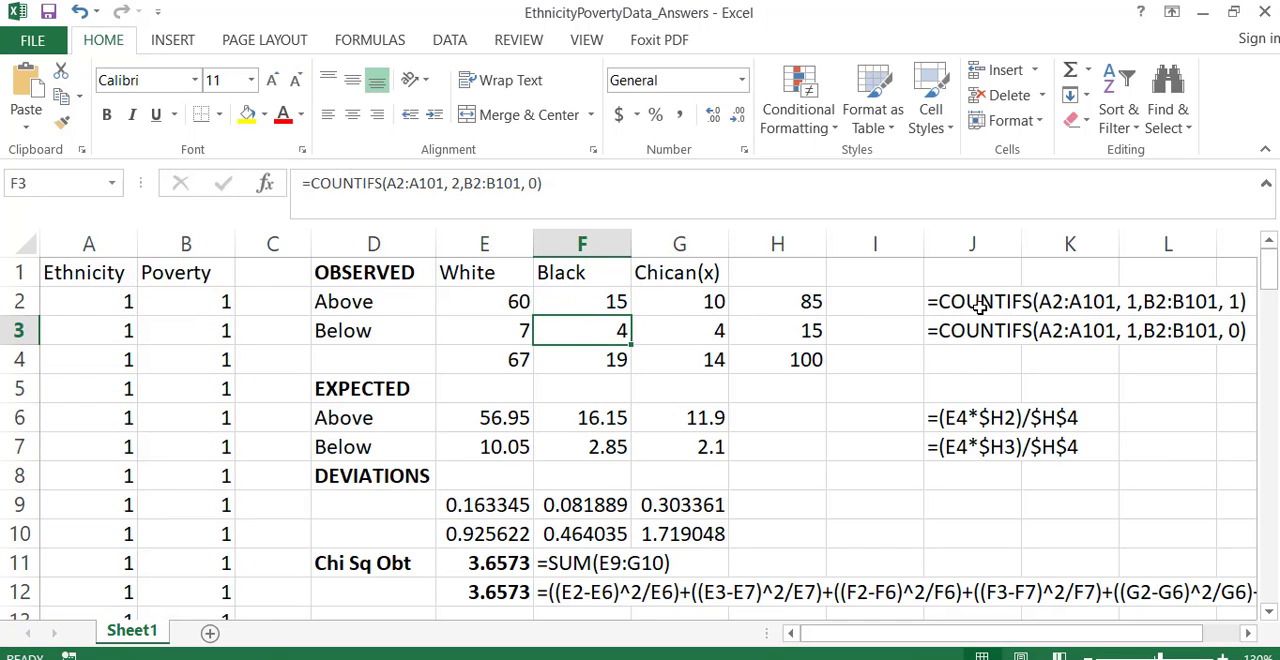
# - Highlight the COUNTIFS formula texts in J2:J3 with a yellow fill and widen column J to fit them
pyautogui.moveTo(980, 303); pyautogui.dragTo(980, 330)
pyautogui.moveTo(1021, 244); pyautogui.dragTo(1252, 270)
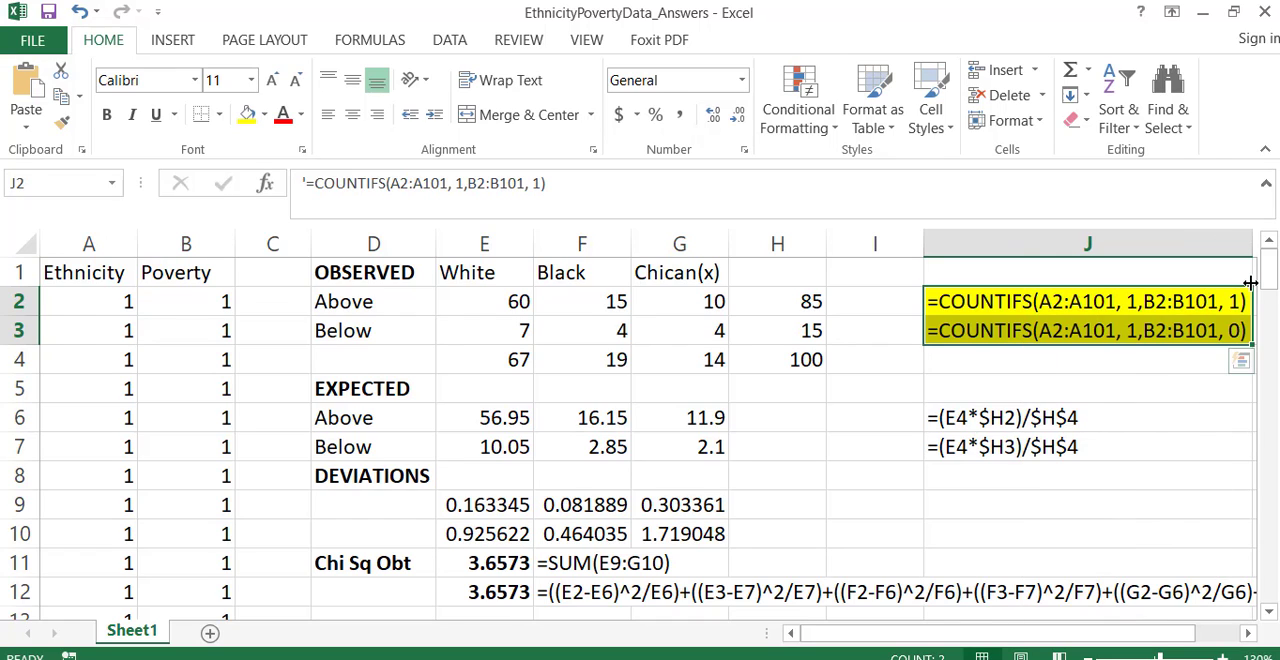
# - Open cell J2 to examine how its COUNTIFS formula is stored as text
pyautogui.click(1165, 308)
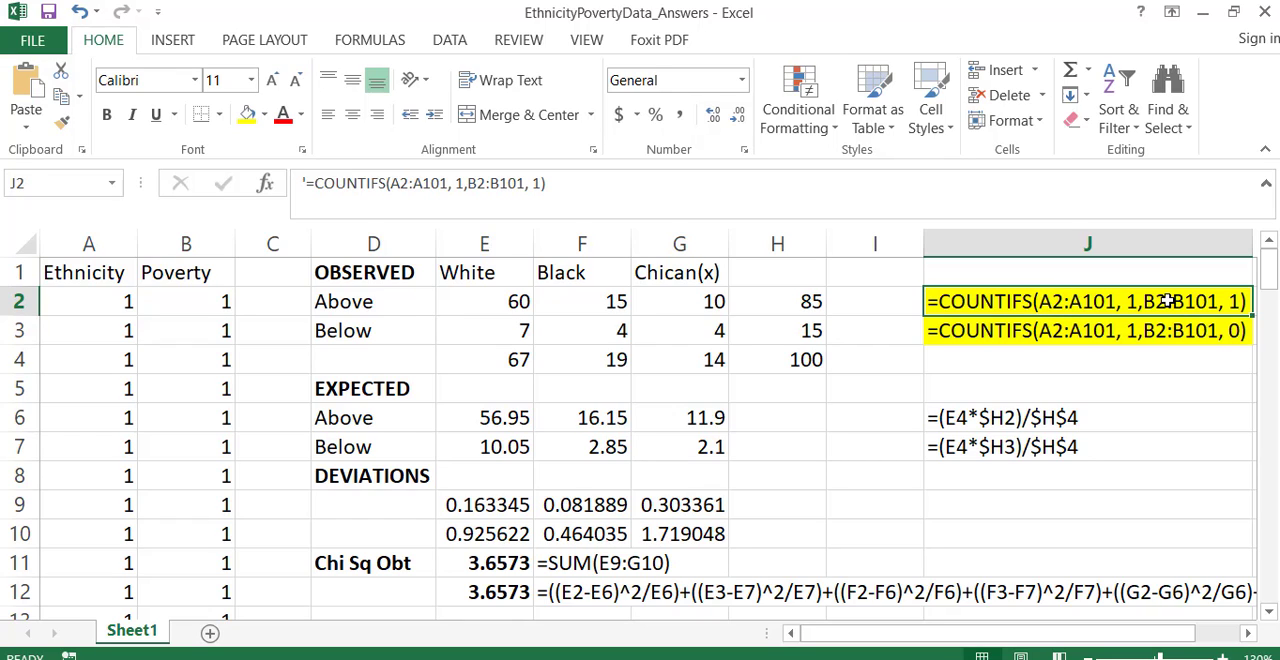
pyautogui.doubleClick(1133, 301)
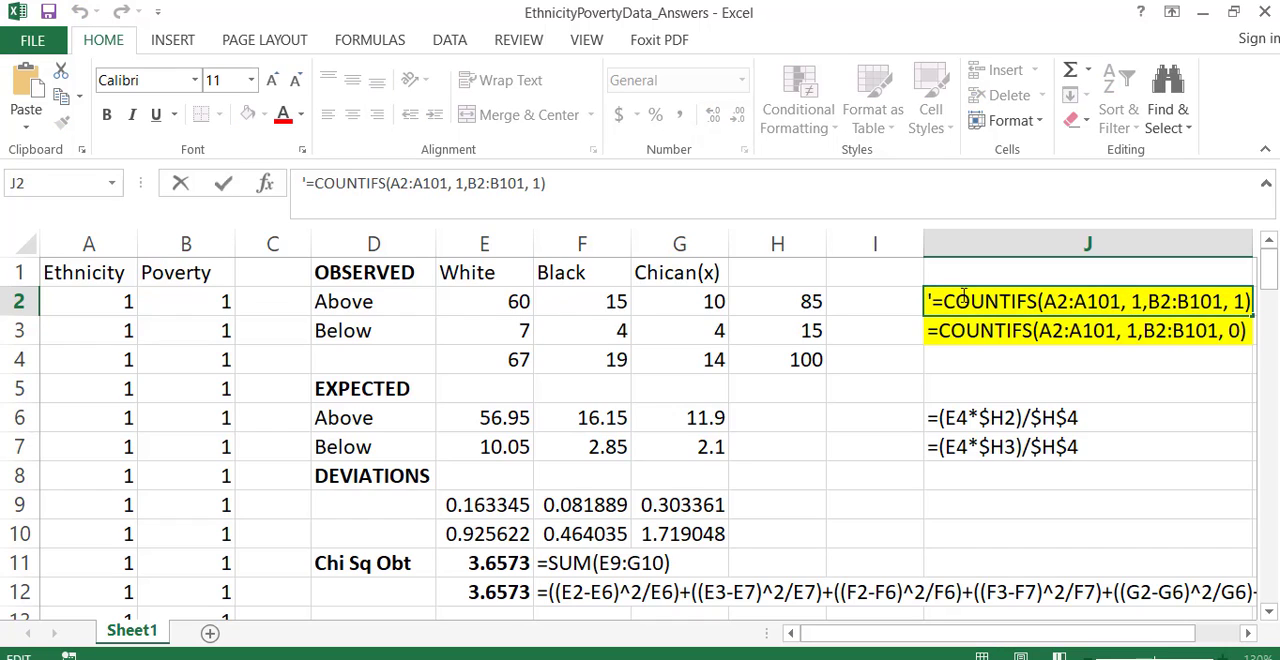
pyautogui.doubleClick(971, 329)
# - Remove the yellow fill from the COUNTIFS formula texts in J2:J3
pyautogui.moveTo(971, 329); pyautogui.dragTo(945, 322)
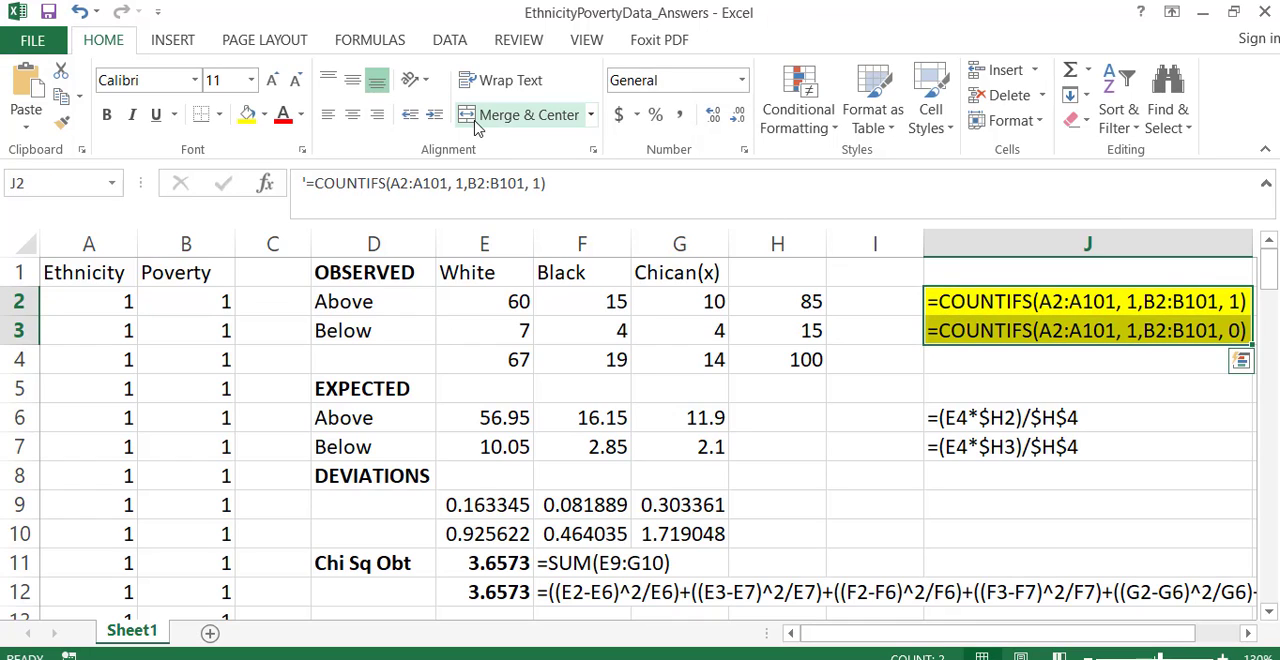
pyautogui.click(264, 114)
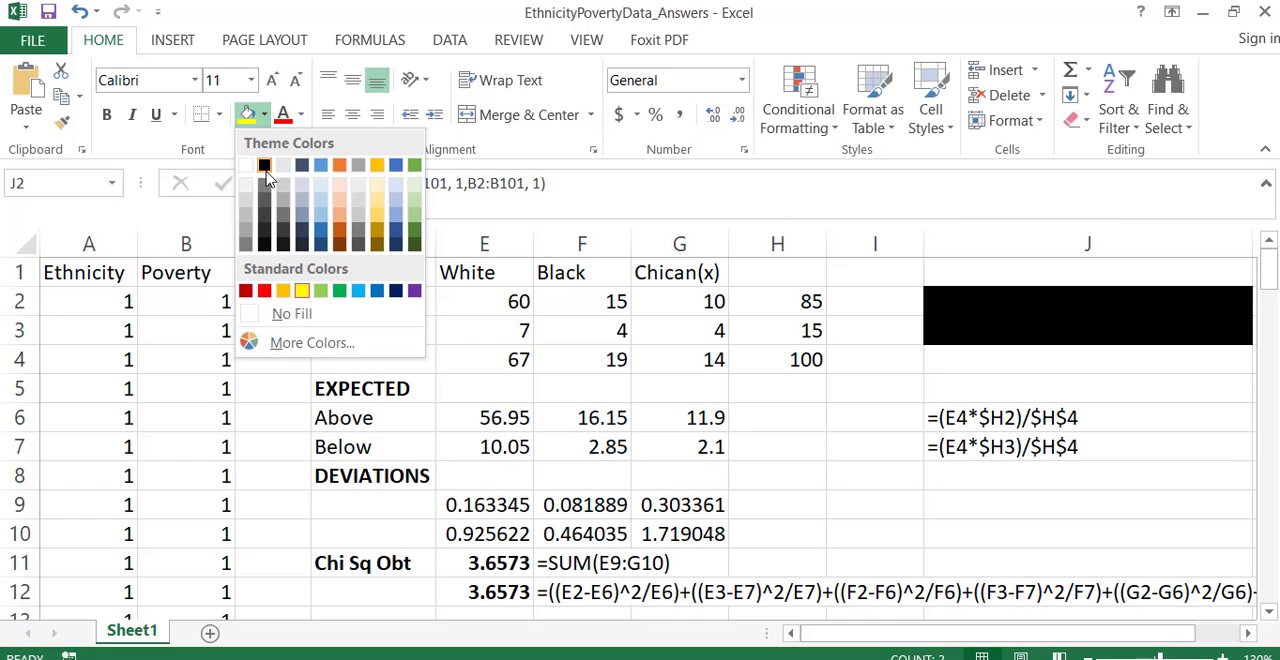
pyautogui.click(266, 318)
# - Bold the first criterion, 1, in the COUNTIFS formula texts of J2 and J3
pyautogui.doubleClick(1134, 301)
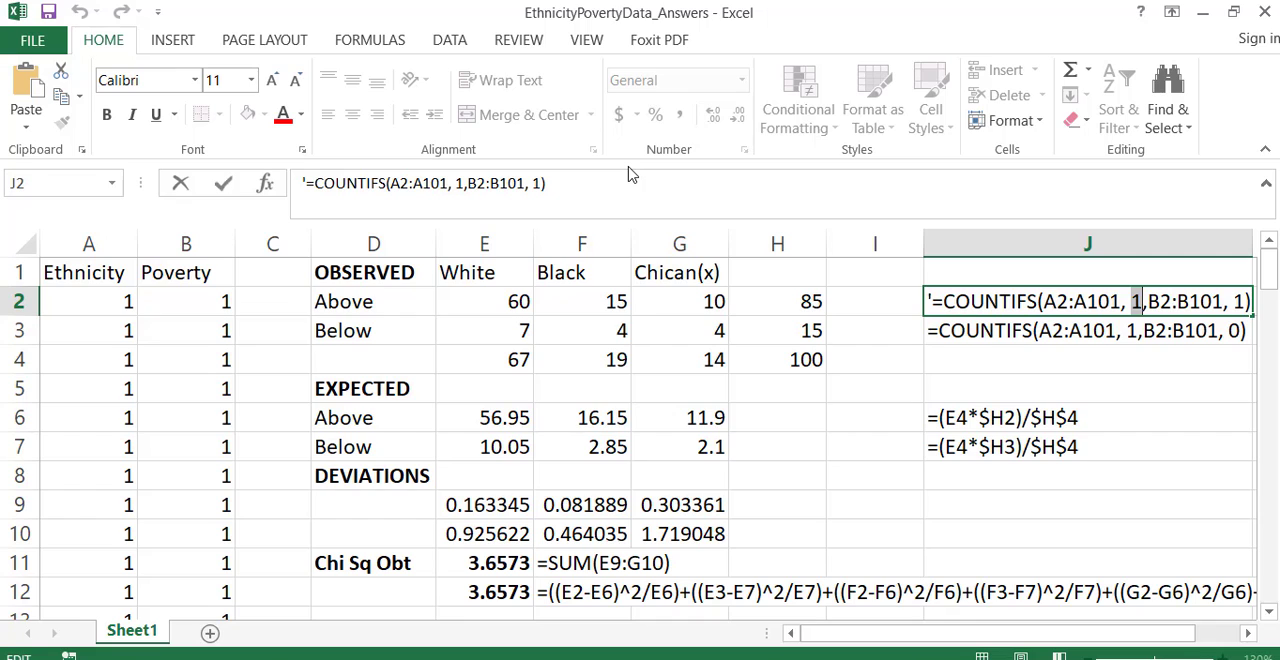
pyautogui.hotkey('ctrl', 'b')
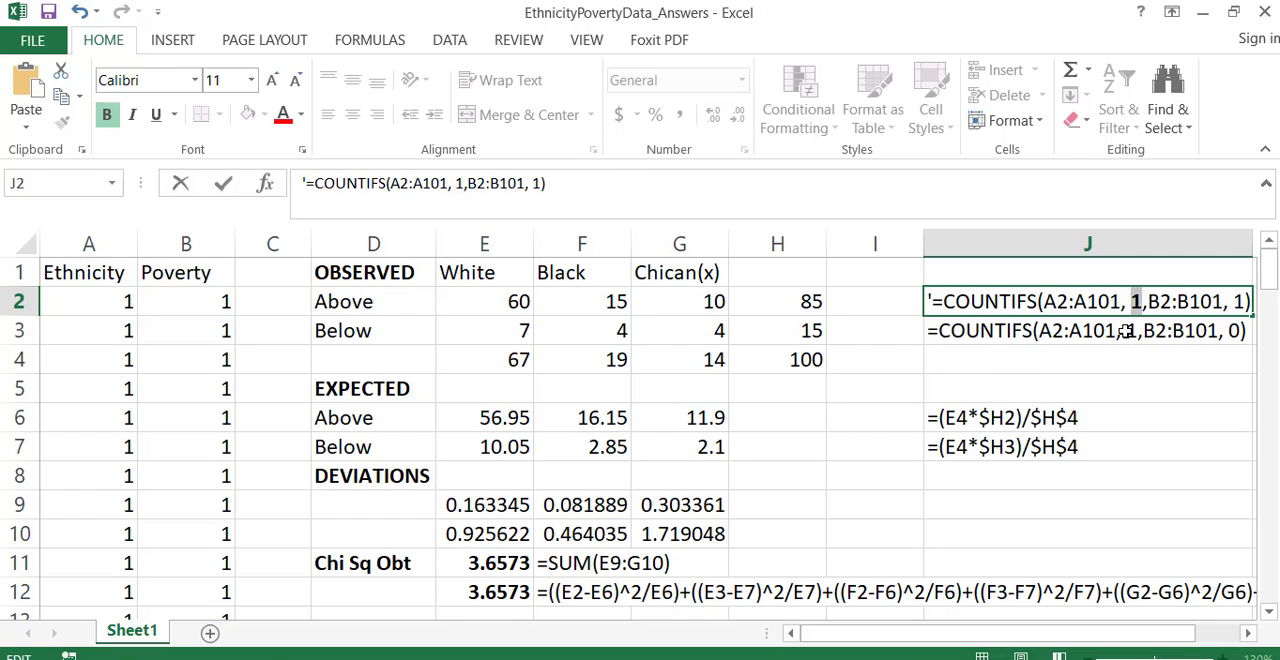
pyautogui.doubleClick(1131, 333)
pyautogui.doubleClick(1137, 331)
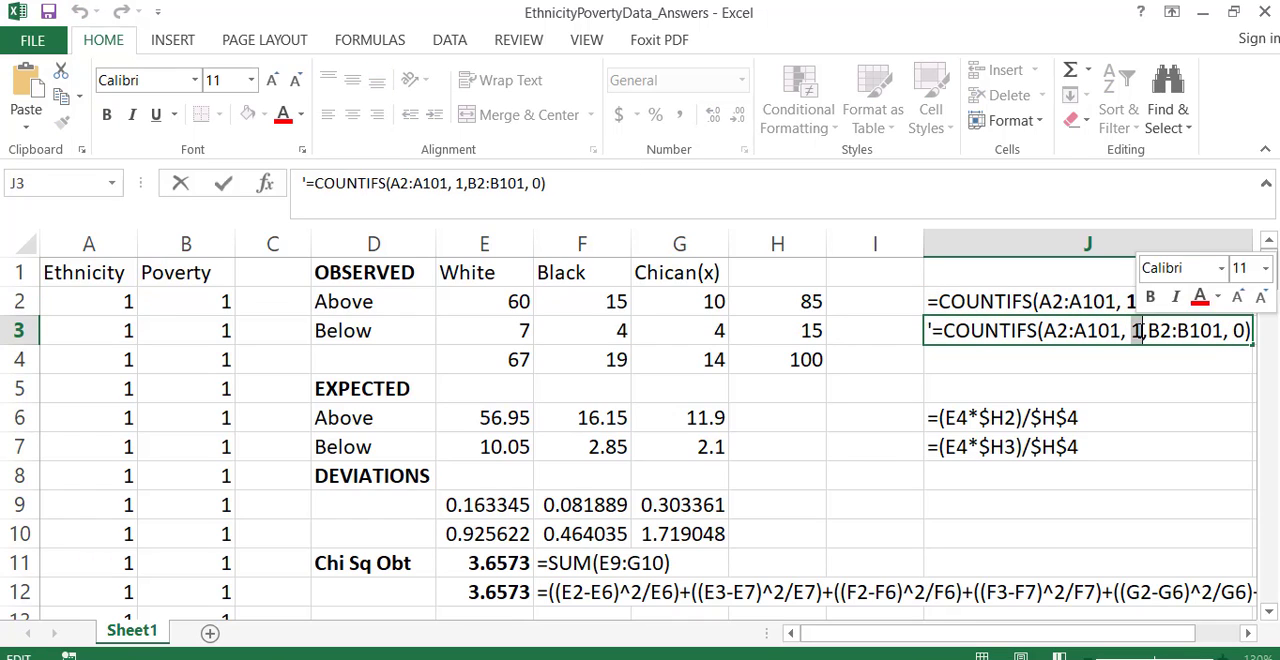
pyautogui.hotkey('ctrl', 'b')
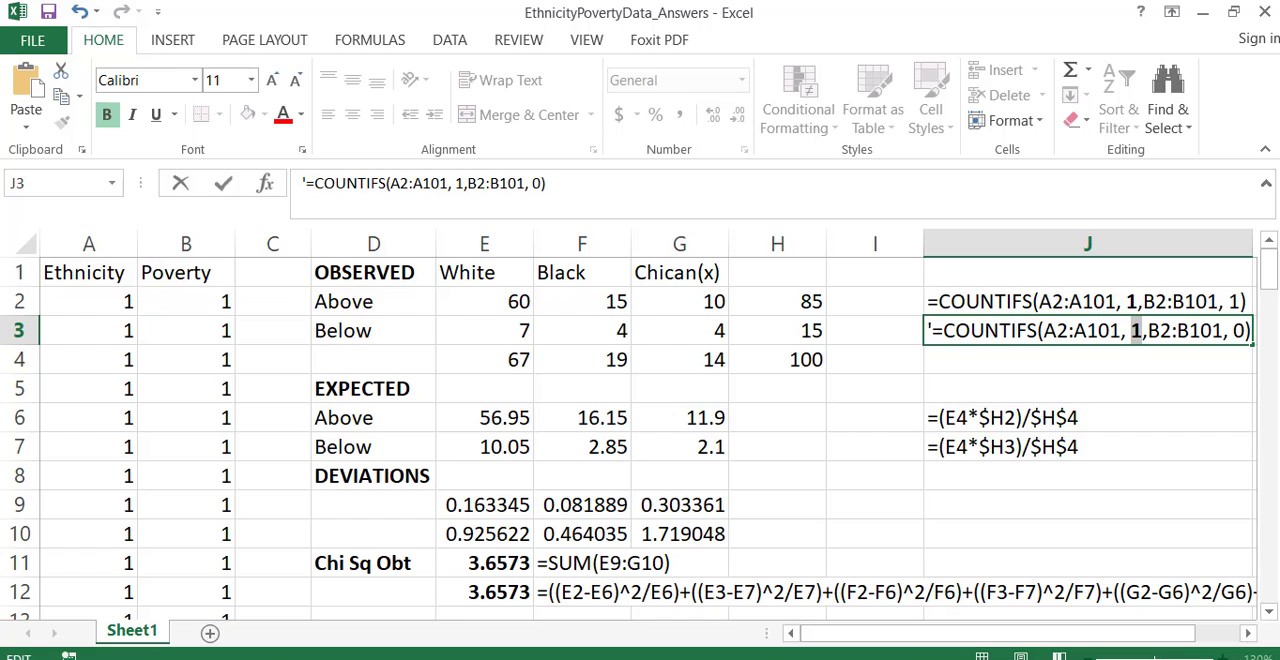
# - Bold the second criterion in both formula texts, the 1 in J2 and the 0 in J3, and commit the edit
pyautogui.doubleClick(1236, 300)
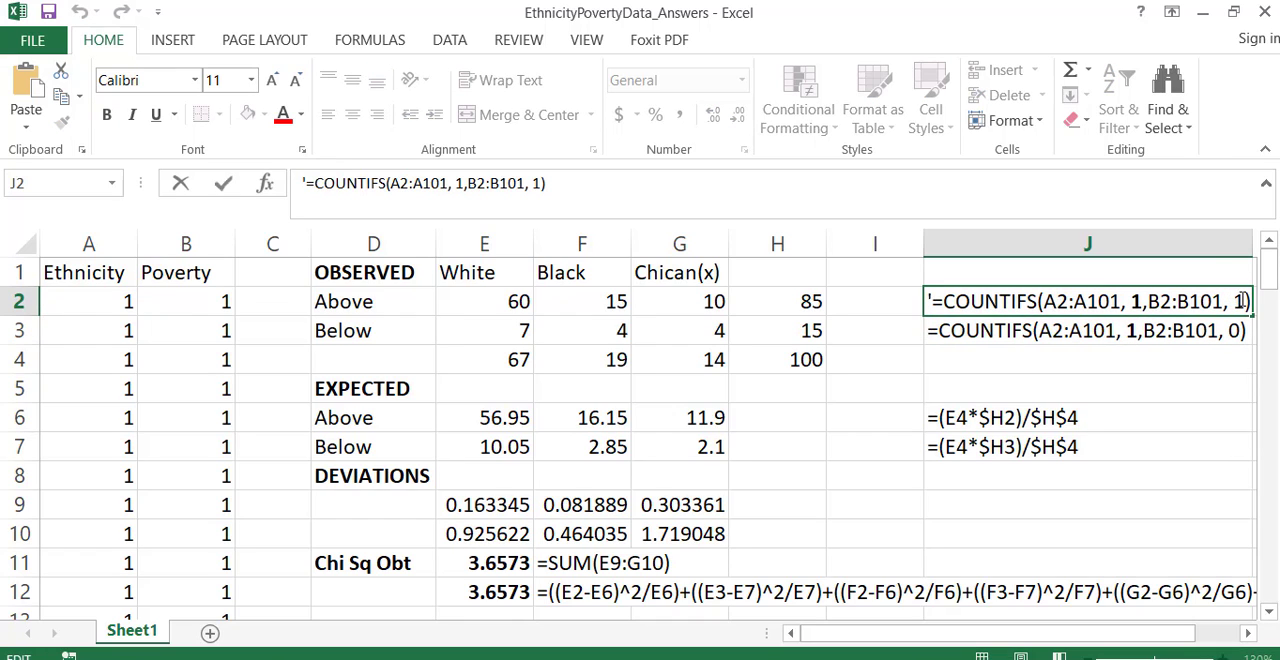
pyautogui.doubleClick(1238, 301)
pyautogui.hotkey('ctrl', 'b')
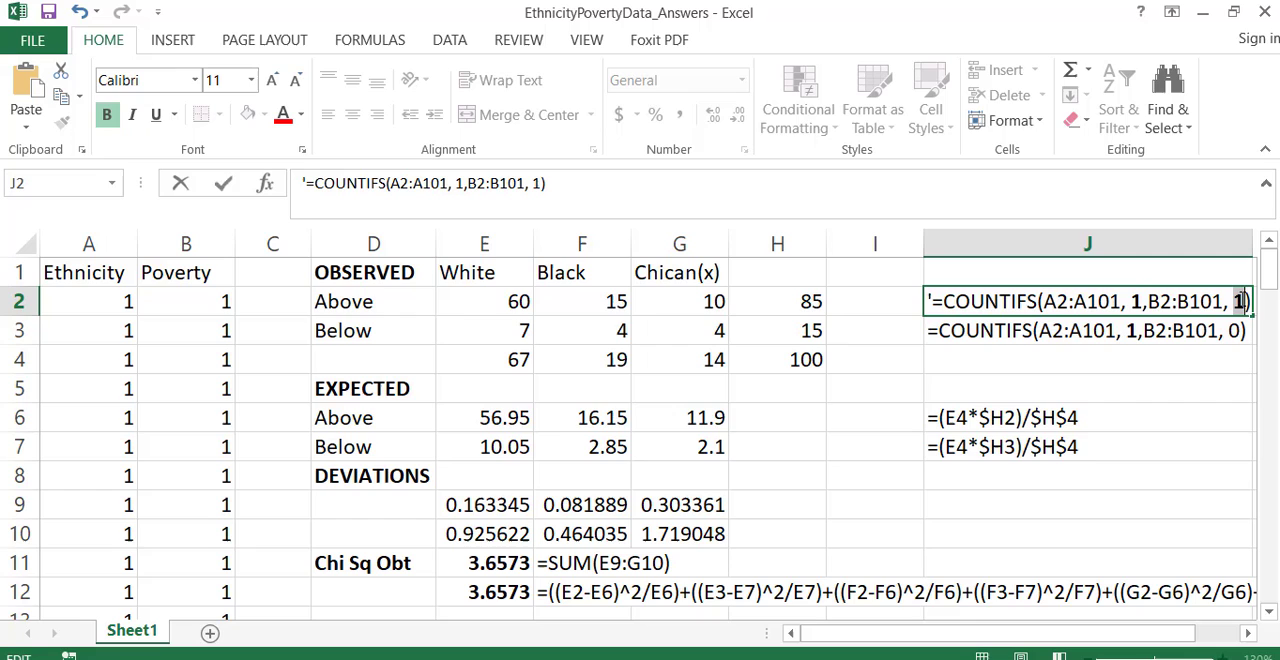
pyautogui.click(1231, 329)
pyautogui.doubleClick(1231, 330)
pyautogui.doubleClick(1240, 330)
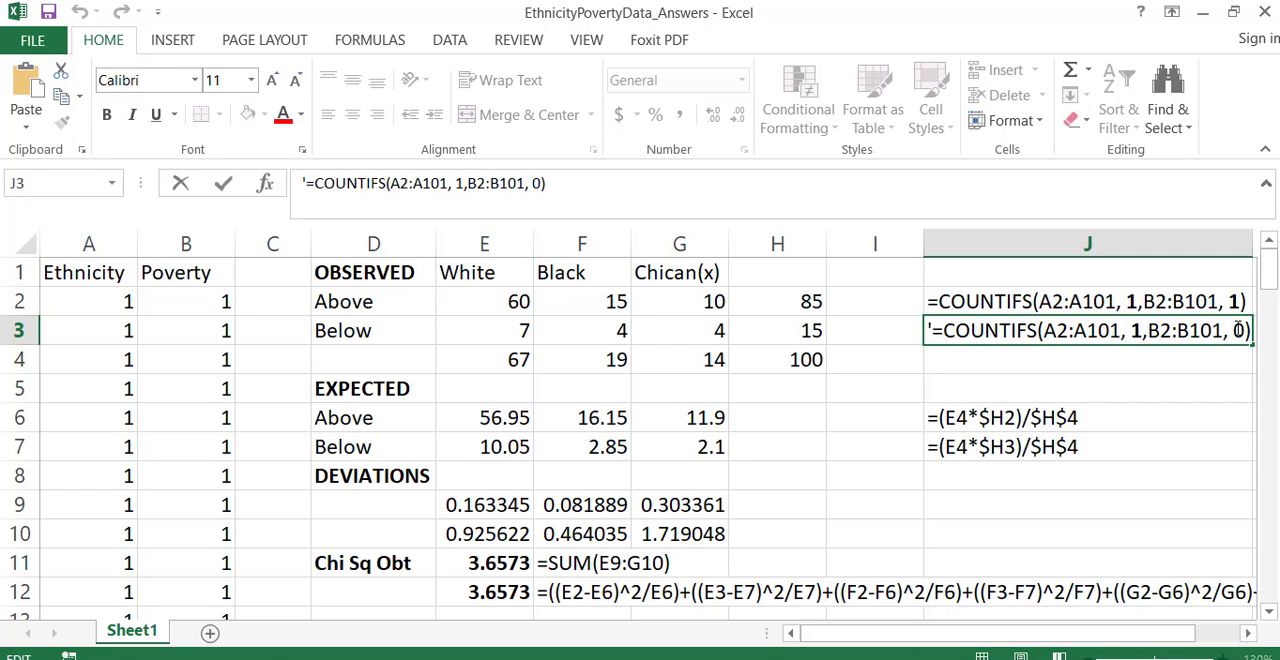
pyautogui.hotkey('ctrl', 'b')
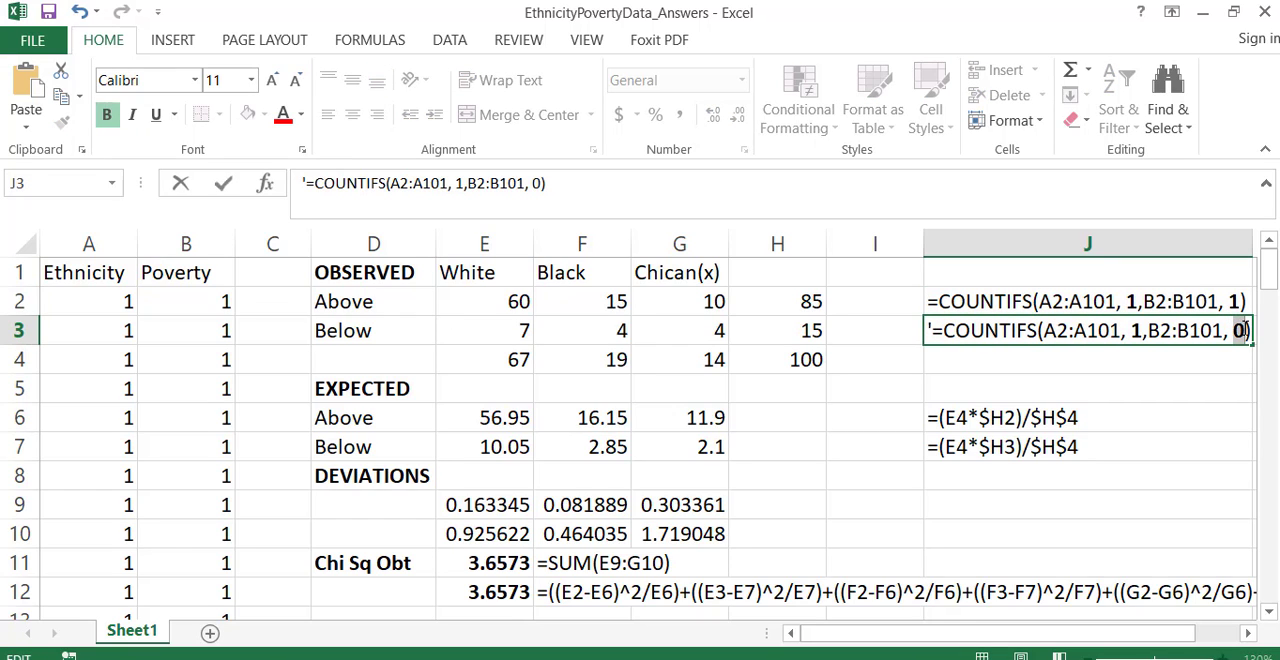
pyautogui.press('Return')
# - Compare the criteria in the J2 and J3 formula texts with the Above and Below rows of the observed table
pyautogui.press('Up')
pyautogui.press('Up')
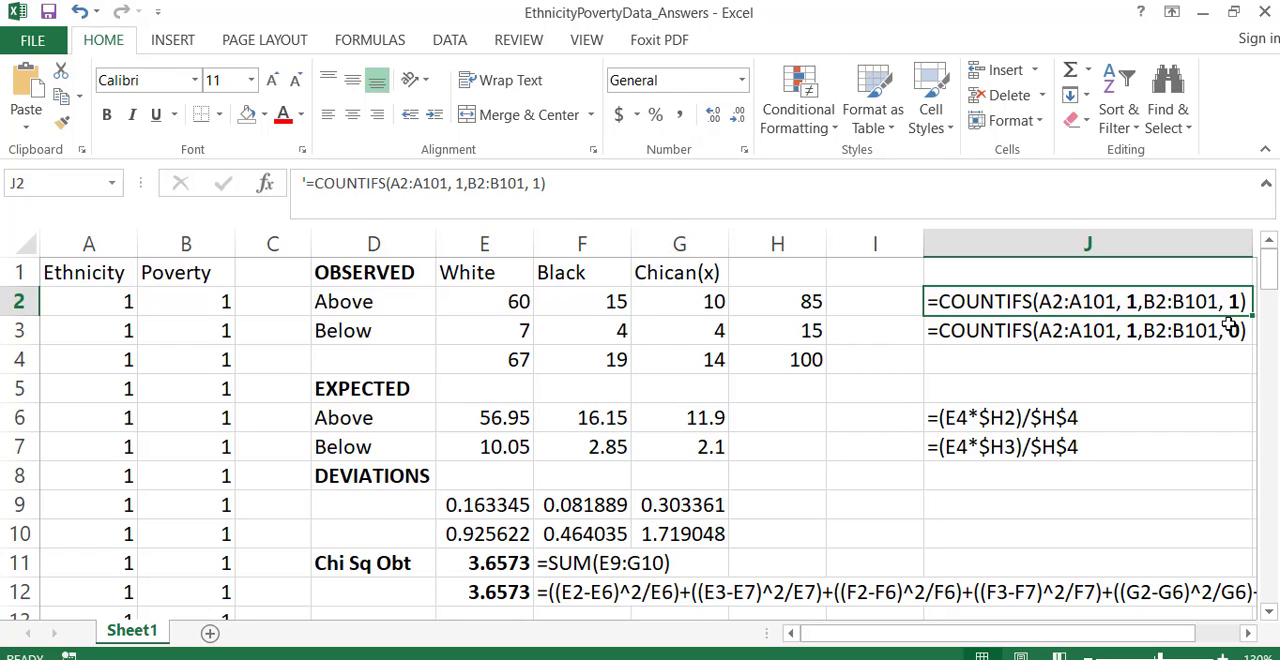
pyautogui.click(1230, 329)
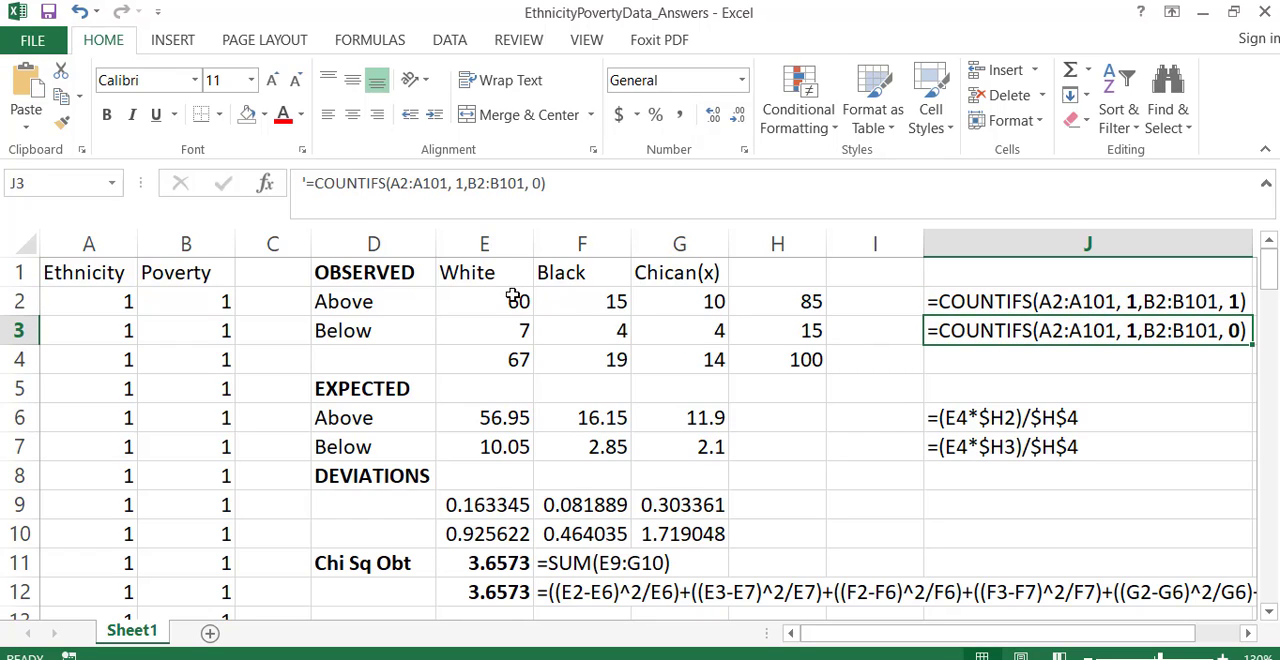
pyautogui.moveTo(429, 334); pyautogui.dragTo(938, 323)
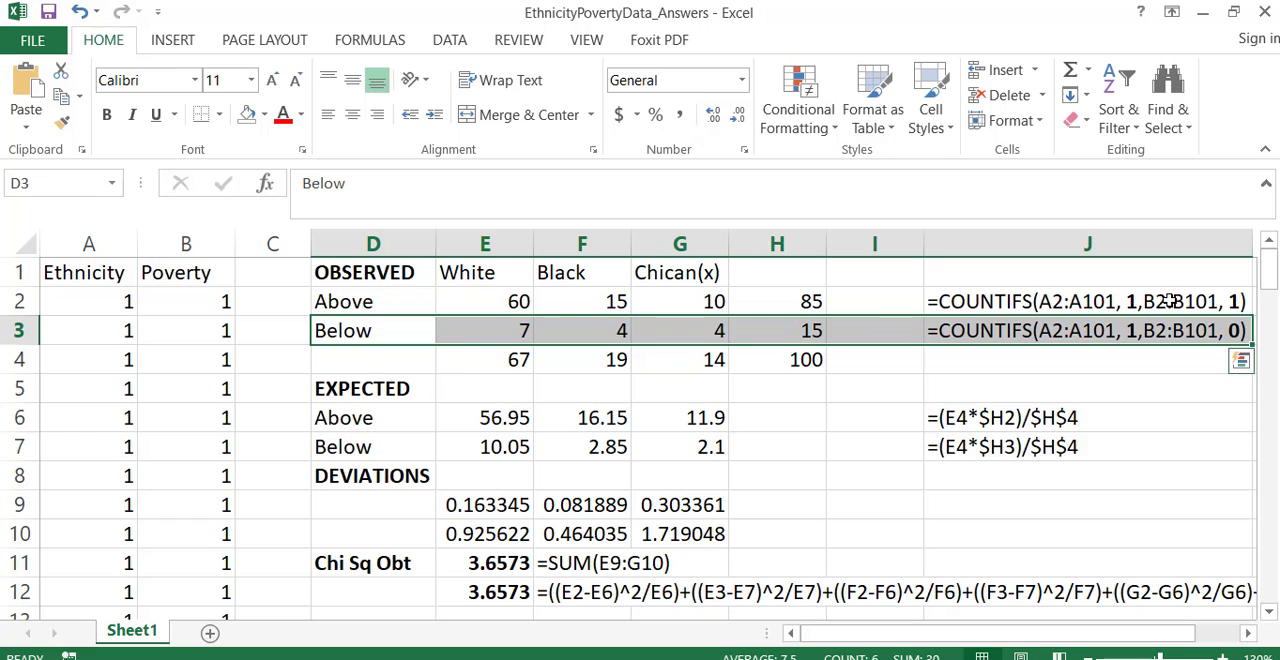
pyautogui.click(1132, 301)
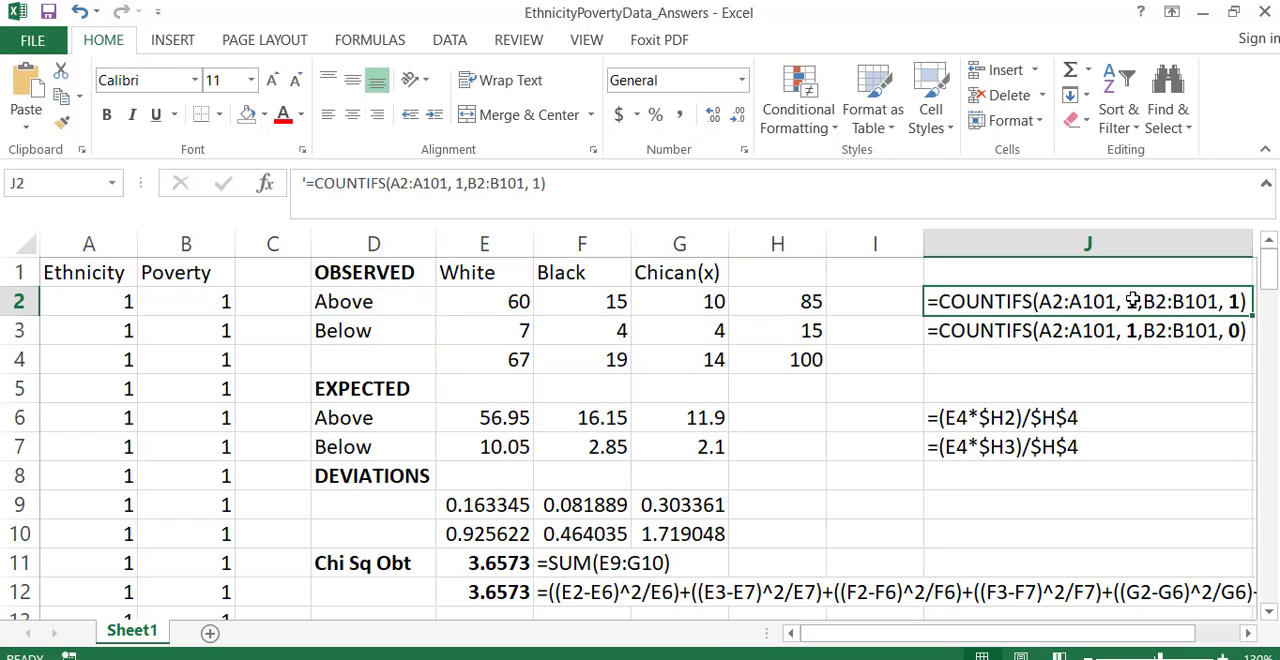
pyautogui.doubleClick(1232, 301)
pyautogui.moveTo(1128, 301); pyautogui.dragTo(1143, 303)
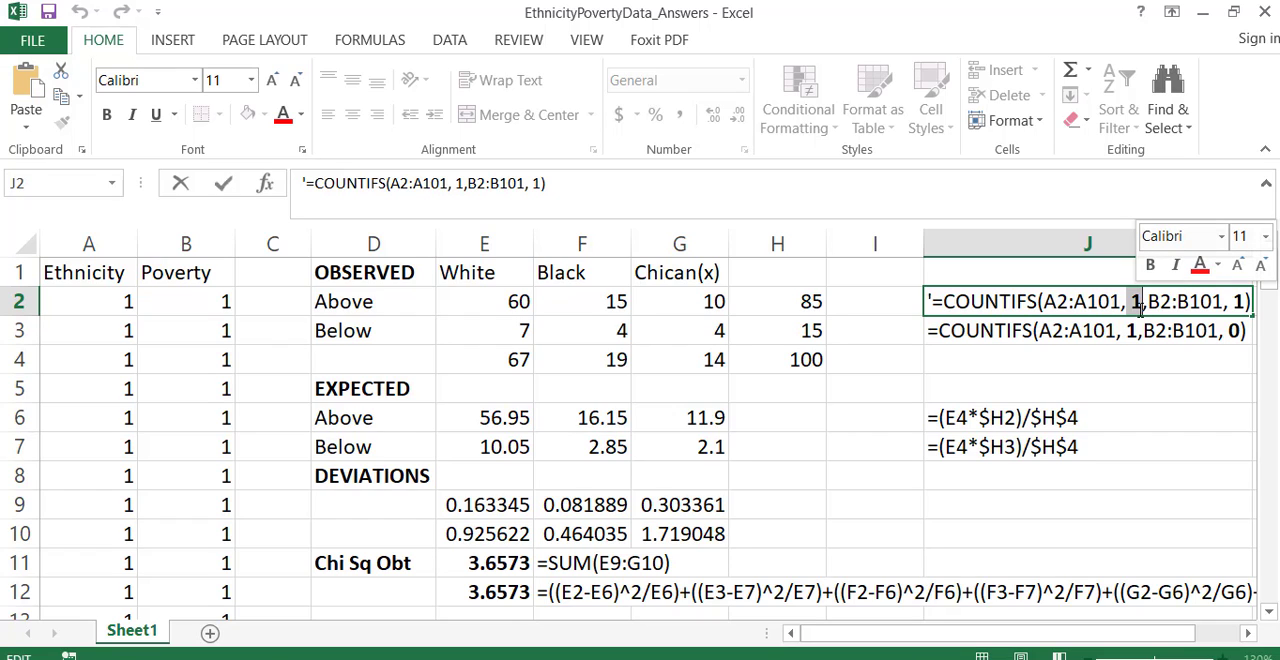
pyautogui.click(1158, 342)
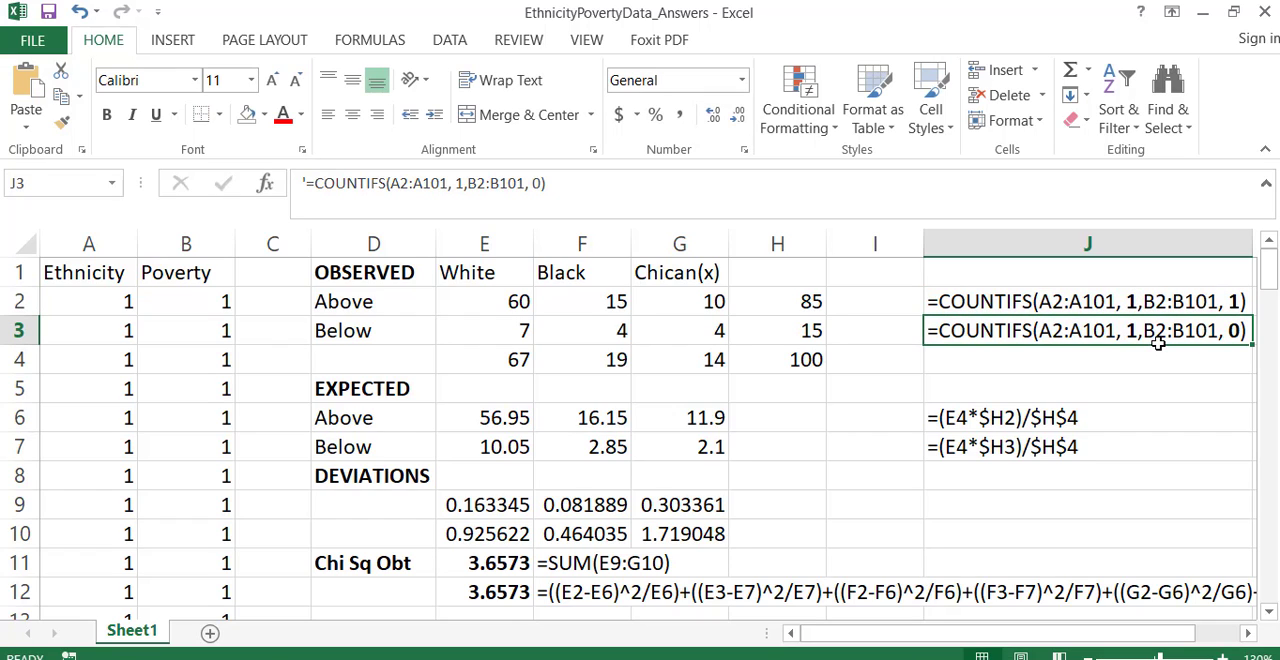
# - Examine the ethnicity criterion in the COUNTIFS formulas of F2 and G2 for the Black and Chican(x) Above counts
pyautogui.doubleClick(605, 302)
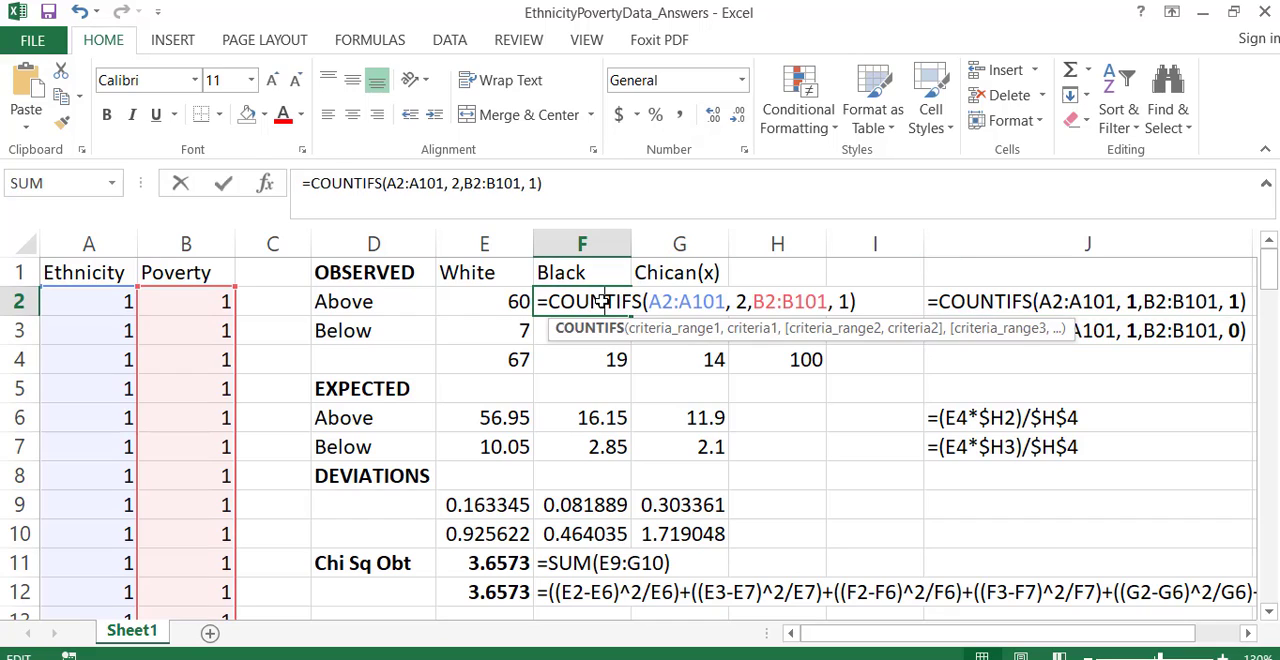
pyautogui.press('Return')
pyautogui.doubleClick(710, 301)
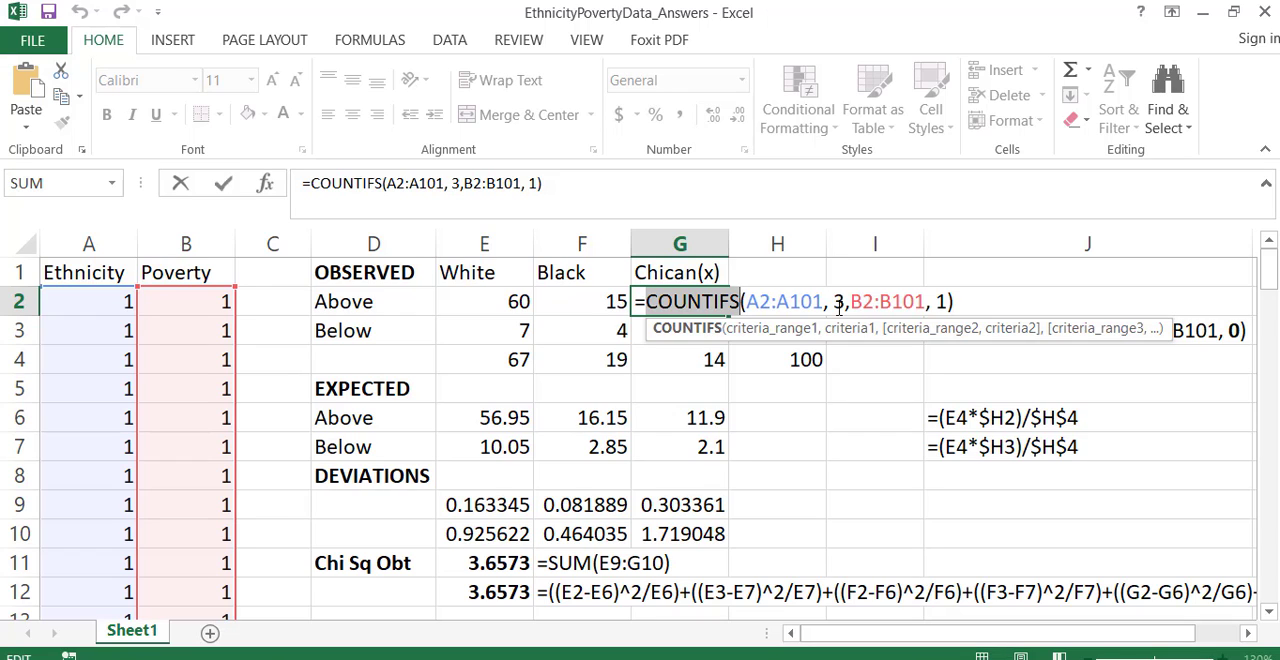
pyautogui.press('Return')
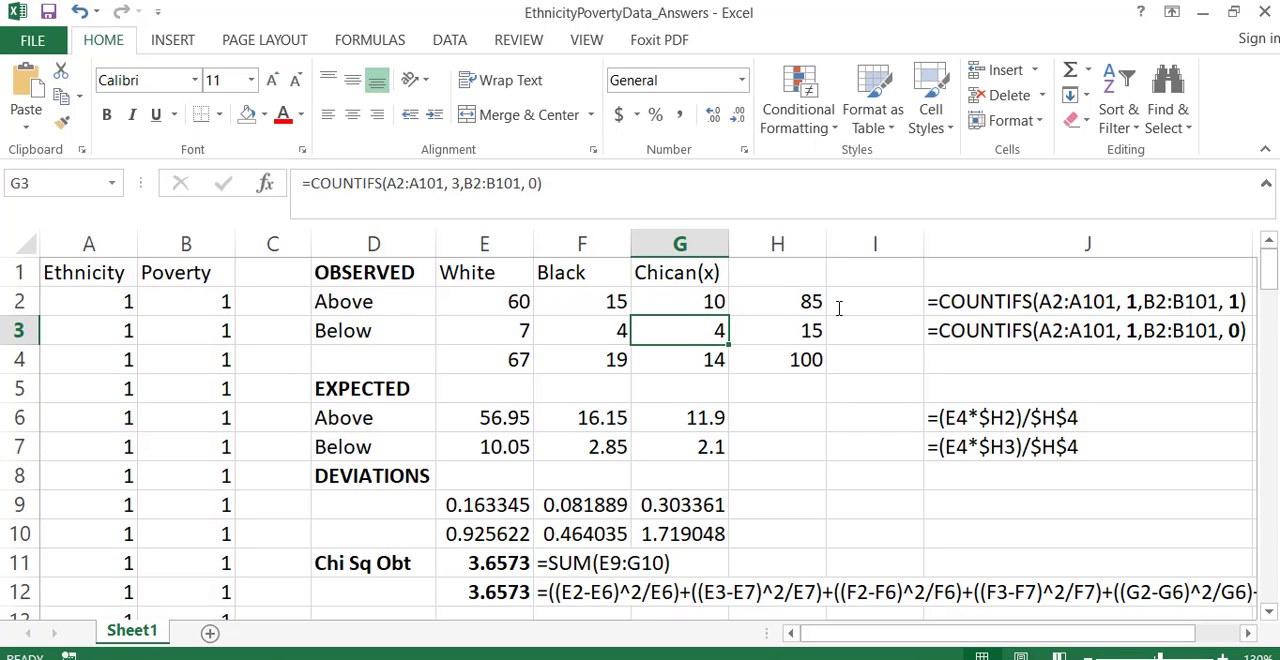
# - Enter the heading TOTAL in H1 above the row sums of the observed table
pyautogui.click(776, 301)
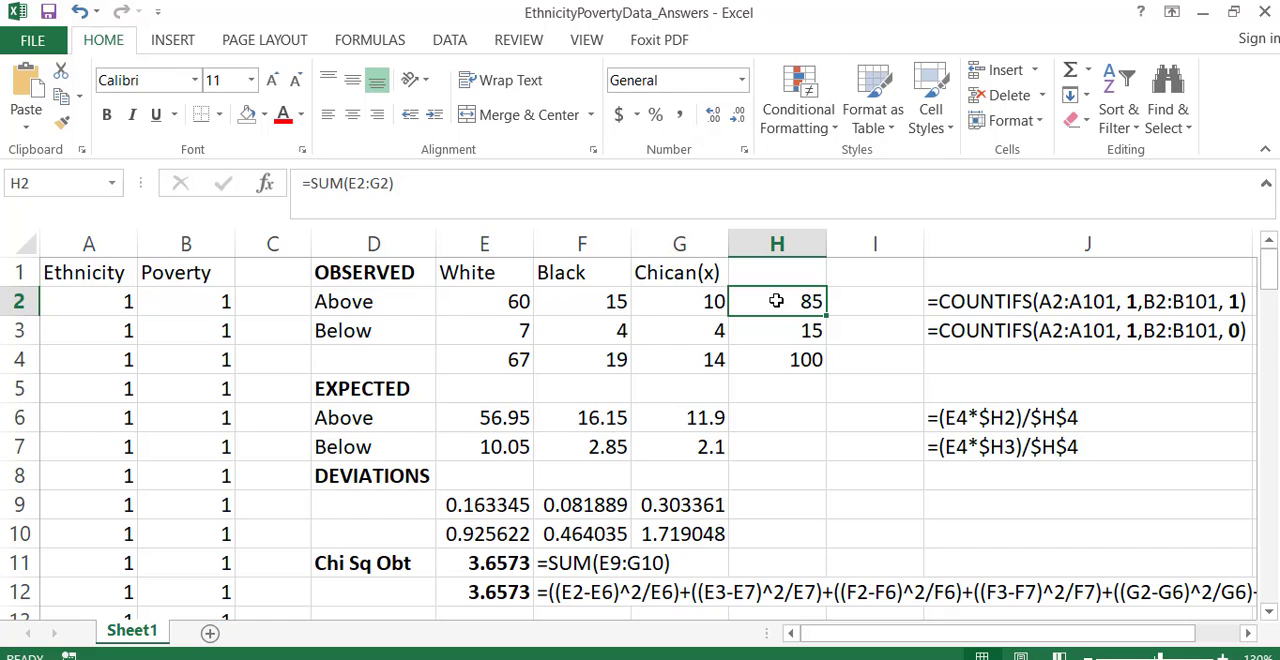
pyautogui.click(774, 267)
pyautogui.write('T')
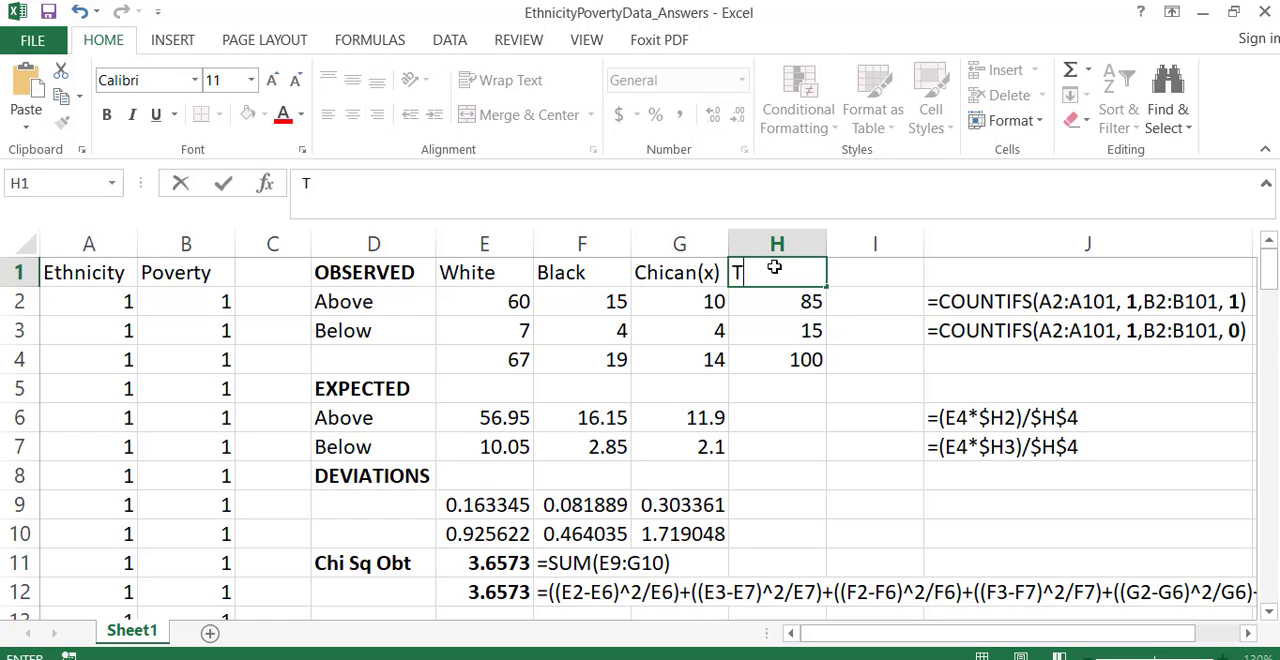
pyautogui.write('OTAL')
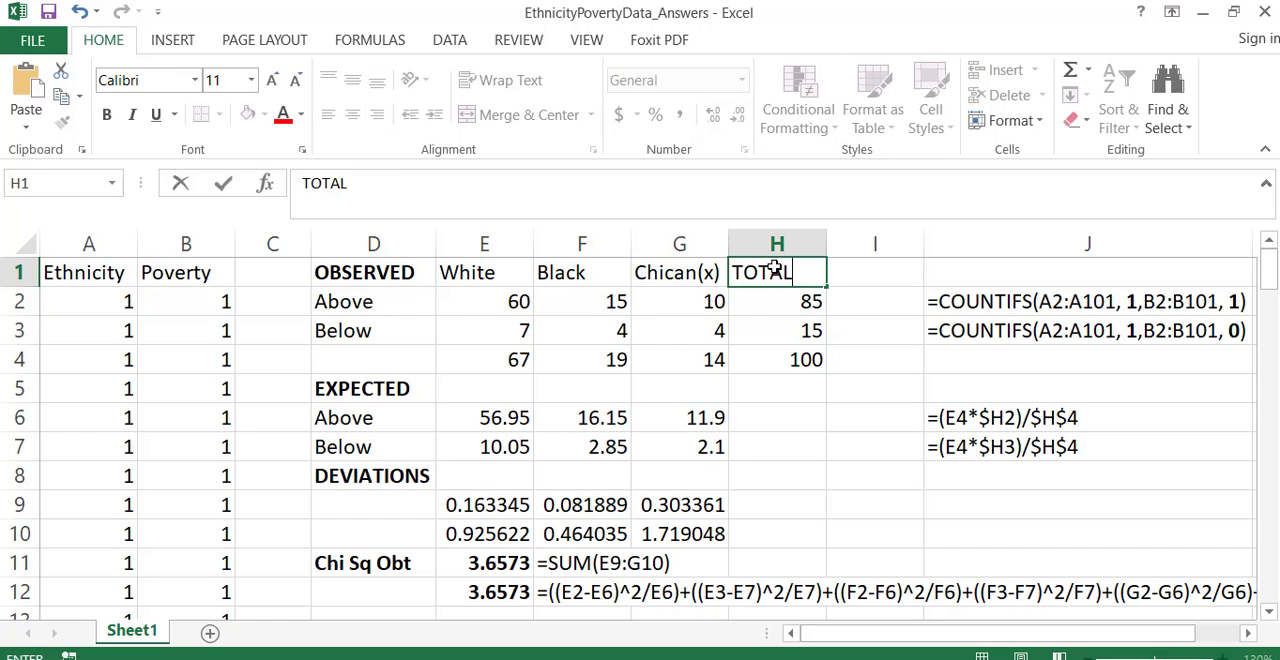
pyautogui.press('Return')
# - Examine the SUM formulas for the row totals in H2 and H3 and the White column total in E4
pyautogui.doubleClick(796, 298)
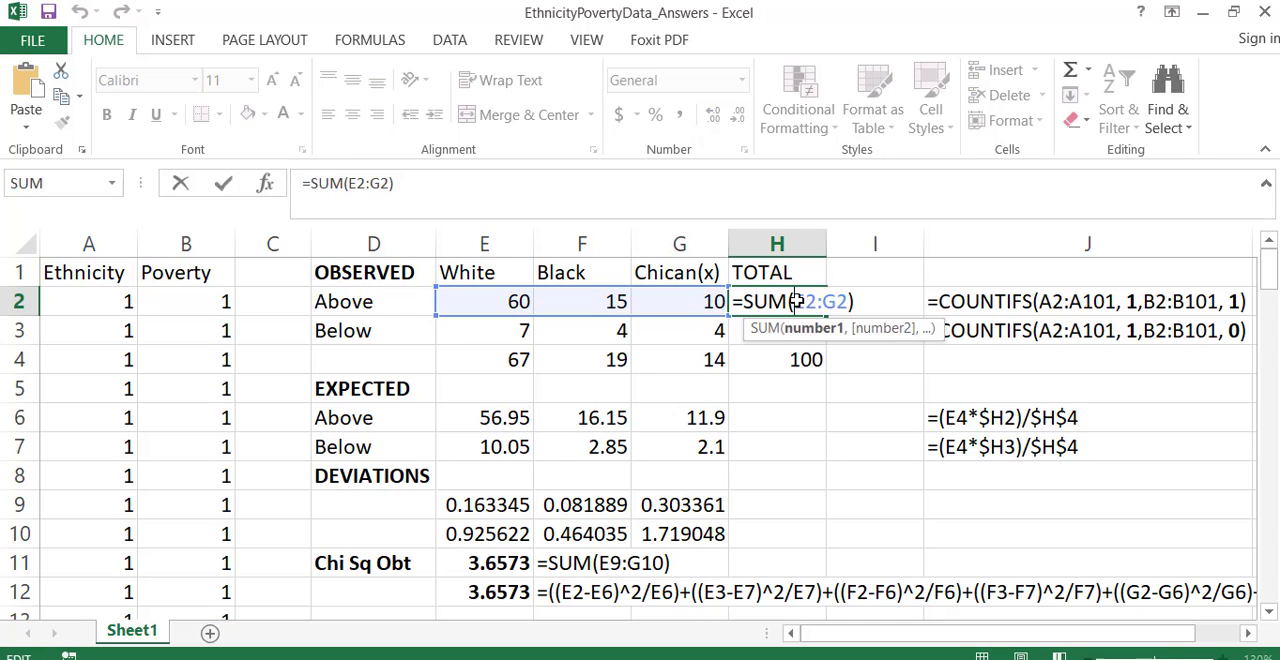
pyautogui.press('Return')
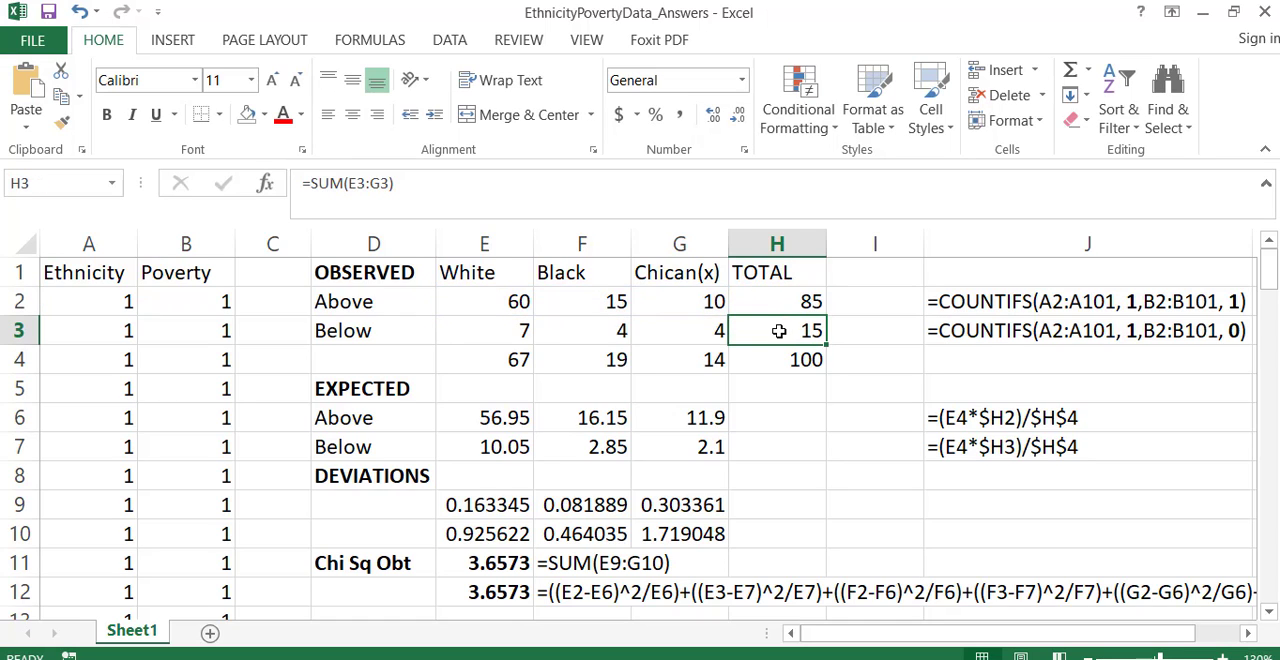
pyautogui.doubleClick(778, 331)
pyautogui.press('Return')
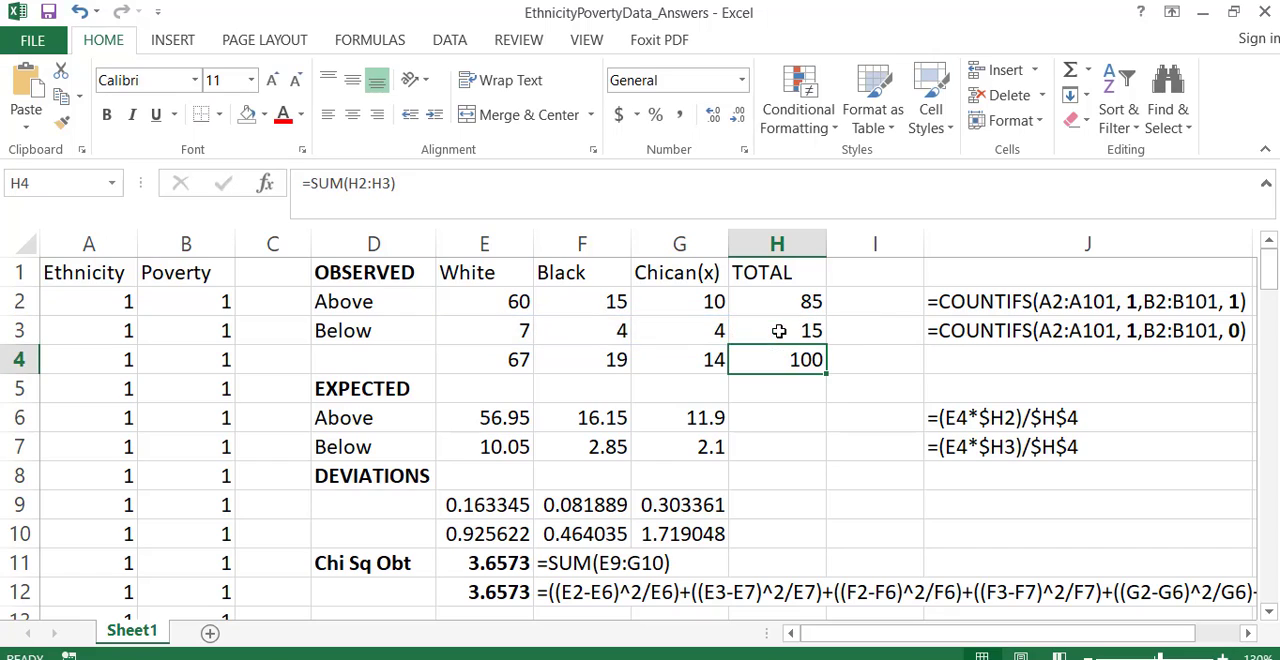
pyautogui.click(488, 359)
pyautogui.doubleClick(488, 359)
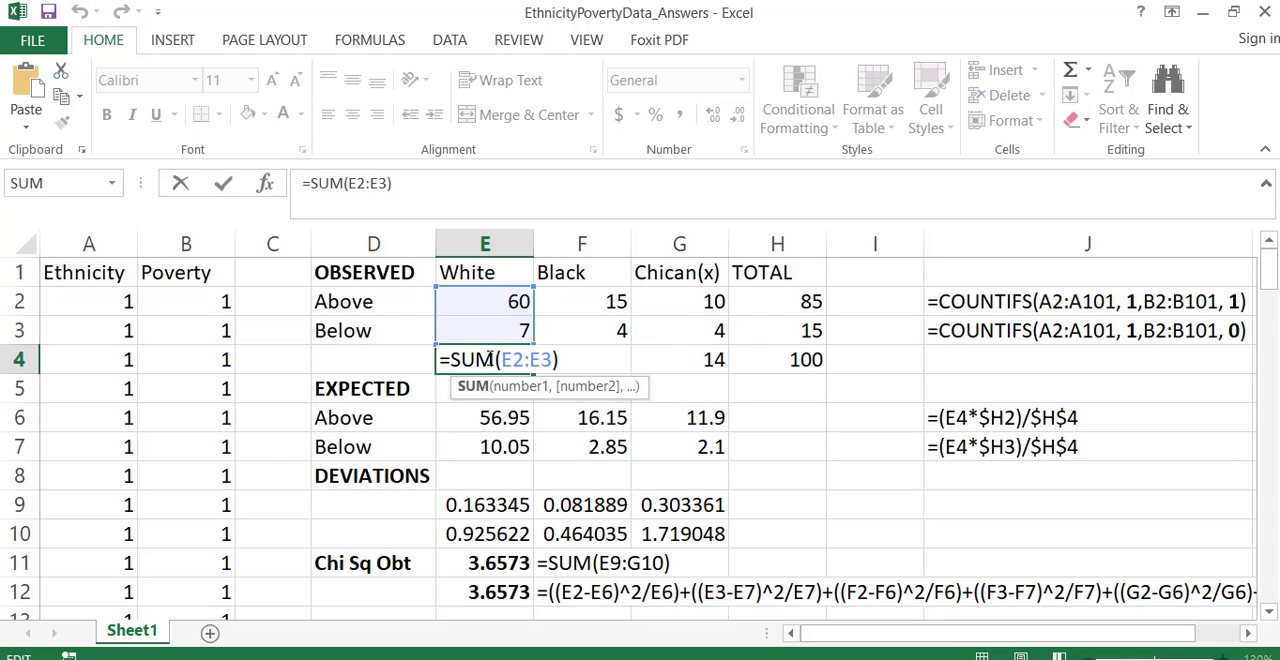
pyautogui.press('Return')
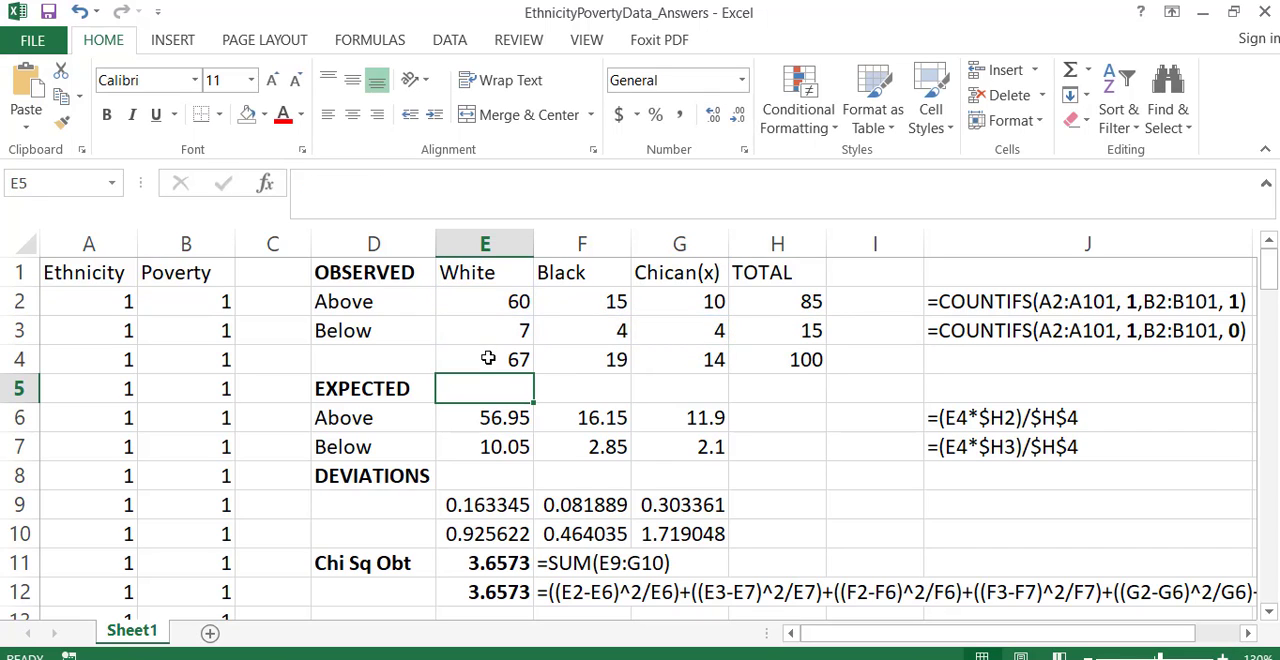
# - Review the observed counts and column totals for White, Black and Chican(x) in E1:G4, one column at a time
pyautogui.moveTo(490, 272); pyautogui.dragTo(487, 355)
pyautogui.moveTo(580, 272); pyautogui.dragTo(583, 360)
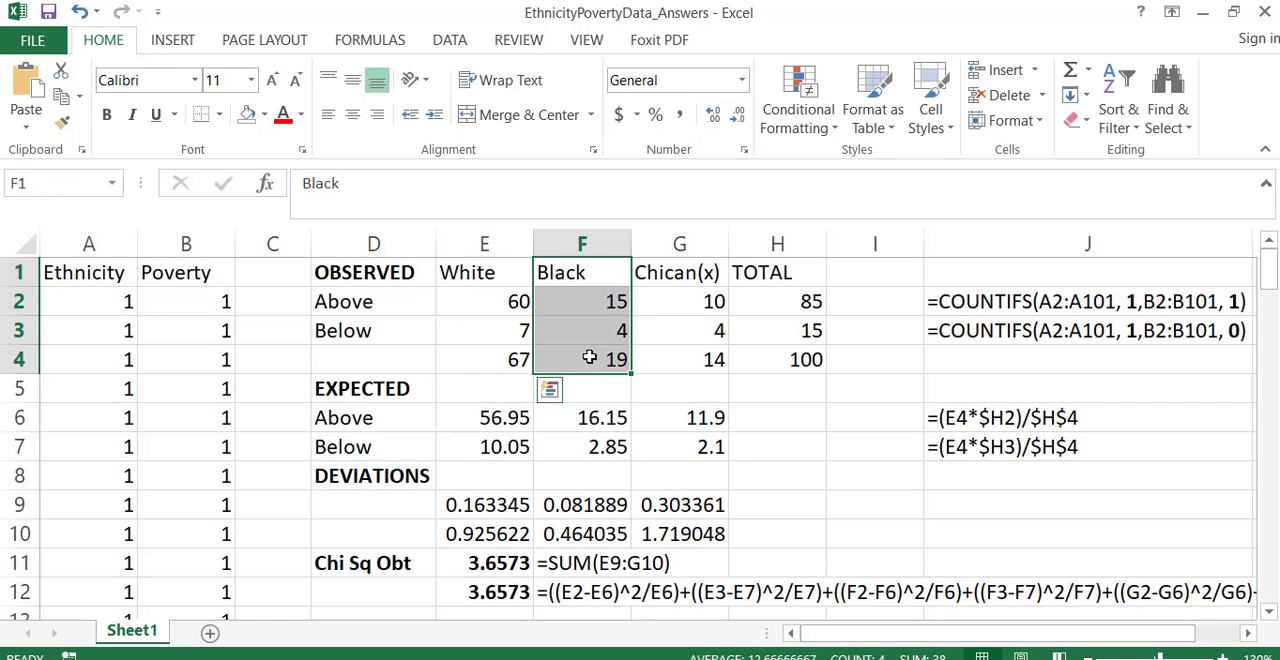
pyautogui.moveTo(672, 268); pyautogui.dragTo(678, 353)
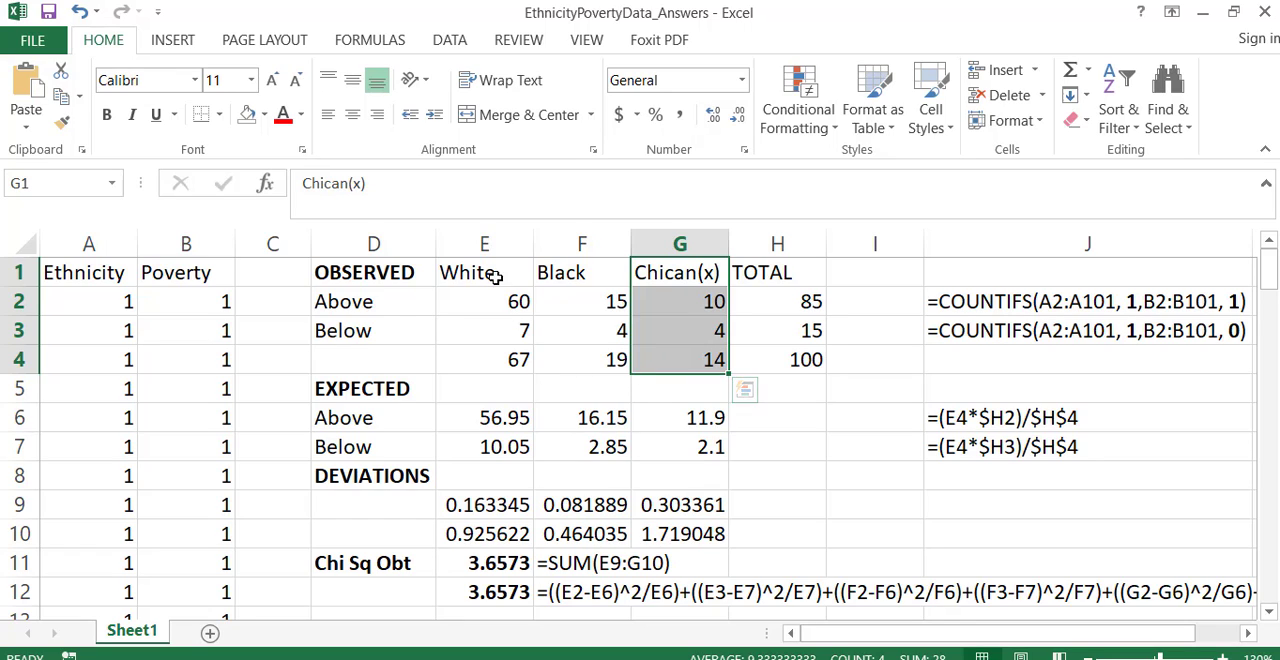
pyautogui.moveTo(495, 276); pyautogui.dragTo(495, 358)
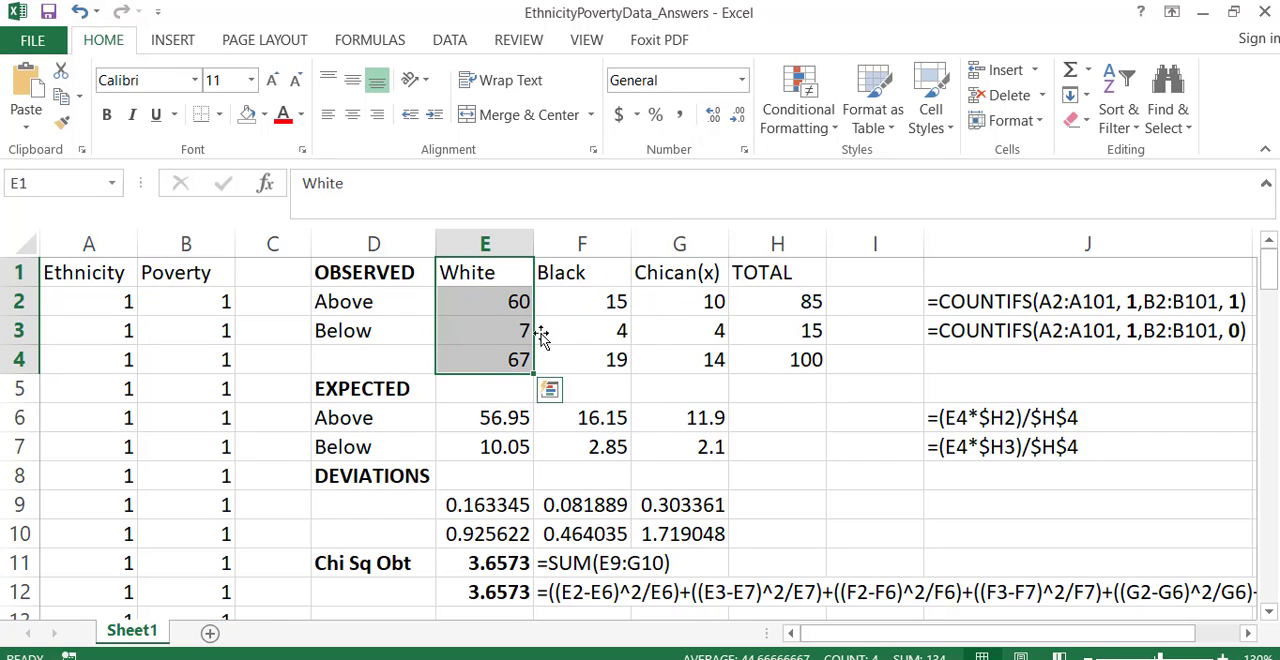
pyautogui.moveTo(591, 276); pyautogui.dragTo(592, 346)
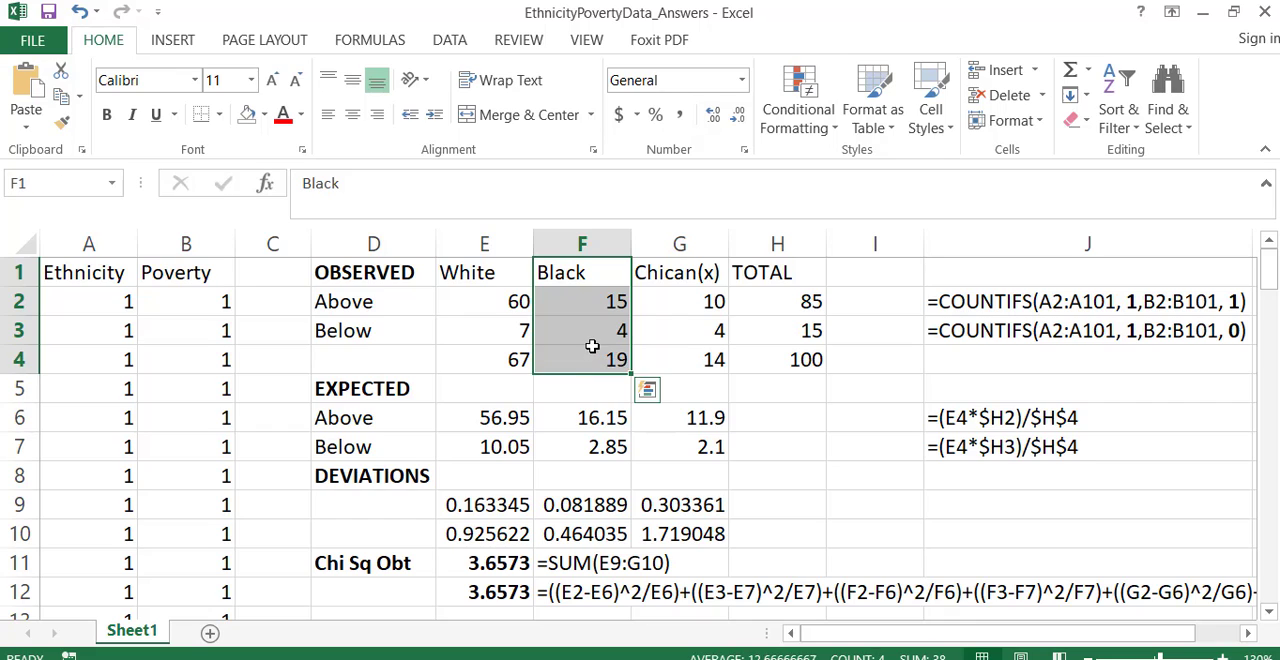
pyautogui.press('Return')
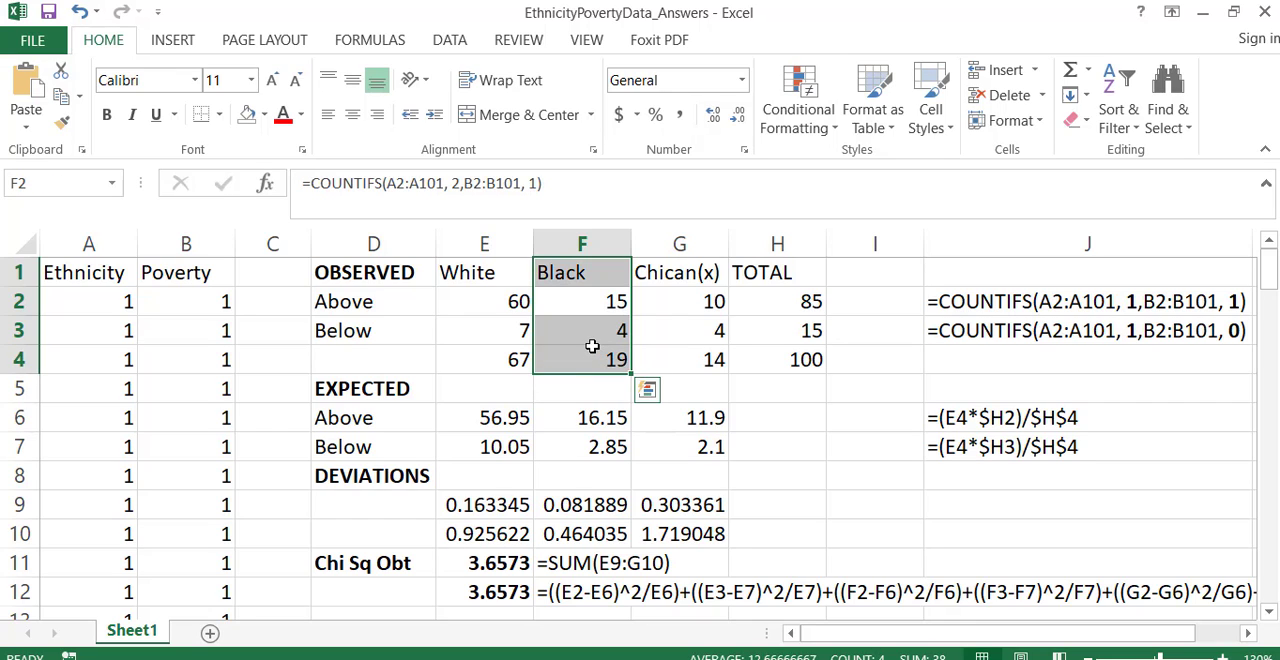
pyautogui.click(688, 276)
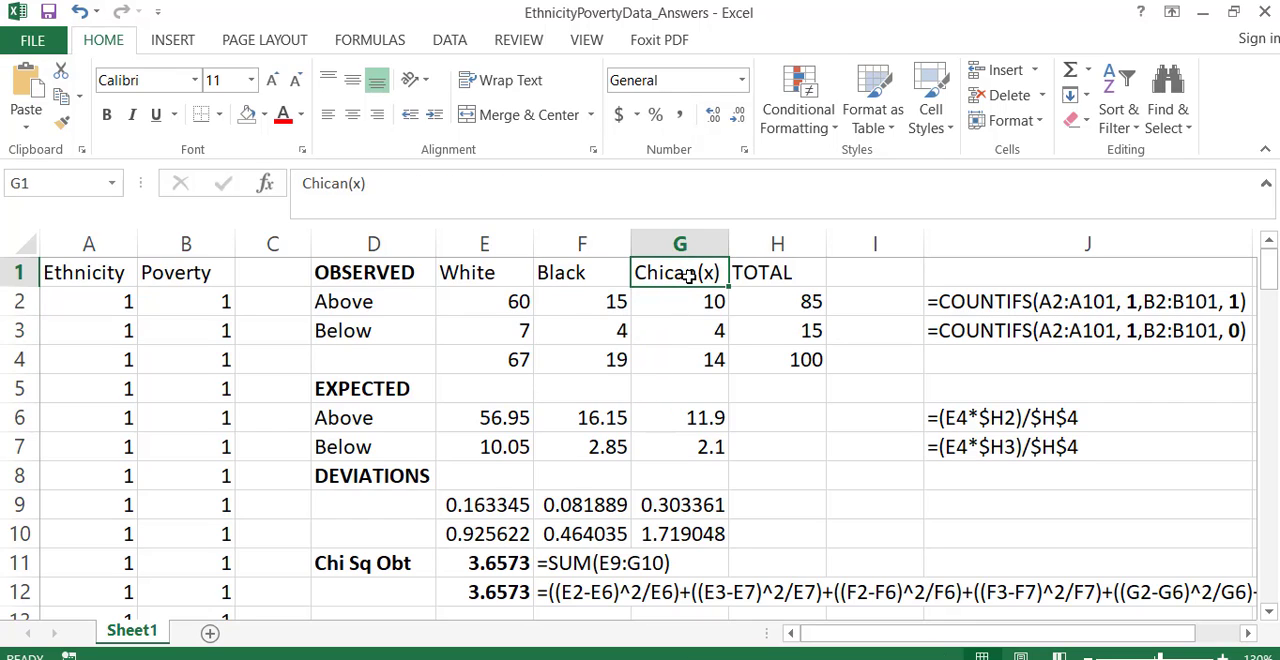
pyautogui.moveTo(688, 276); pyautogui.dragTo(688, 354)
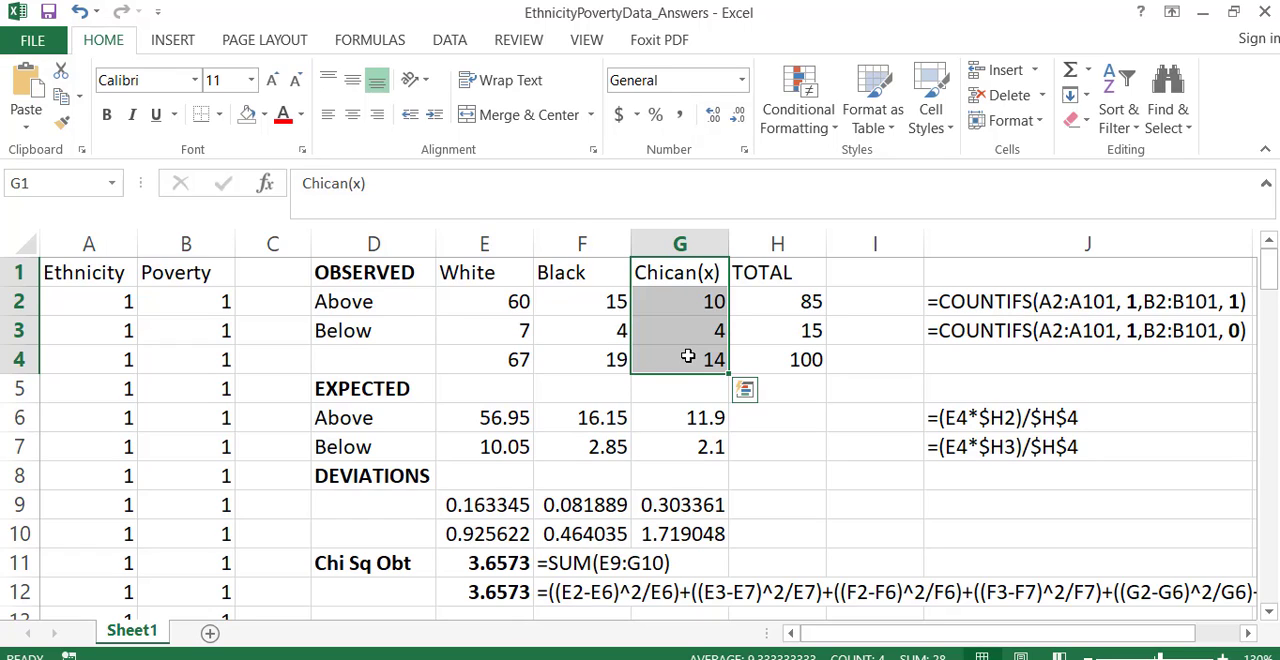
pyautogui.press('Return')
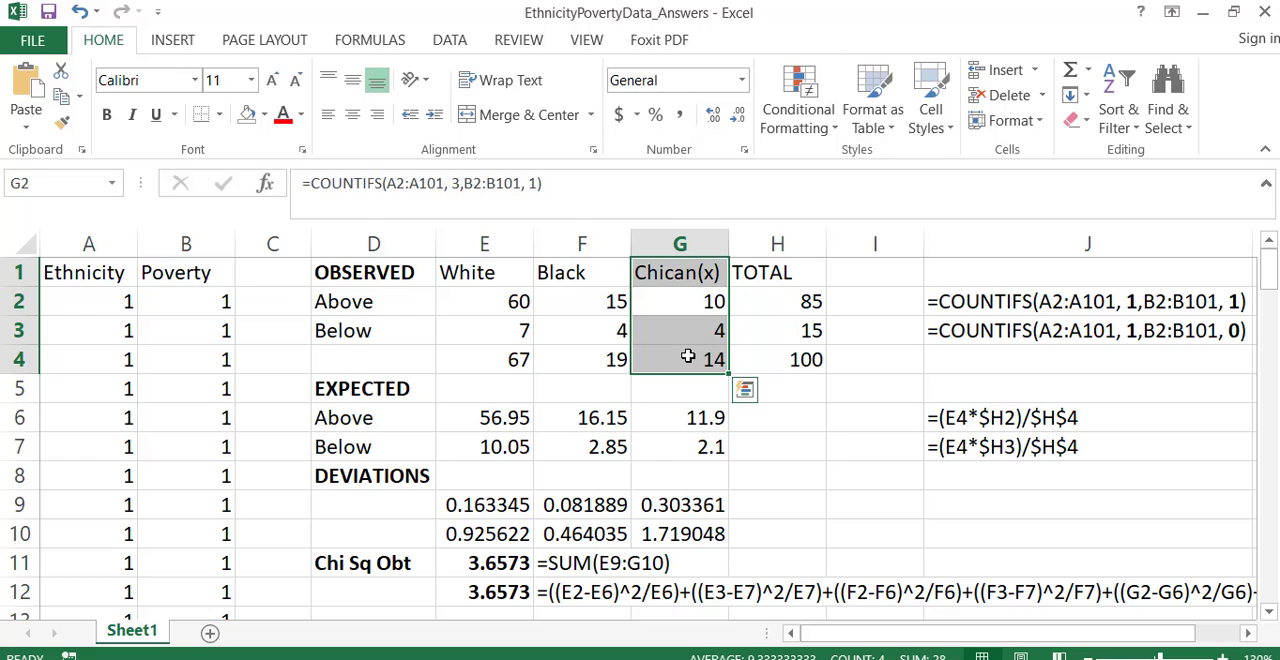
# - Enter the row label TOTAL in D4 beside the column sums of the observed table
pyautogui.click(700, 395)
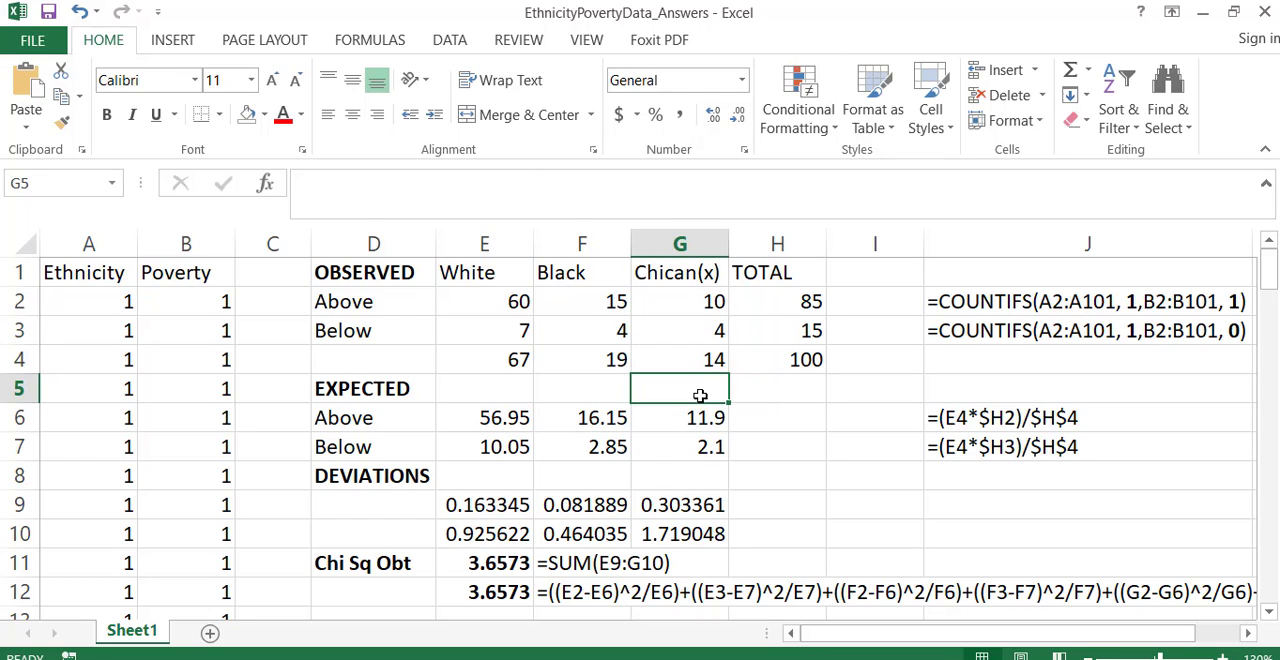
pyautogui.click(361, 357)
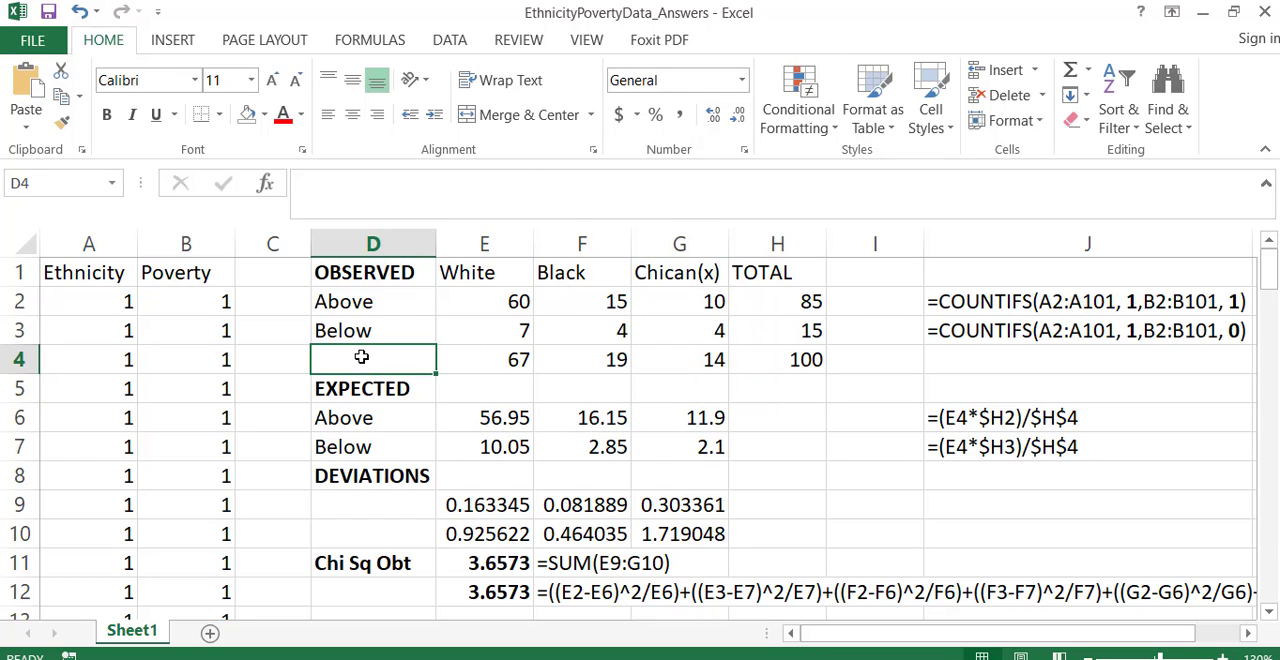
pyautogui.write('TOTA')
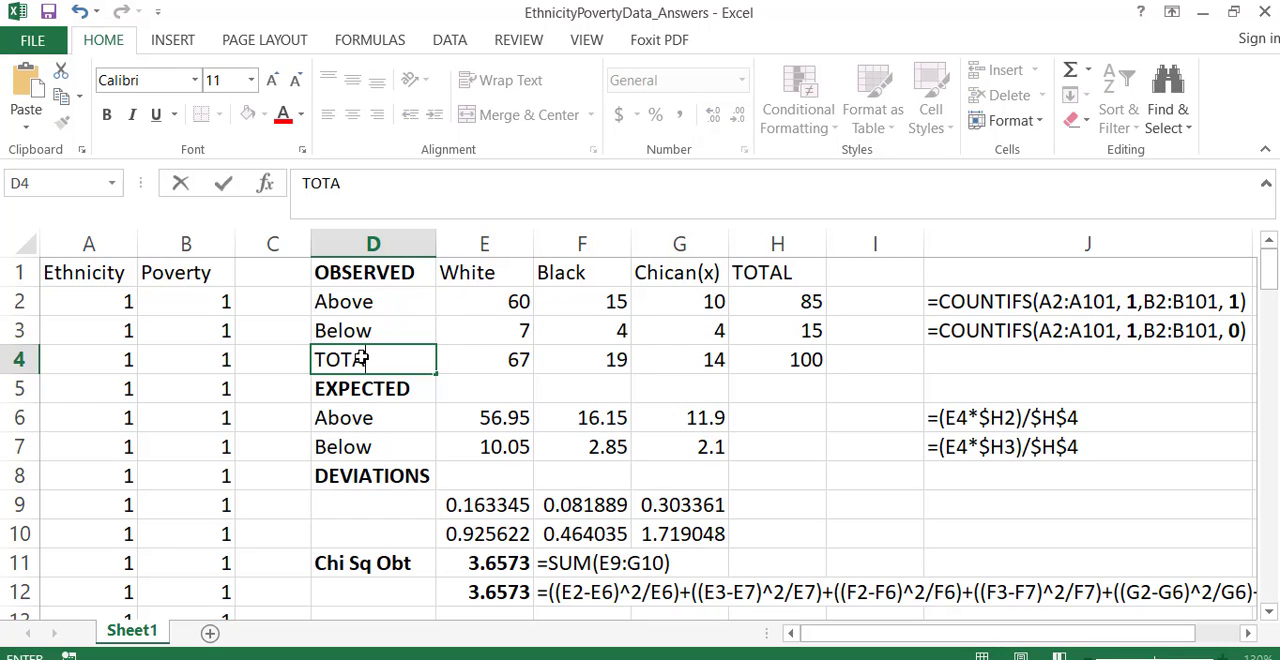
pyautogui.write(':L')
pyautogui.press('Return')
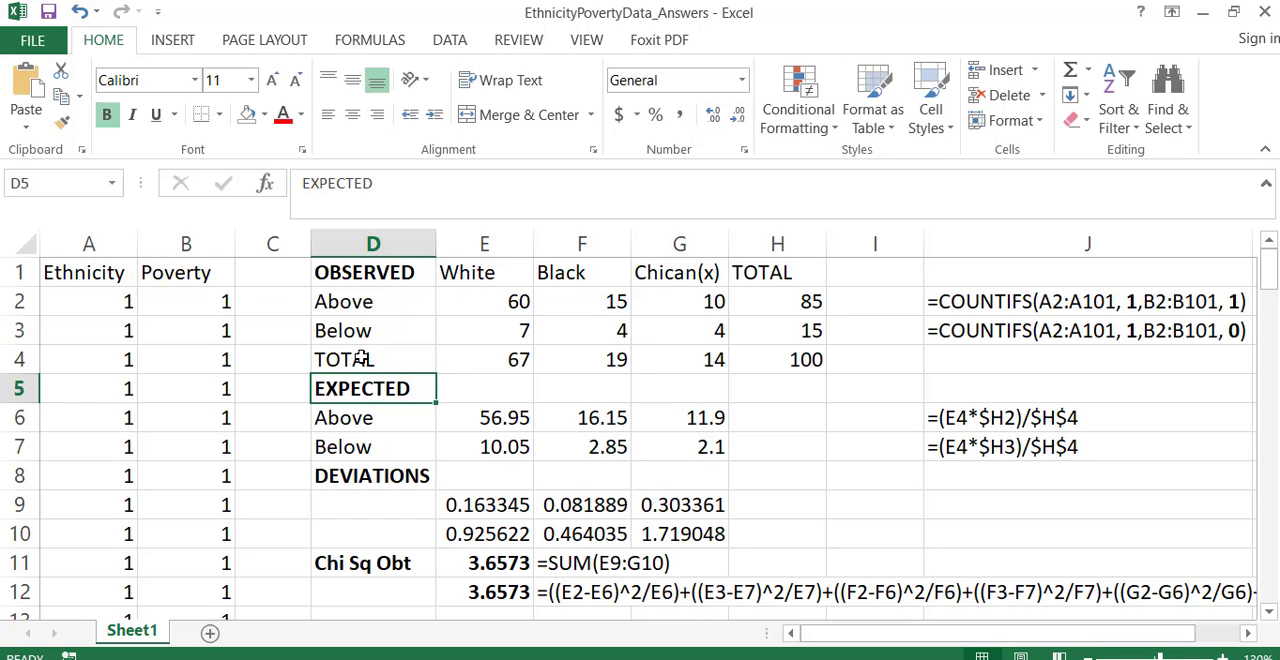
# - Highlight the grand total in H4 with a yellow fill and bold text
pyautogui.click(759, 352)
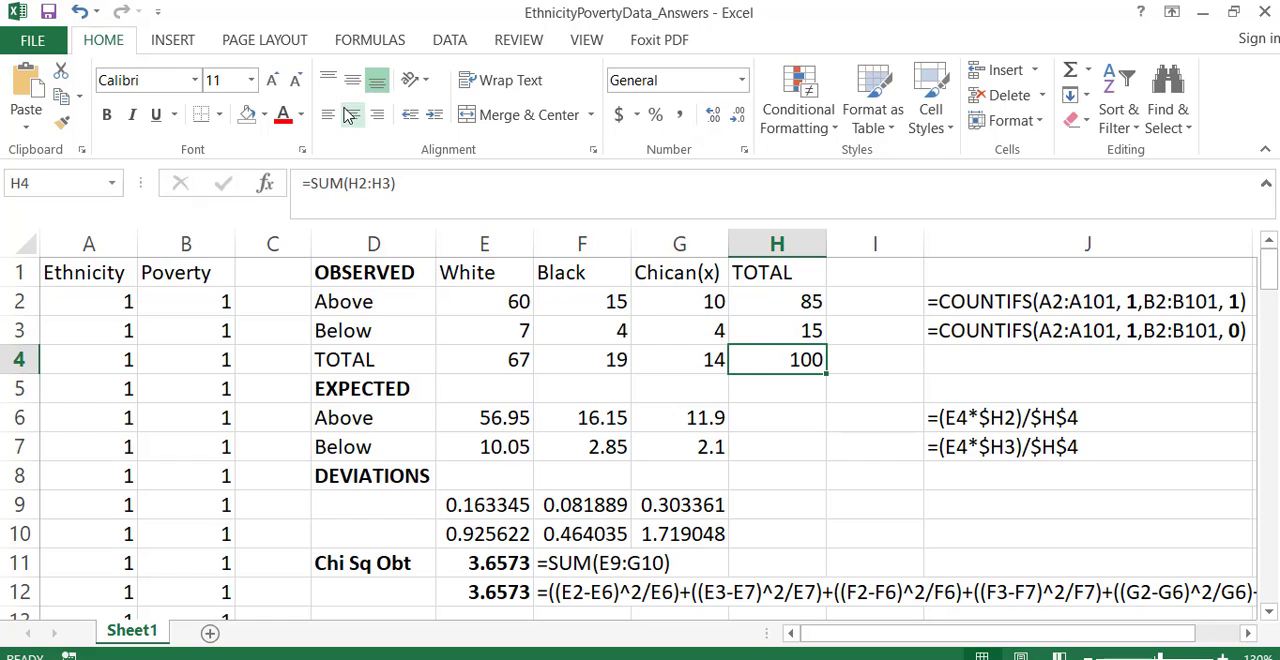
pyautogui.click(265, 118)
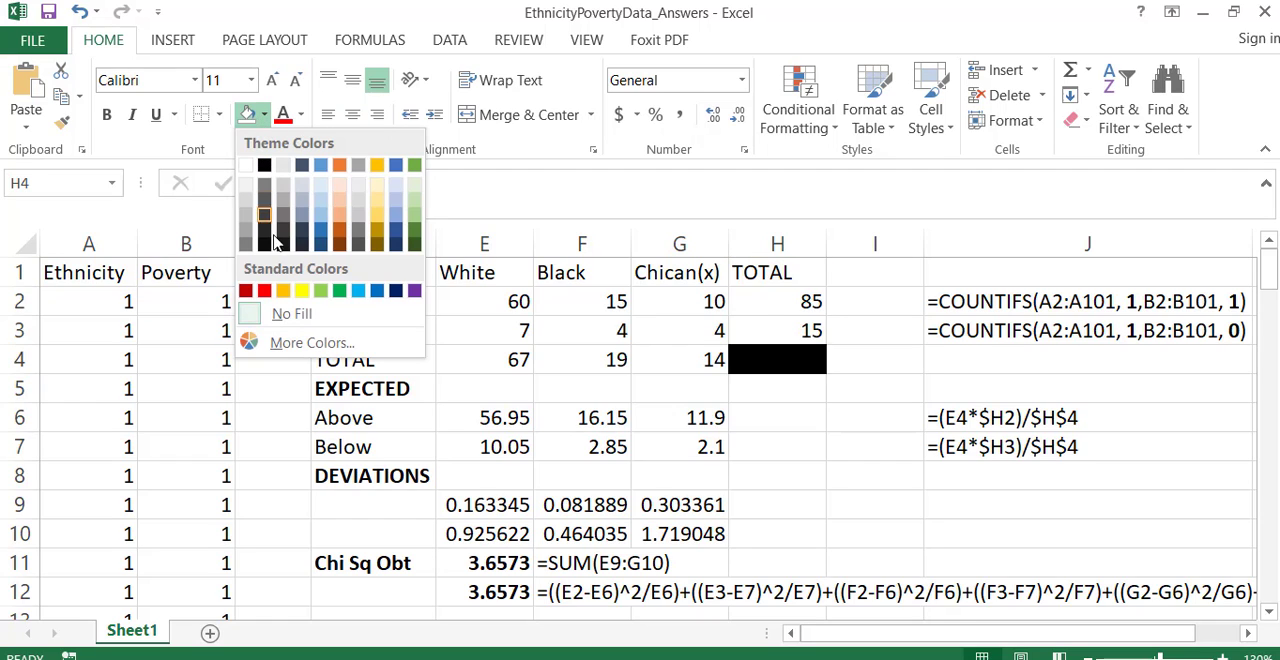
pyautogui.click(303, 295)
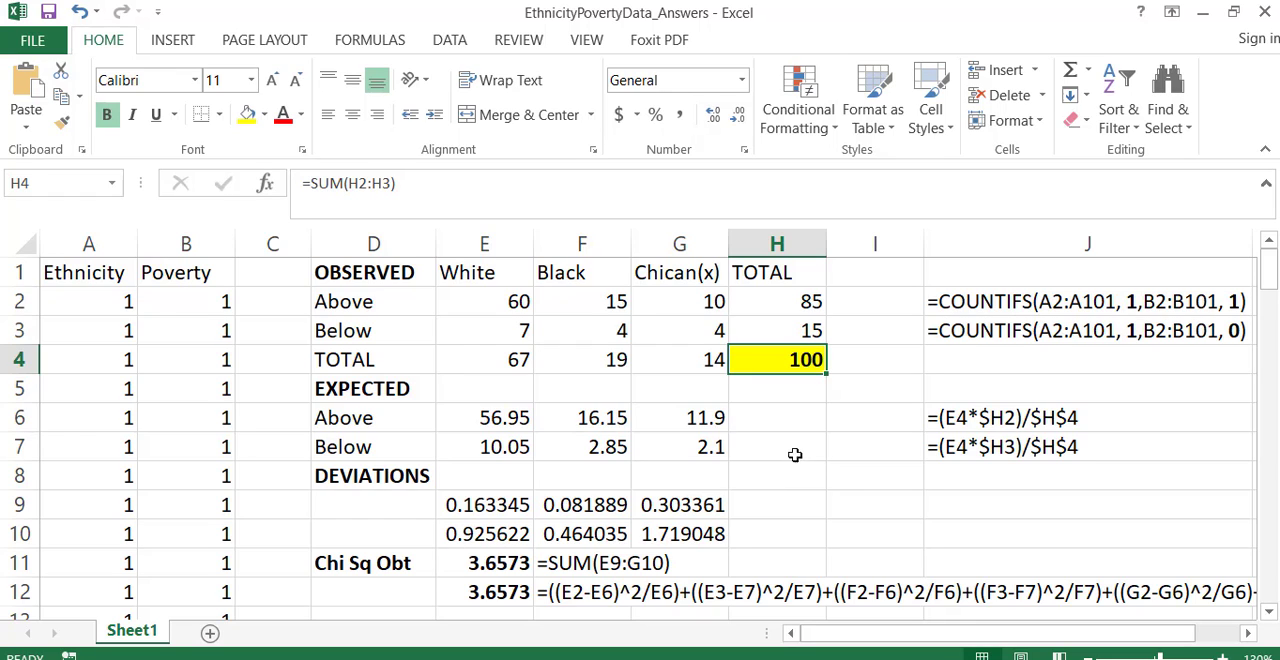
pyautogui.click(793, 409)
# - Compare the row totals in H2:H3 and the column totals in E4:G4 with the grand total in H4
pyautogui.moveTo(811, 300); pyautogui.dragTo(810, 331)
pyautogui.click(806, 360)
pyautogui.click(484, 359)
pyautogui.moveTo(484, 359); pyautogui.dragTo(724, 360)
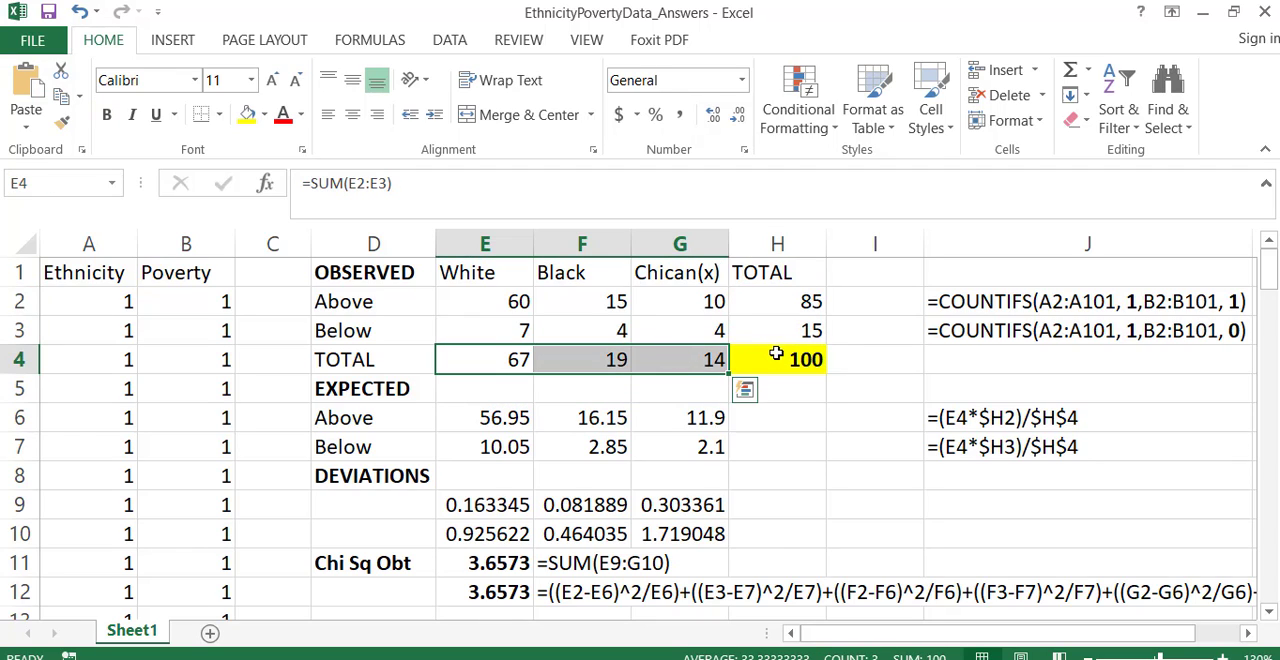
pyautogui.click(780, 357)
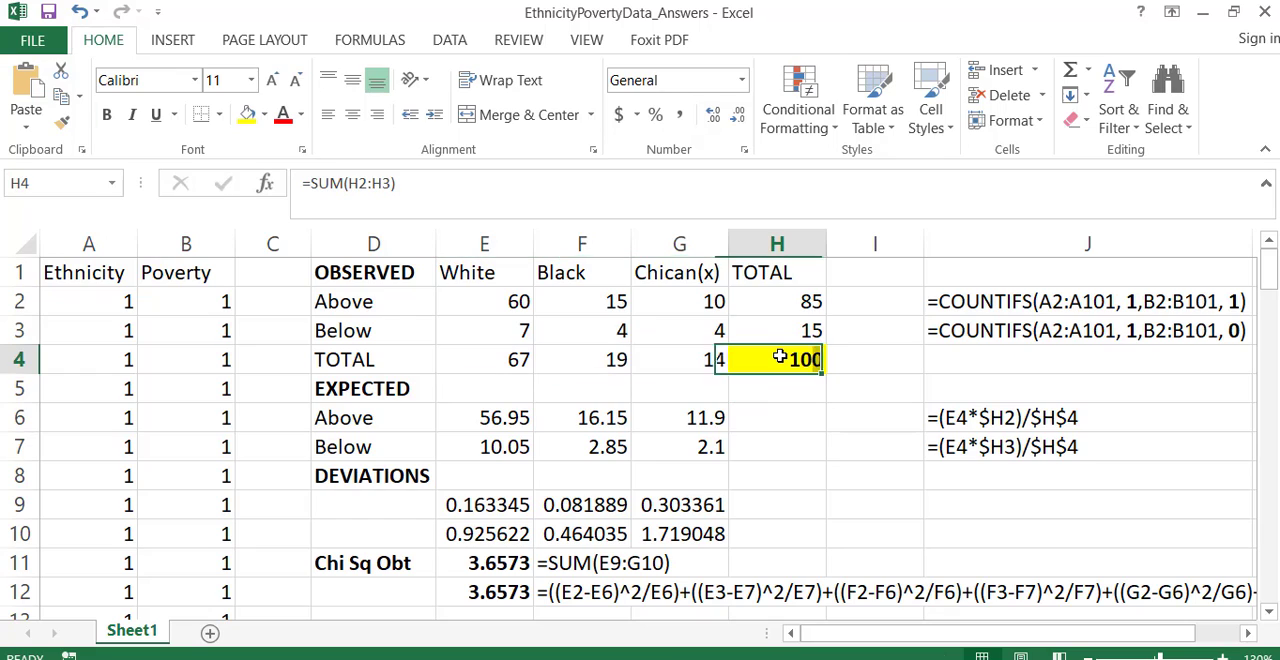
# - Examine the expected-frequency formula in E6 for White Above and the cells it references
pyautogui.click(563, 413)
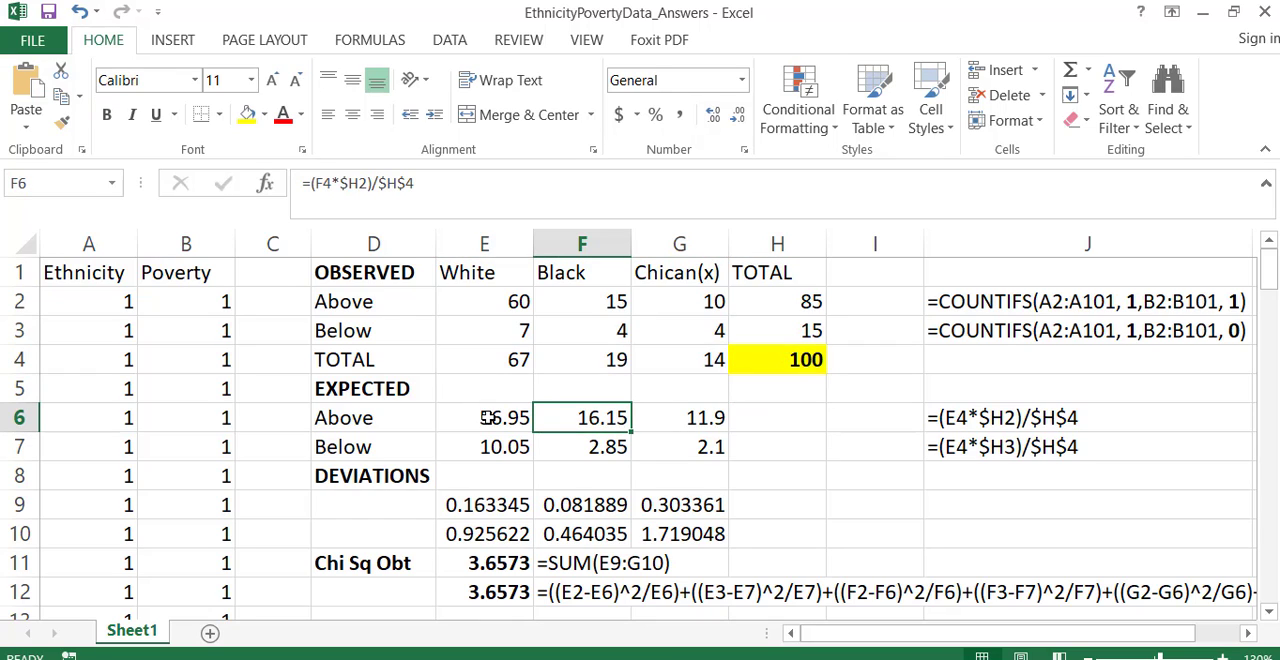
pyautogui.click(488, 418)
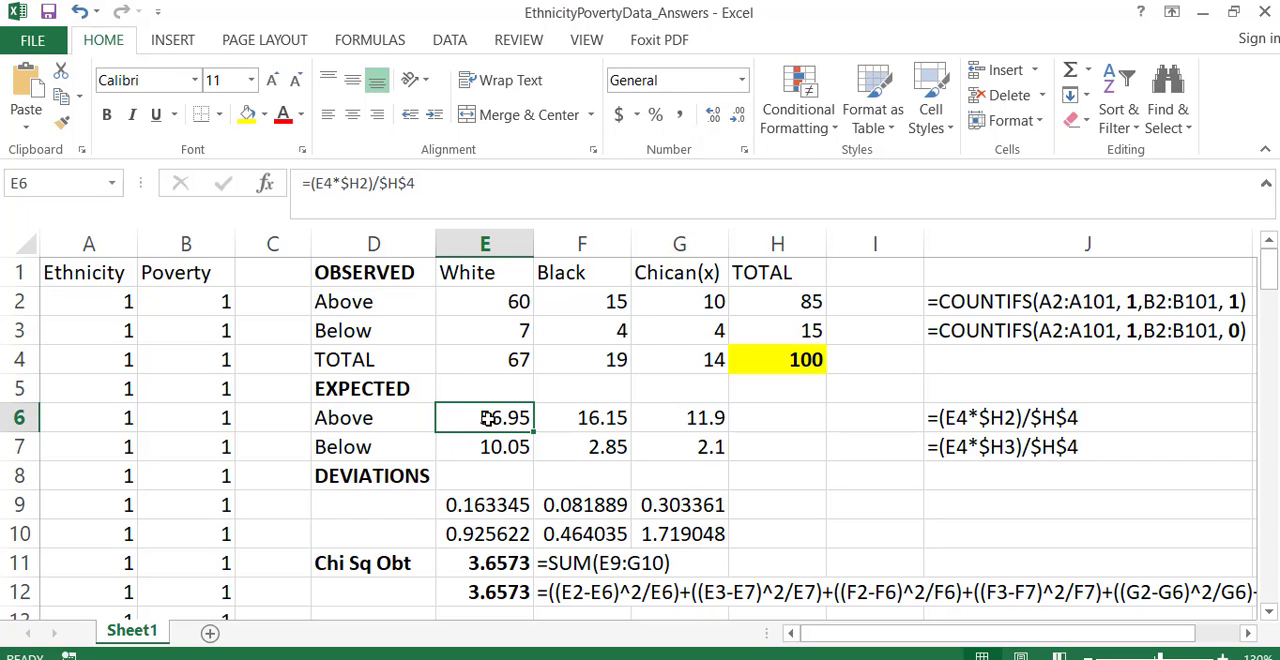
pyautogui.doubleClick(488, 418)
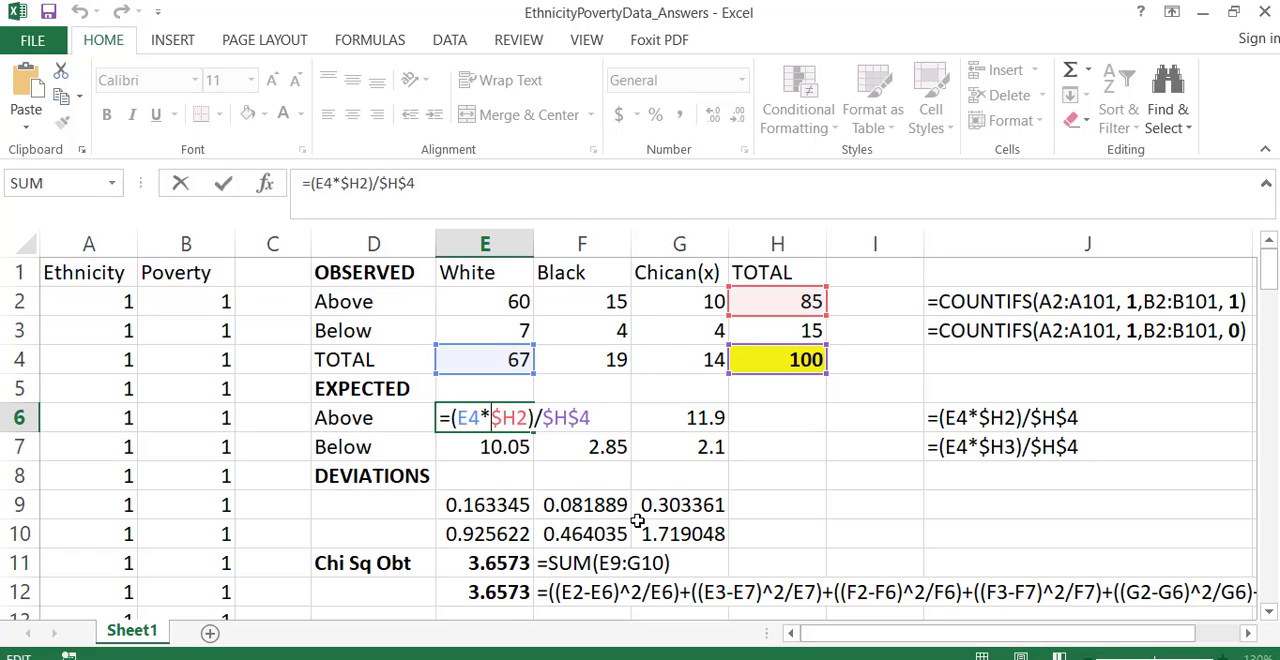
pyautogui.moveTo(440, 418); pyautogui.dragTo(591, 427)
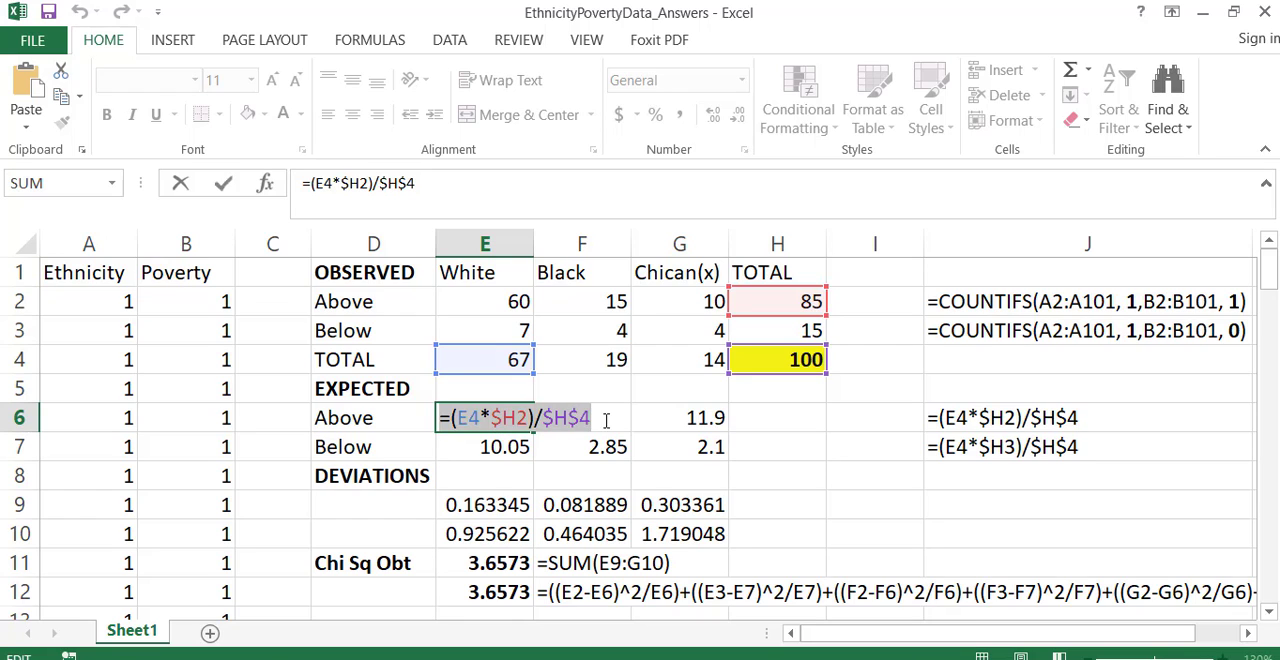
pyautogui.press('Return')
pyautogui.press('Up')
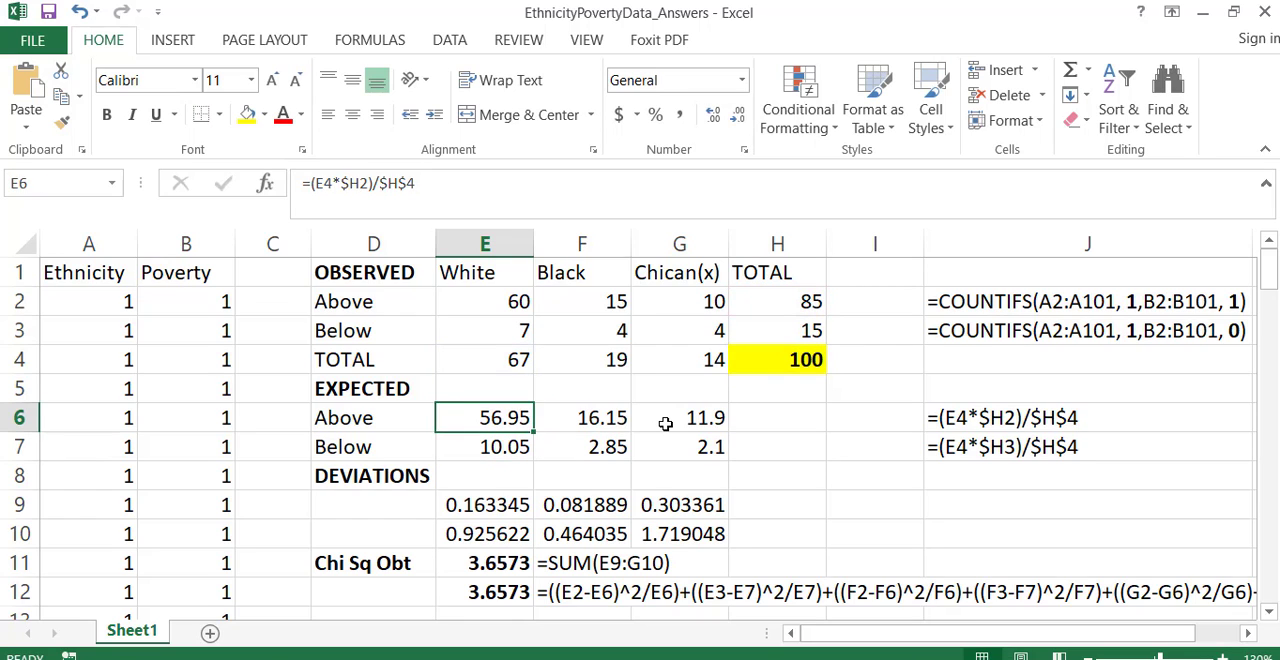
# - Examine the expected-frequency formulas in F6 and G6, including the absolute $H$4 reference, and review the Above row E6:G6
pyautogui.press('Right')
pyautogui.doubleClick(592, 418)
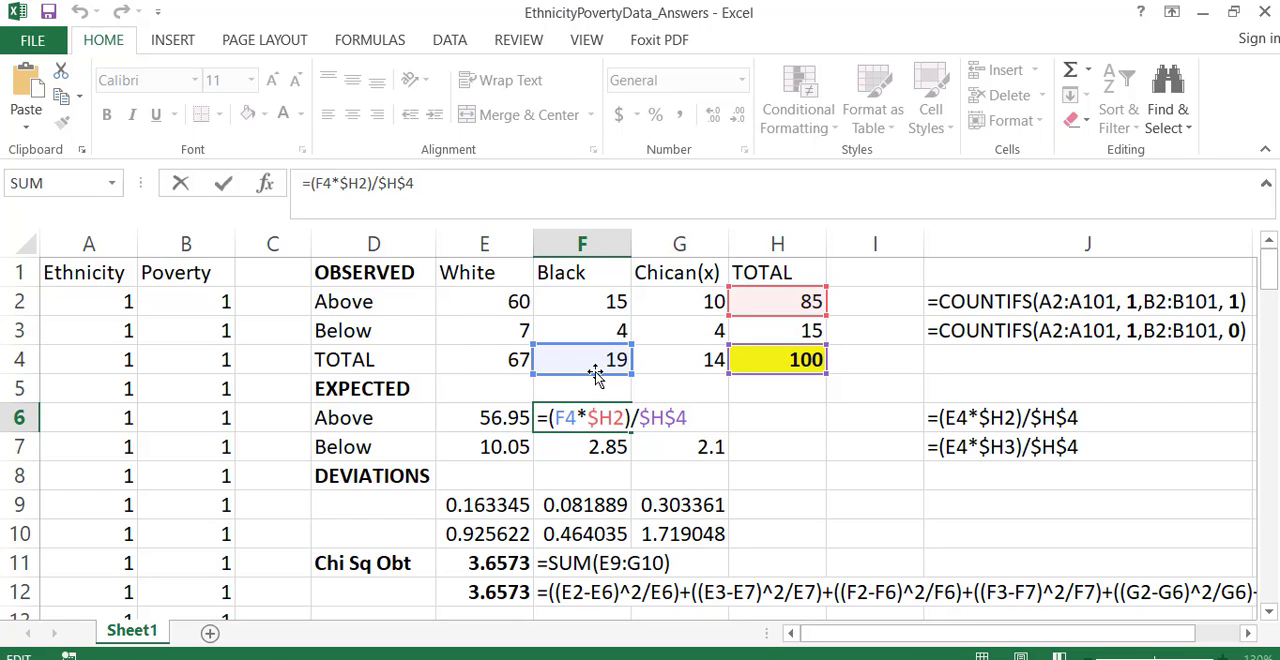
pyautogui.press('Return')
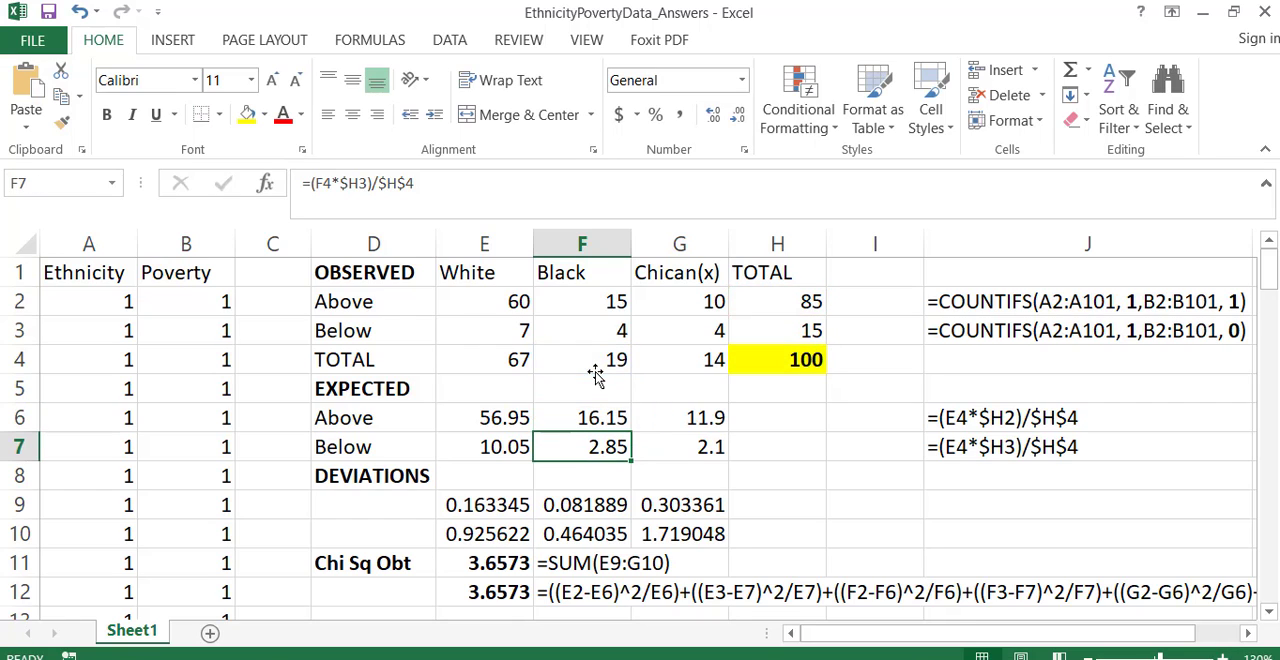
pyautogui.doubleClick(654, 414)
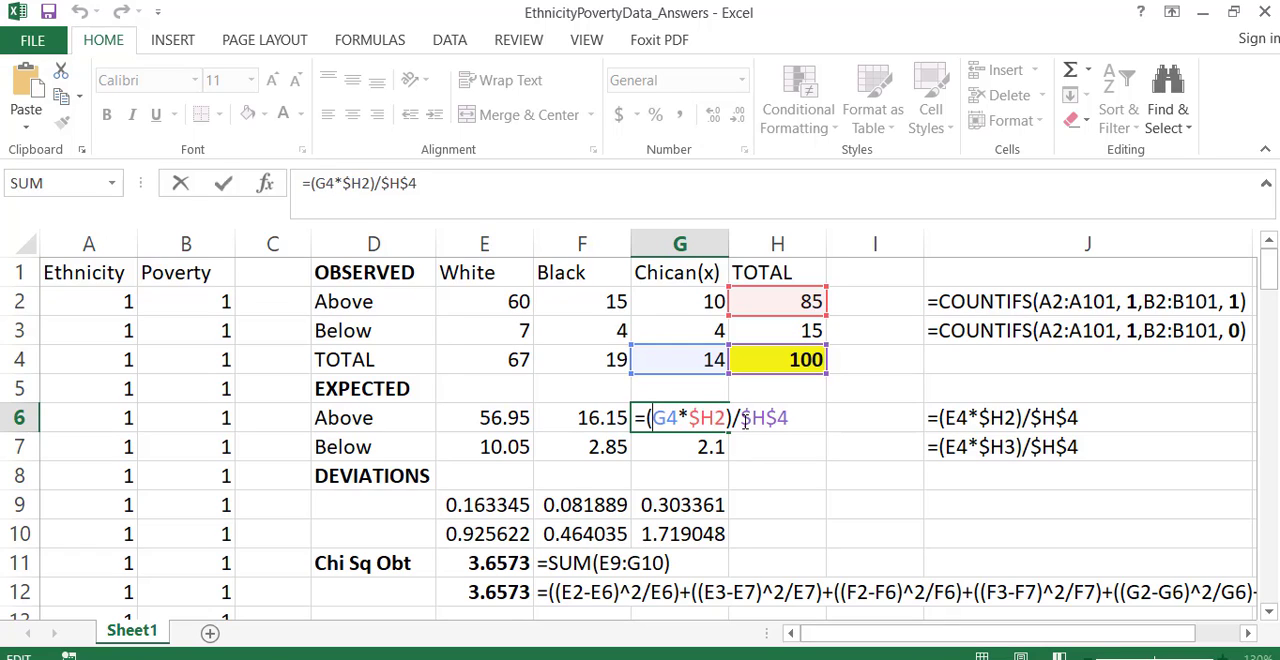
pyautogui.moveTo(751, 422); pyautogui.dragTo(741, 422)
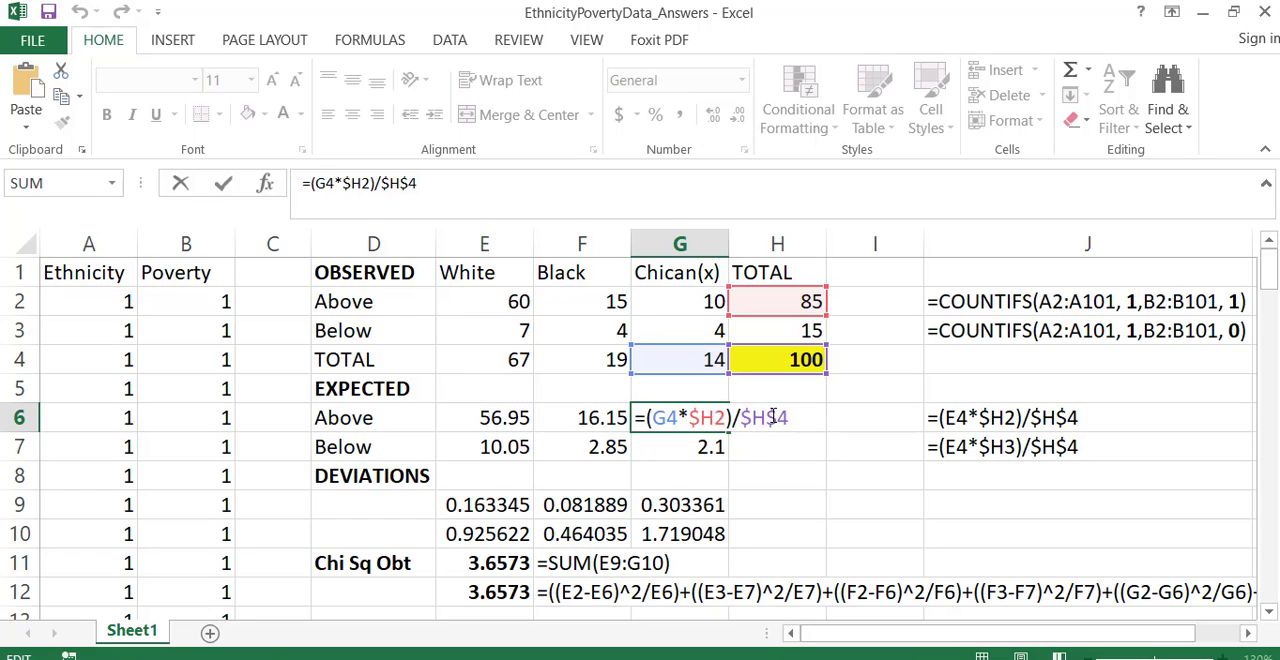
pyautogui.moveTo(778, 418); pyautogui.dragTo(769, 418)
pyautogui.press('Return')
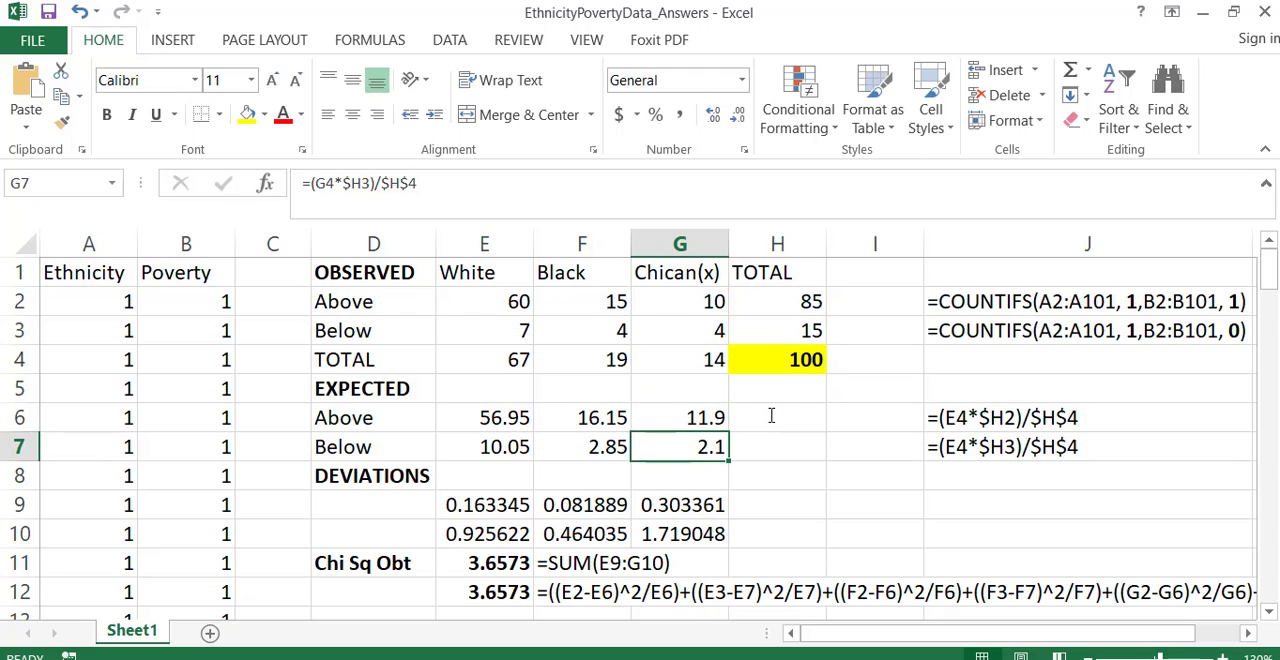
pyautogui.click(480, 410)
pyautogui.moveTo(546, 401); pyautogui.dragTo(666, 409)
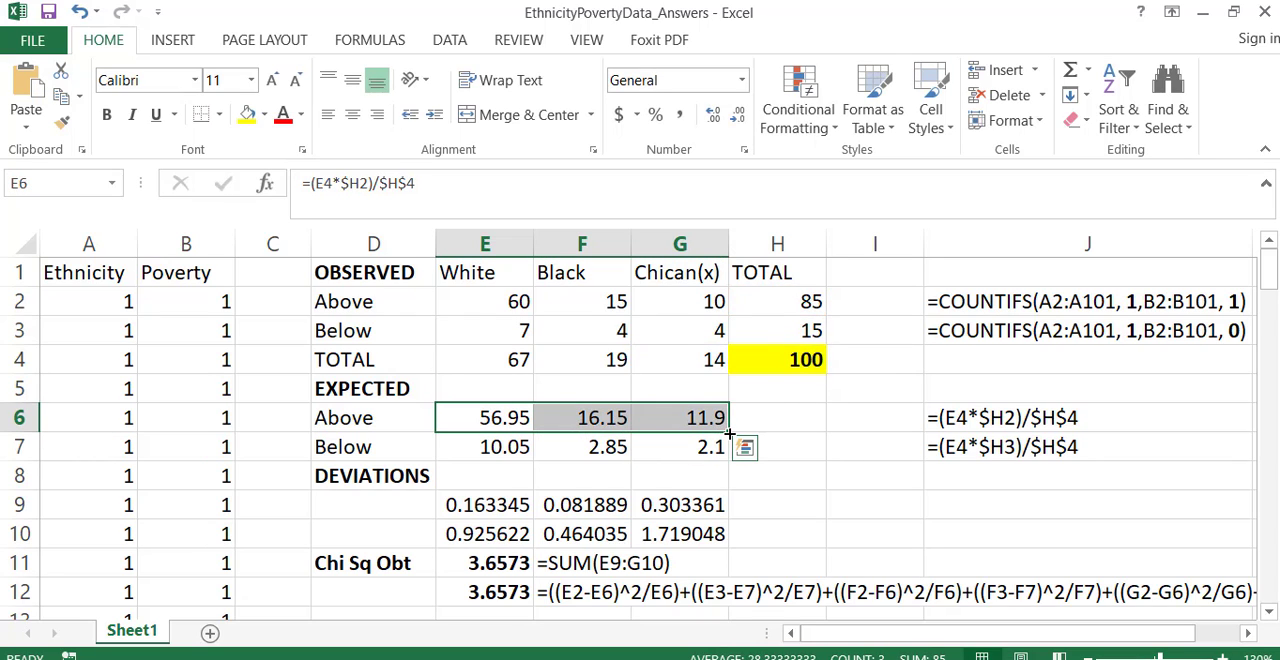
# - Examine the expected-frequency formulas for the Below row in E7, F7 and G7
pyautogui.doubleClick(516, 447)
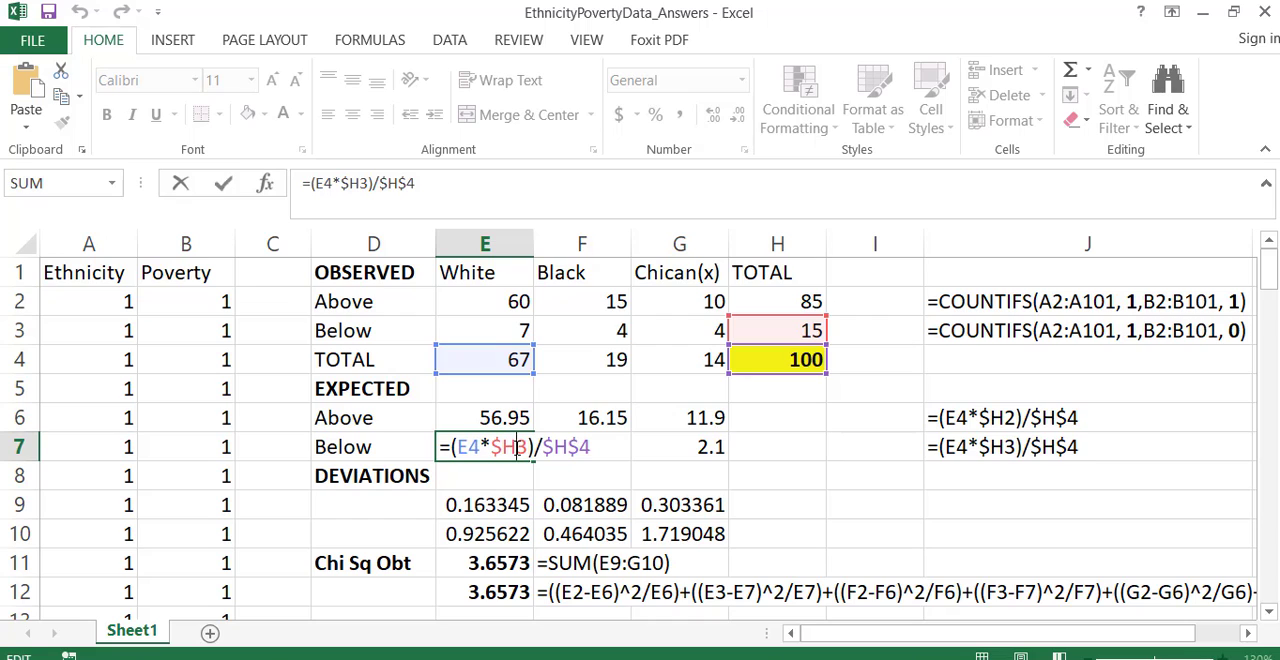
pyautogui.press('Return')
pyautogui.doubleClick(541, 451)
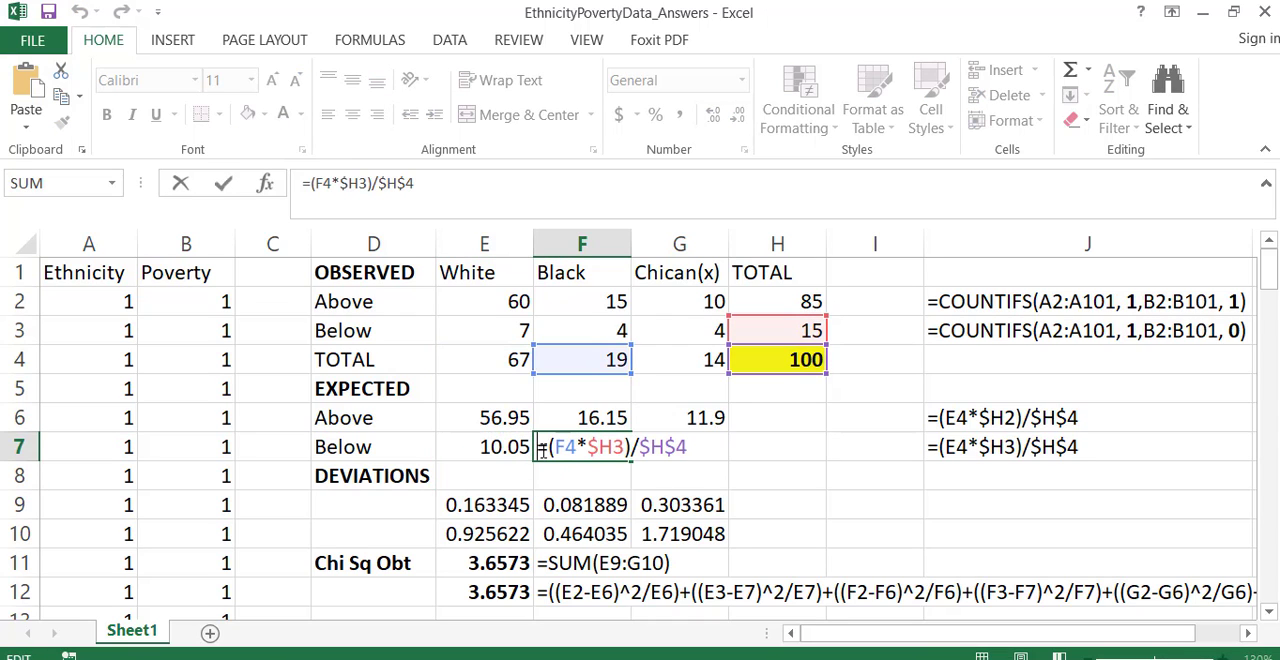
pyautogui.press('Return')
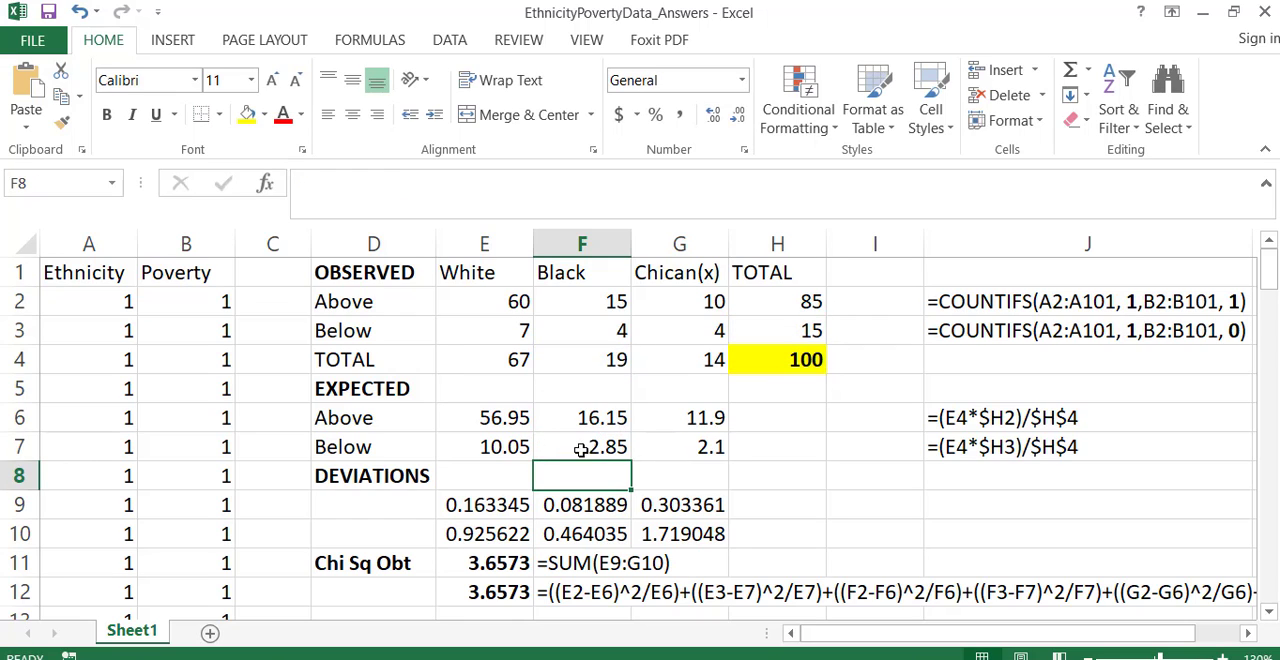
pyautogui.doubleClick(688, 447)
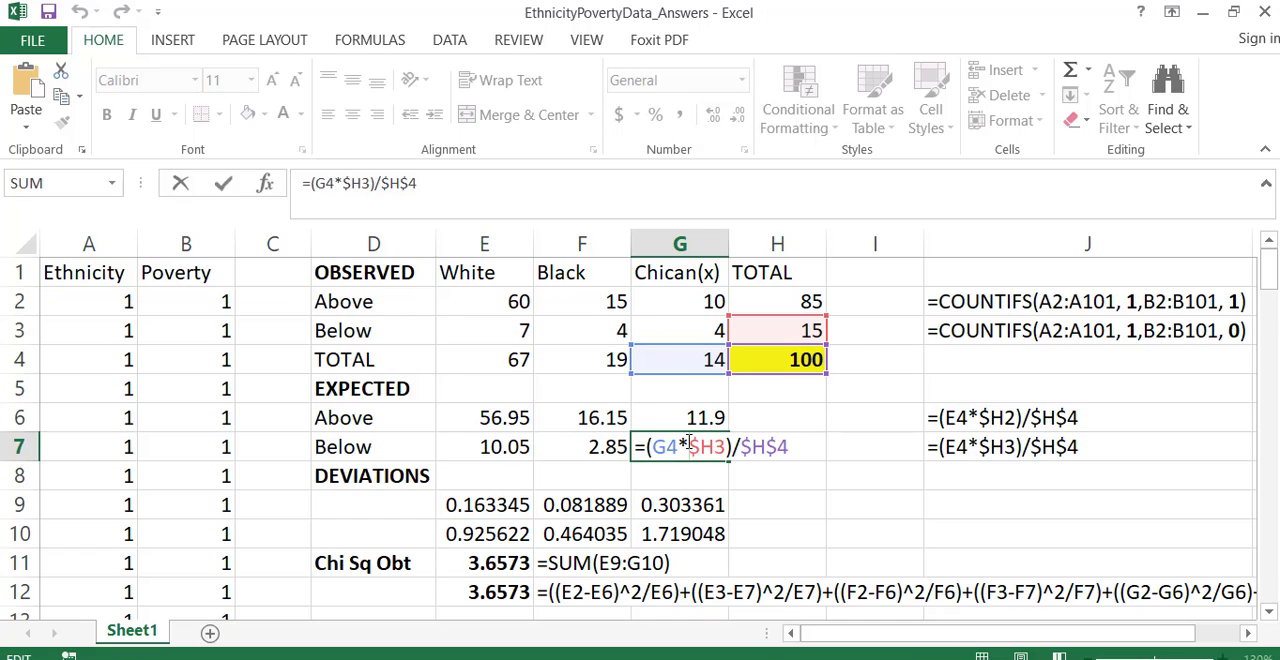
pyautogui.press('Return')
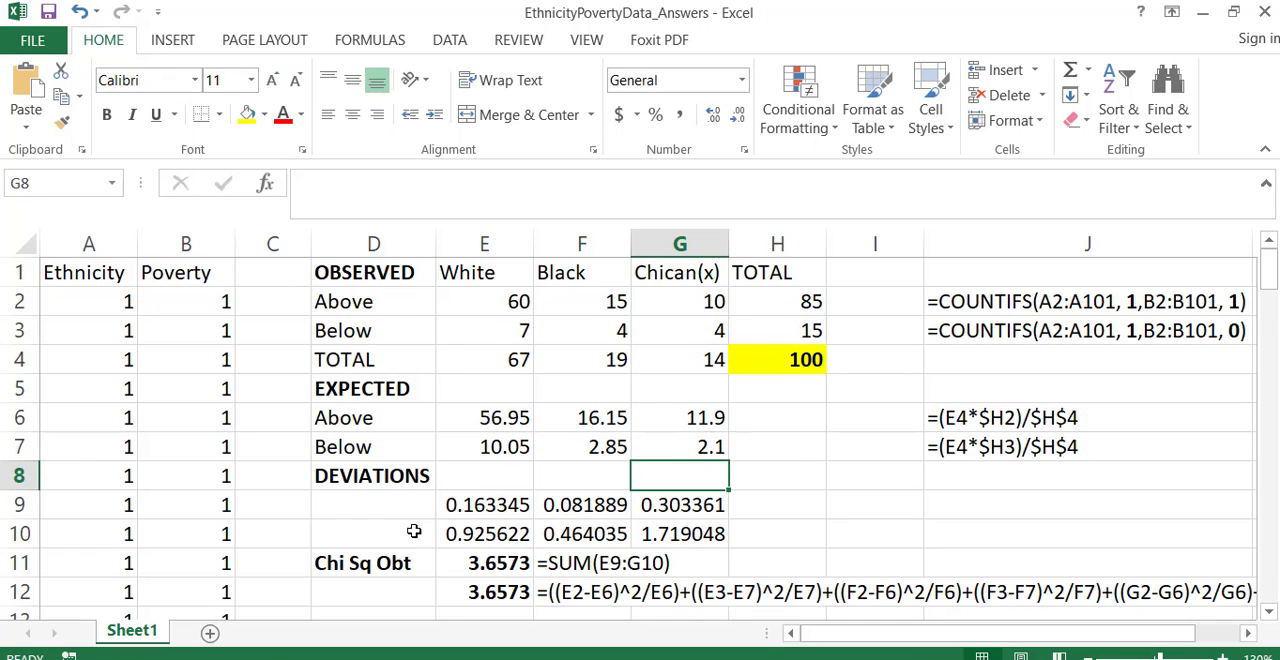
# - Review the DEVIATIONS block in D8:G10 and the White Above observed and expected formulas in E2 and E6
pyautogui.click(413, 485)
pyautogui.moveTo(413, 485)
pyautogui.mouseDown()
pyautogui.moveTo(580, 534)
pyautogui.moveTo(655, 532)
pyautogui.mouseUp()
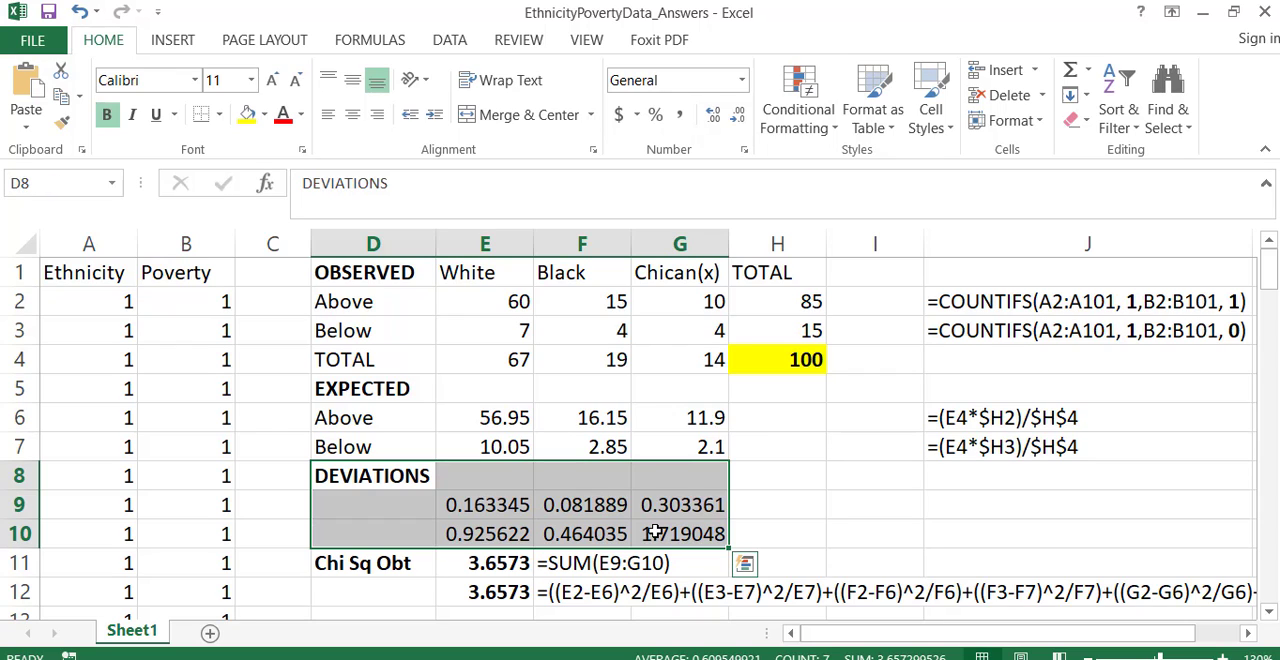
pyautogui.click(489, 284)
pyautogui.click(489, 298)
pyautogui.doubleClick(489, 298)
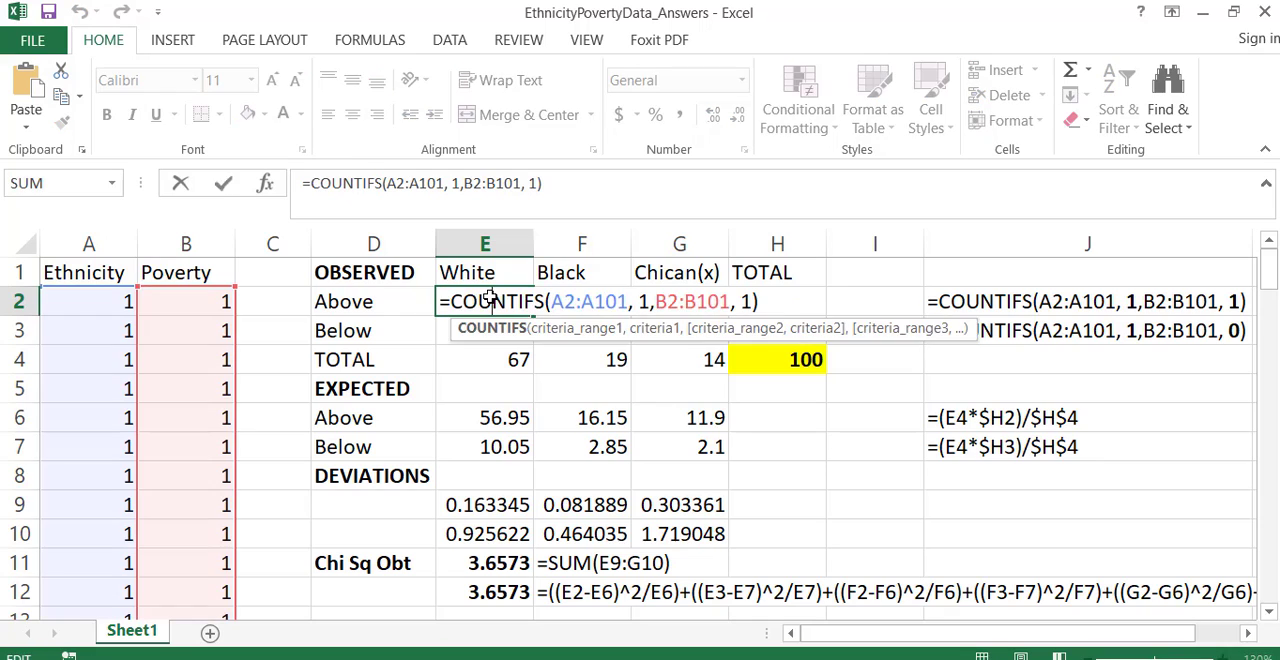
pyautogui.press('Return')
pyautogui.click(490, 416)
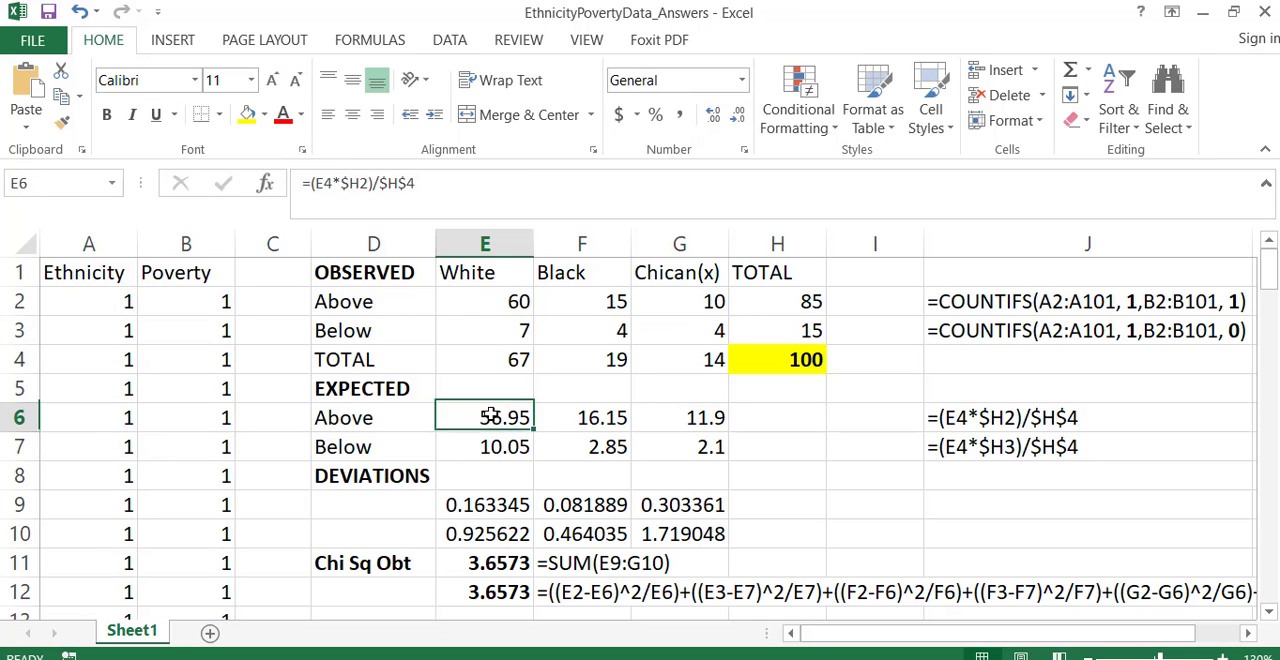
pyautogui.doubleClick(490, 416)
pyautogui.press('Return')
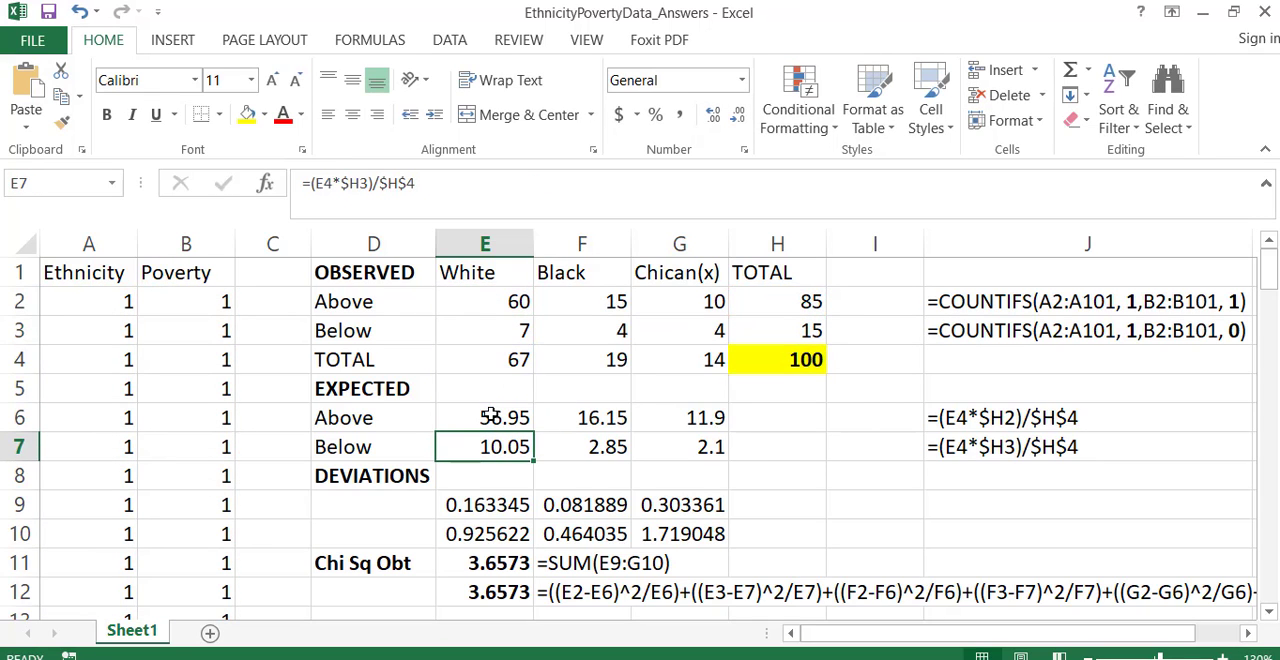
# - Examine the squared-deviation formulas in E9 and F9 for White Above and Black Above
pyautogui.doubleClick(488, 503)
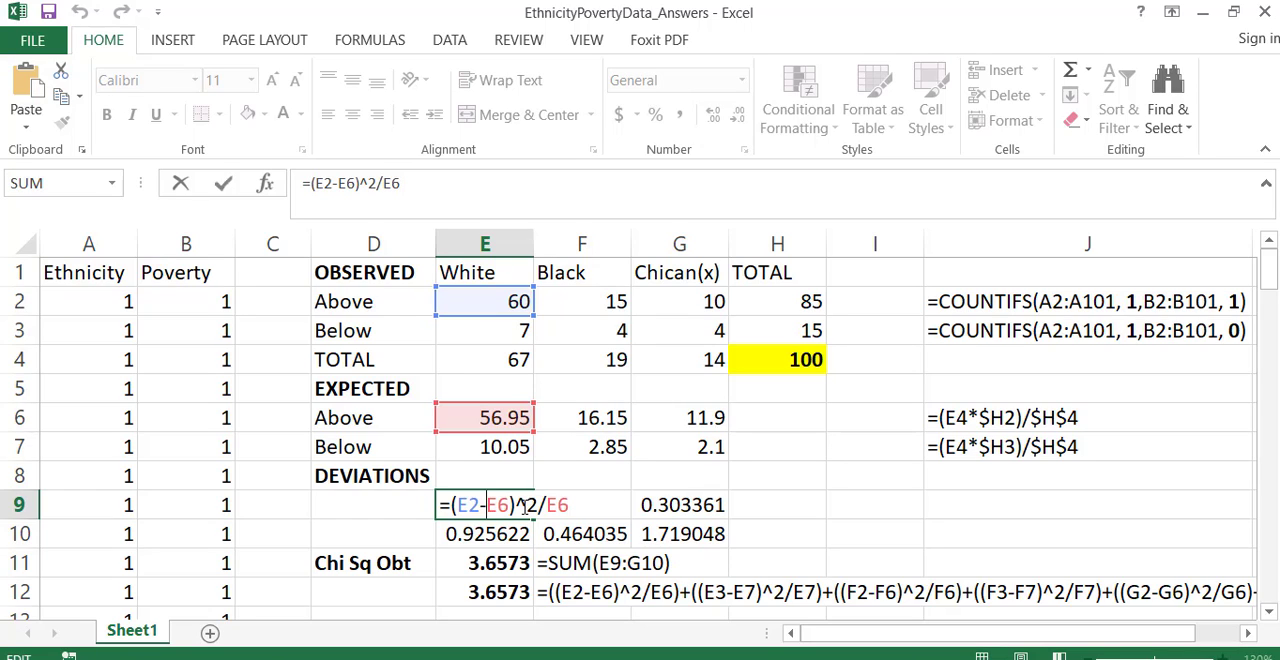
pyautogui.press('Return')
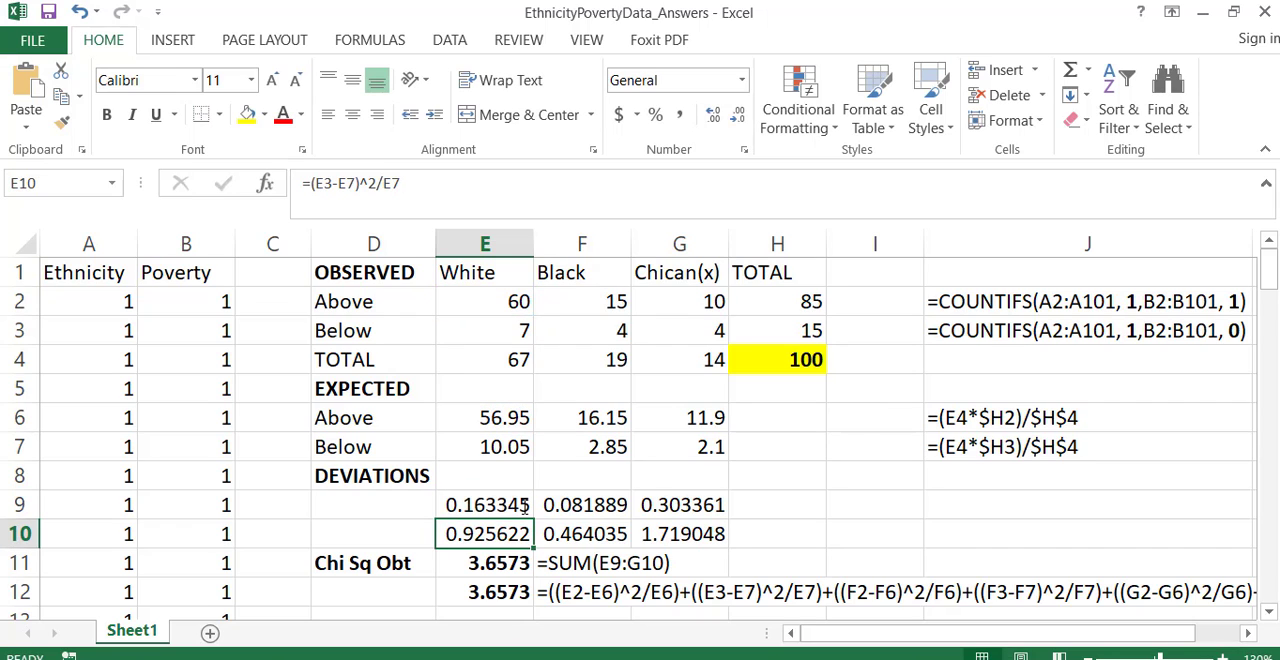
pyautogui.doubleClick(583, 505)
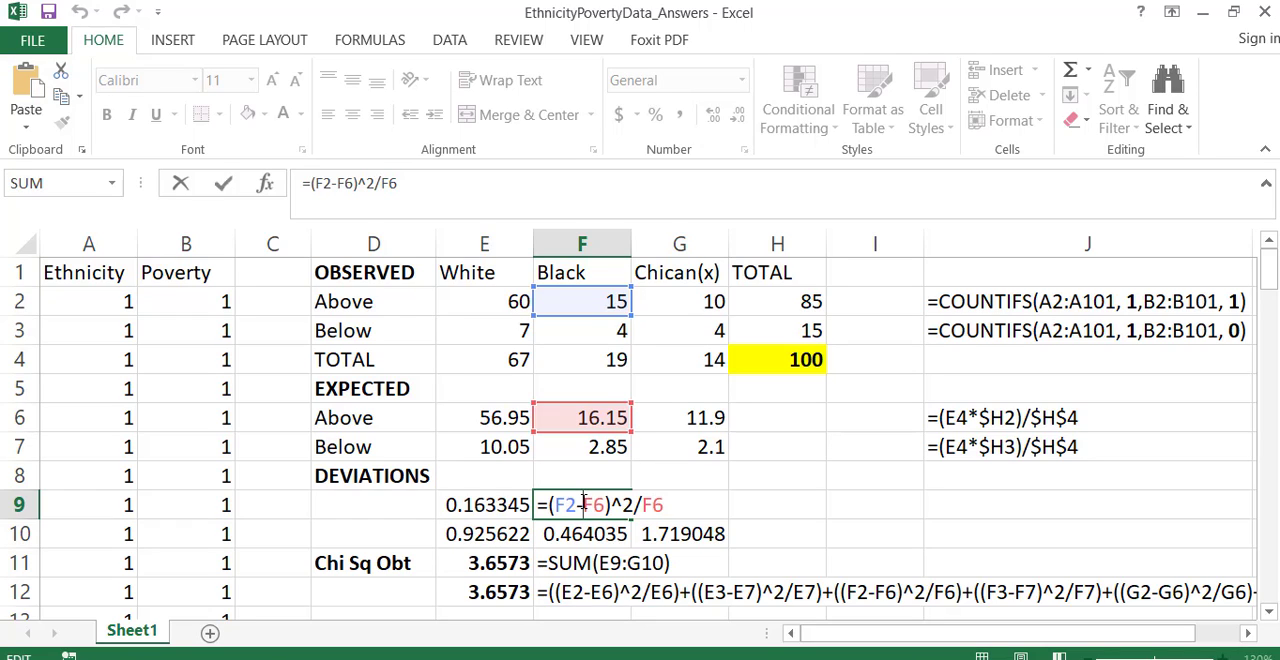
pyautogui.press('Return')
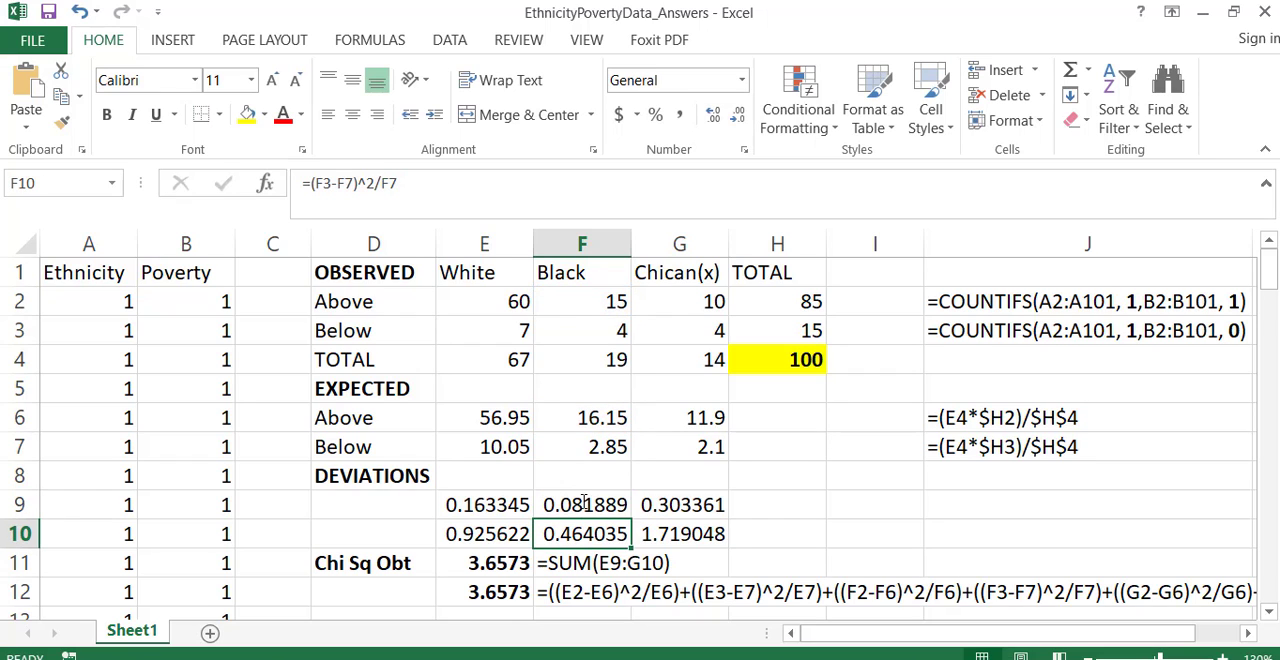
# - Examine the chi-square formulas in E11 and E12, and recheck the White Above deviation formula in E9
pyautogui.click(471, 560)
pyautogui.click(467, 579)
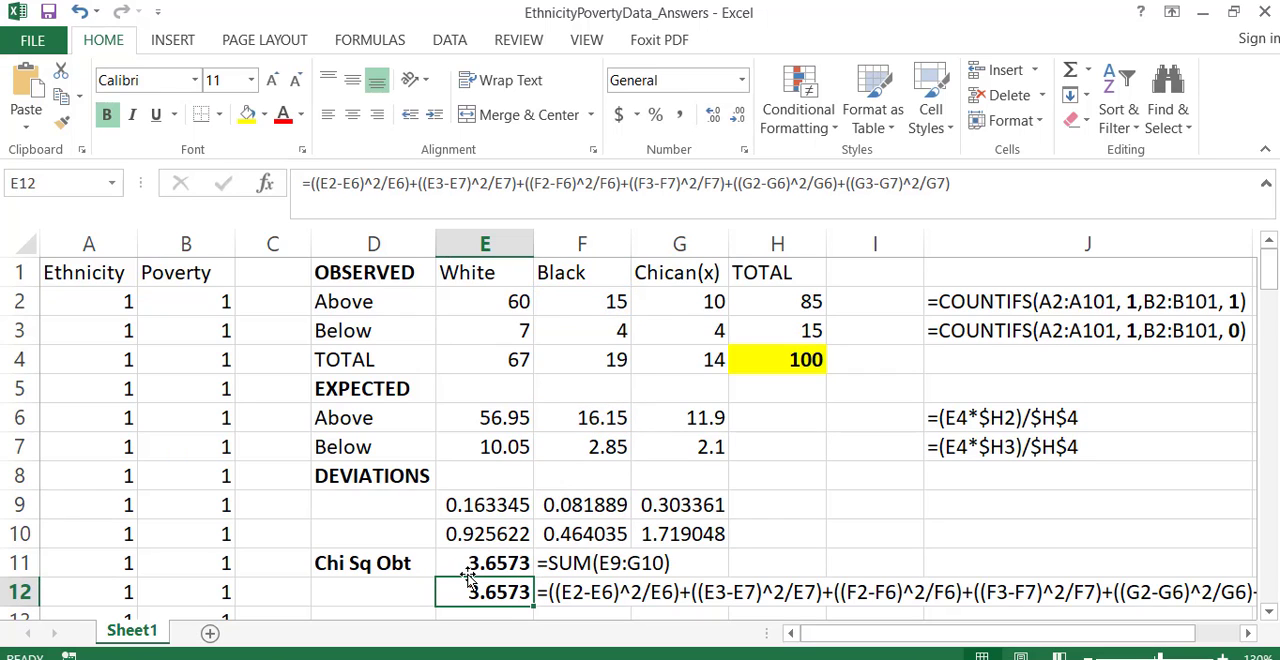
pyautogui.doubleClick(495, 500)
pyautogui.press('Return')
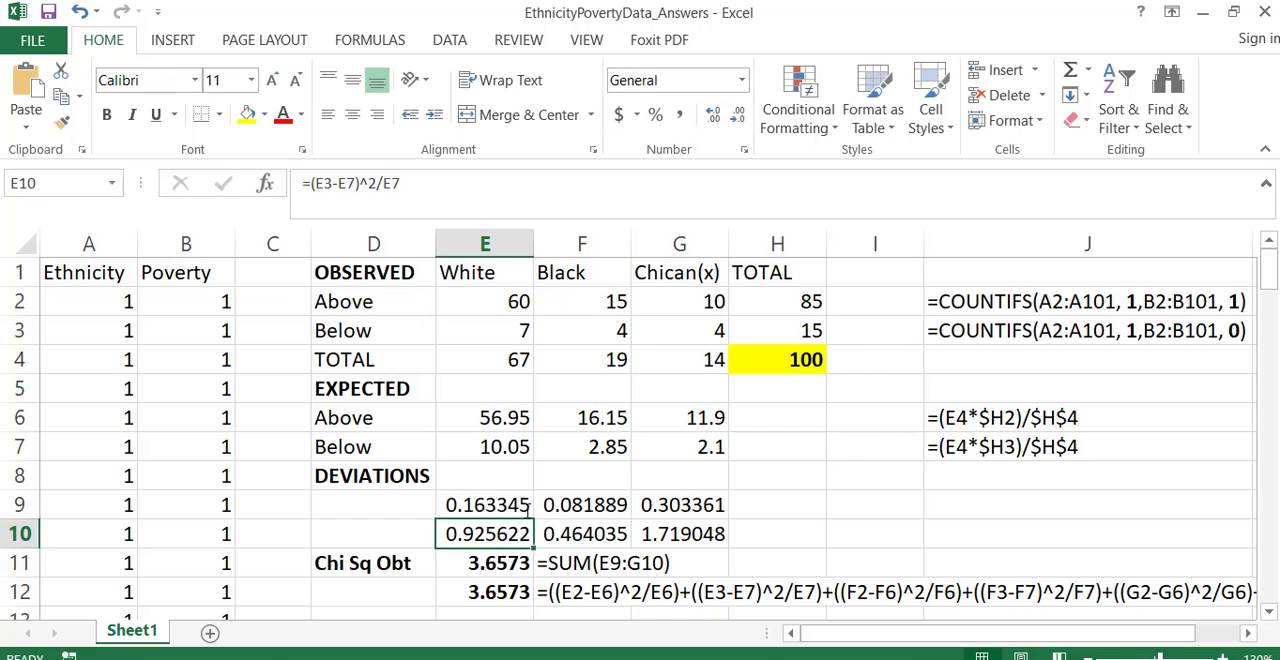
# - Examine the squared-deviation formulas for White Above and White Below in E9 and E10
pyautogui.click(530, 514)
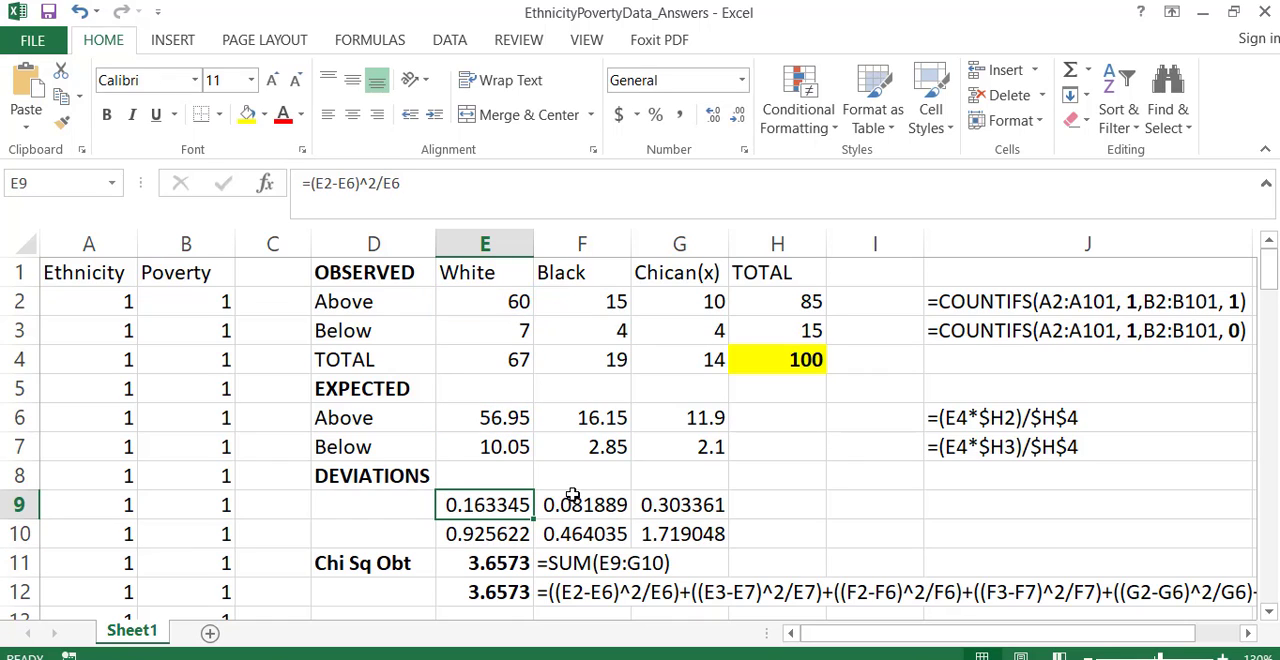
pyautogui.doubleClick(514, 505)
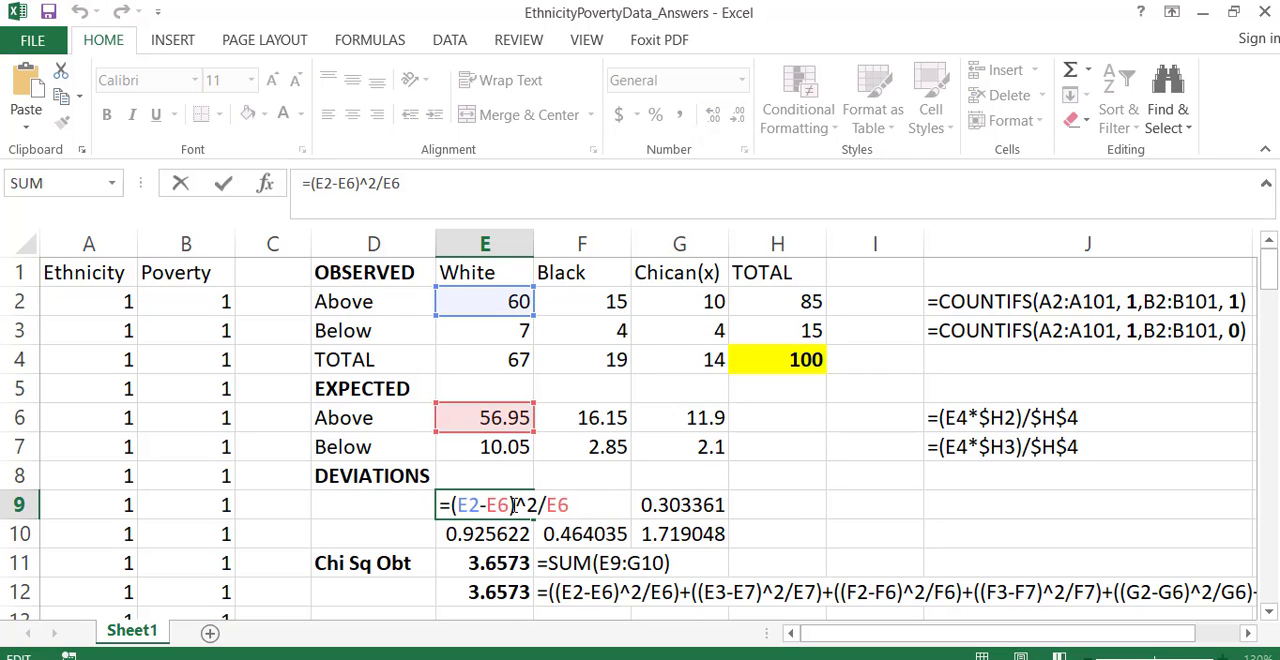
pyautogui.press('Return')
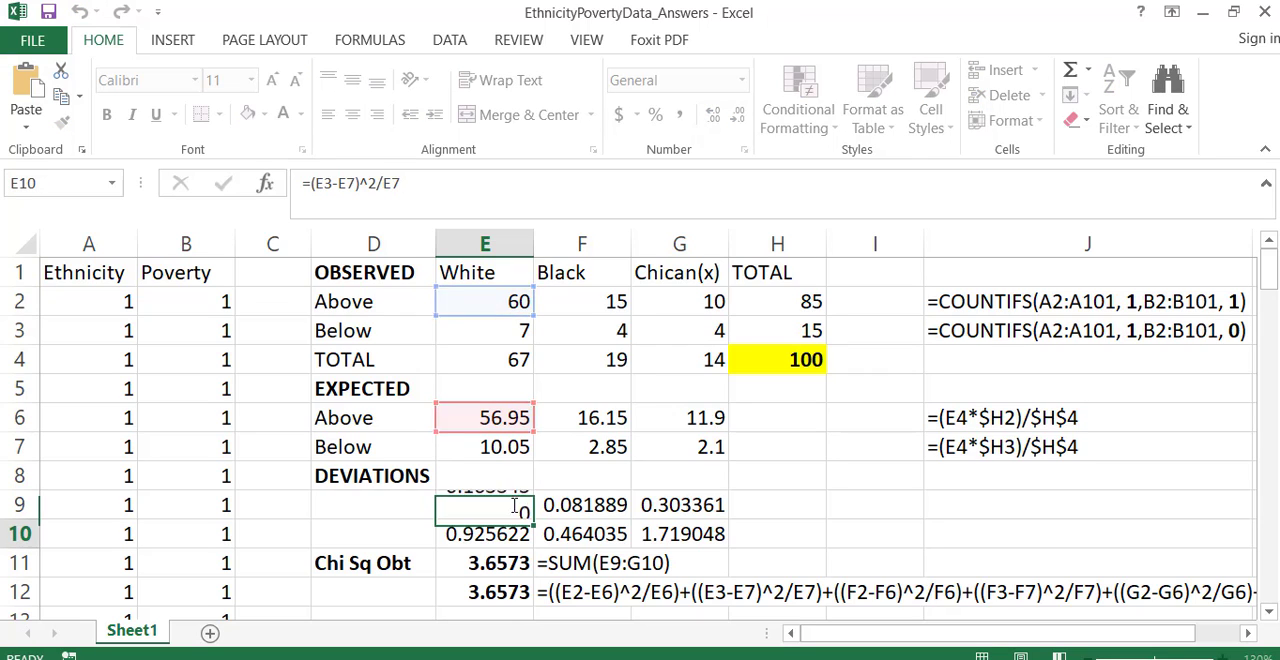
pyautogui.doubleClick(502, 534)
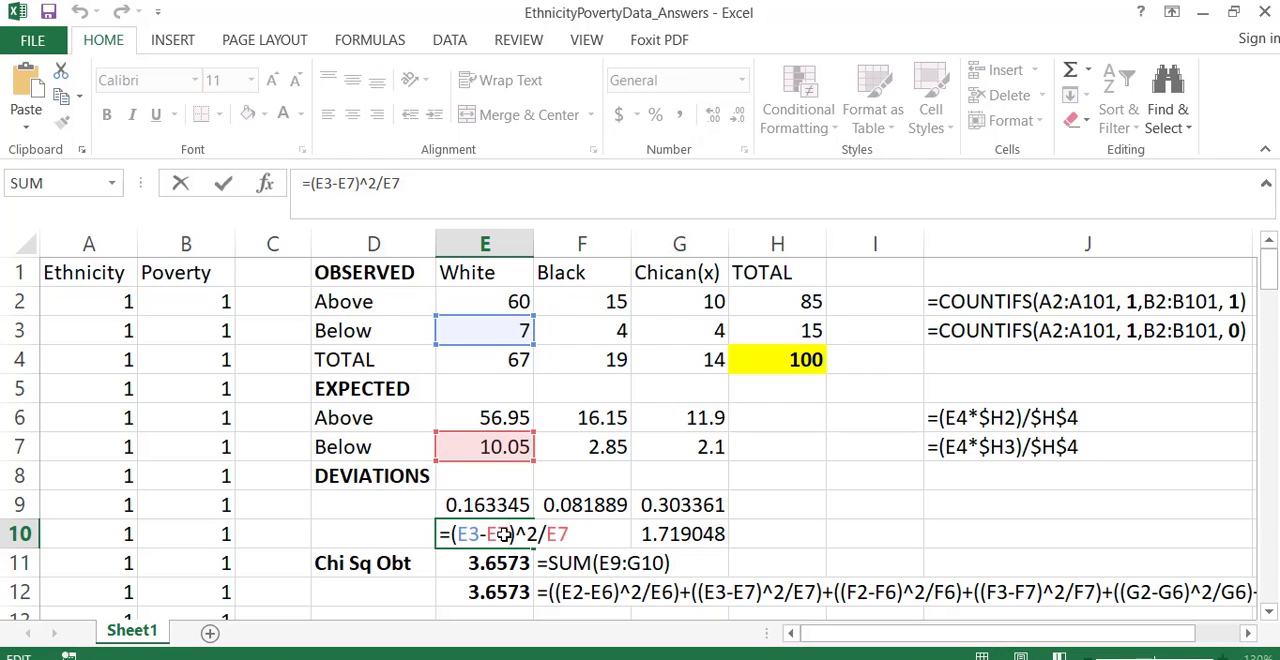
pyautogui.press('Return')
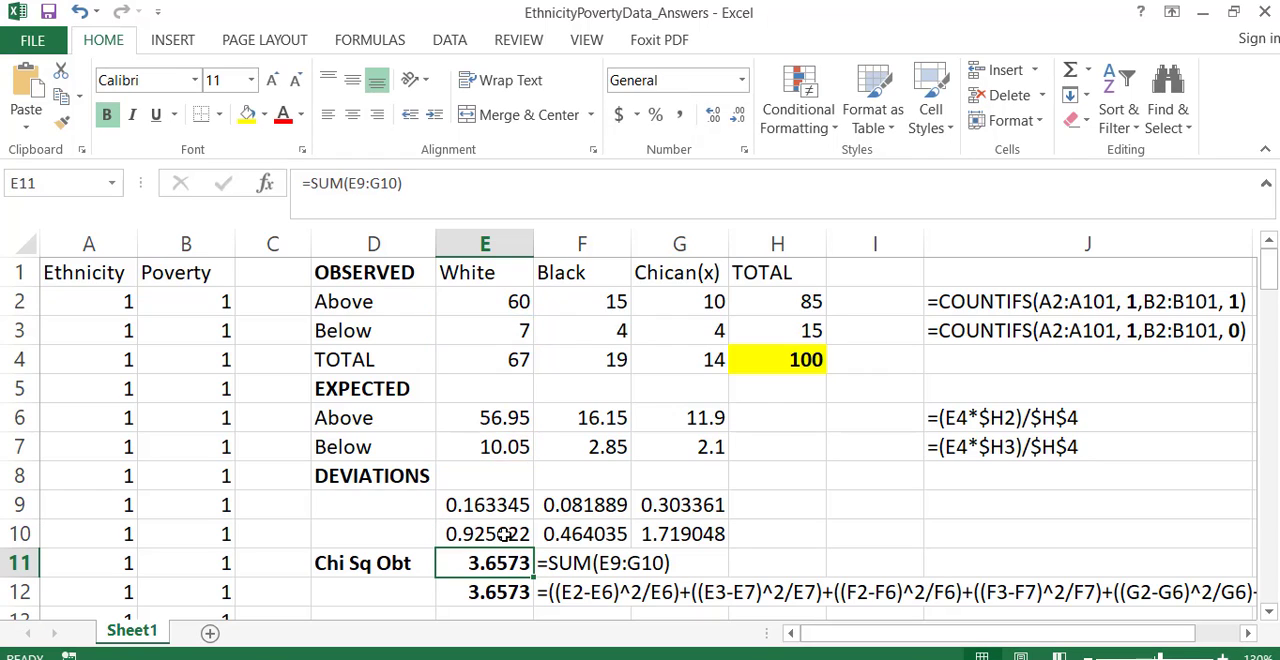
# - Examine the squared-deviation formulas for Black Above and Black Below in F9 and F10
pyautogui.doubleClick(590, 505)
pyautogui.press('Return')
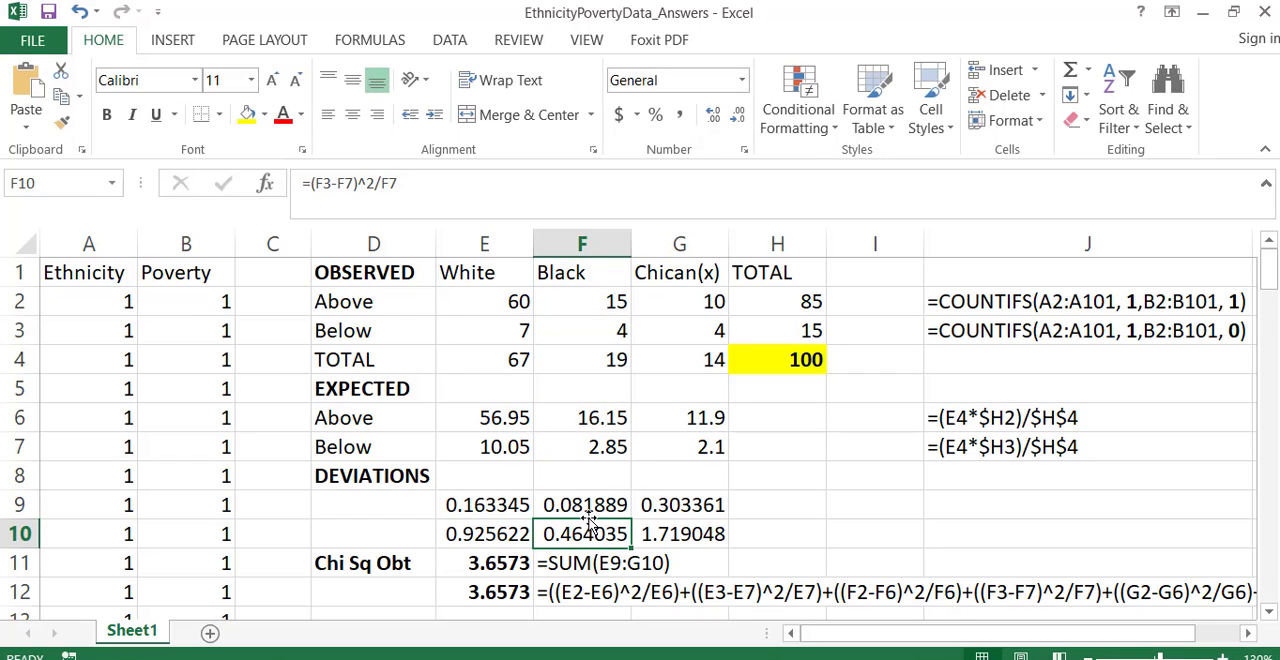
pyautogui.doubleClick(587, 534)
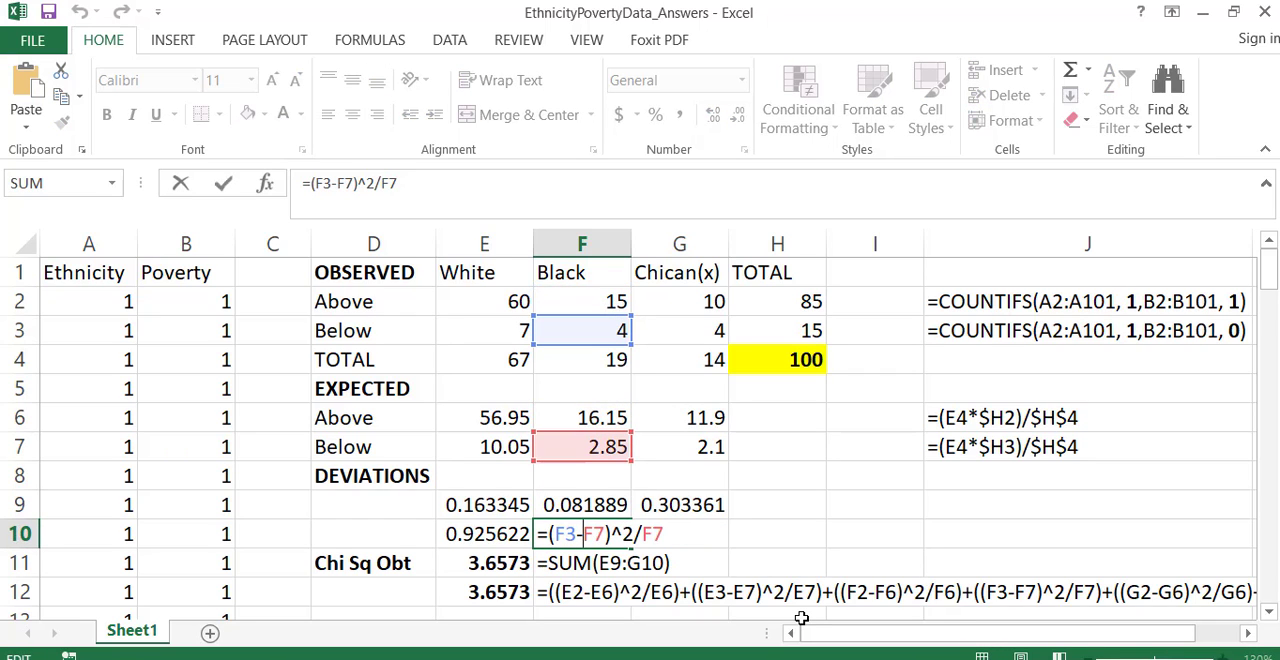
pyautogui.press('Return')
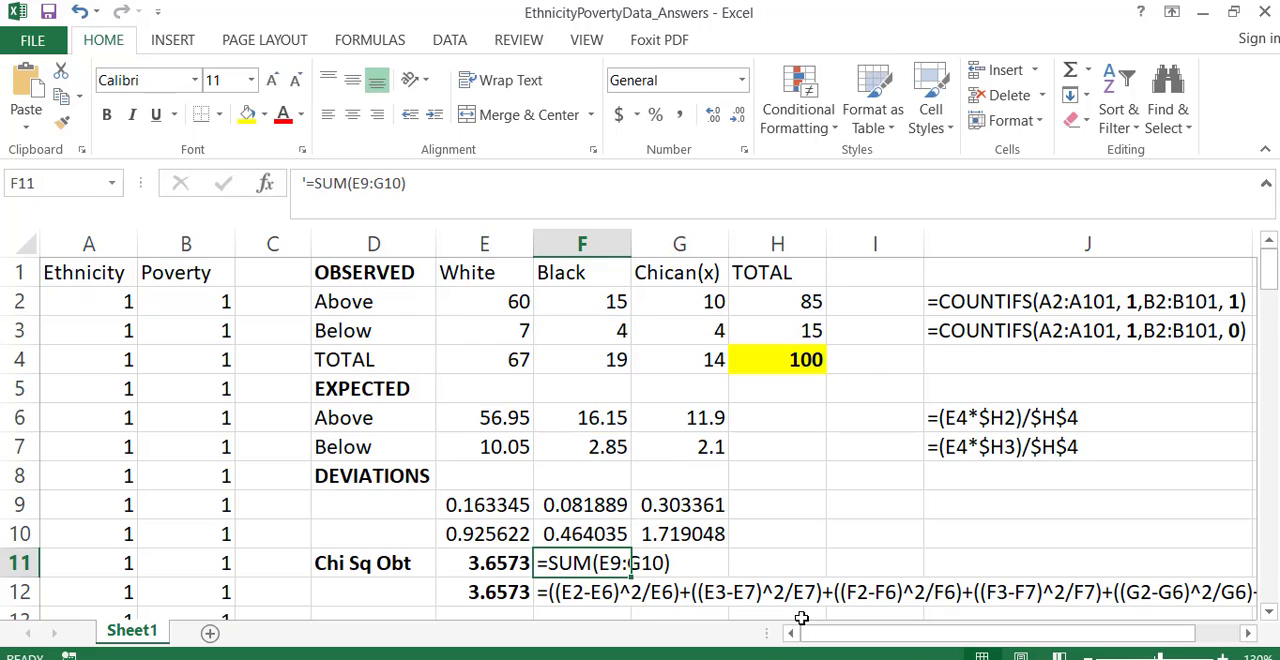
# - Examine the squared-deviation formulas for Chican(x) Above and Below in G9 and G10
pyautogui.click(700, 507)
pyautogui.doubleClick(700, 507)
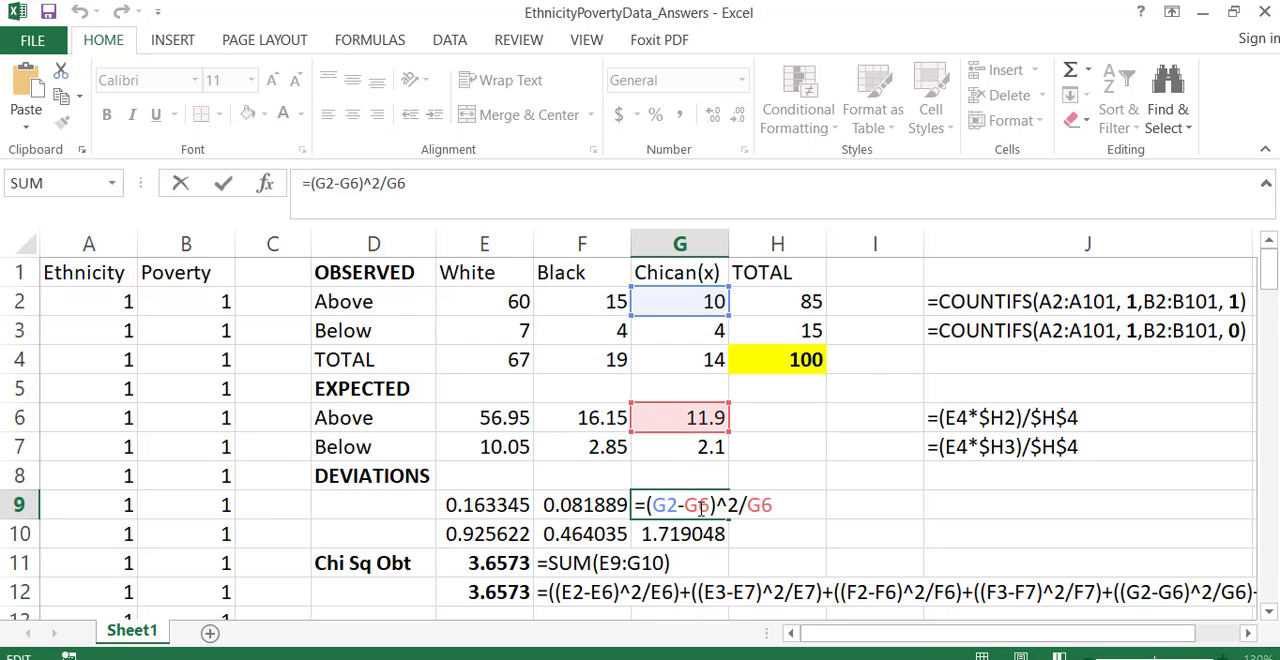
pyautogui.press('Return')
pyautogui.doubleClick(690, 532)
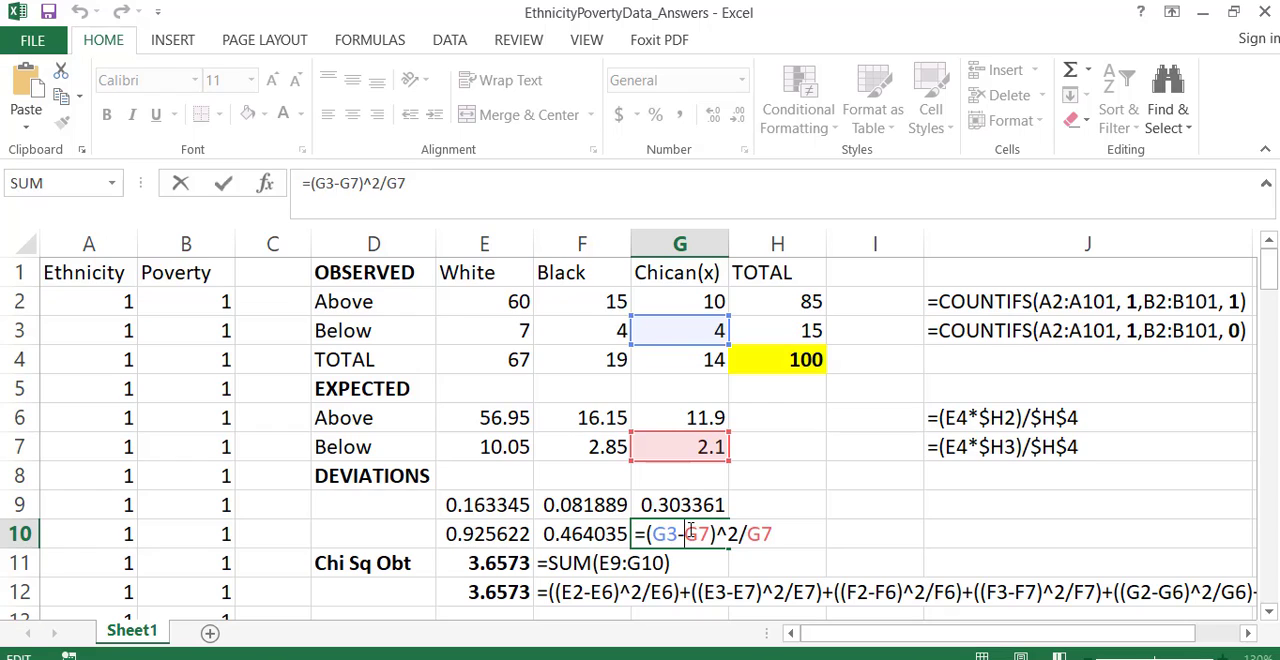
pyautogui.press('Return')
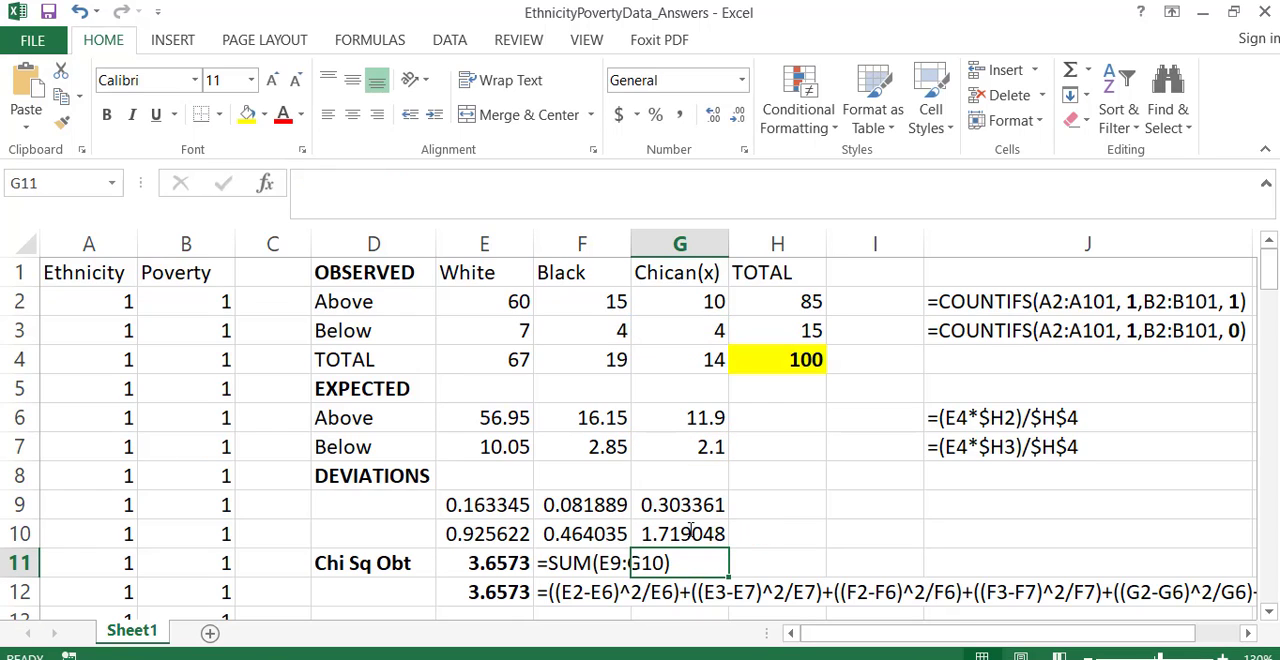
# - Review the chi-square sum in E11 together with the deviations range E9:G10 that it adds up
pyautogui.click(500, 510)
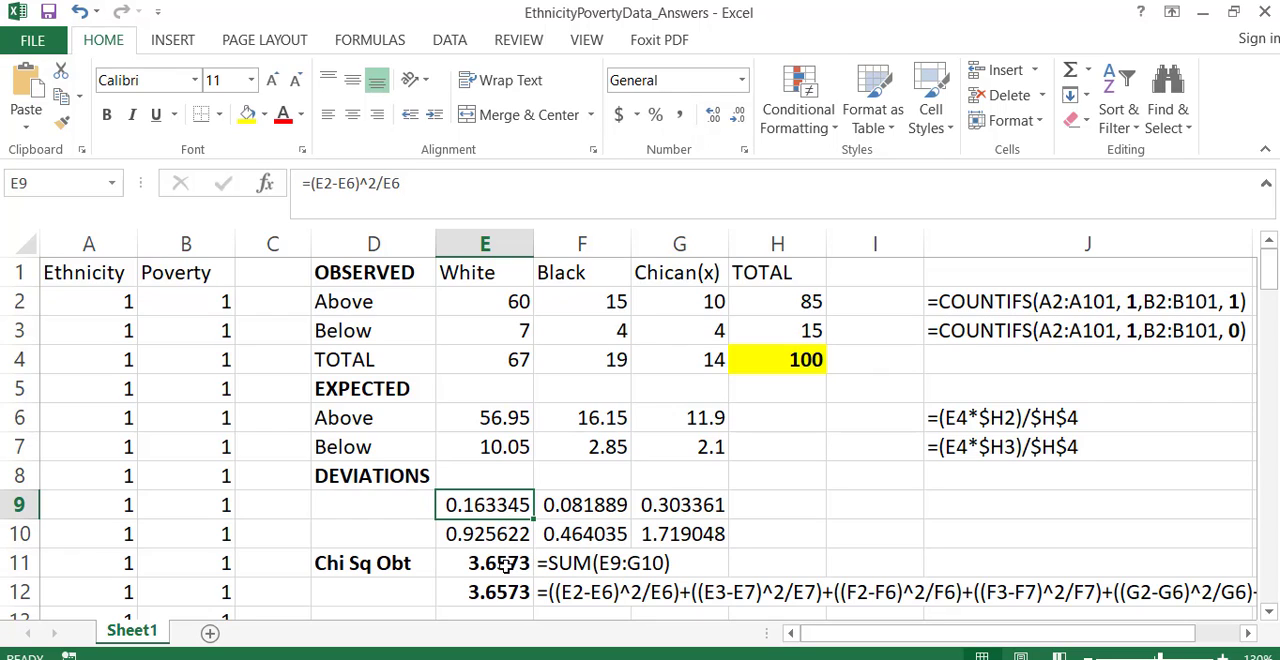
pyautogui.moveTo(525, 563); pyautogui.dragTo(634, 577)
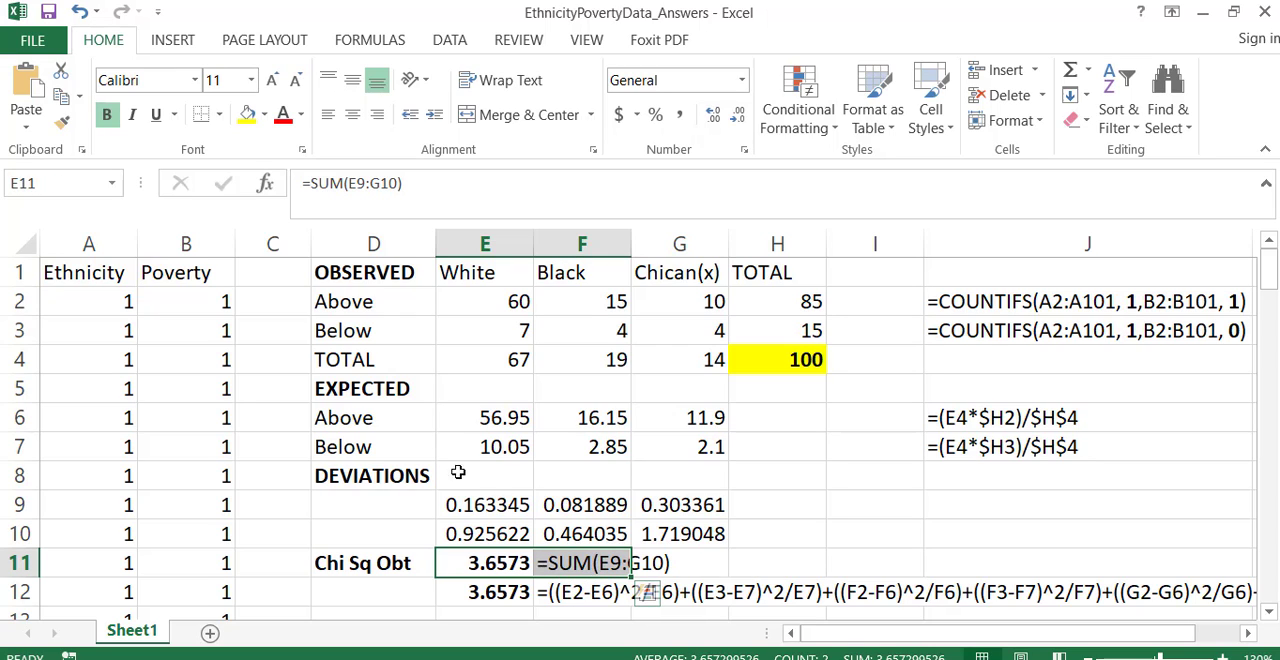
pyautogui.rightClick(468, 503)
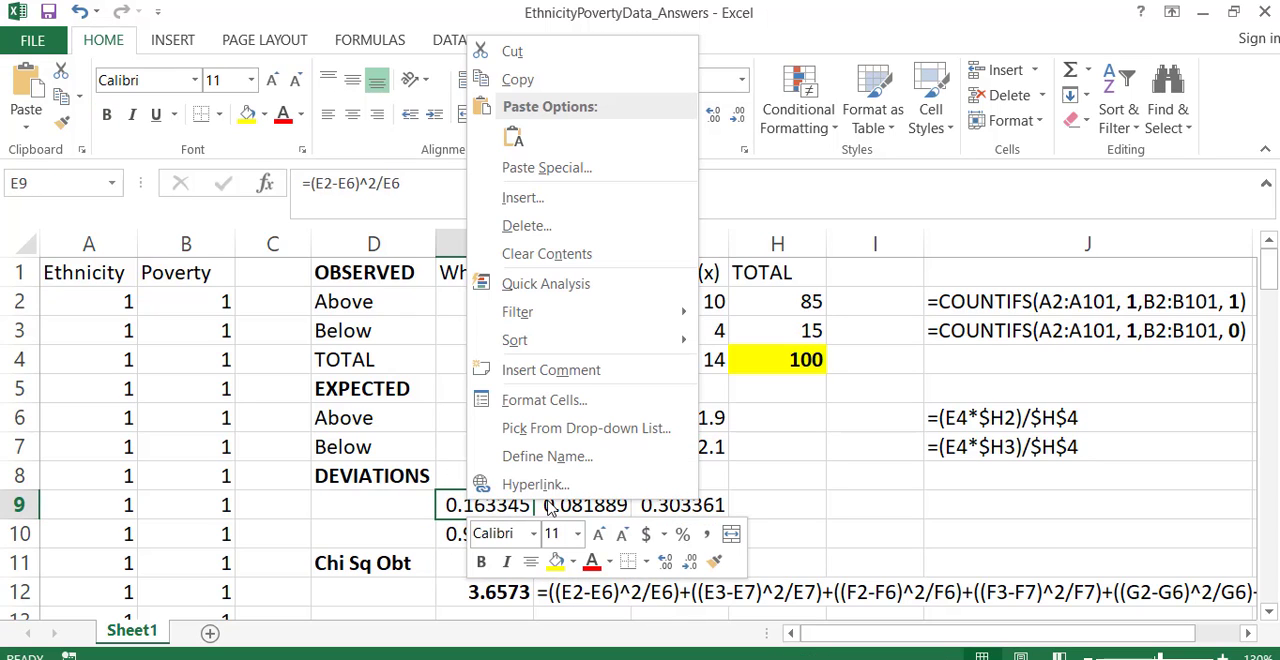
pyautogui.click(466, 502)
pyautogui.moveTo(468, 504); pyautogui.dragTo(663, 530)
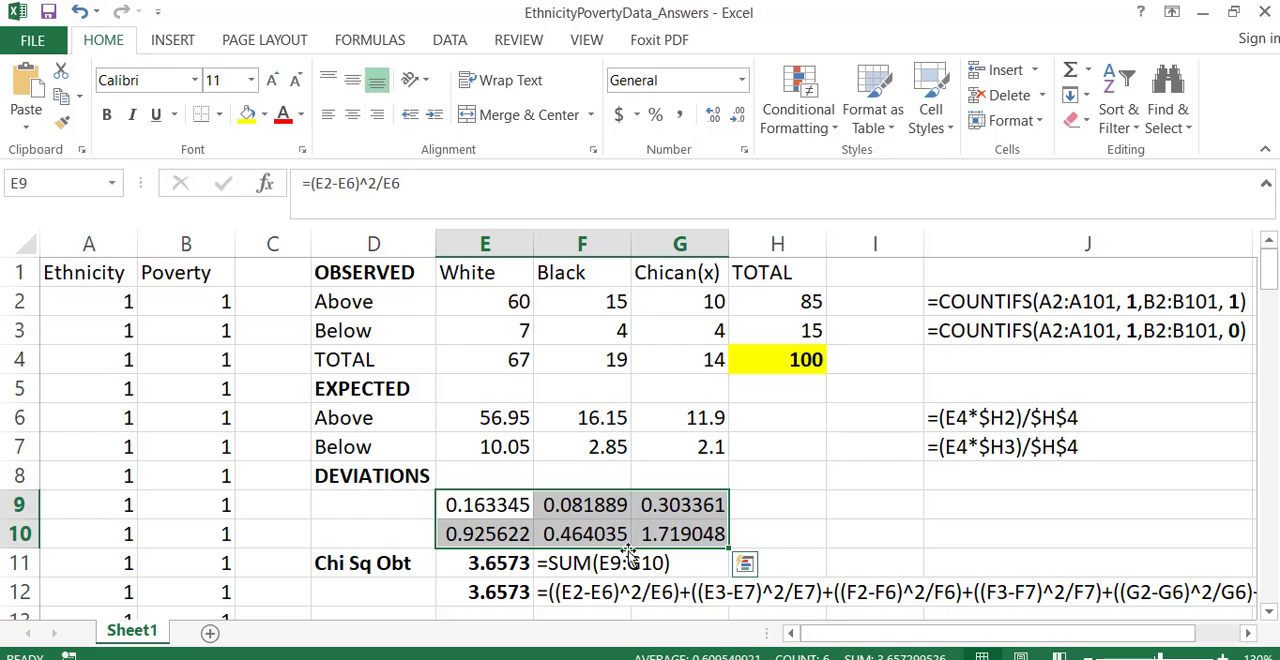
# - Examine the single-cell chi-square formula in E12, highlighting its first term ((E2-E6)^2/E6), and leave the formula as it is
pyautogui.click(509, 593)
pyautogui.rightClick(509, 593)
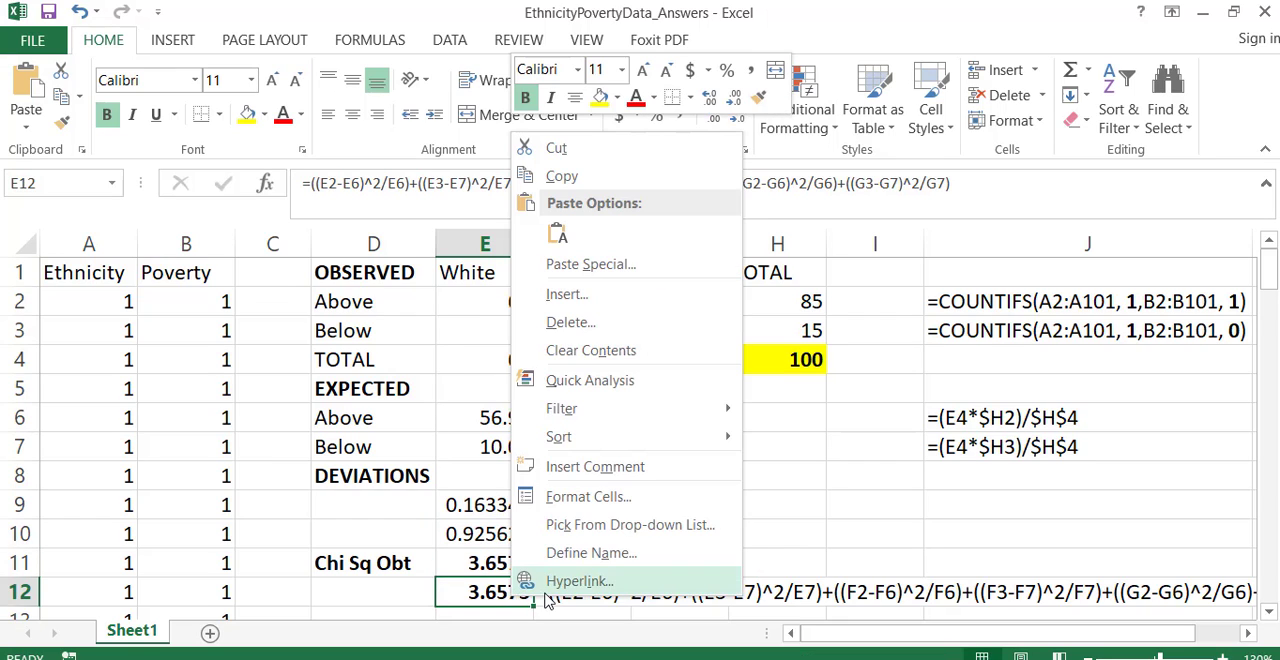
pyautogui.press('Escape')
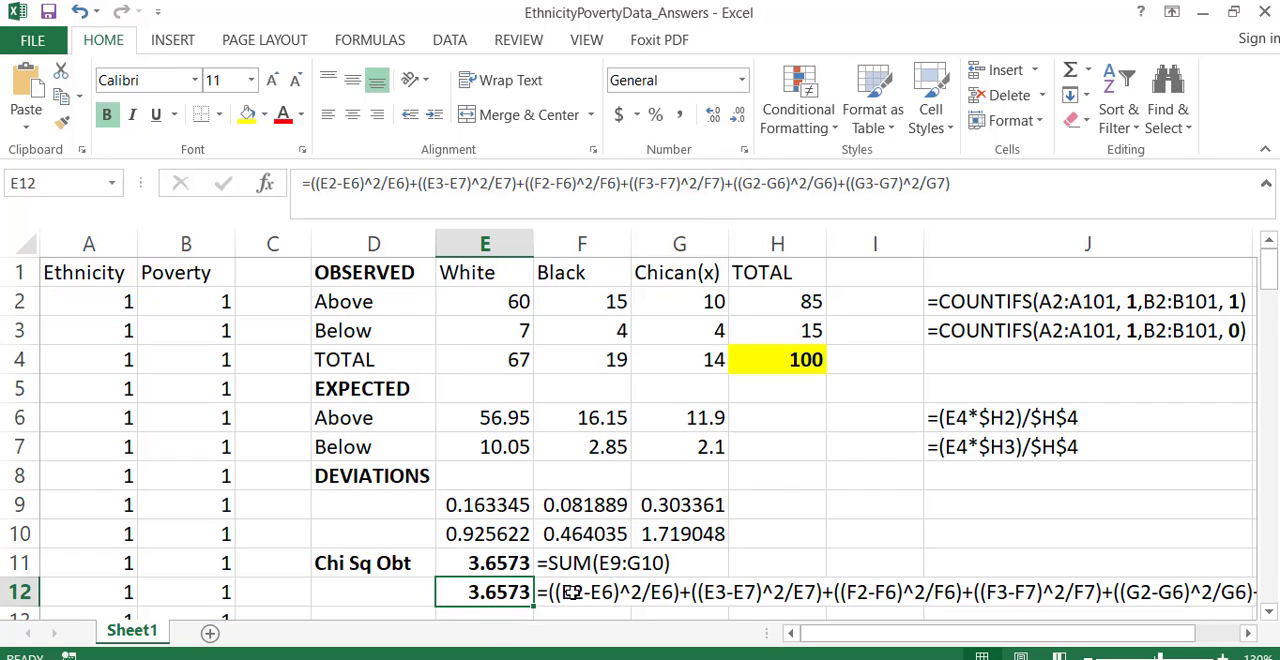
pyautogui.click(572, 593)
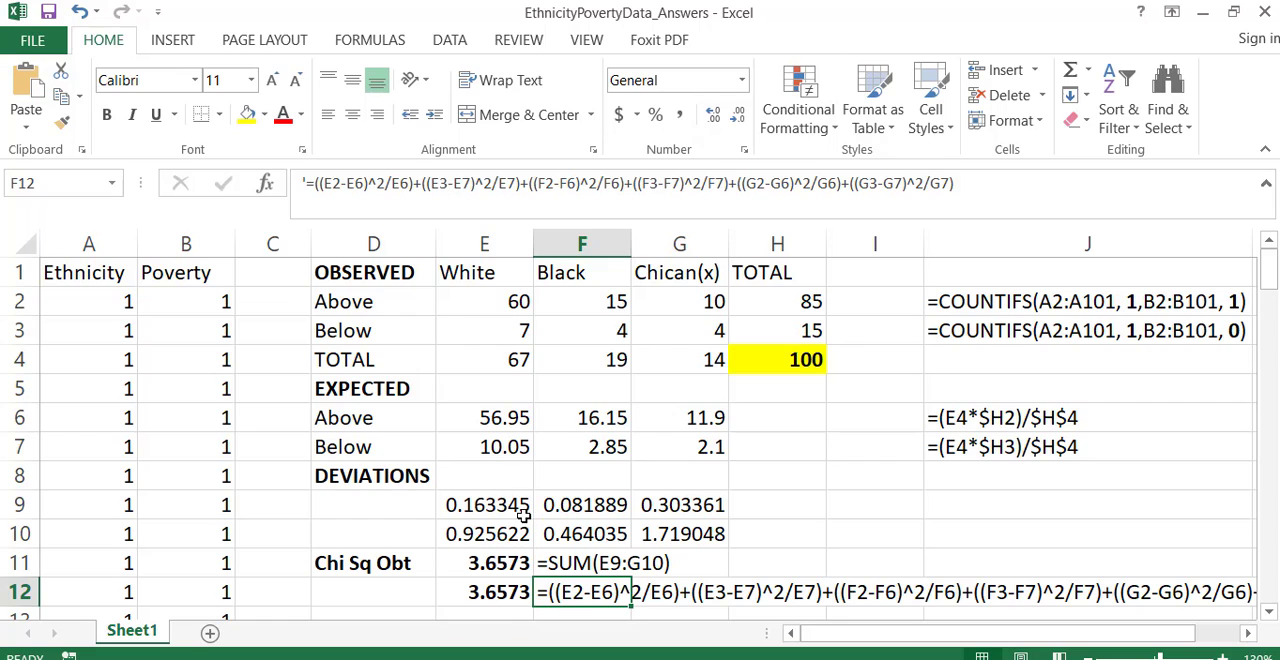
pyautogui.doubleClick(580, 588)
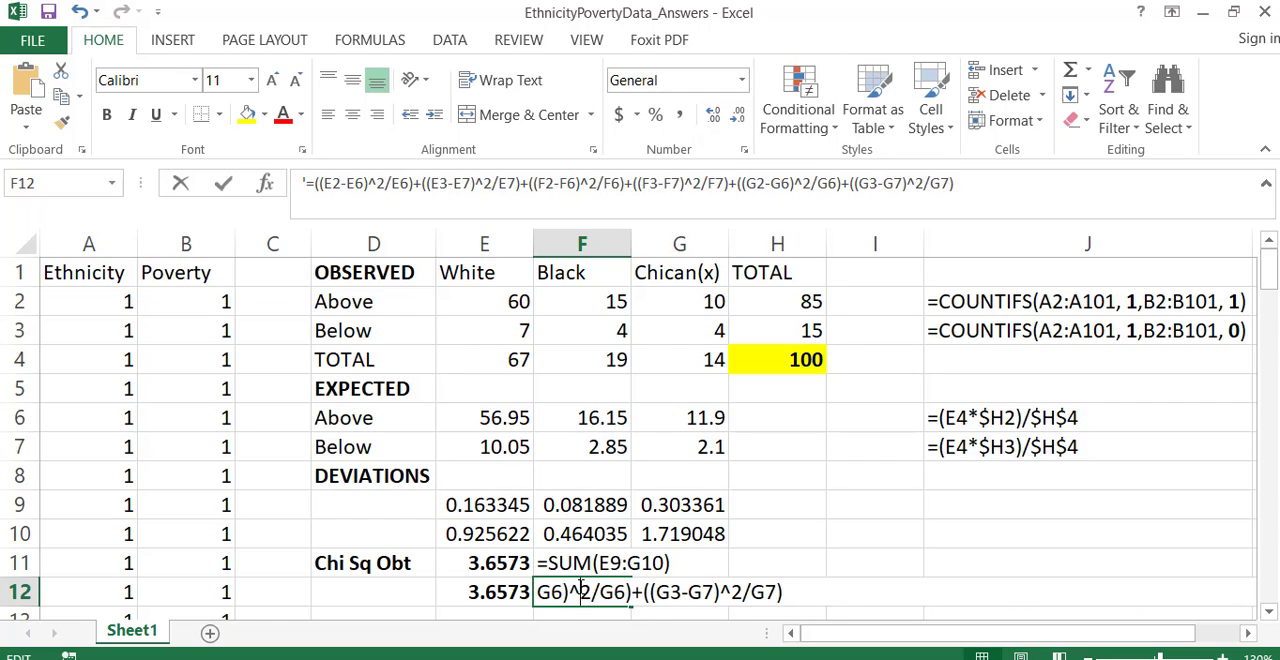
pyautogui.doubleClick(505, 592)
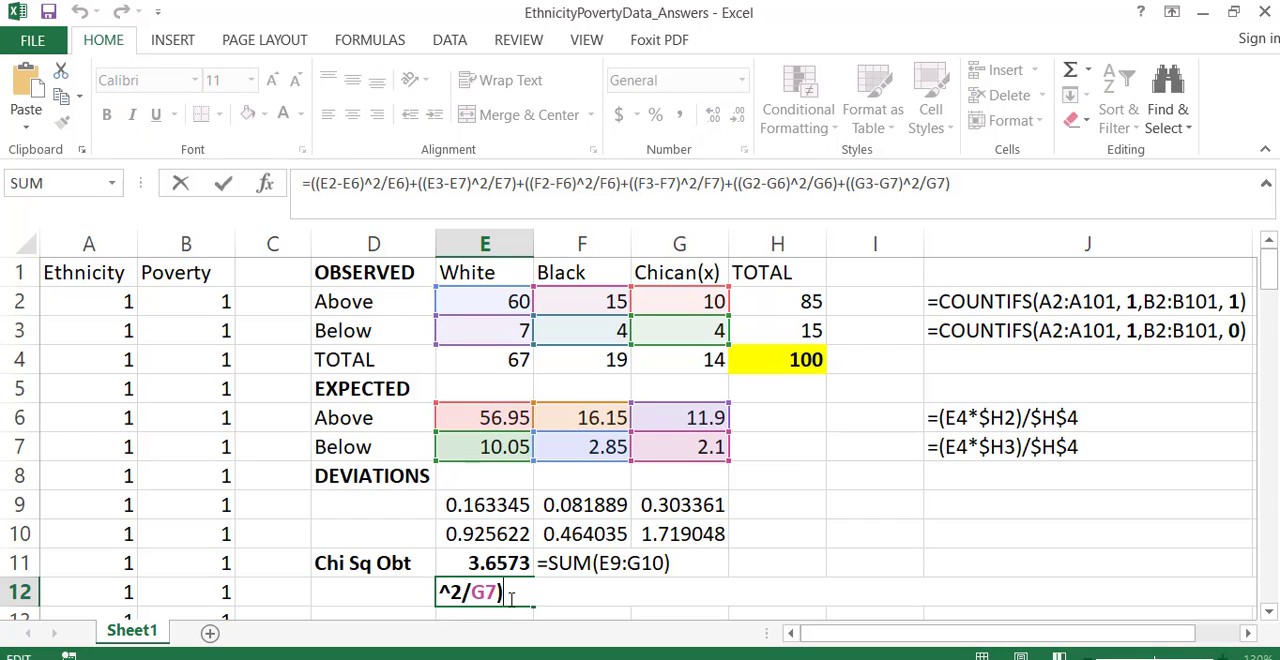
pyautogui.press('Left')
pyautogui.press('Left')
pyautogui.press('Left')
pyautogui.press('Left')
pyautogui.press('Left')
pyautogui.press('Left')
pyautogui.press('Left')
pyautogui.press('Left')
pyautogui.press('Left')
pyautogui.press('Left')
pyautogui.press('Left')
pyautogui.press('Left')
pyautogui.press('Left')
pyautogui.press('Left')
pyautogui.press('Left')
pyautogui.press('Left')
pyautogui.press('Left')
pyautogui.press('Left')
pyautogui.press('Left')
pyautogui.press('Left')
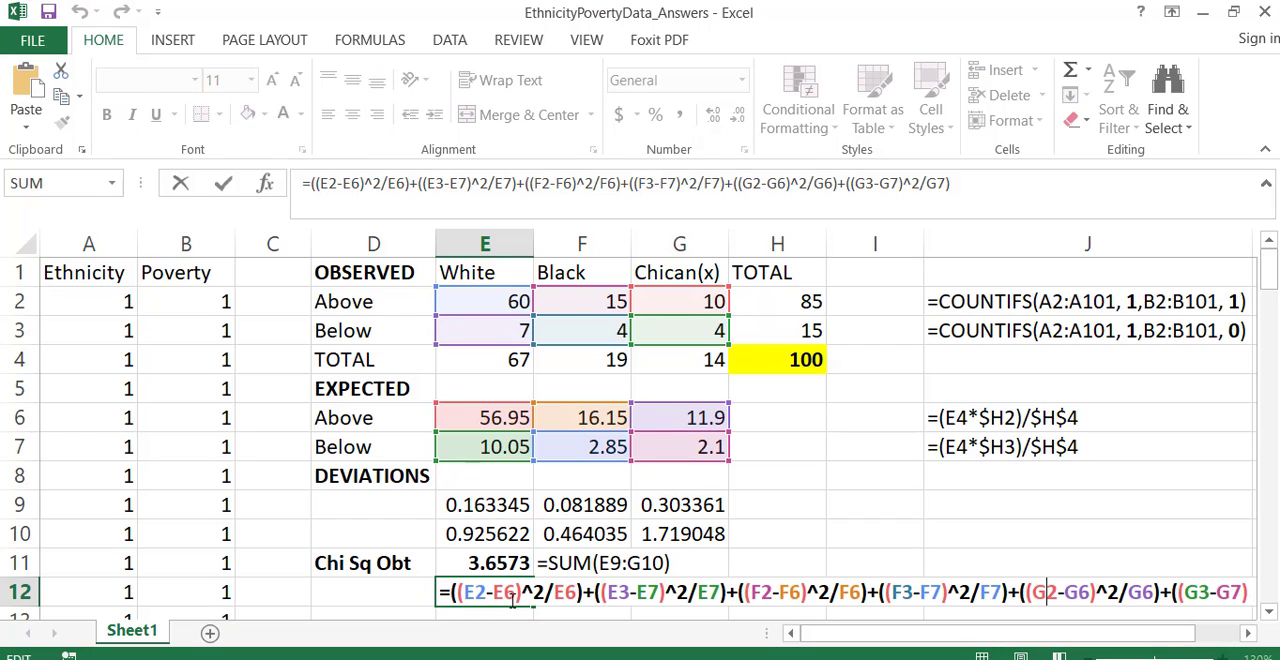
pyautogui.moveTo(451, 592); pyautogui.dragTo(584, 598)
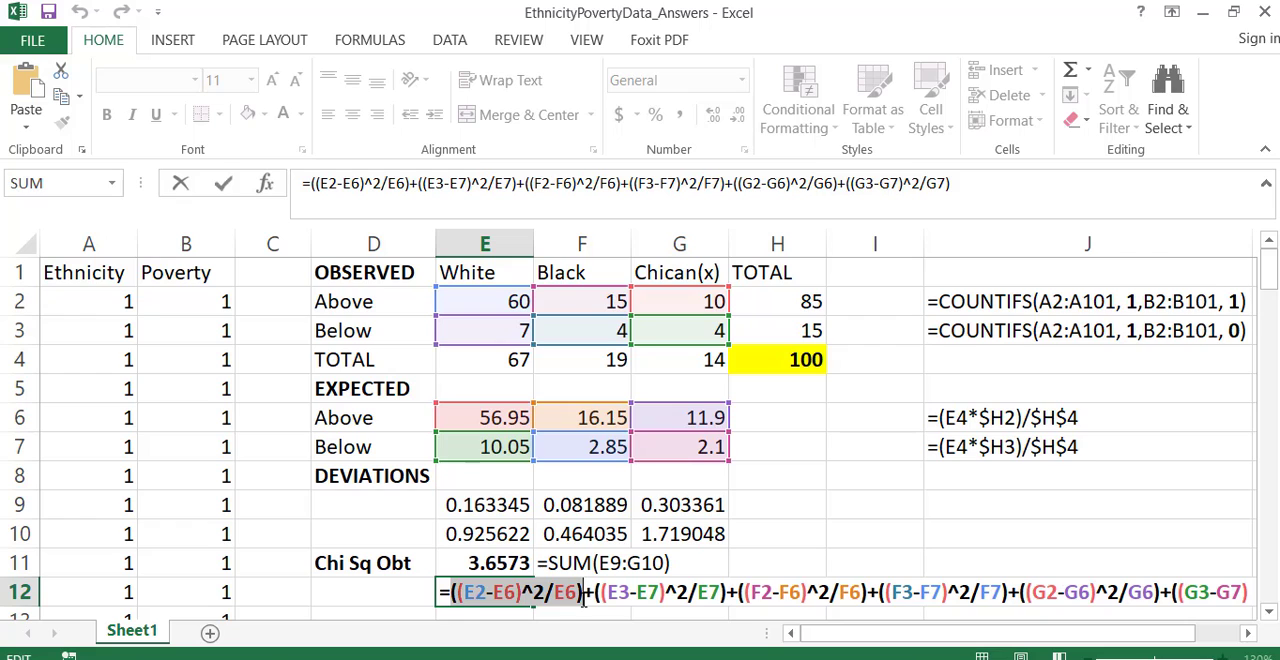
pyautogui.press('Return')
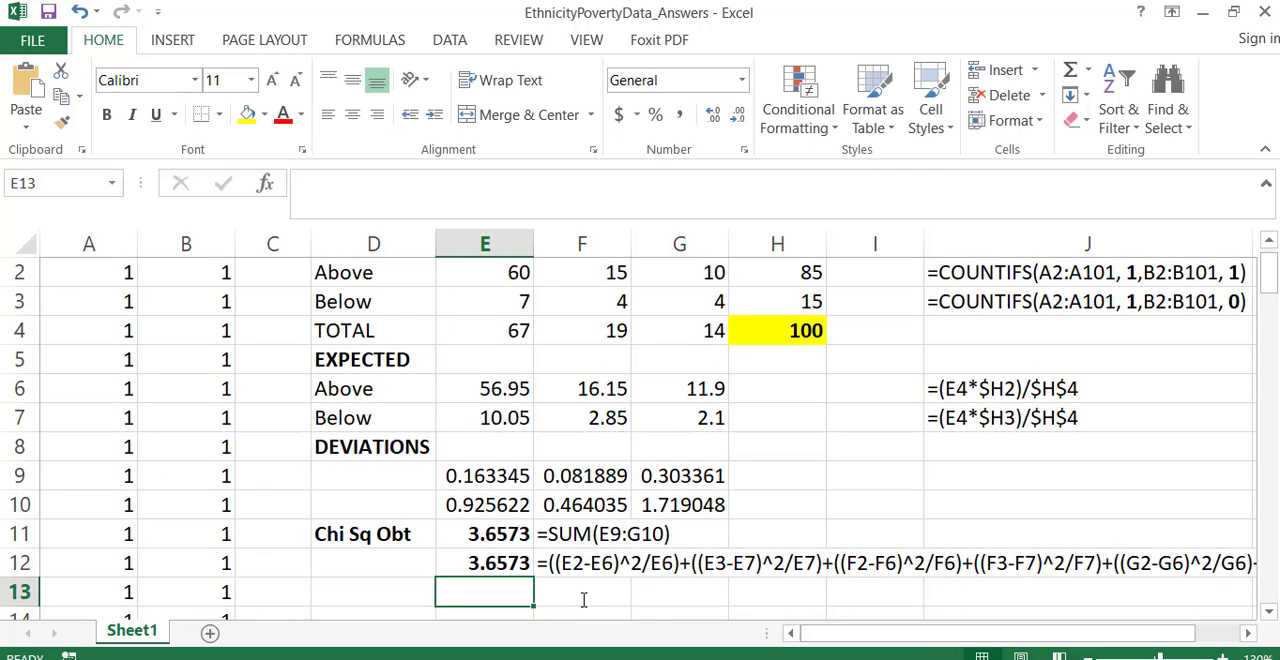
# - Compare the deviation formulas in E9 and F9 with the SUM formula in E11
pyautogui.doubleClick(495, 475)
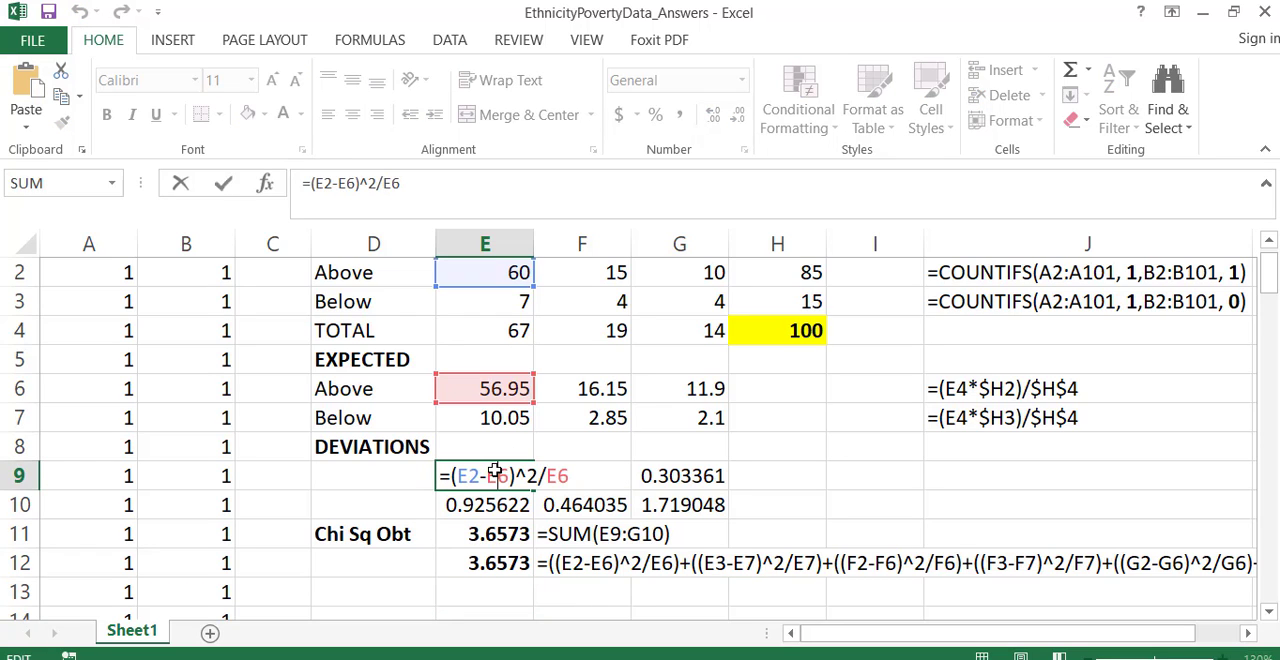
pyautogui.press('Return')
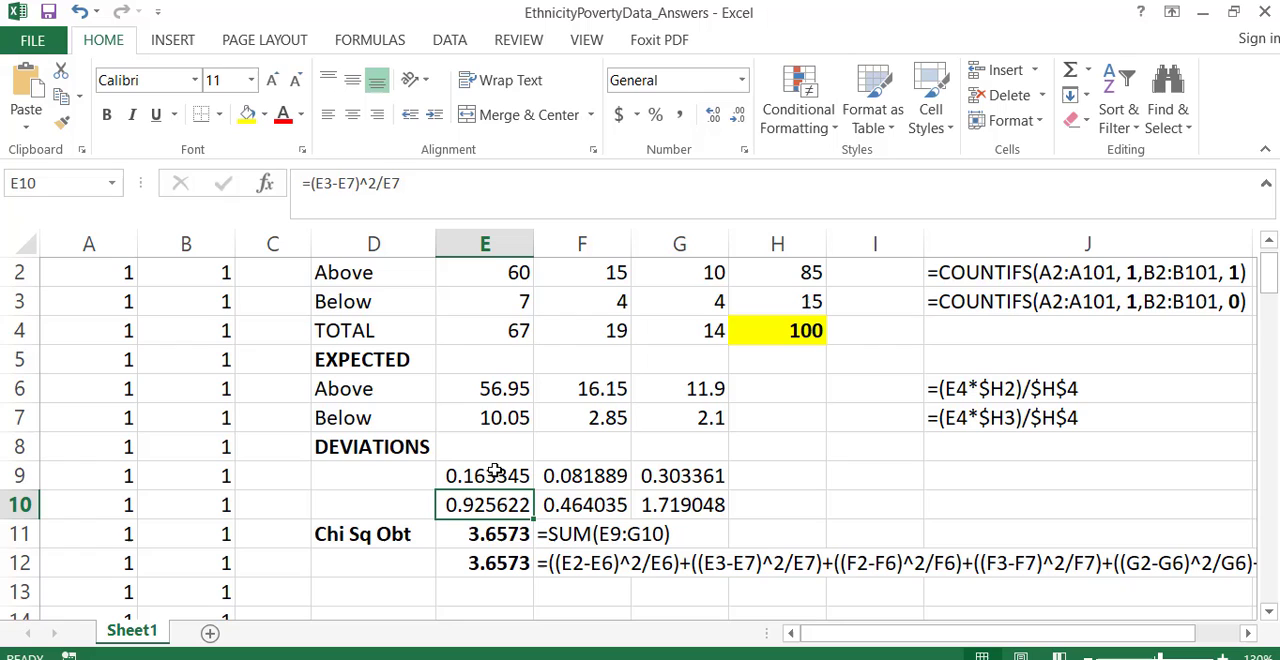
pyautogui.doubleClick(558, 476)
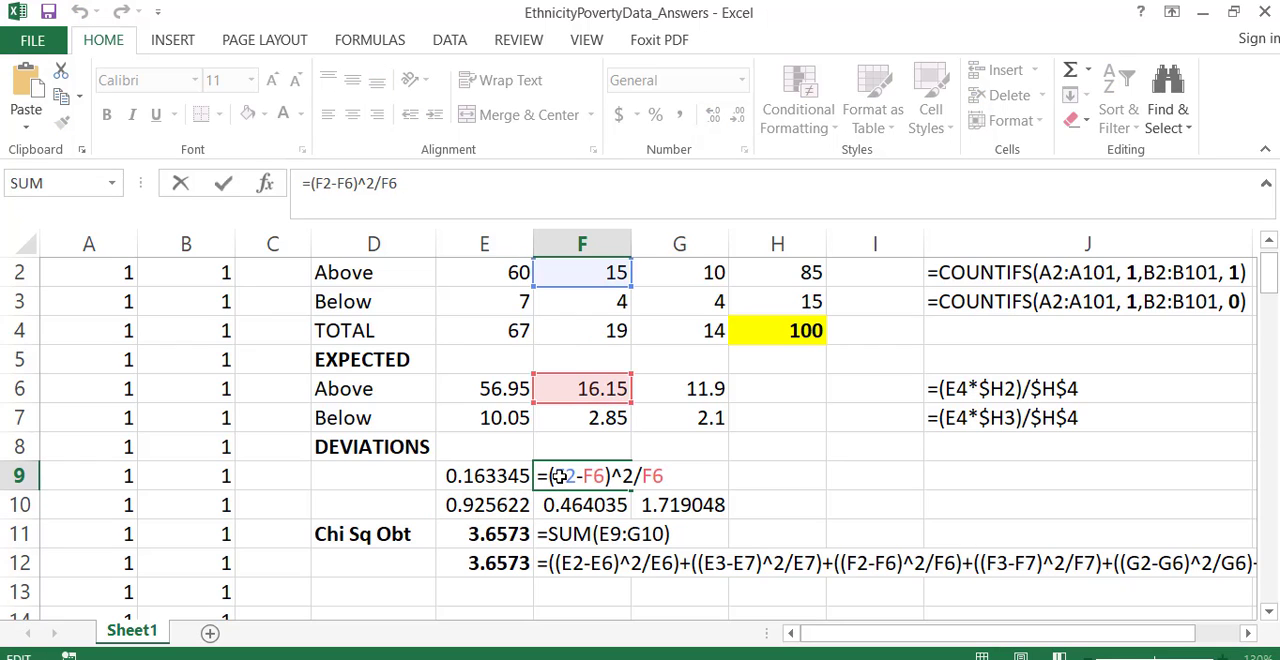
pyautogui.press('Return')
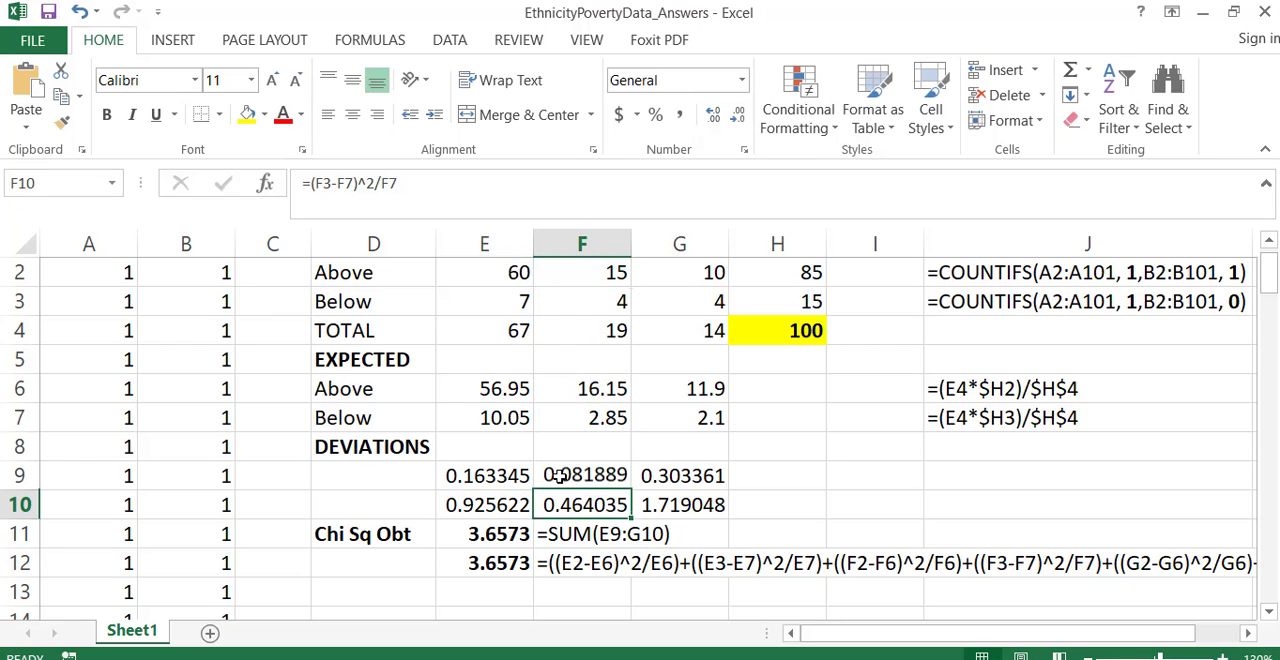
pyautogui.doubleClick(478, 534)
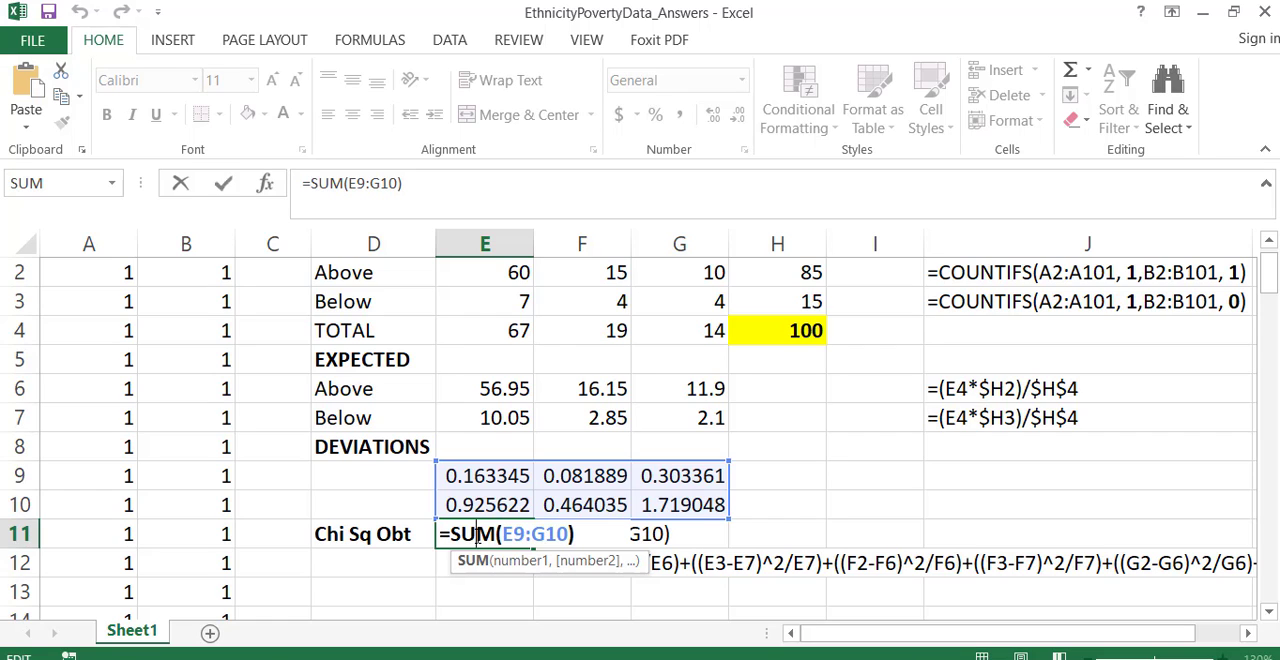
pyautogui.press('Return')
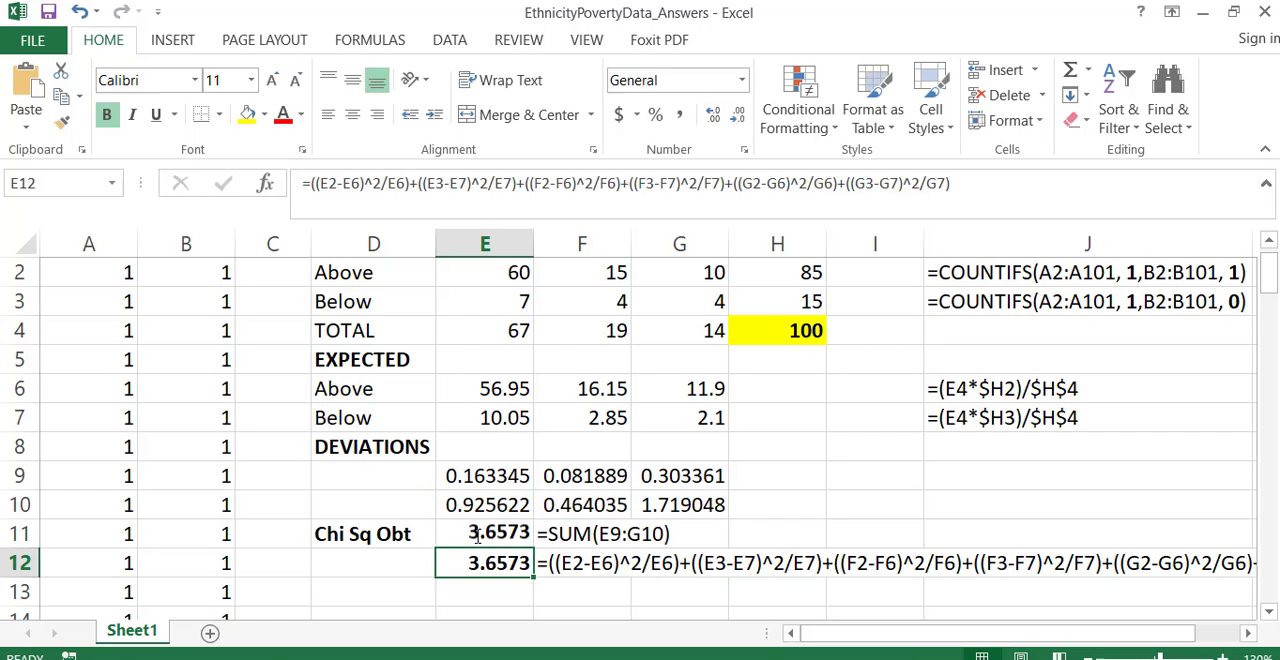
# - Review the observed Above row in D2:H2, its total in H2 and the grand total in H4
pyautogui.click(723, 449)
pyautogui.scroll(1, 723, 449)
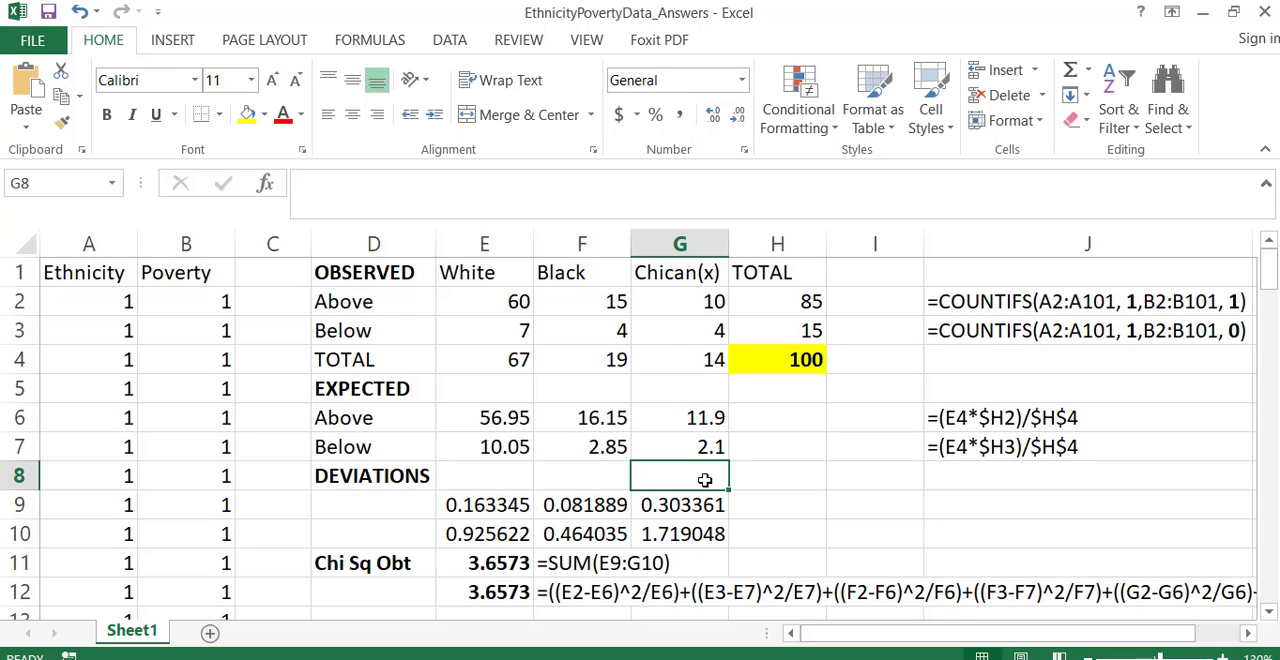
pyautogui.moveTo(808, 300); pyautogui.dragTo(391, 306)
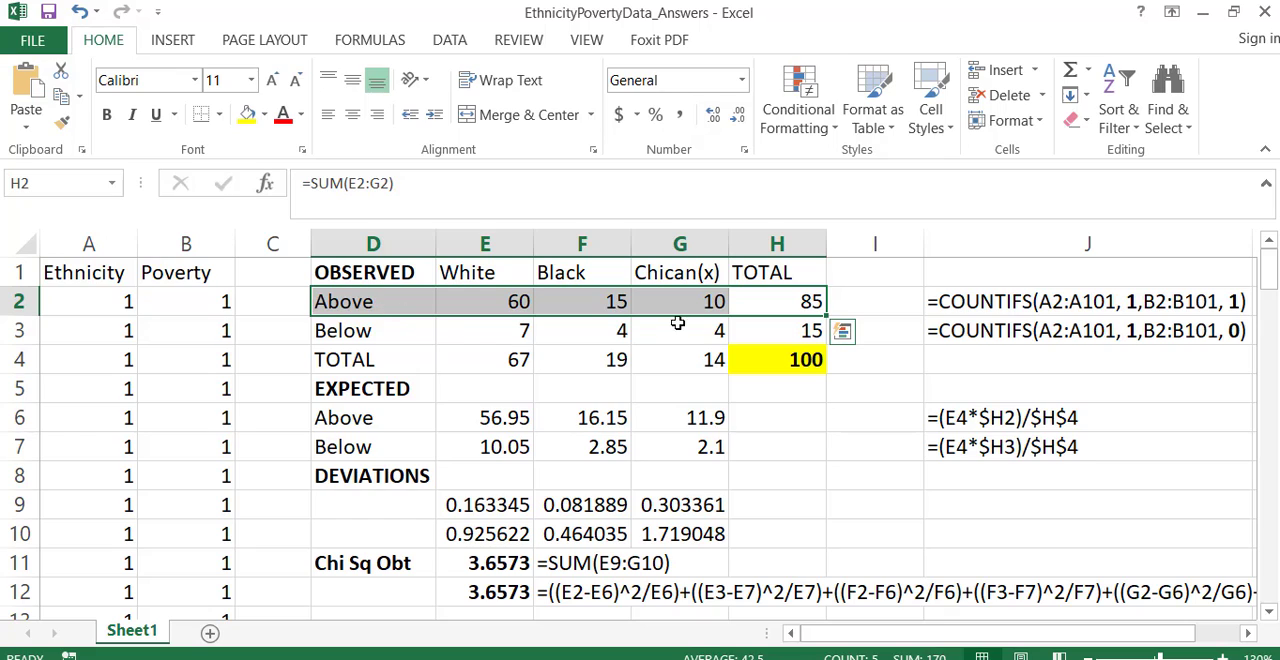
pyautogui.click(787, 359)
pyautogui.click(787, 308)
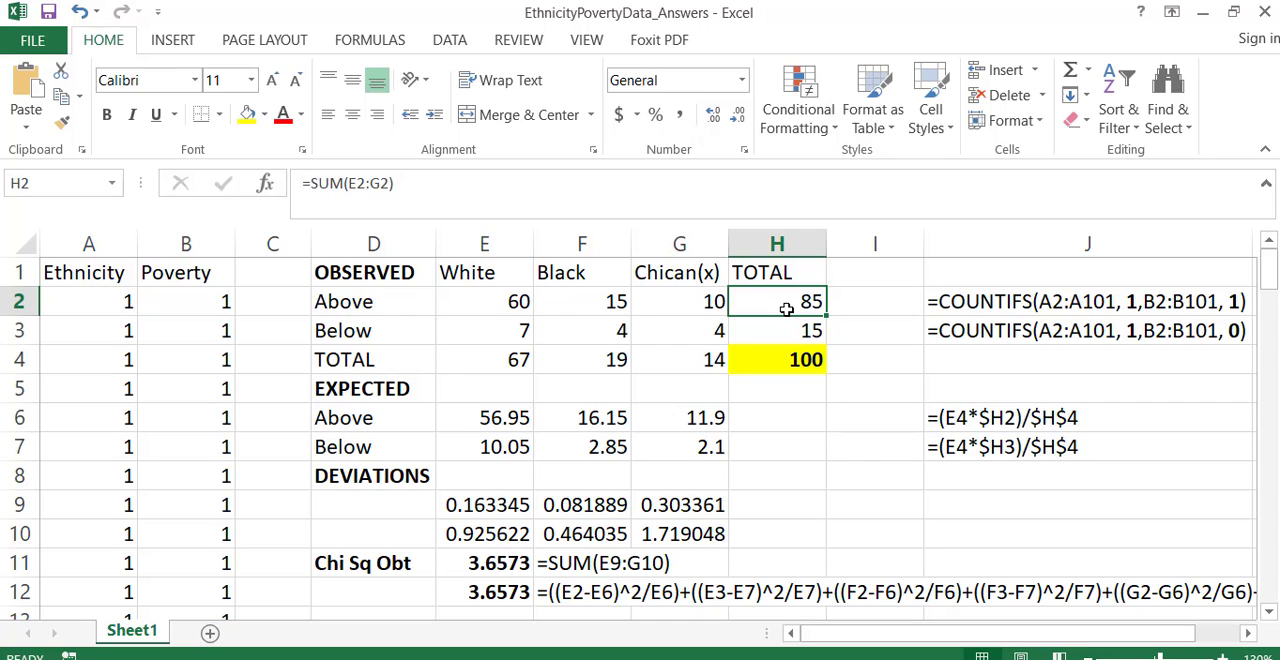
# - Switch to the EthnicityPovertyData2 workbook and enlarge the sheet view to 90%
pyautogui.click(604, 659)
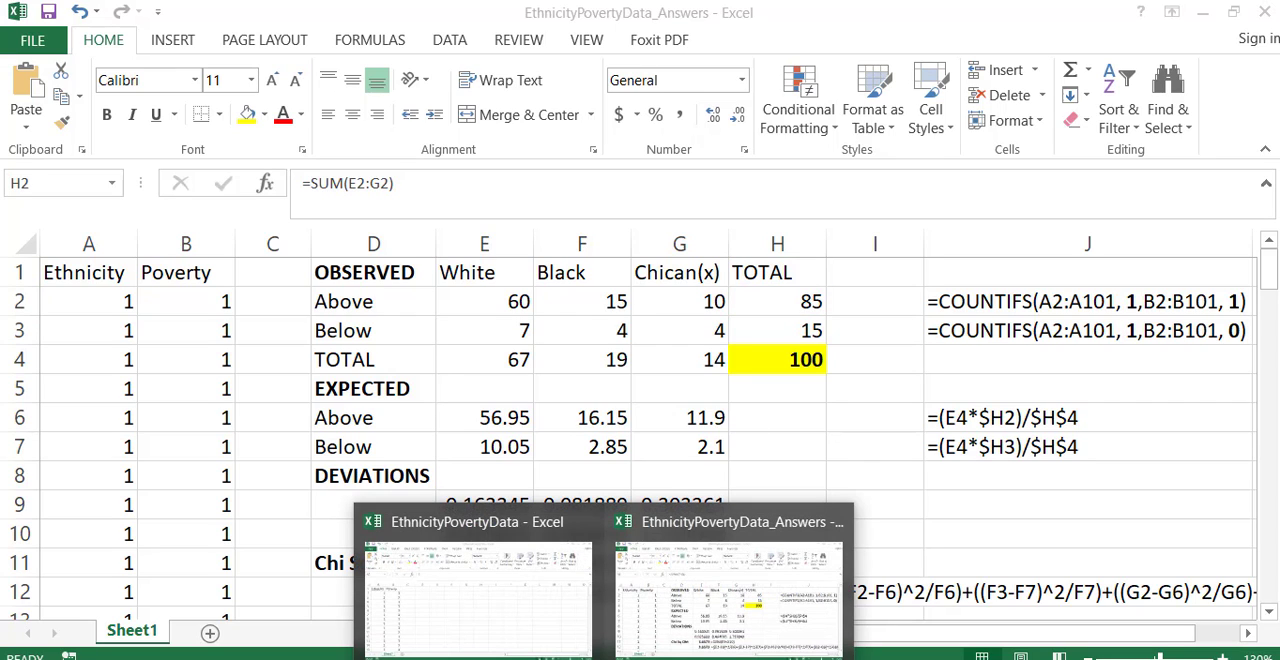
pyautogui.click(477, 590)
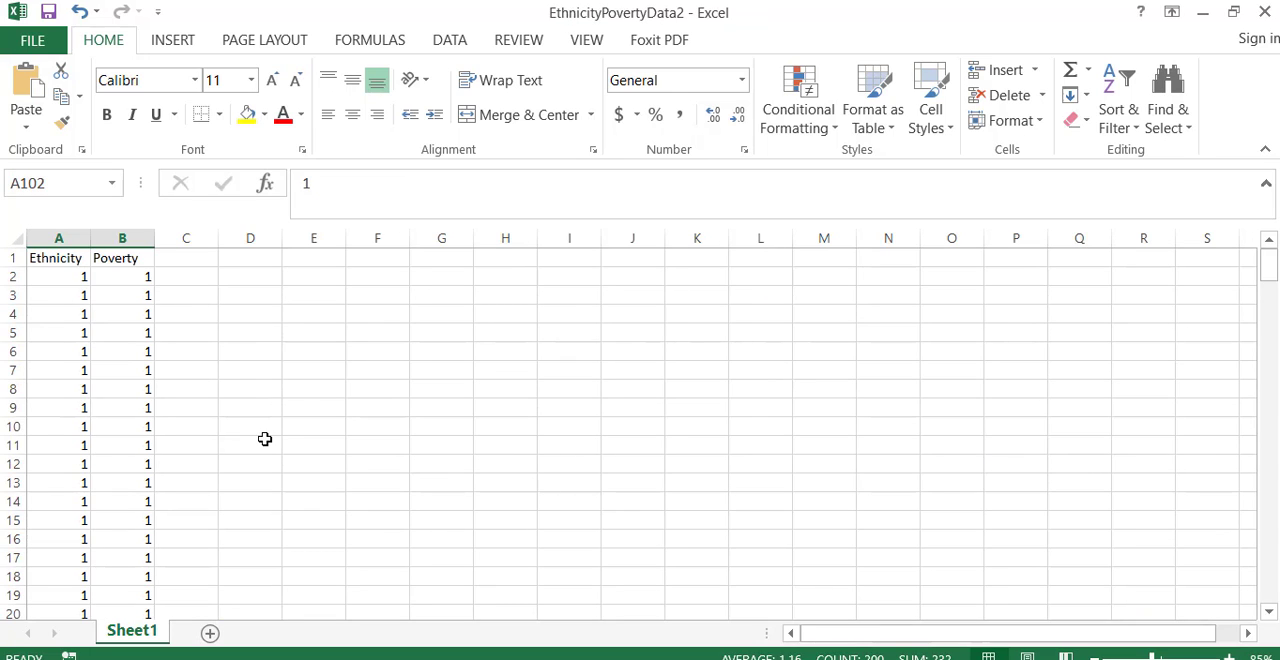
pyautogui.click(1228, 656)
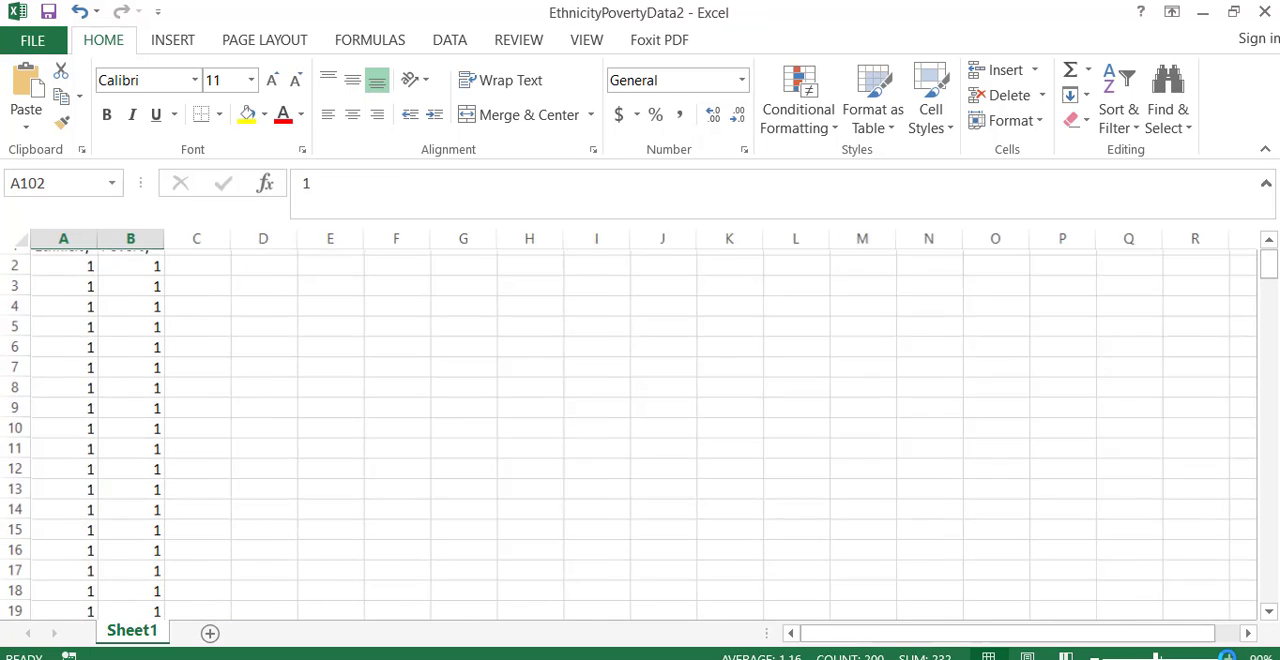
# - Switch to the EthnicityPovertyData_Answers workbook and copy the chi-square analysis block D1:J12
pyautogui.click(1228, 656)
pyautogui.click(1228, 656)
pyautogui.scroll(1, 566, 421)
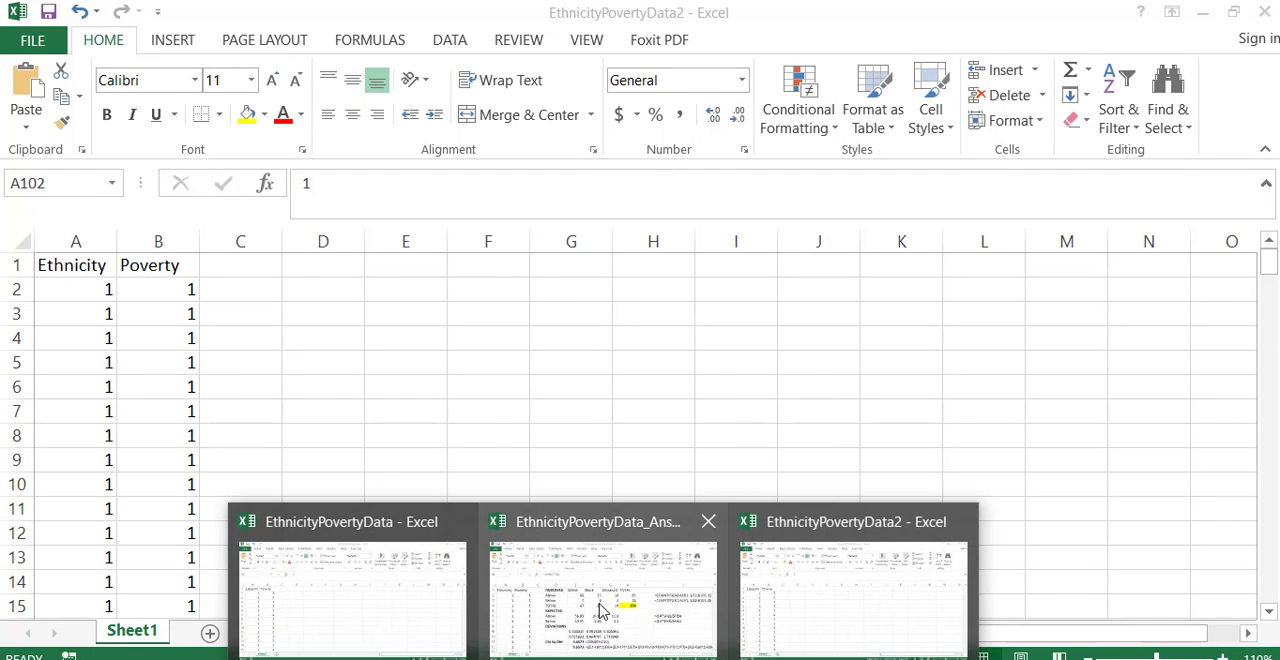
pyautogui.click(600, 607)
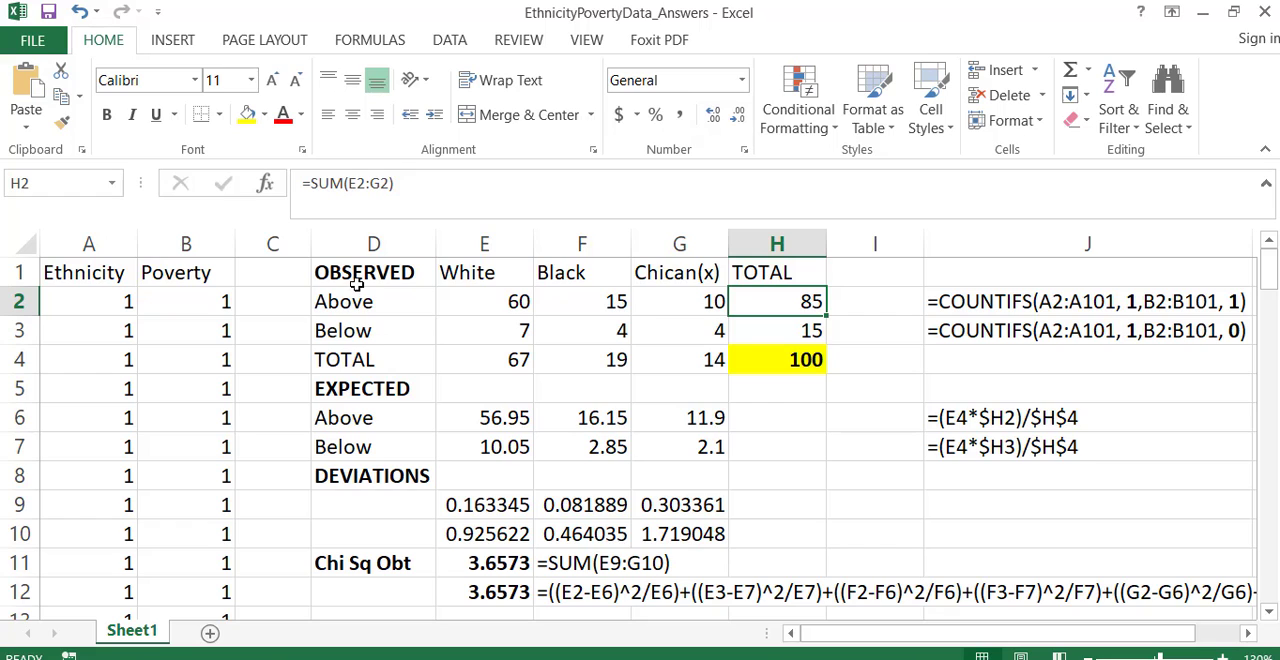
pyautogui.moveTo(350, 265); pyautogui.dragTo(997, 590)
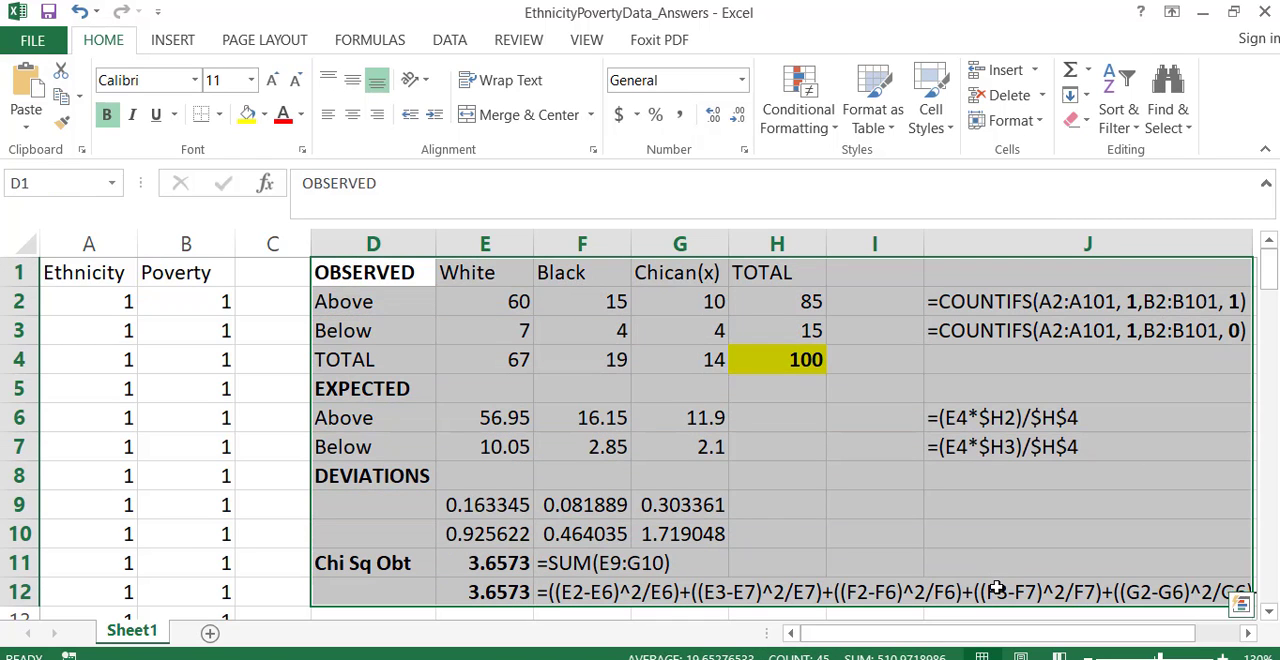
pyautogui.hotkey('ctrl', 'c')
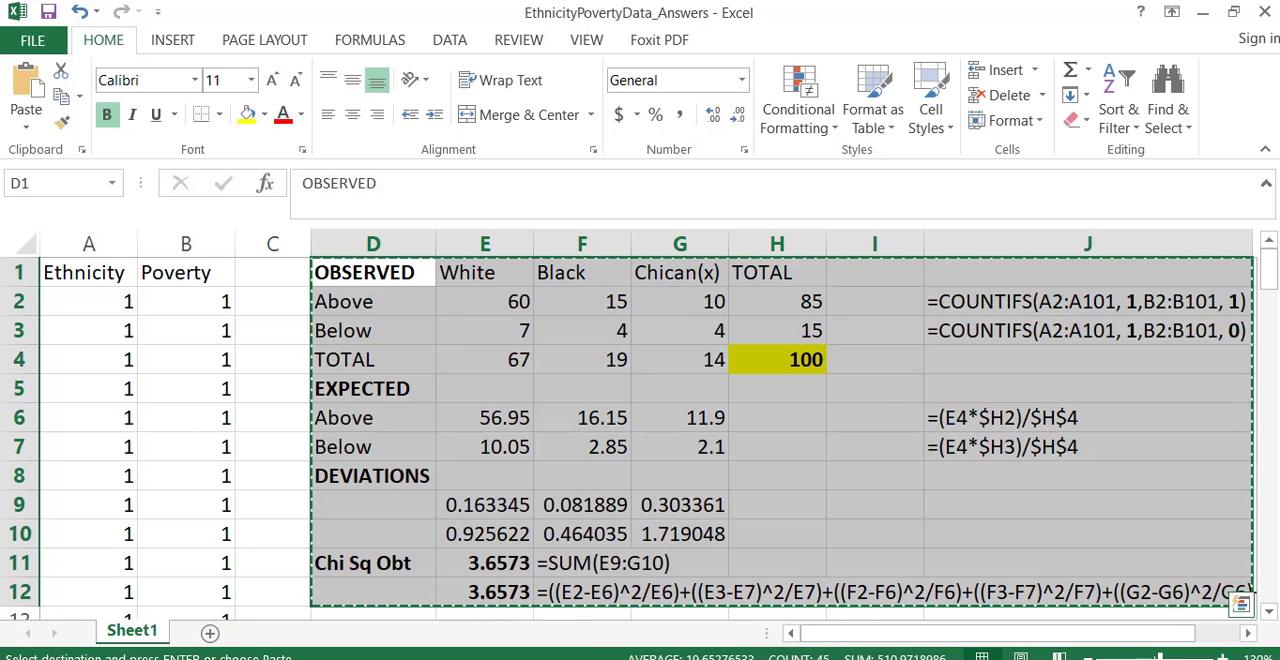
# - Paste the copied analysis block at D1 of the EthnicityPovertyData2 workbook and widen column D to fit its labels
pyautogui.moveTo(600, 655)
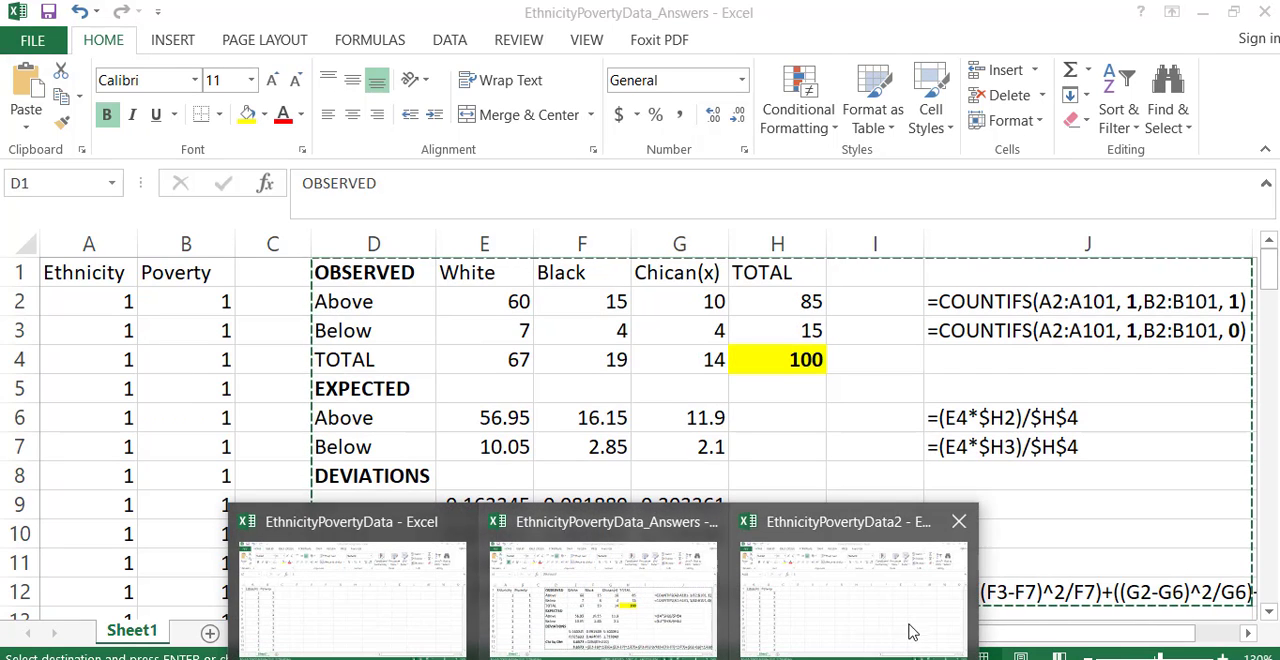
pyautogui.click(869, 623)
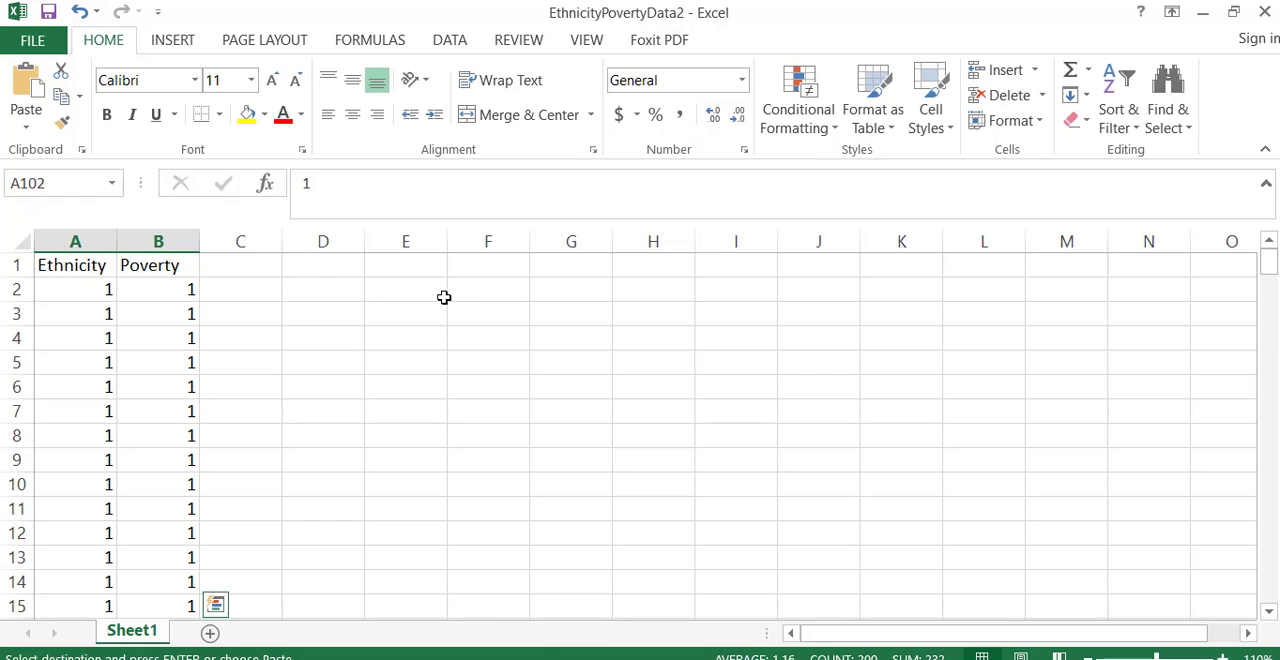
pyautogui.click(660, 637)
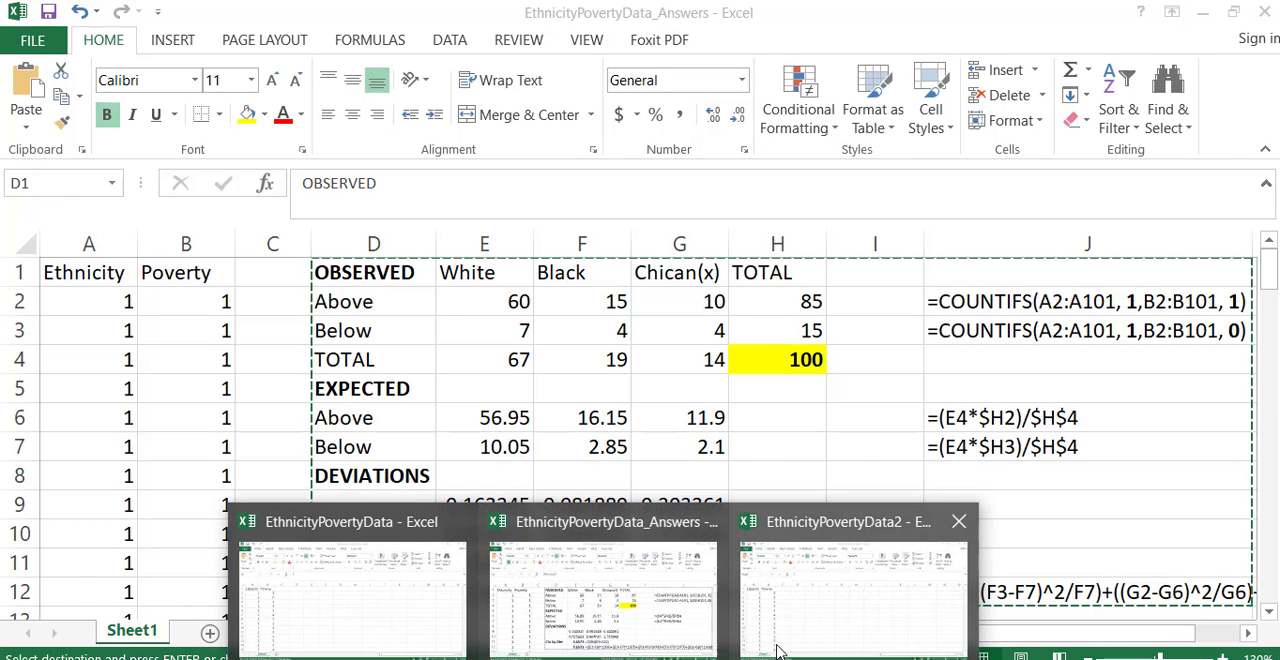
pyautogui.click(782, 648)
pyautogui.click(335, 271)
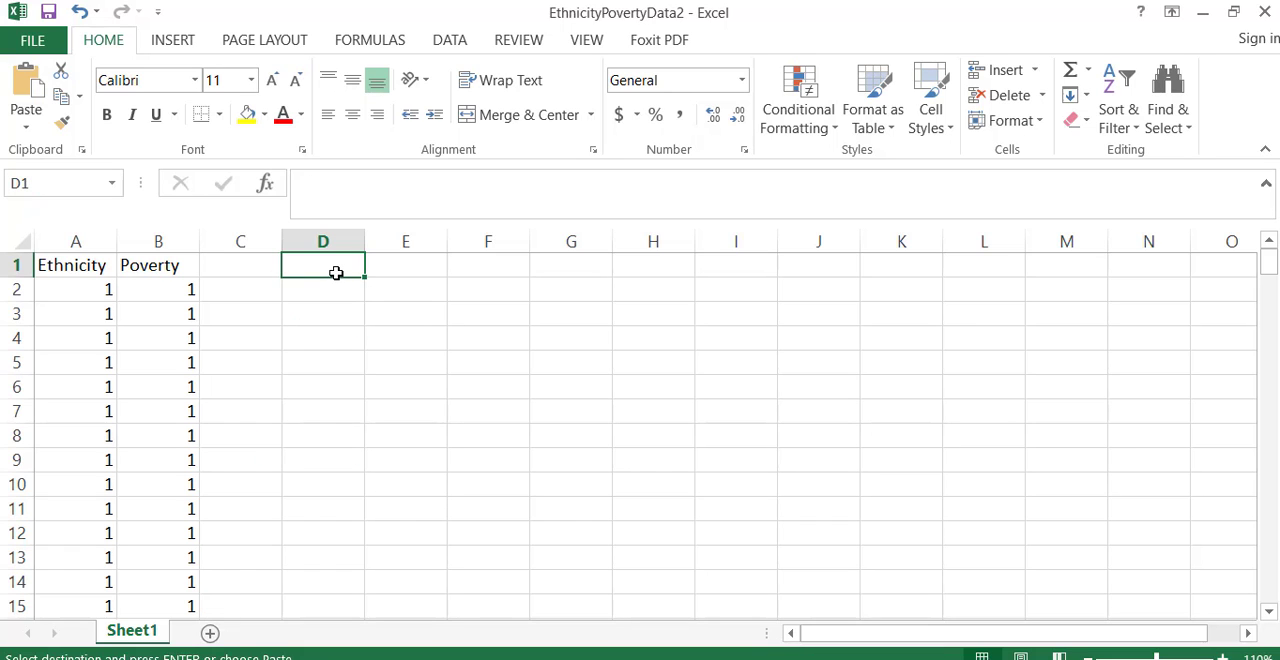
pyautogui.hotkey('ctrl', 'v')
pyautogui.moveTo(365, 242); pyautogui.dragTo(396, 241)
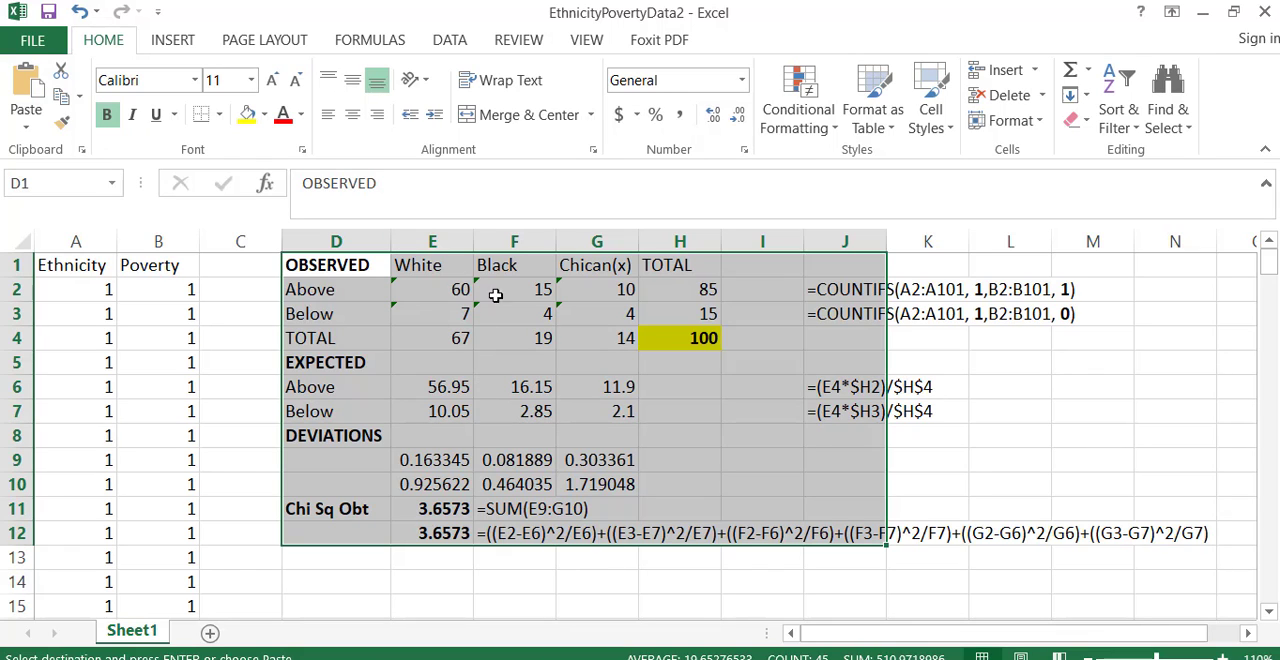
# - Extend both COUNTIFS ranges in E2 to row 201, giving =COUNTIFS(A2:A201, 1,B2:B201, 1)
pyautogui.click(447, 289)
pyautogui.doubleClick(447, 289)
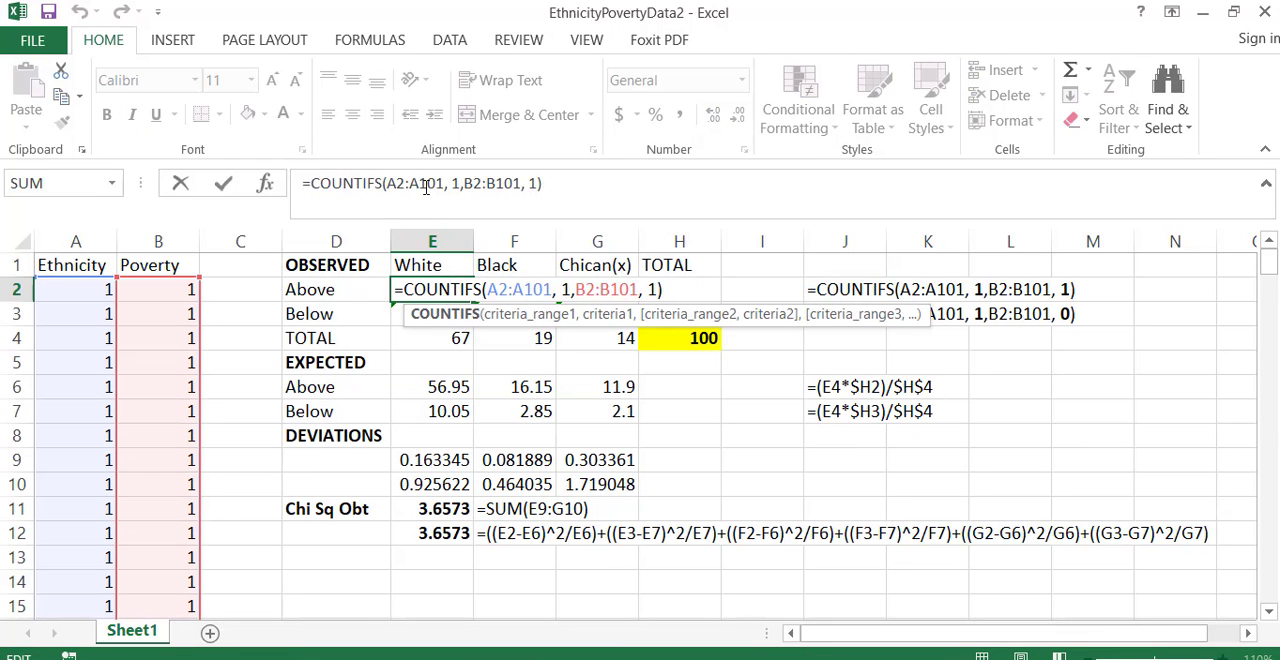
pyautogui.click(436, 186)
pyautogui.press('BackSpace')
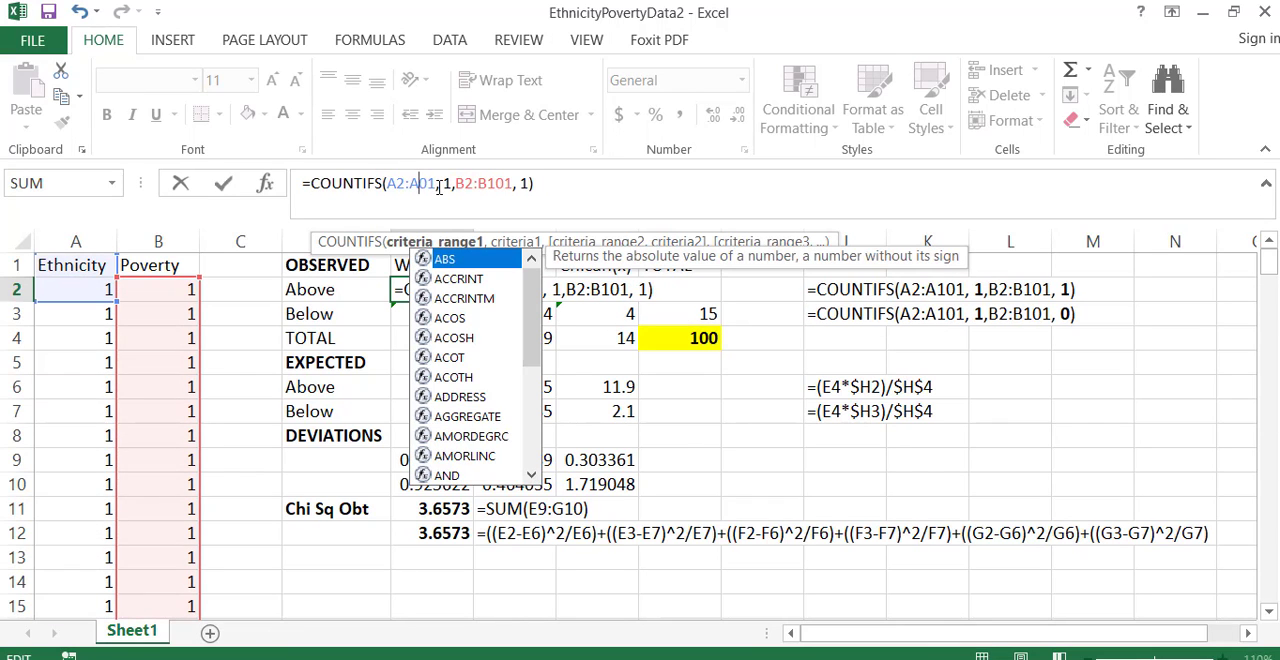
pyautogui.write('2')
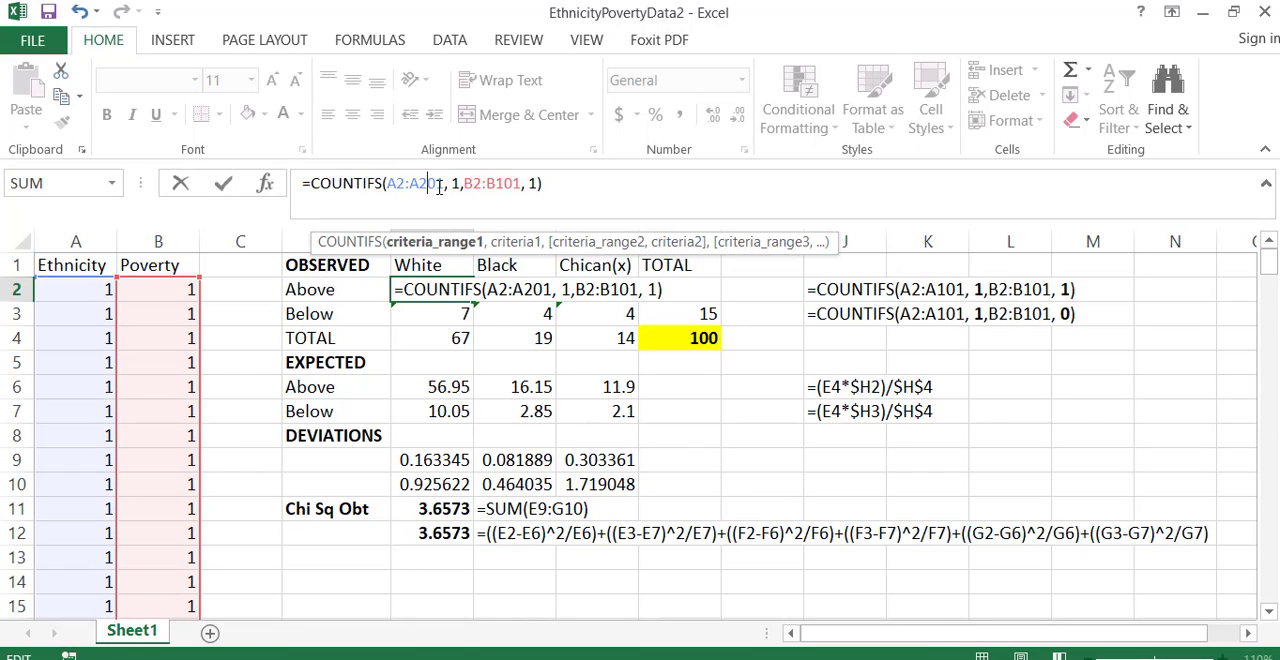
pyautogui.click(497, 184)
pyautogui.press('BackSpace')
pyautogui.write('1')
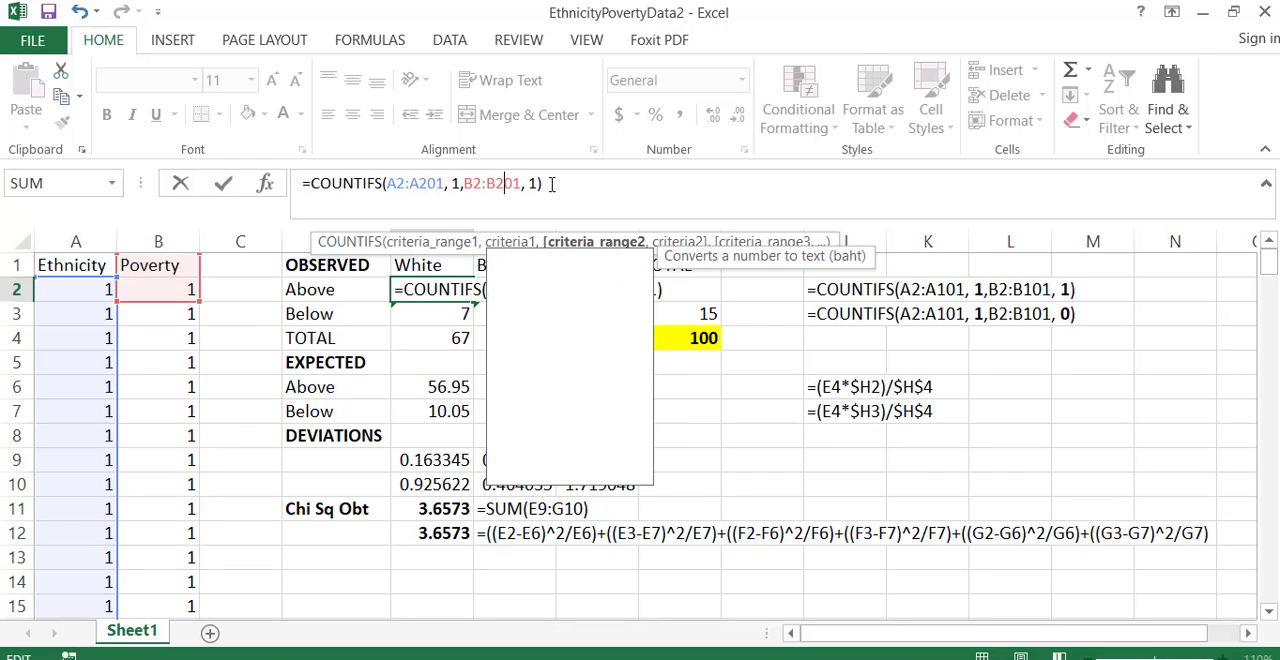
pyautogui.press('Return')
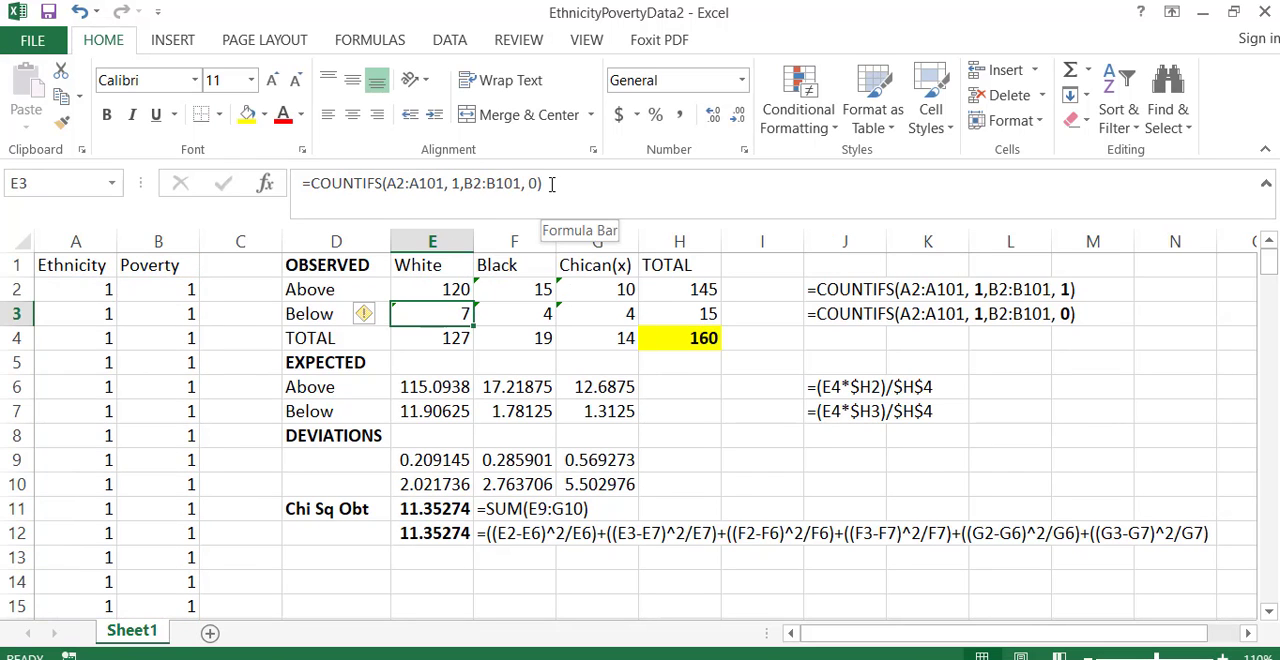
# - Extend both COUNTIFS ranges in E3 to A2:A201 and B2:B201, keeping the criteria 1 and 0
pyautogui.click(427, 183)
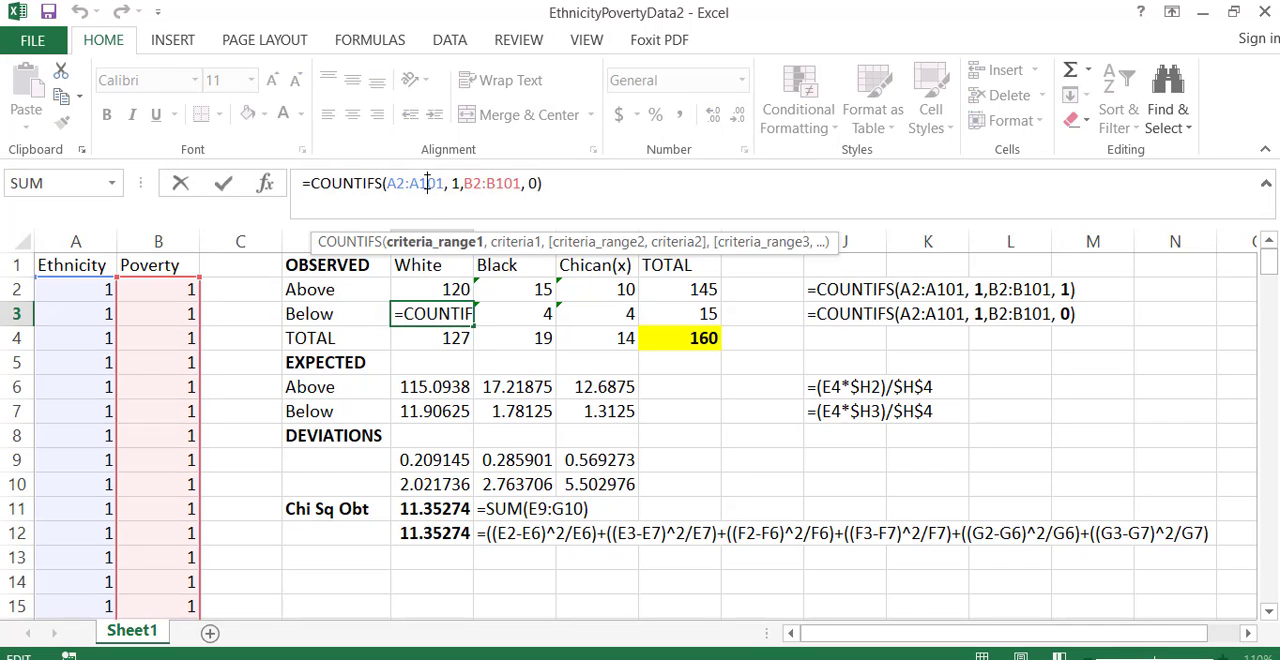
pyautogui.press('BackSpace')
pyautogui.write('2')
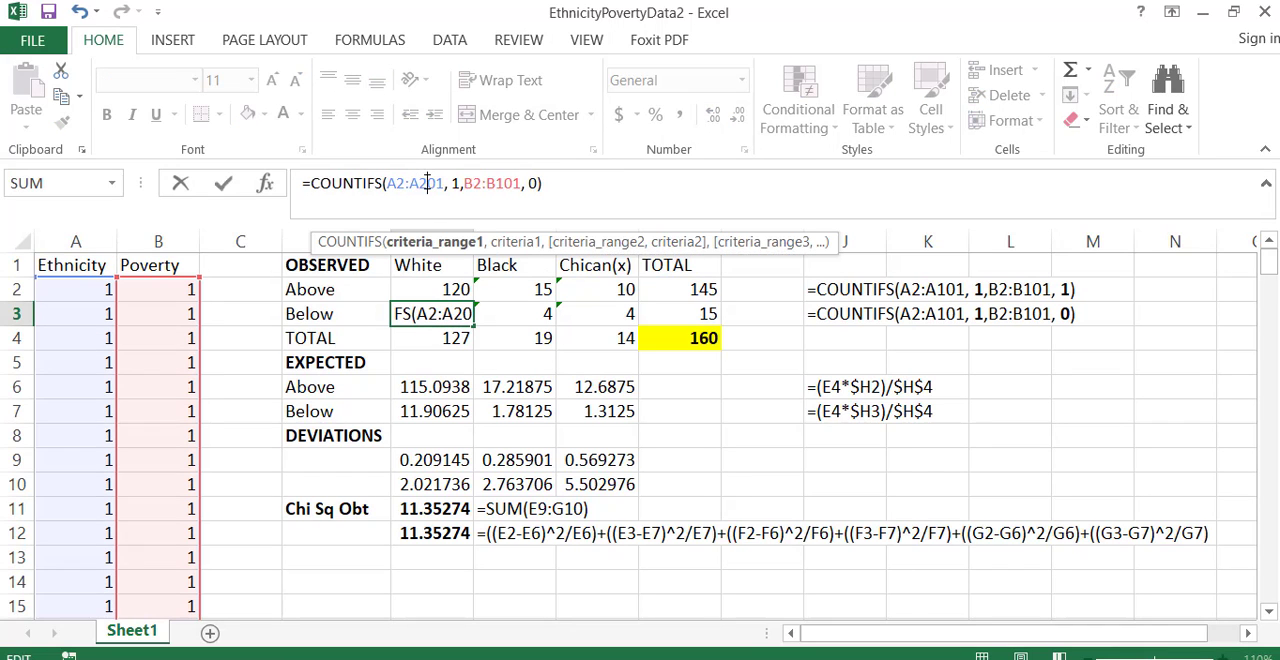
pyautogui.click(504, 184)
pyautogui.press('BackSpace')
pyautogui.write('2')
pyautogui.press('Return')
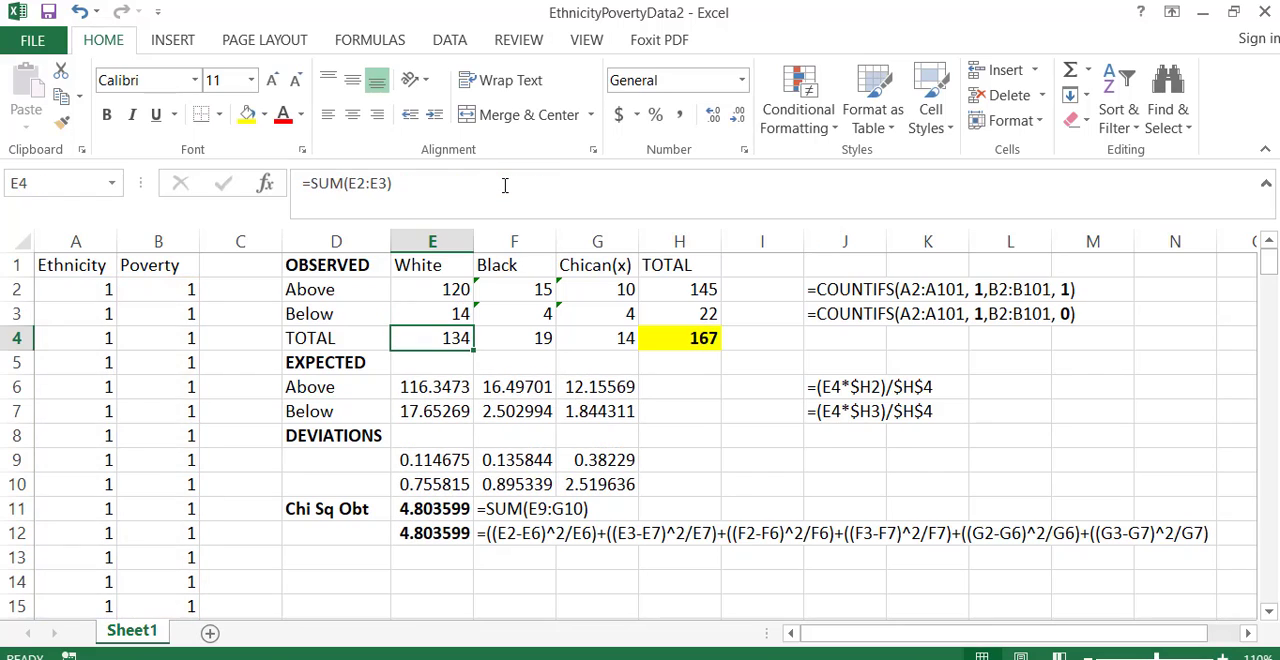
# - Extend both COUNTIFS ranges in F2 to A2:A201 and B2:B201, keeping the criteria 2 and 1
pyautogui.click(537, 289)
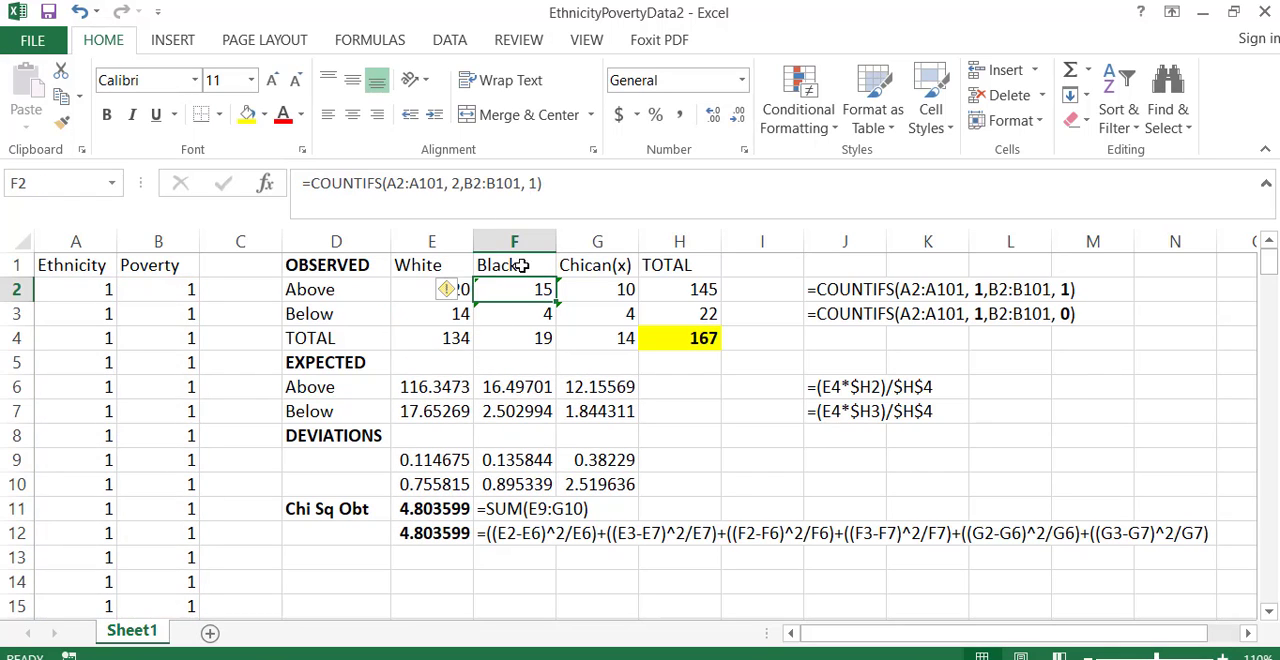
pyautogui.click(430, 183)
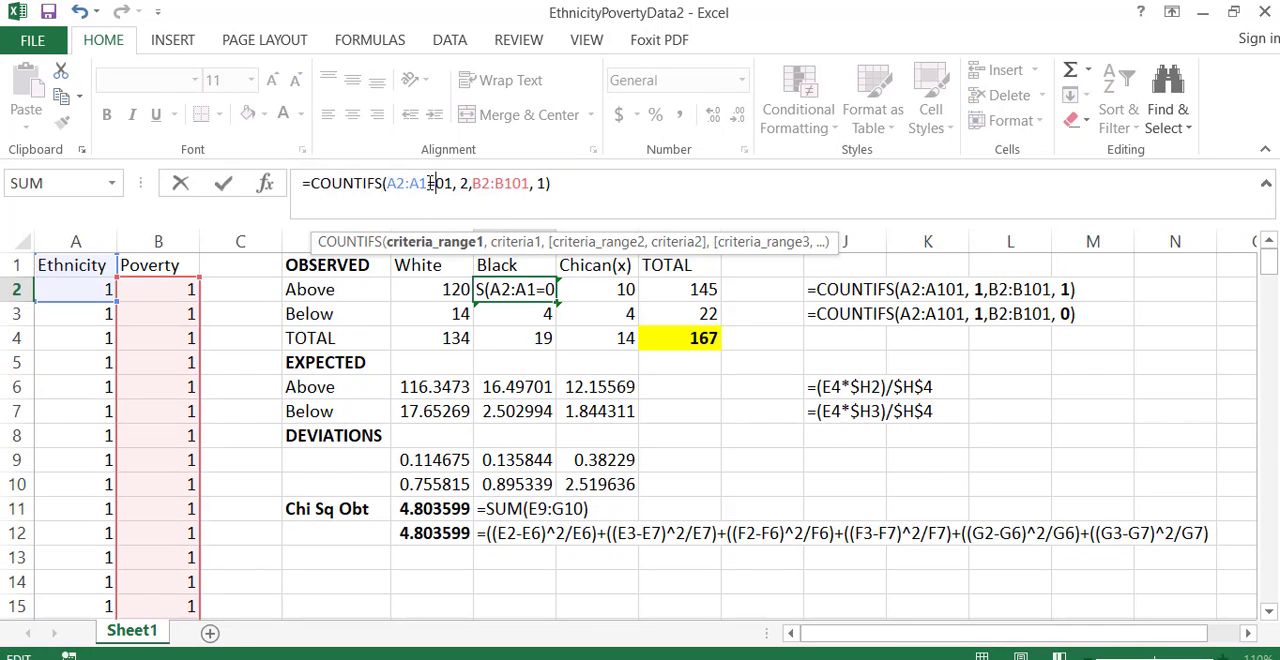
pyautogui.press('BackSpace')
pyautogui.write('2')
pyautogui.press('Return')
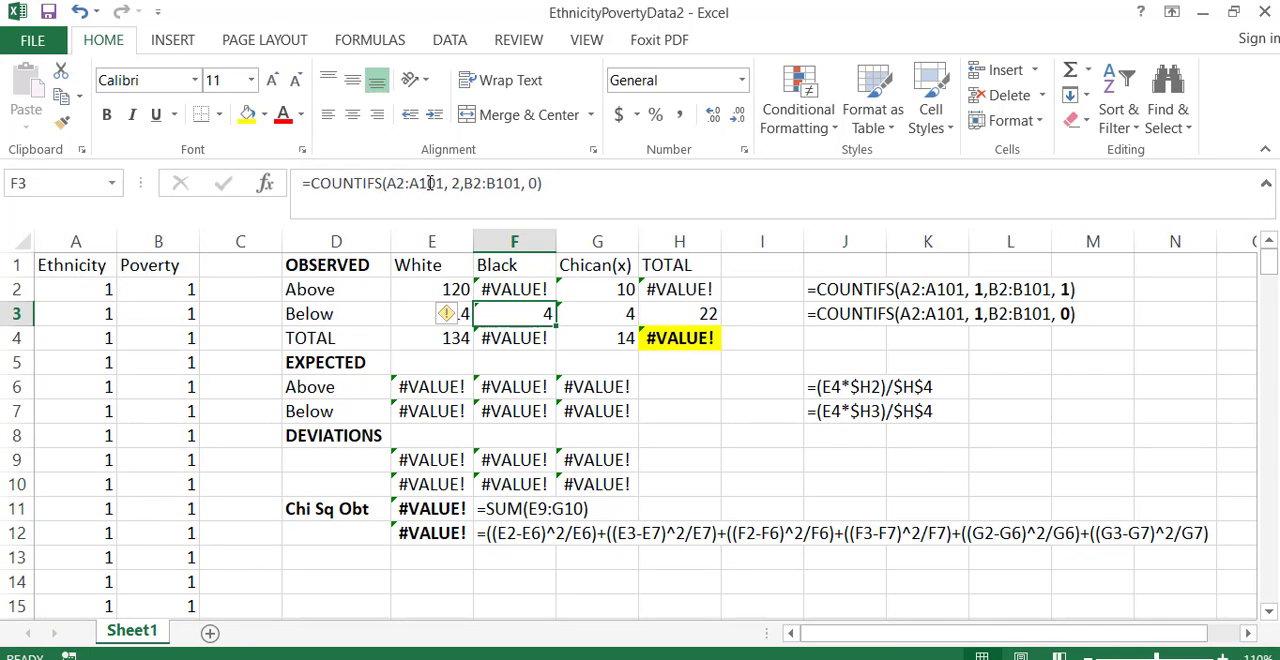
pyautogui.click(522, 285)
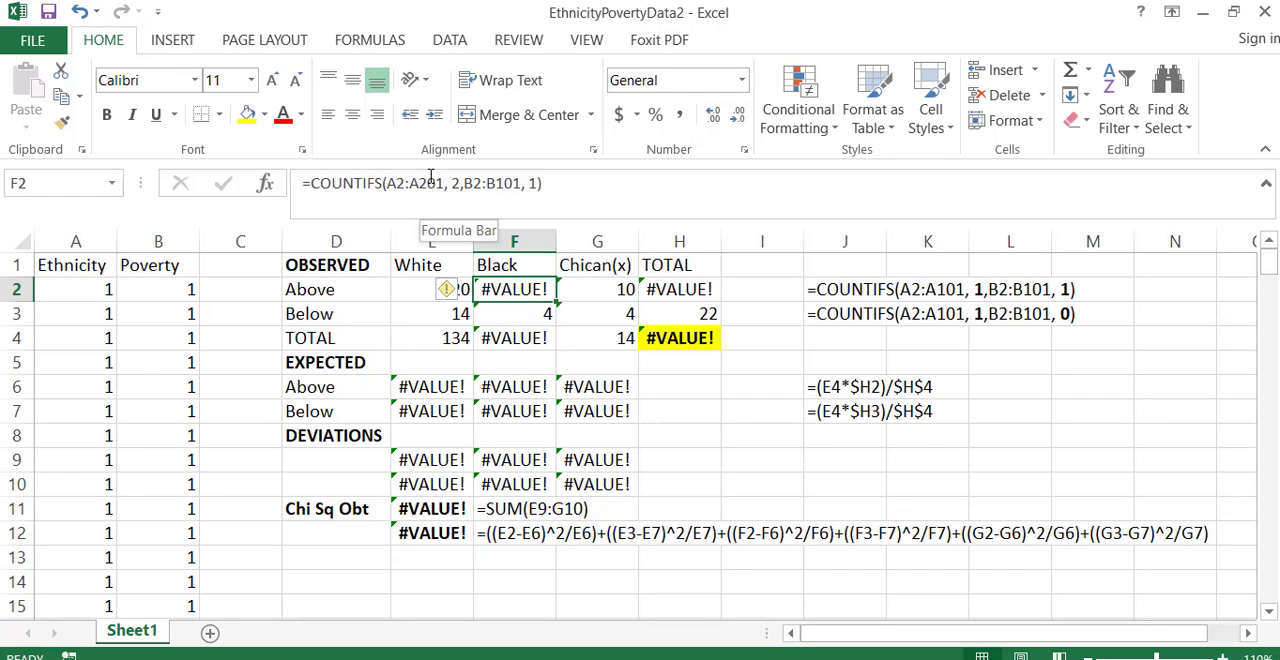
pyautogui.click(503, 184)
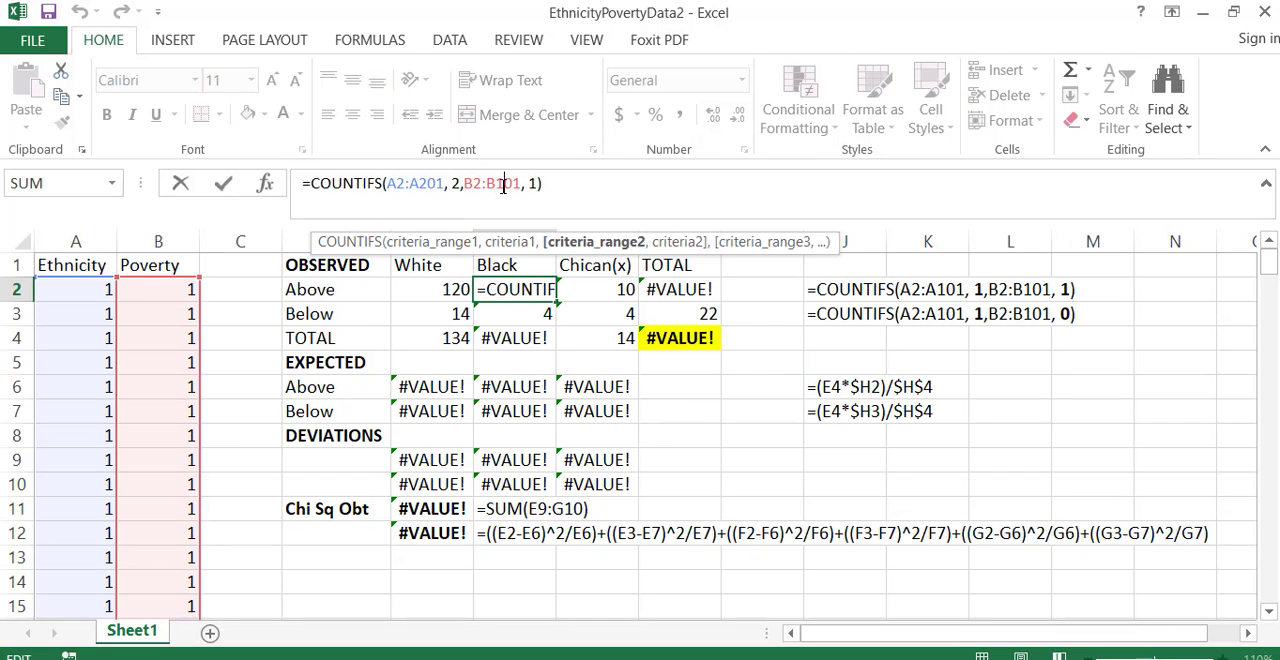
pyautogui.press('Return')
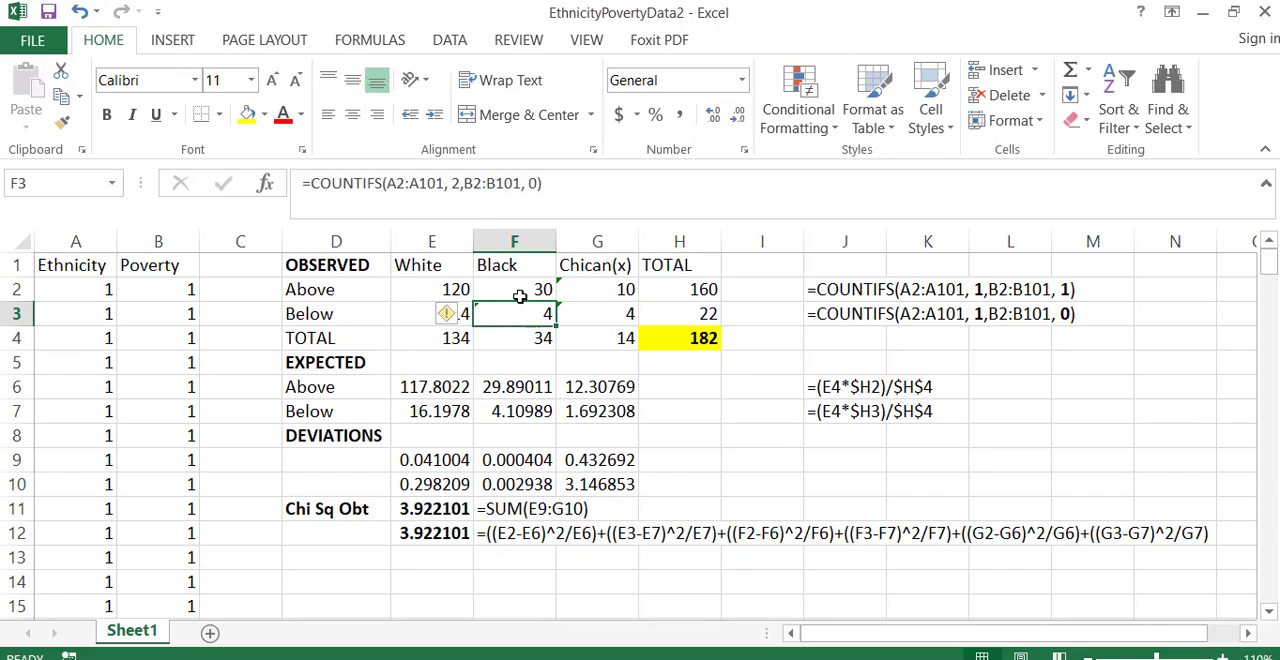
# - Replace every A101 with A201 in the observed-count formulas of E2:G3
pyautogui.moveTo(453, 290); pyautogui.dragTo(600, 313)
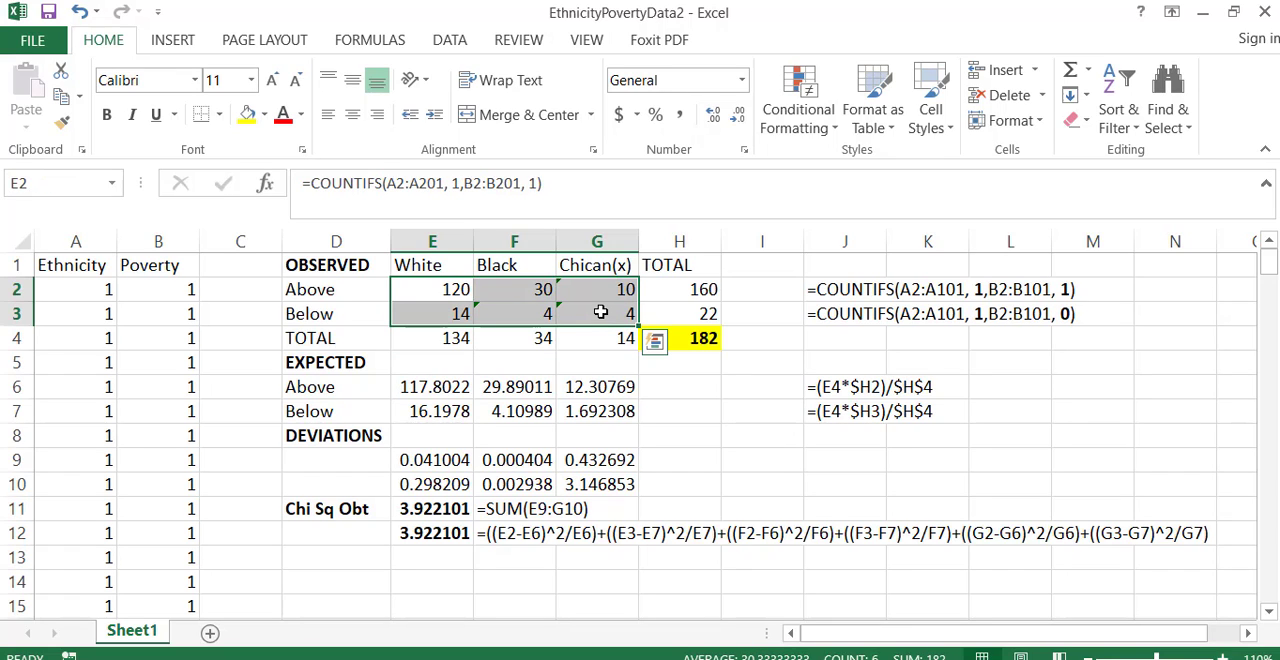
pyautogui.click(1172, 124)
pyautogui.click(1155, 180)
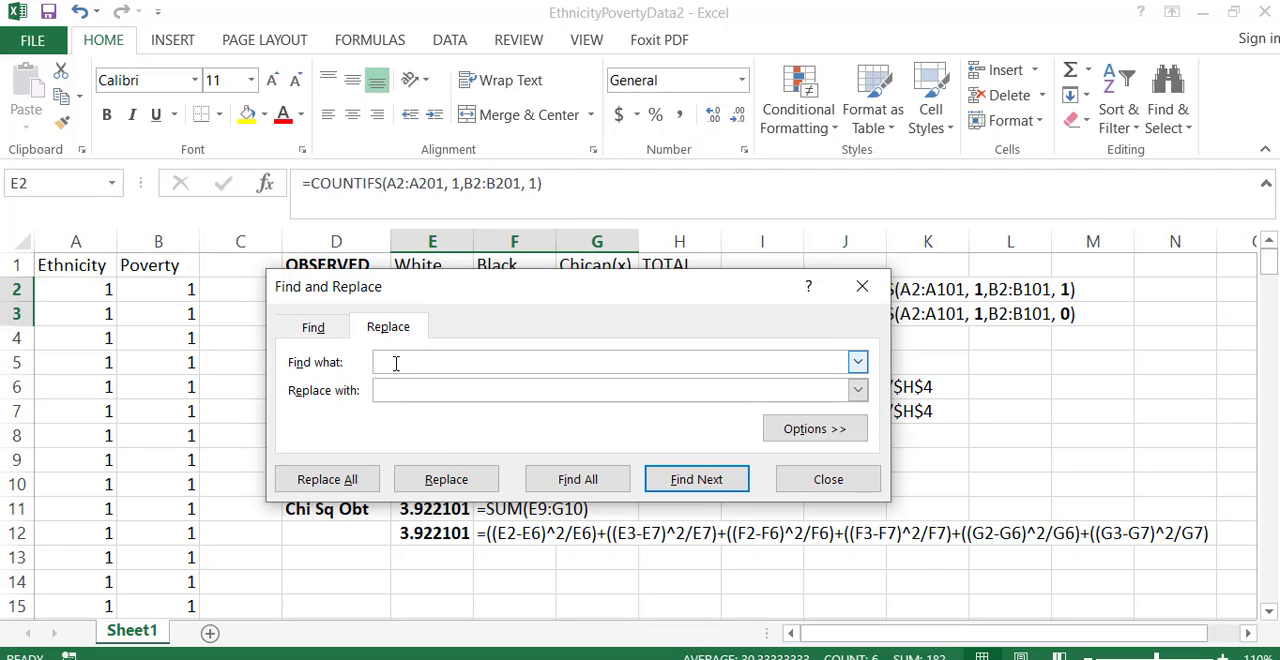
pyautogui.write('A101')
pyautogui.click(396, 394)
pyautogui.write('a')
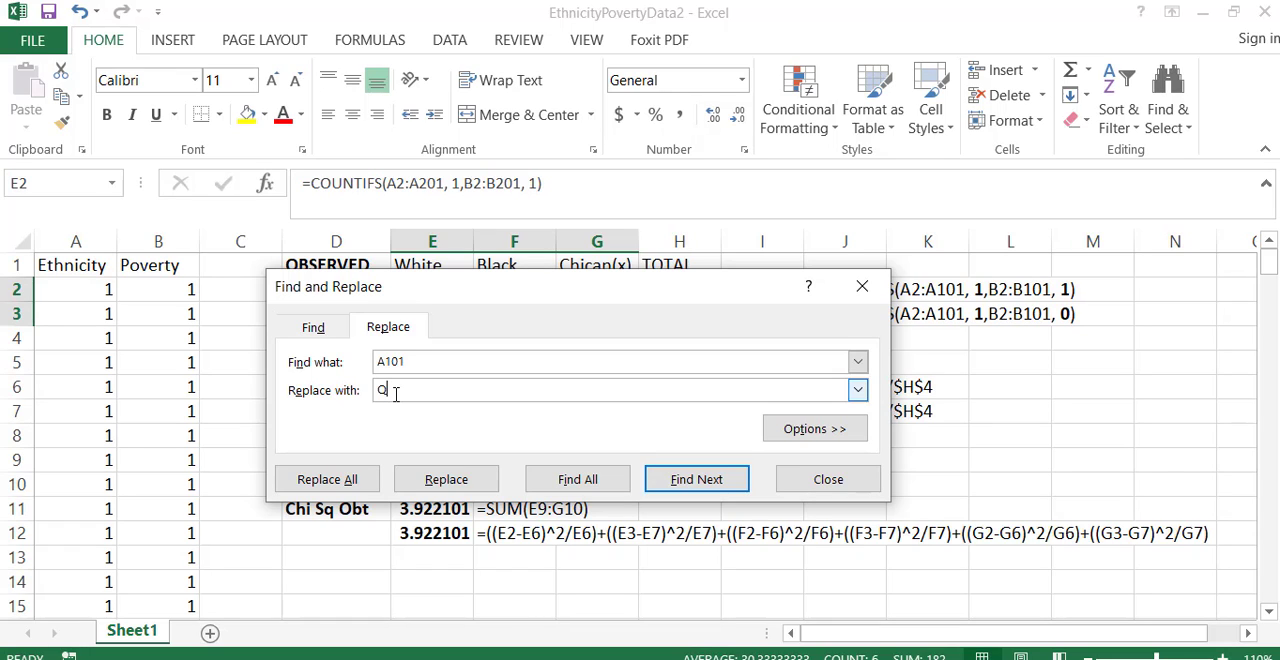
pyautogui.press('BackSpace')
pyautogui.write('A201')
pyautogui.click(334, 481)
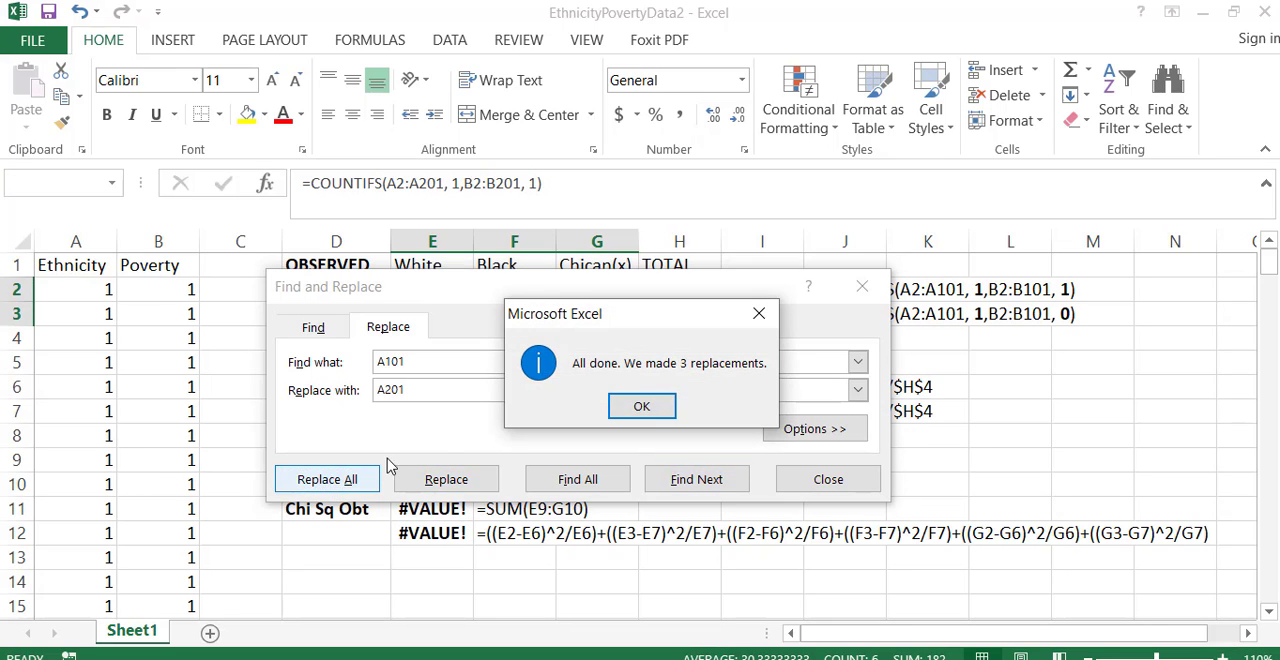
pyautogui.click(645, 410)
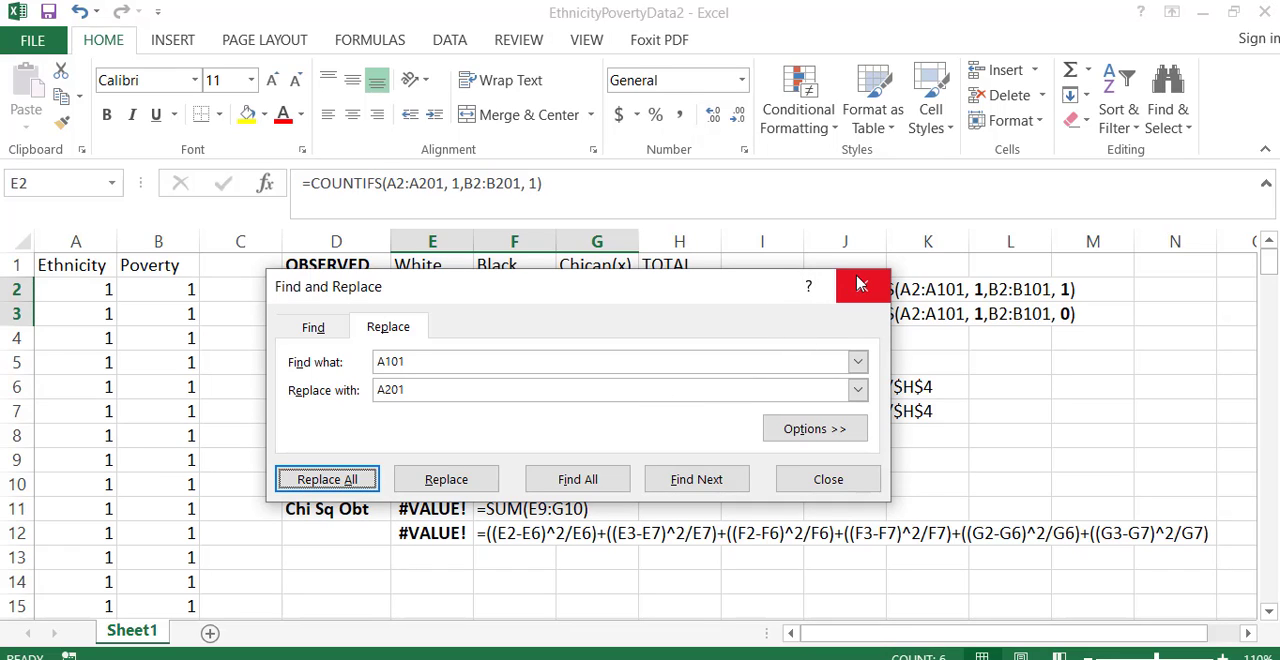
# - Replace every B101 with B201 in the same E2:G3 formulas and close Find and Replace
pyautogui.click(395, 368)
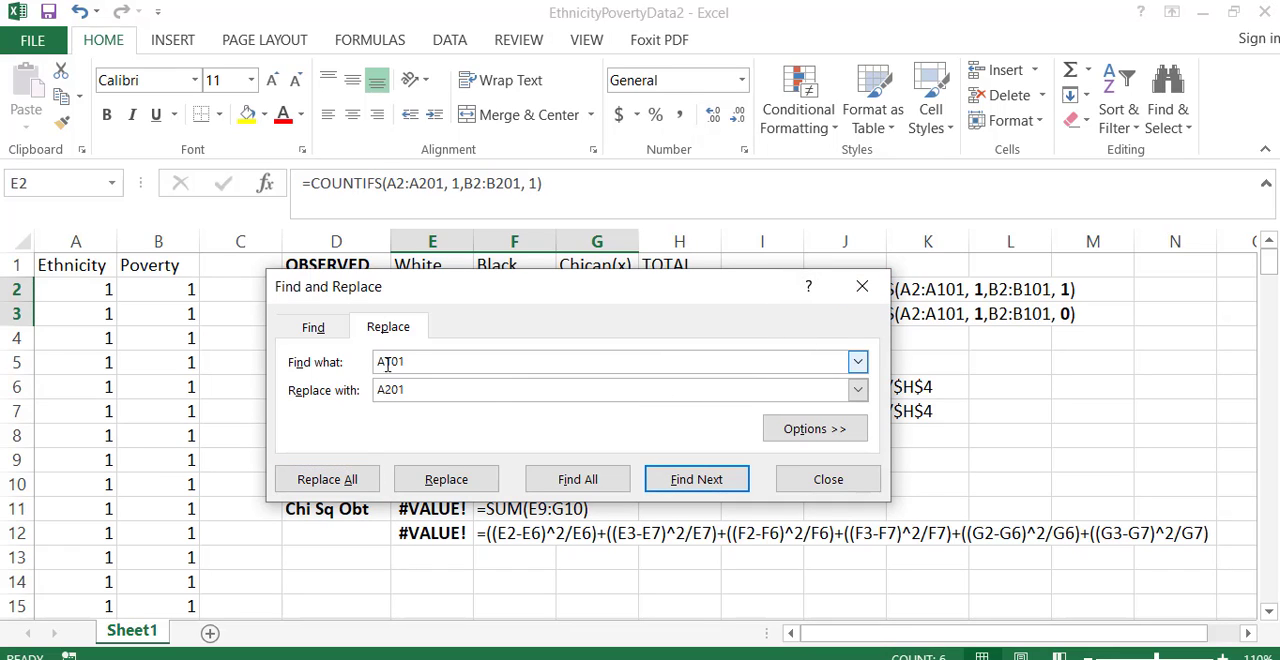
pyautogui.write('B')
pyautogui.click(384, 386)
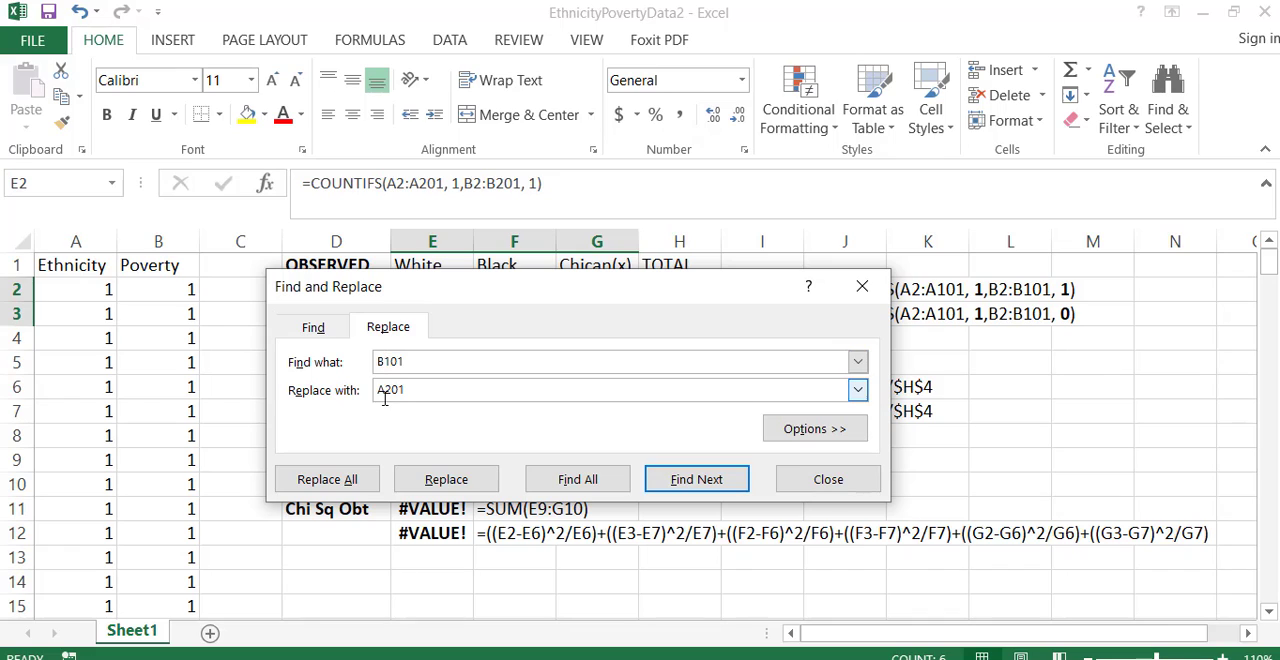
pyautogui.press('BackSpace')
pyautogui.write('B')
pyautogui.click(322, 479)
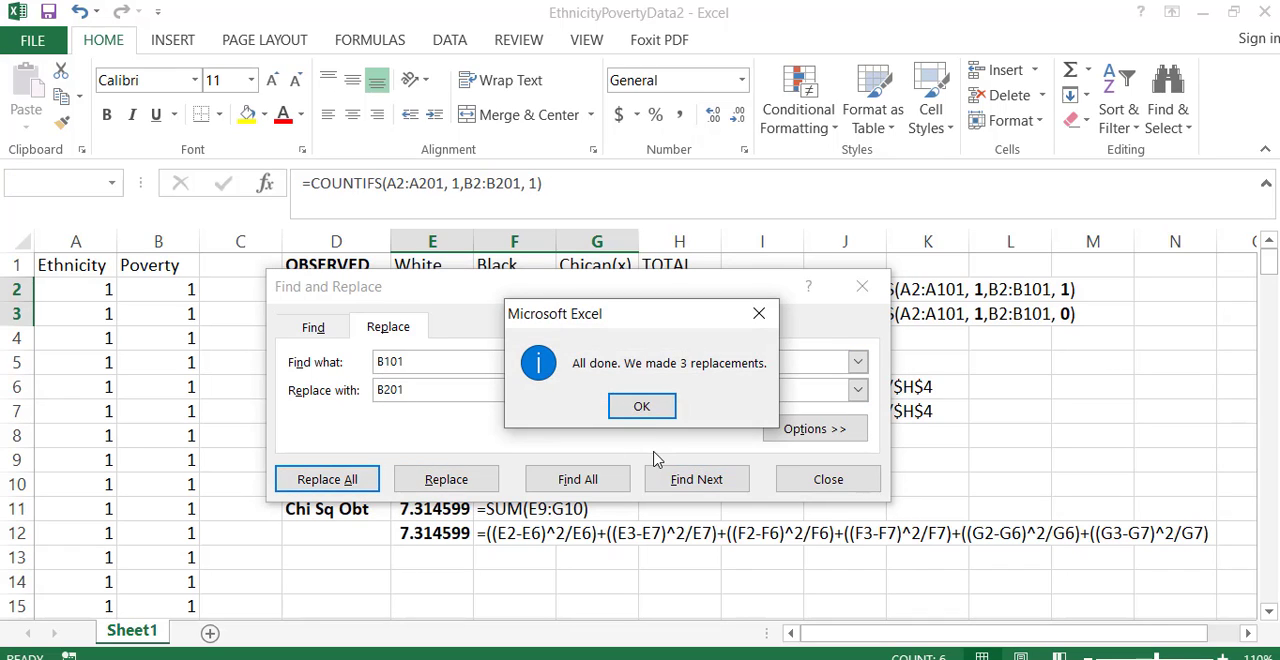
pyautogui.click(649, 406)
pyautogui.click(862, 286)
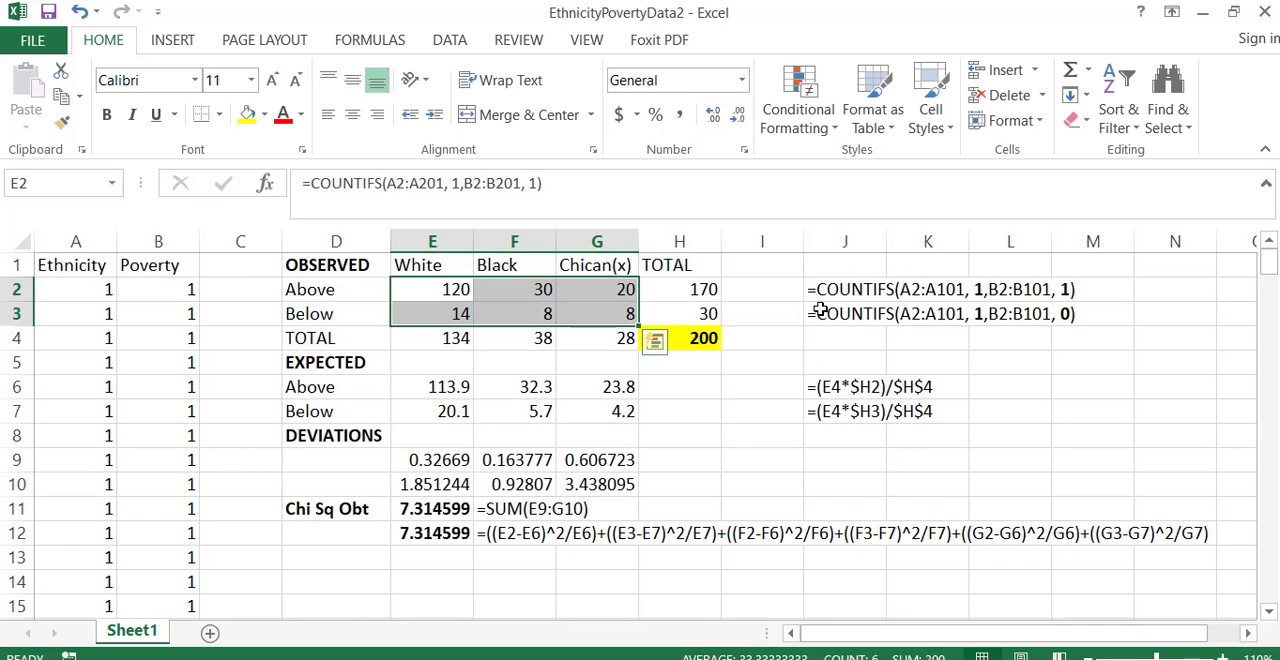
# - Check the grand total in H4 and the Above row total in H2
pyautogui.click(703, 336)
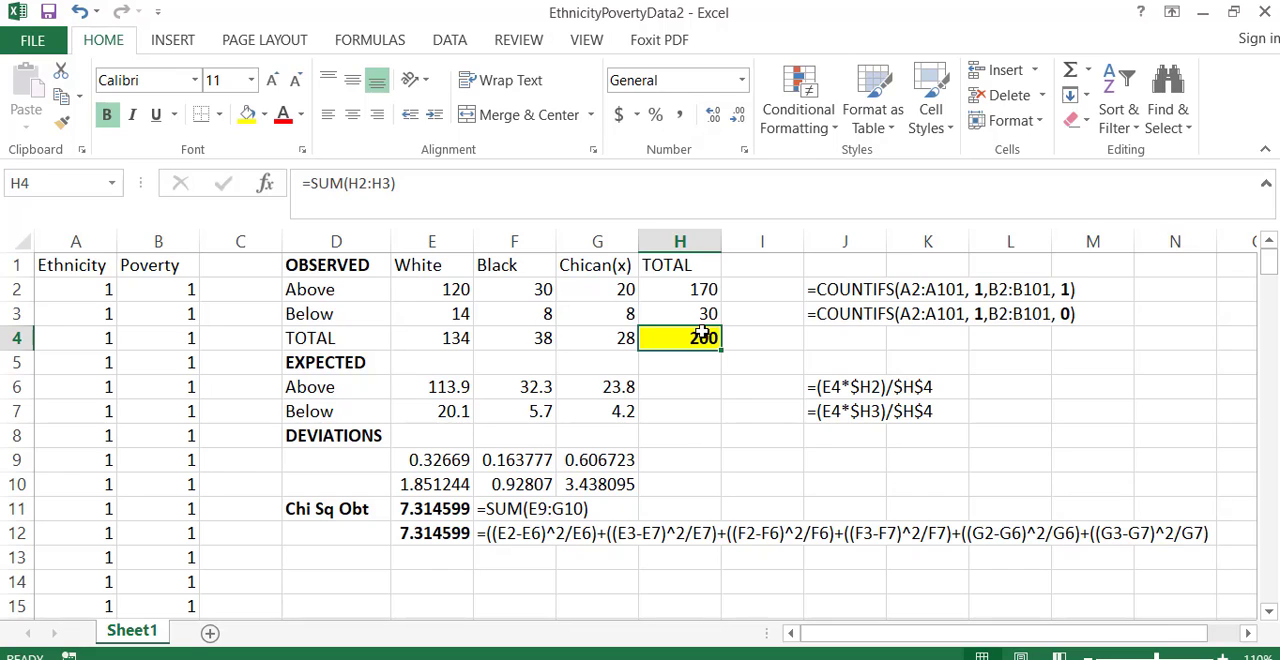
pyautogui.click(703, 288)
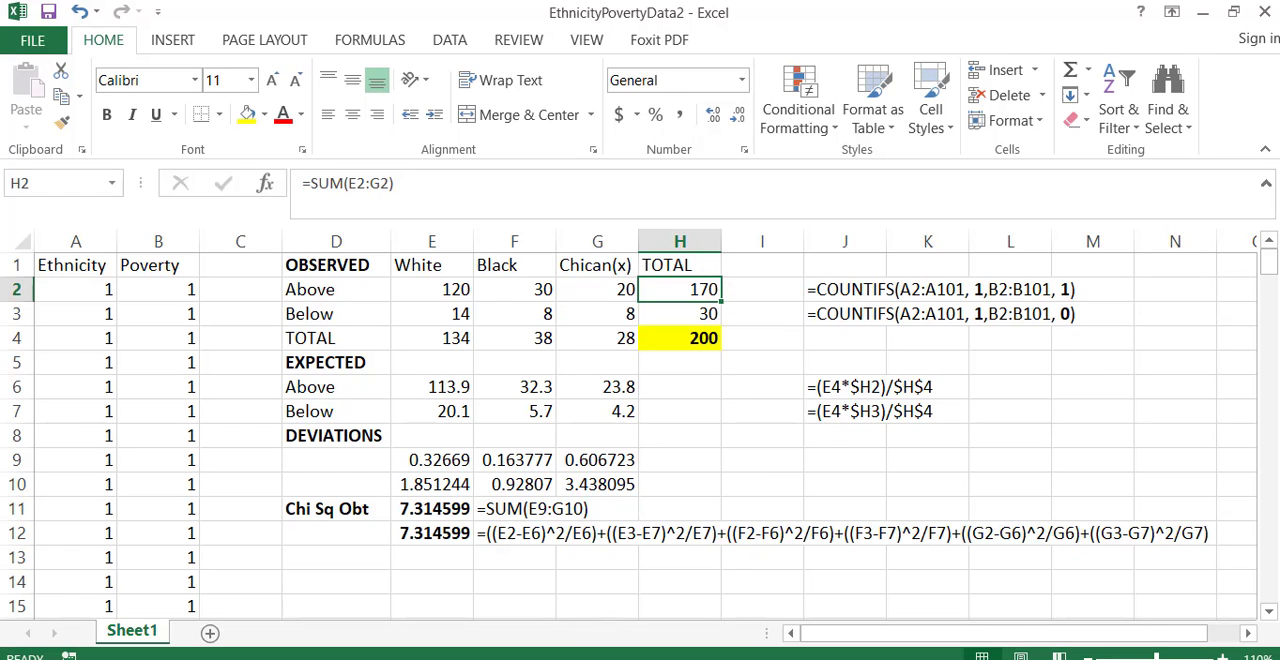
# - Compare the observed row and column totals with those in the EthnicityPovertyData_Answers workbook, returning to EthnicityPovertyData2
pyautogui.click(643, 635)
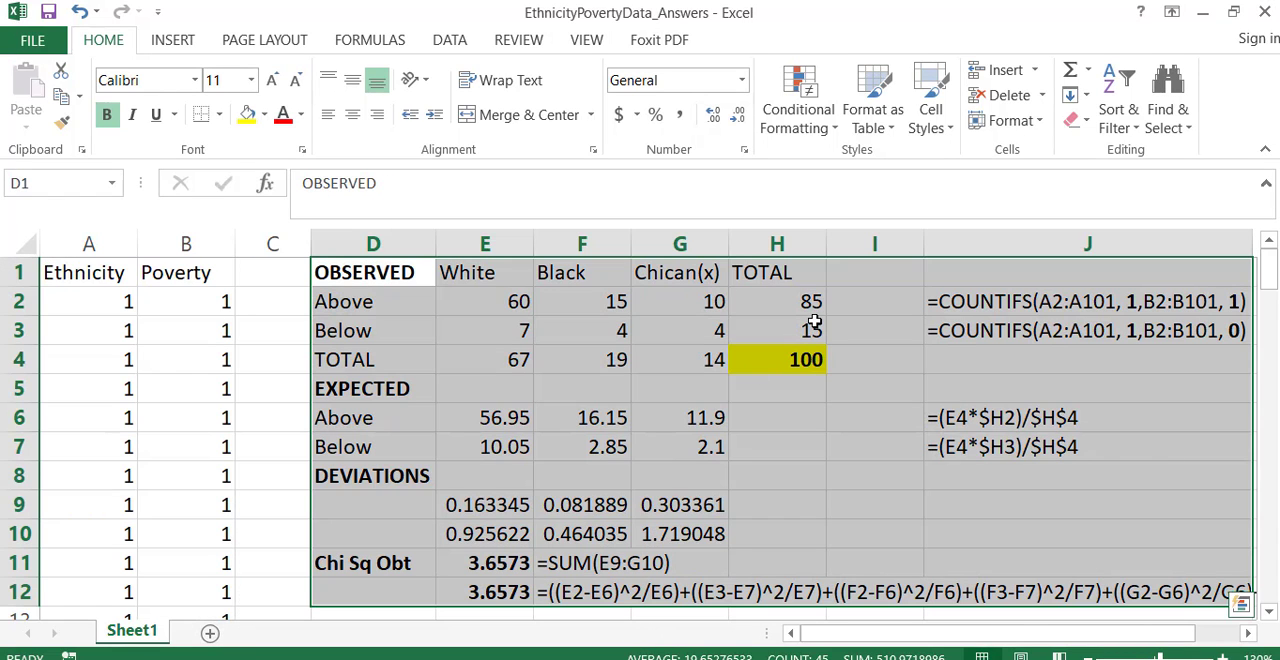
pyautogui.click(1208, 11)
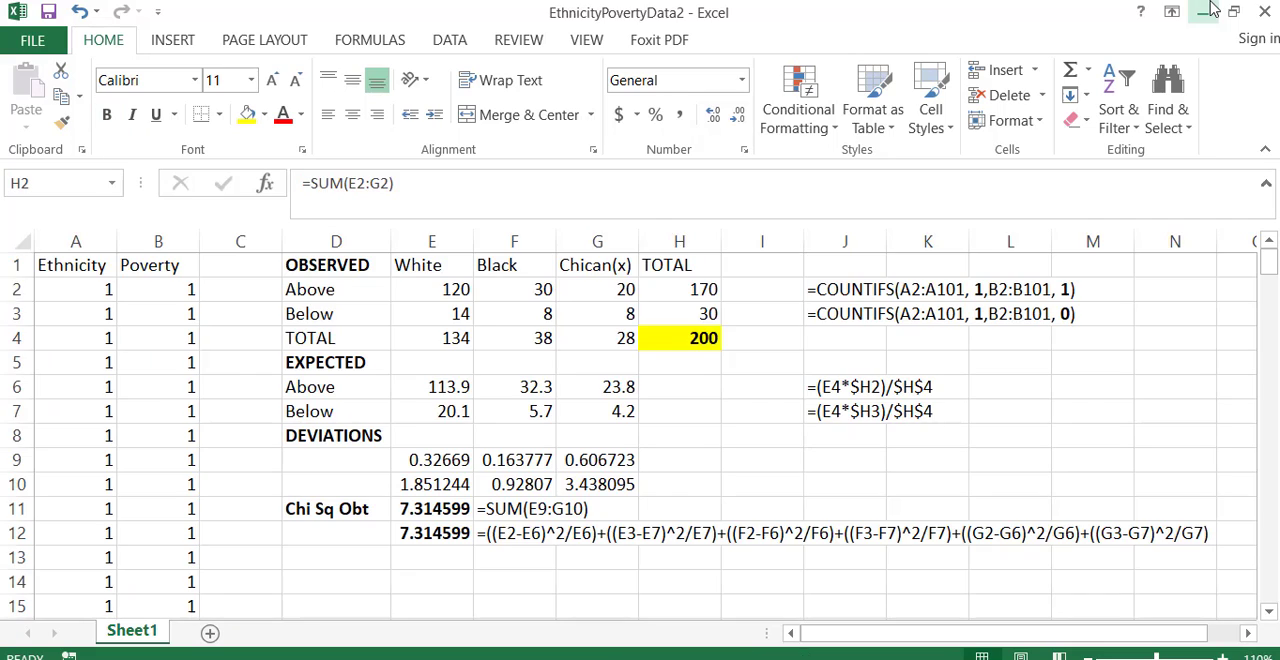
pyautogui.moveTo(703, 289); pyautogui.dragTo(704, 311)
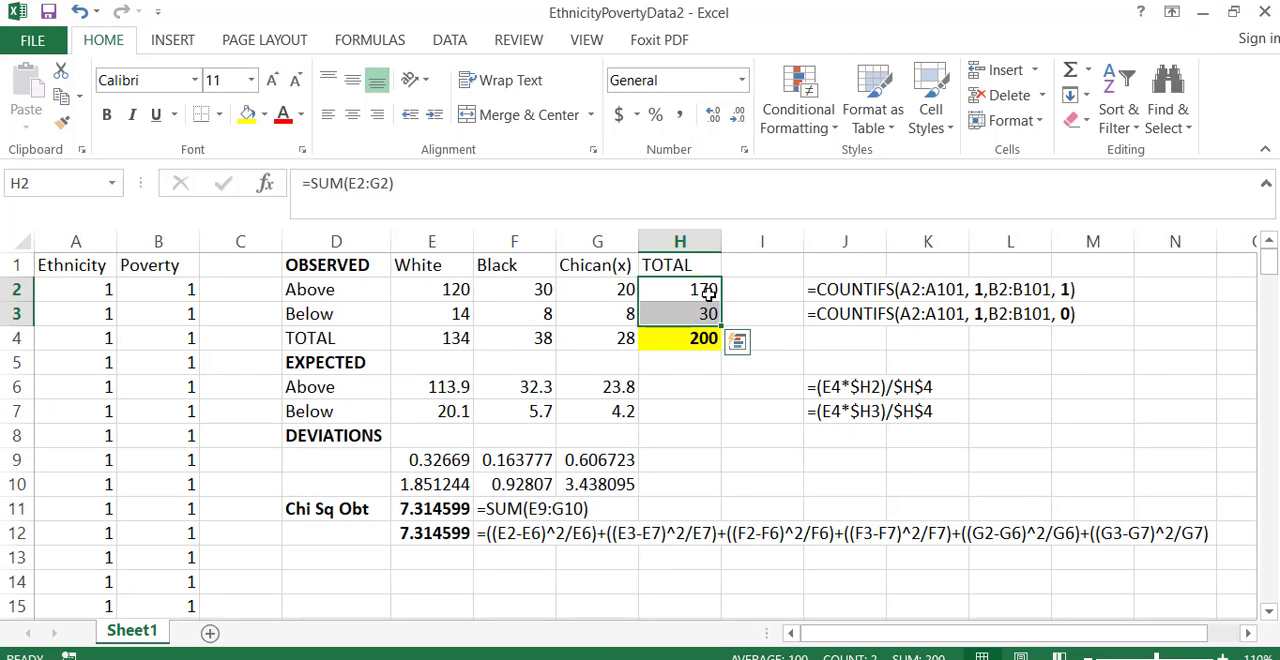
pyautogui.moveTo(337, 289); pyautogui.dragTo(700, 289)
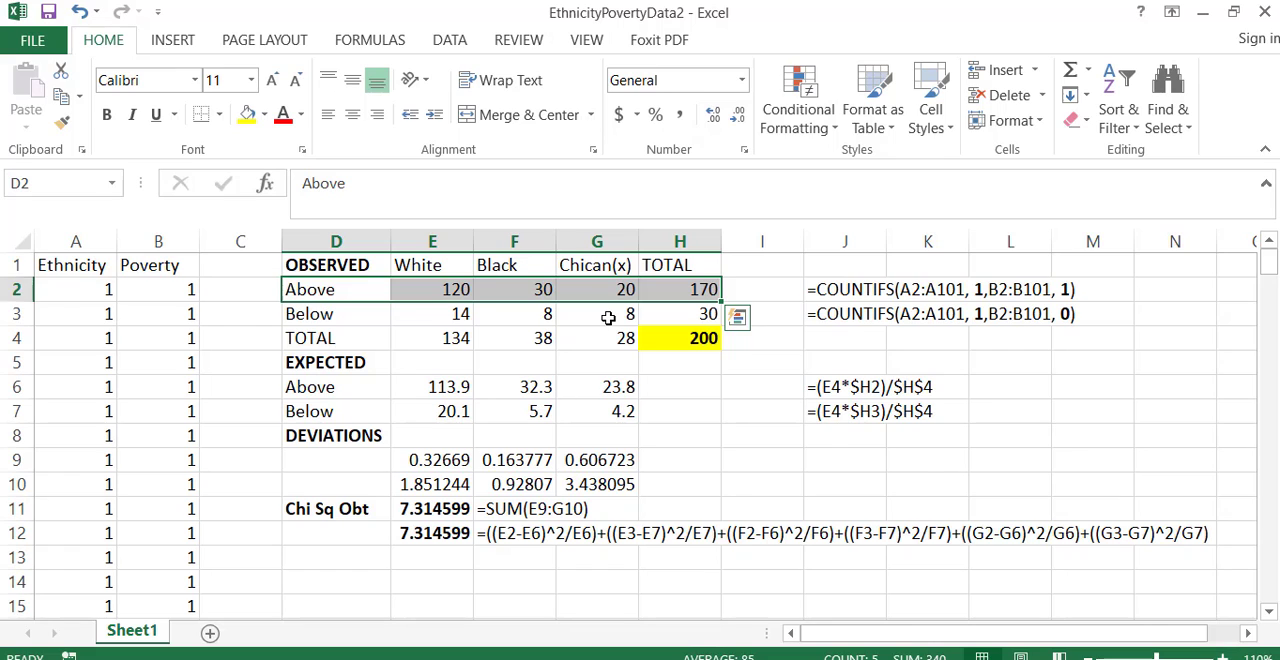
pyautogui.click(444, 341)
pyautogui.click(606, 659)
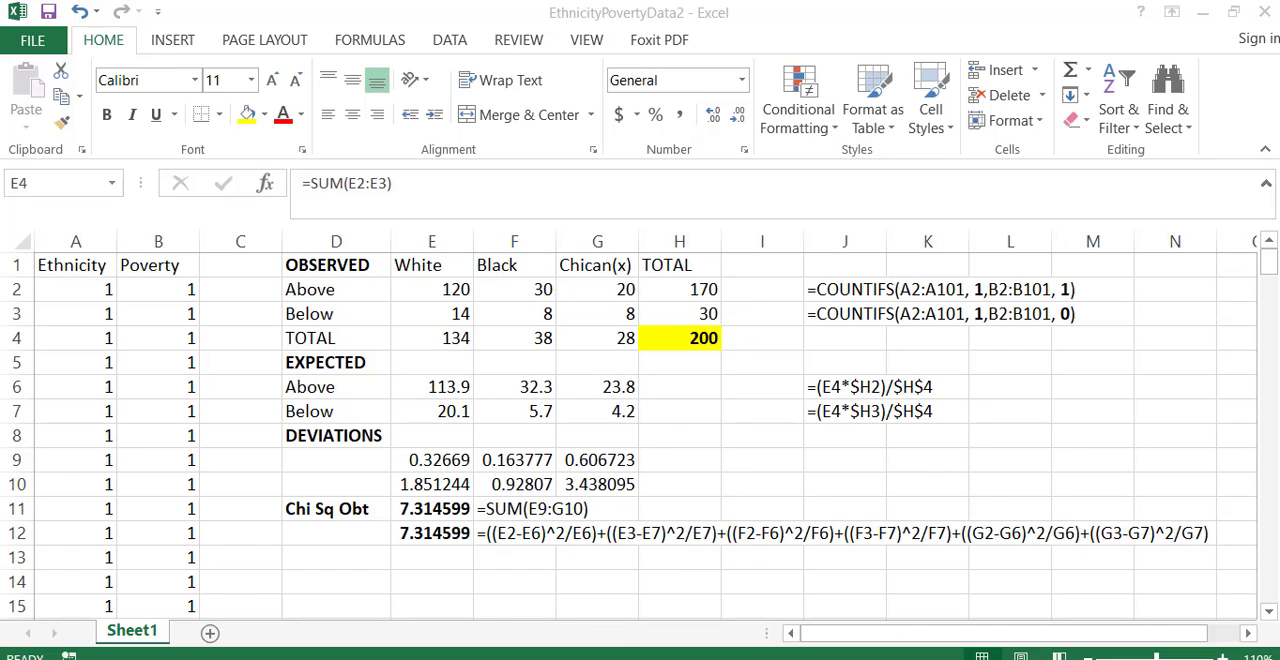
pyautogui.click(652, 574)
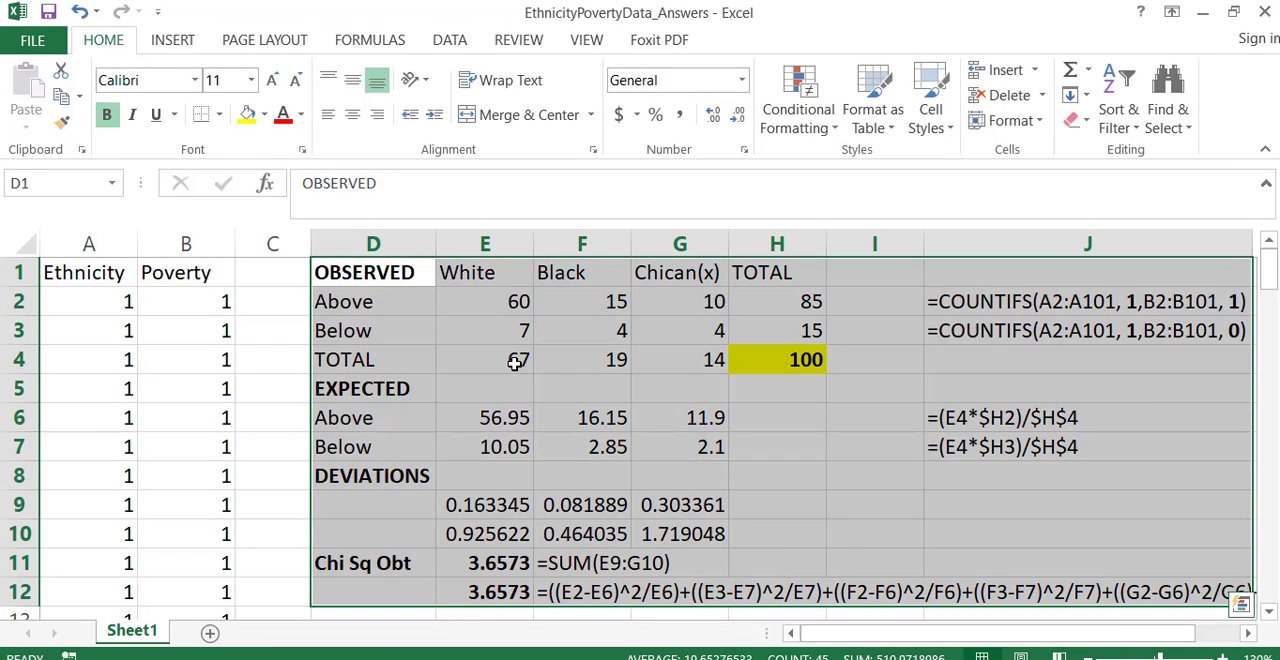
pyautogui.click(1205, 10)
pyautogui.click(546, 339)
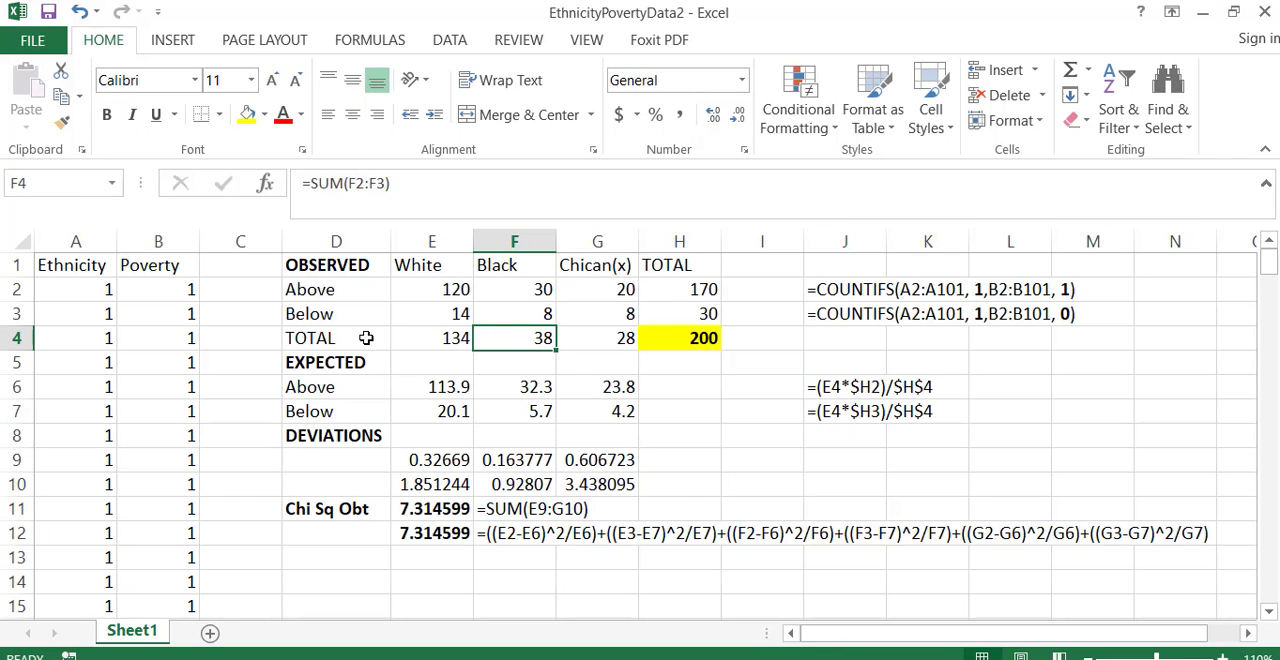
# - Examine which cells the expected-count formula in E6 refers to, leaving the formula as it is
pyautogui.click(460, 390)
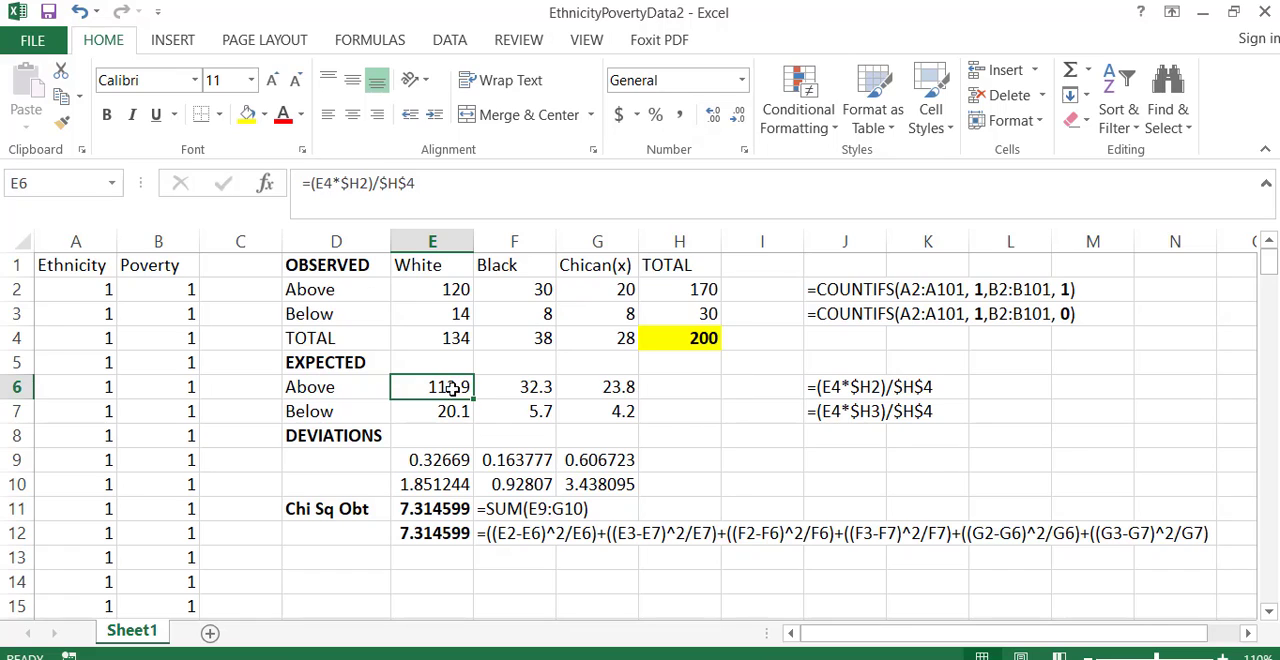
pyautogui.doubleClick(458, 386)
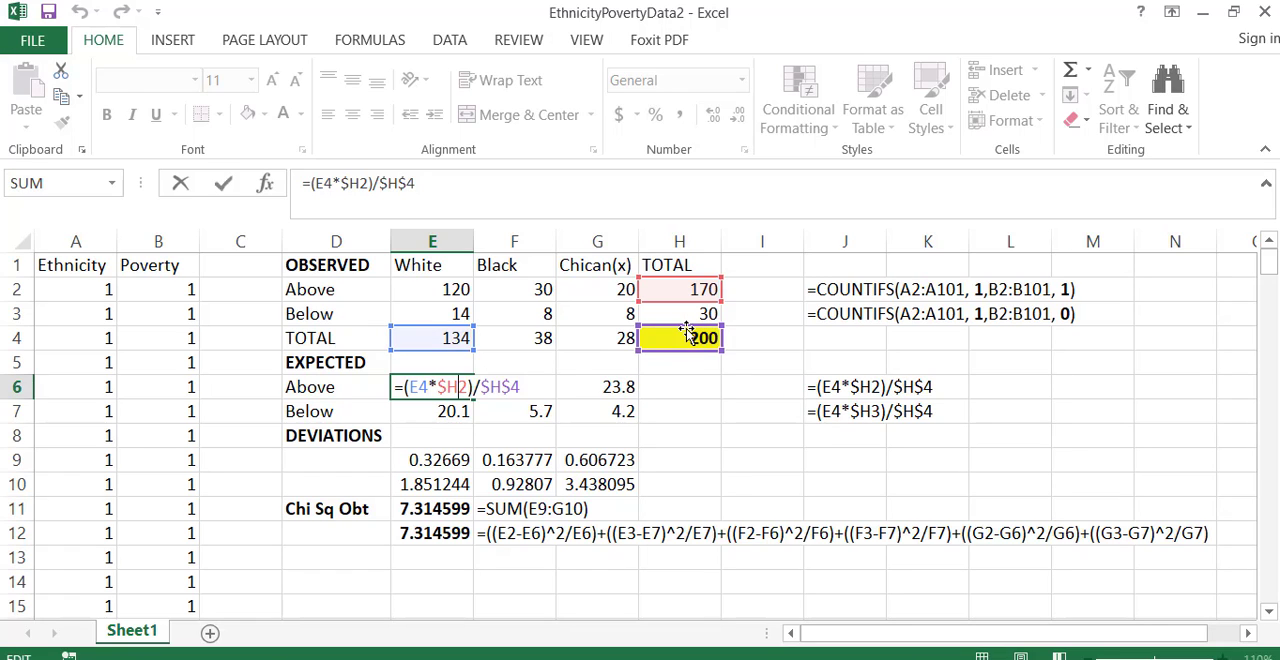
pyautogui.press('Return')
# - Total the expected Above row in H6 with =SUM(E6:G6)
pyautogui.click(689, 388)
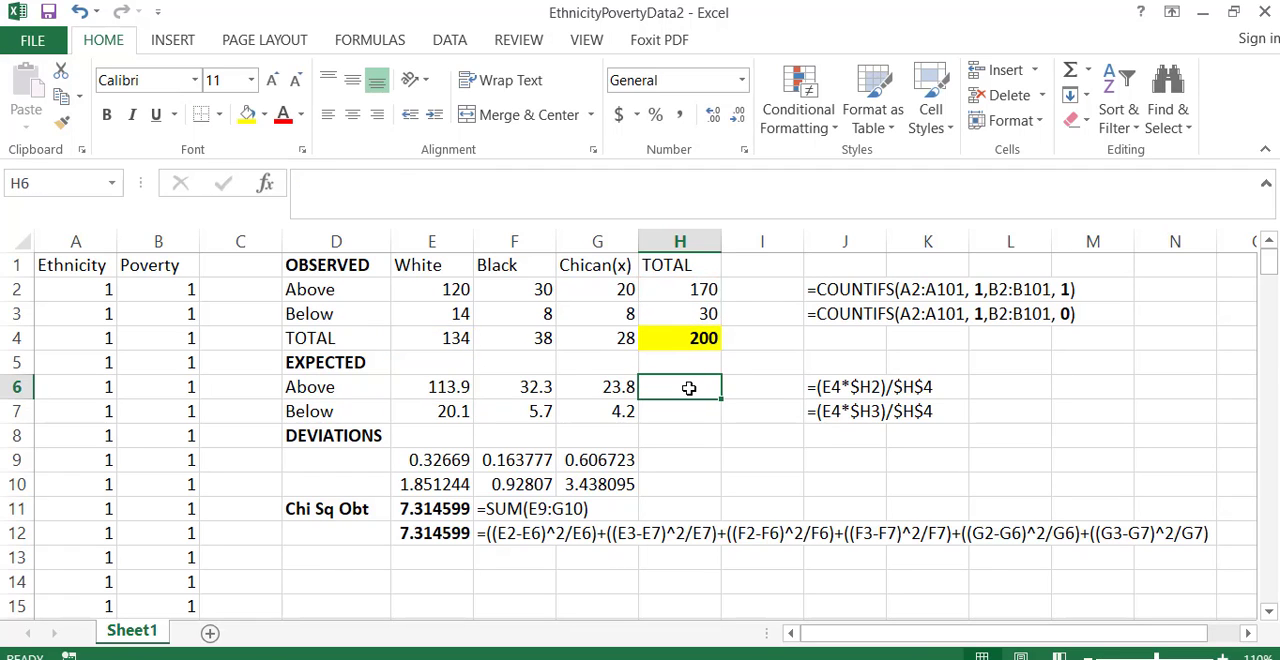
pyautogui.write('=')
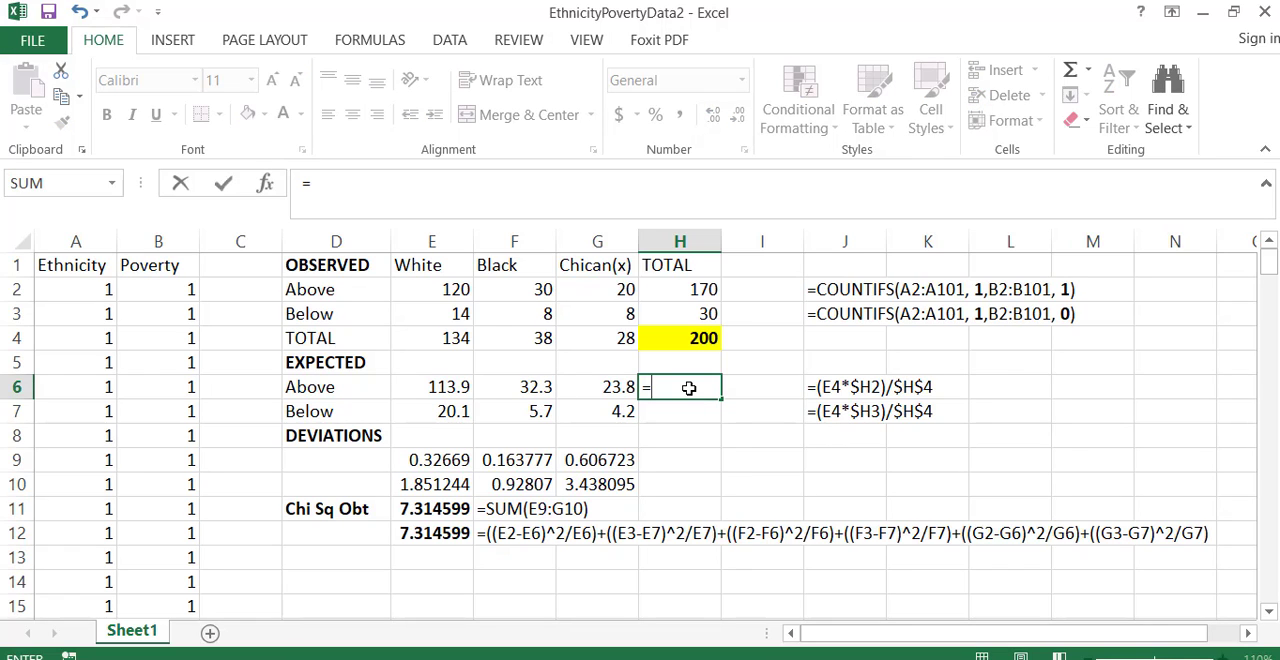
pyautogui.write('sum')
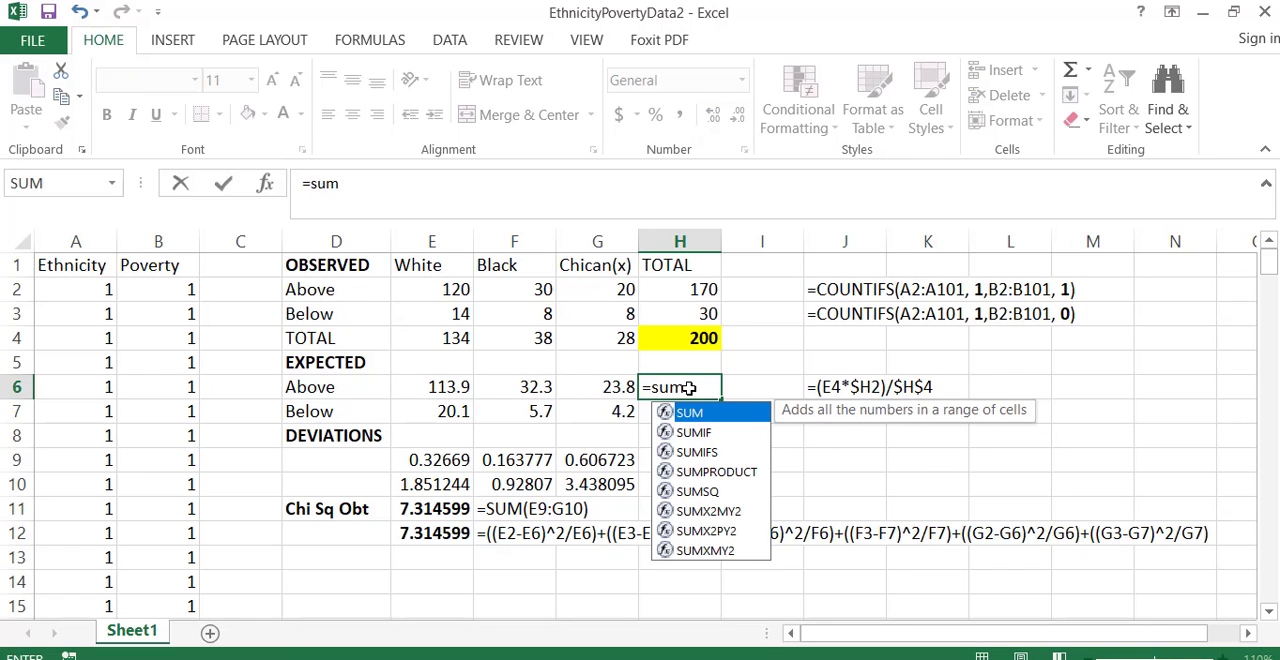
pyautogui.write('(')
pyautogui.moveTo(437, 386); pyautogui.dragTo(557, 389)
pyautogui.write(')')
pyautogui.press('Return')
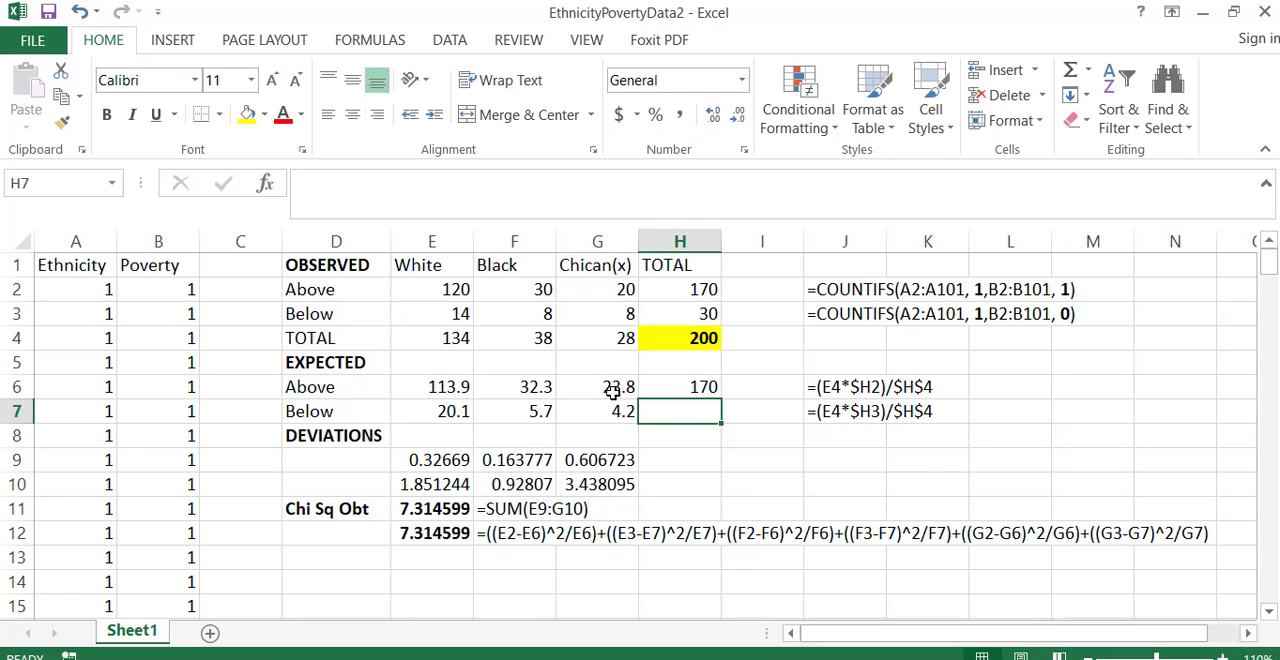
# - Fill the H6 sum down to H7 and check both totals against the expected counts in E6:G7
pyautogui.moveTo(441, 391); pyautogui.dragTo(573, 397)
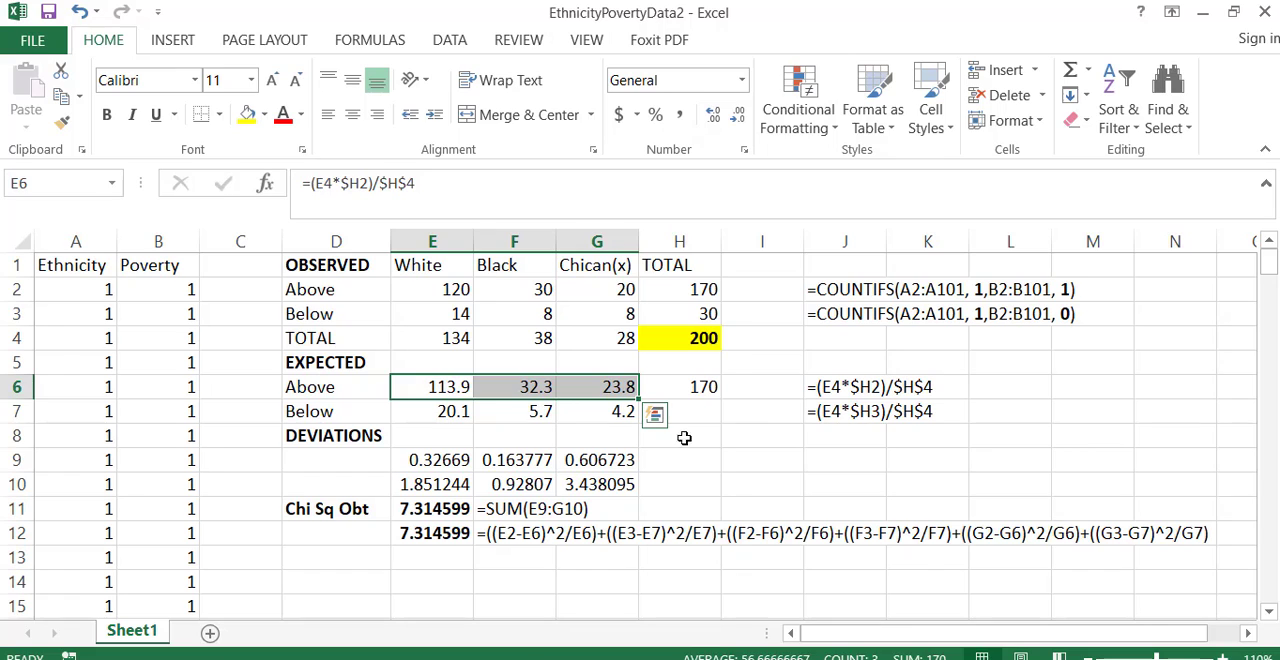
pyautogui.click(697, 390)
pyautogui.moveTo(720, 399); pyautogui.dragTo(722, 421)
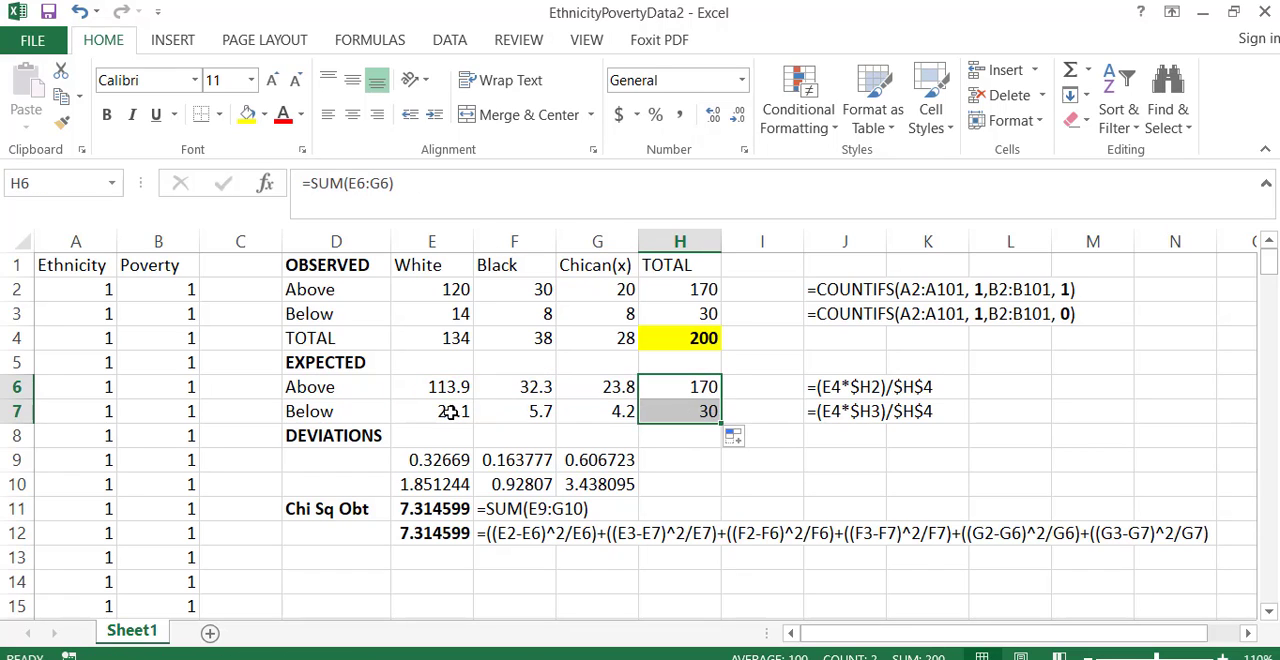
pyautogui.moveTo(446, 411); pyautogui.dragTo(613, 418)
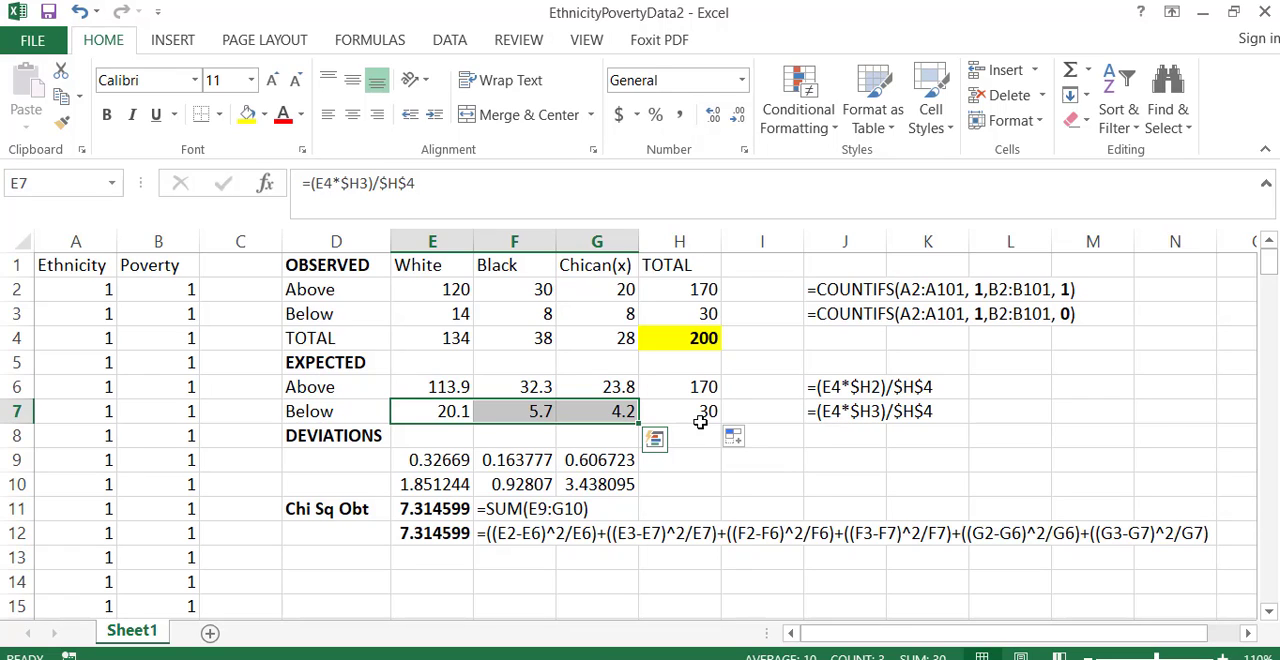
# - Examine the deviation formula in E9 and the chi-square sum formula in E11 without changing them
pyautogui.doubleClick(446, 459)
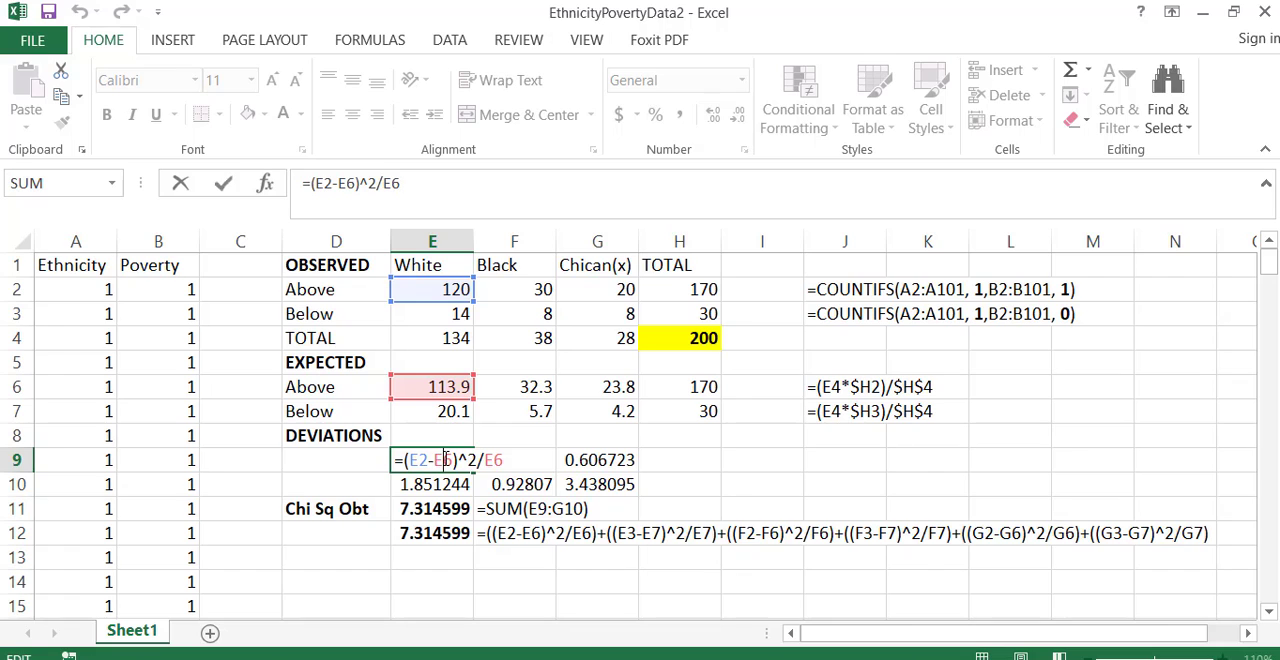
pyautogui.press('Return')
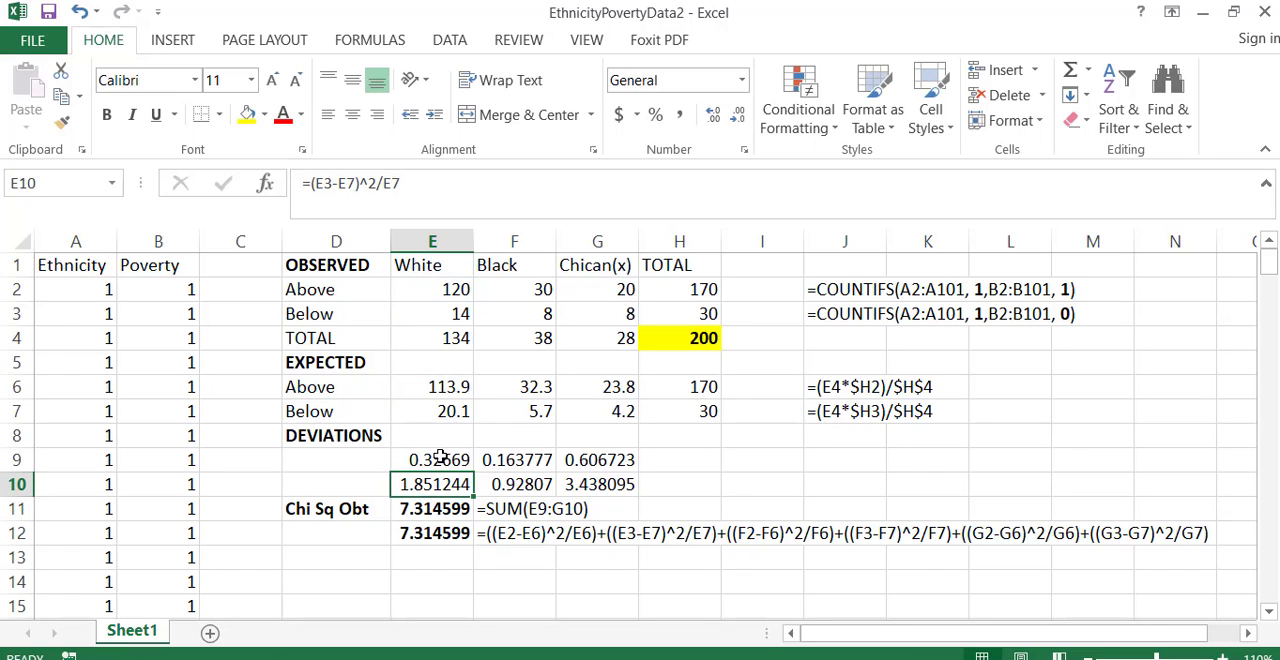
pyautogui.doubleClick(448, 510)
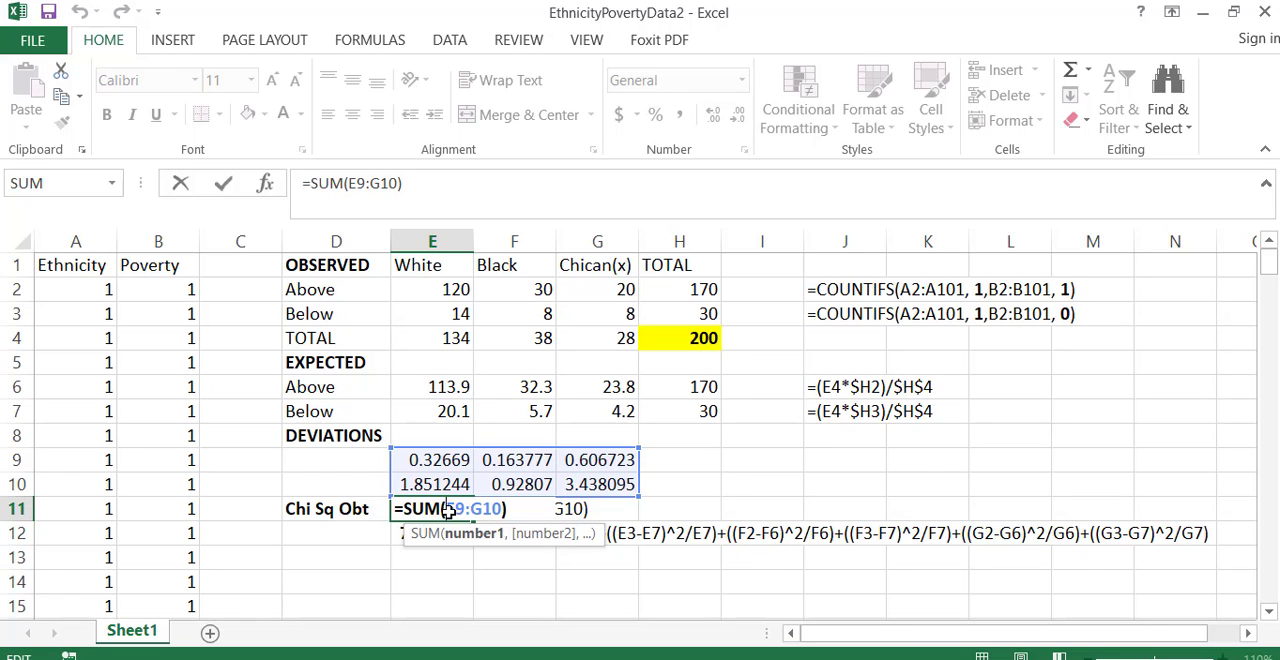
pyautogui.press('Return')
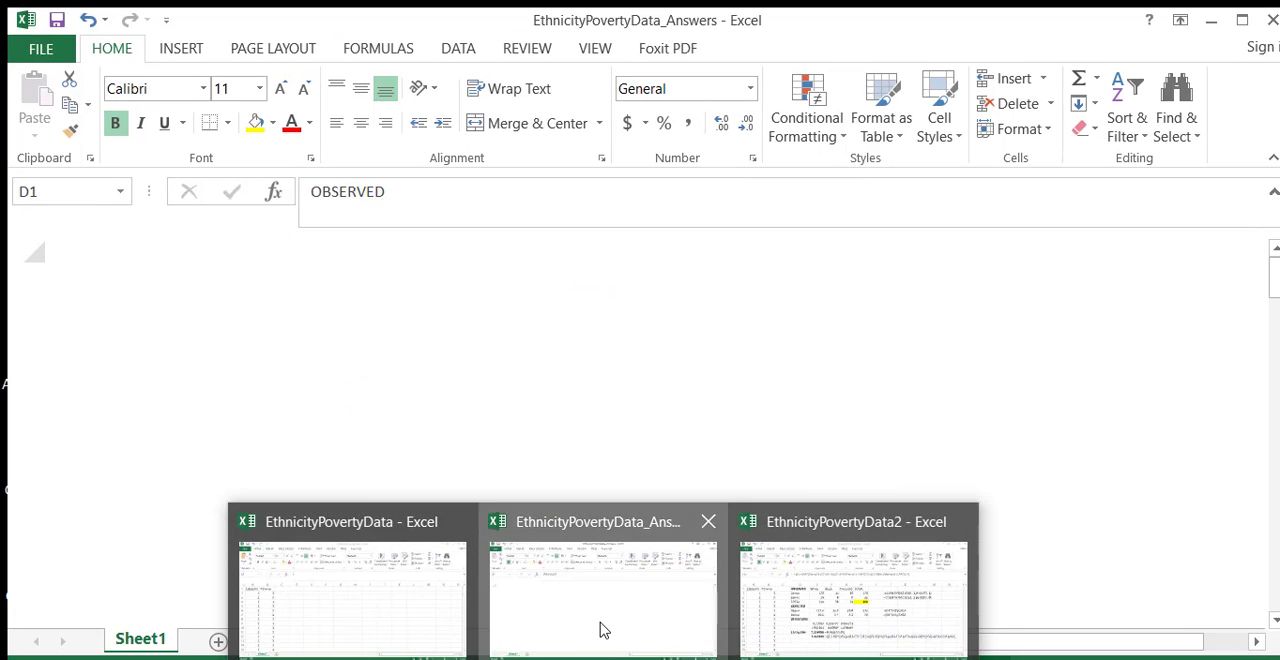
# - Compare the chi-square value in E11 of EthnicityPovertyData_Answers with E11 of EthnicityPovertyData2
pyautogui.click(604, 630)
pyautogui.click(500, 558)
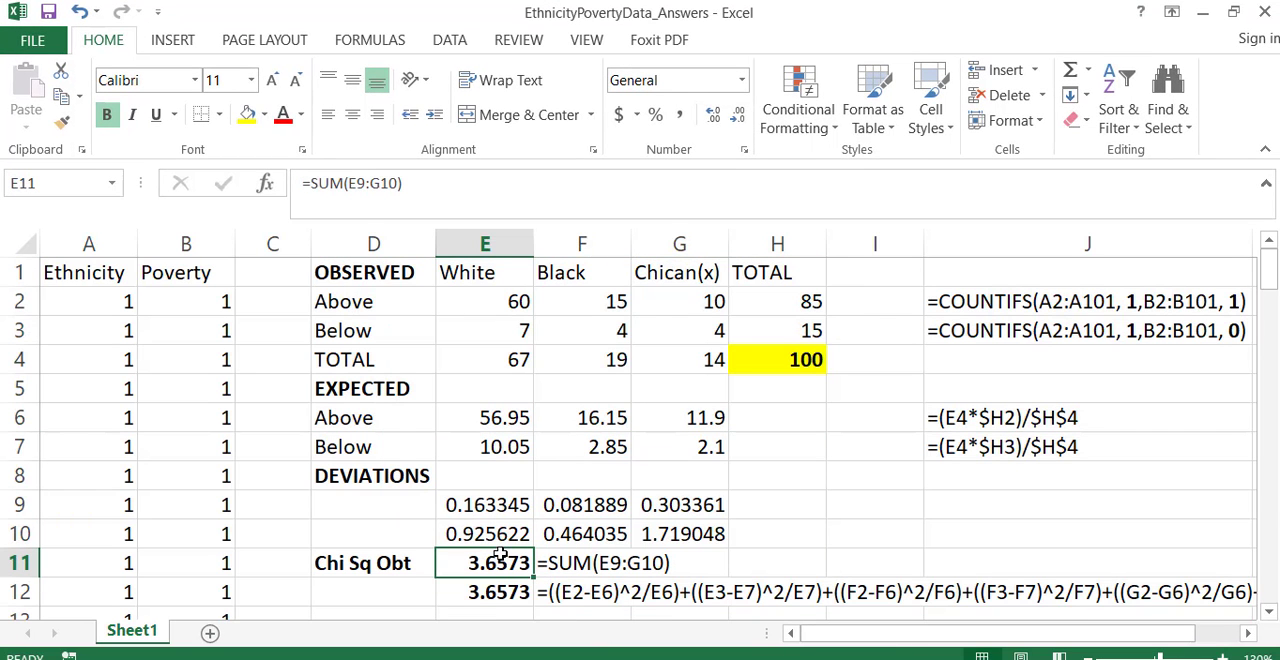
pyautogui.click(757, 650)
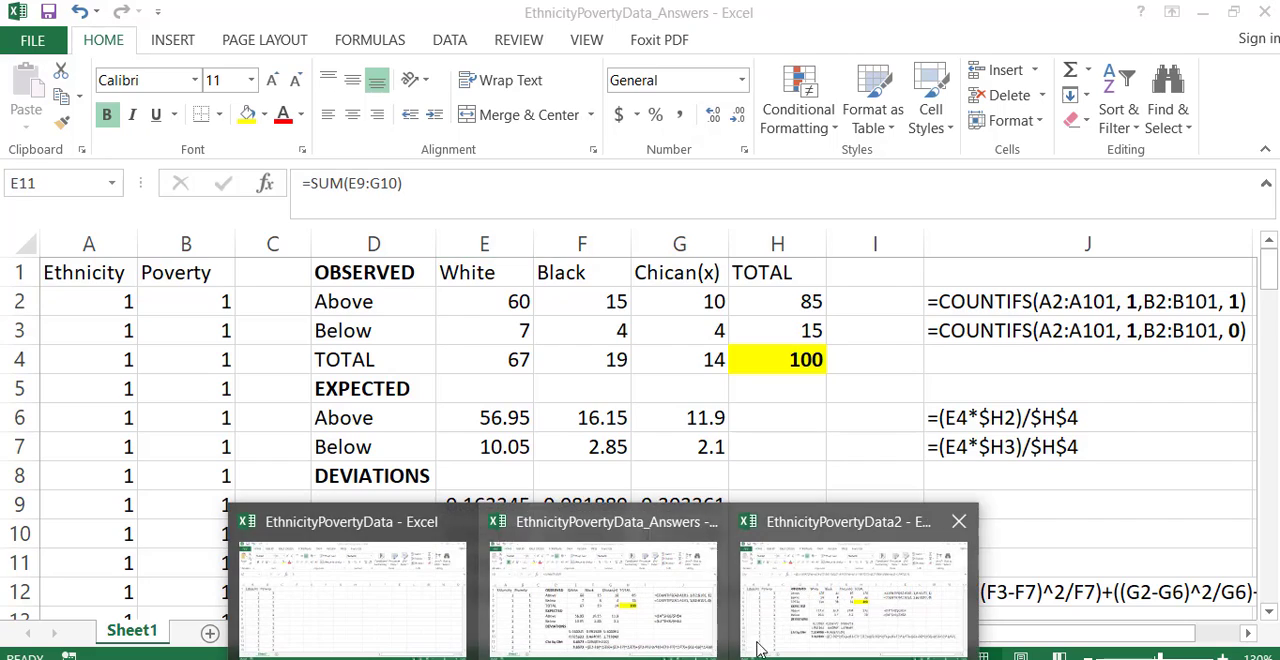
pyautogui.click(757, 648)
pyautogui.click(460, 509)
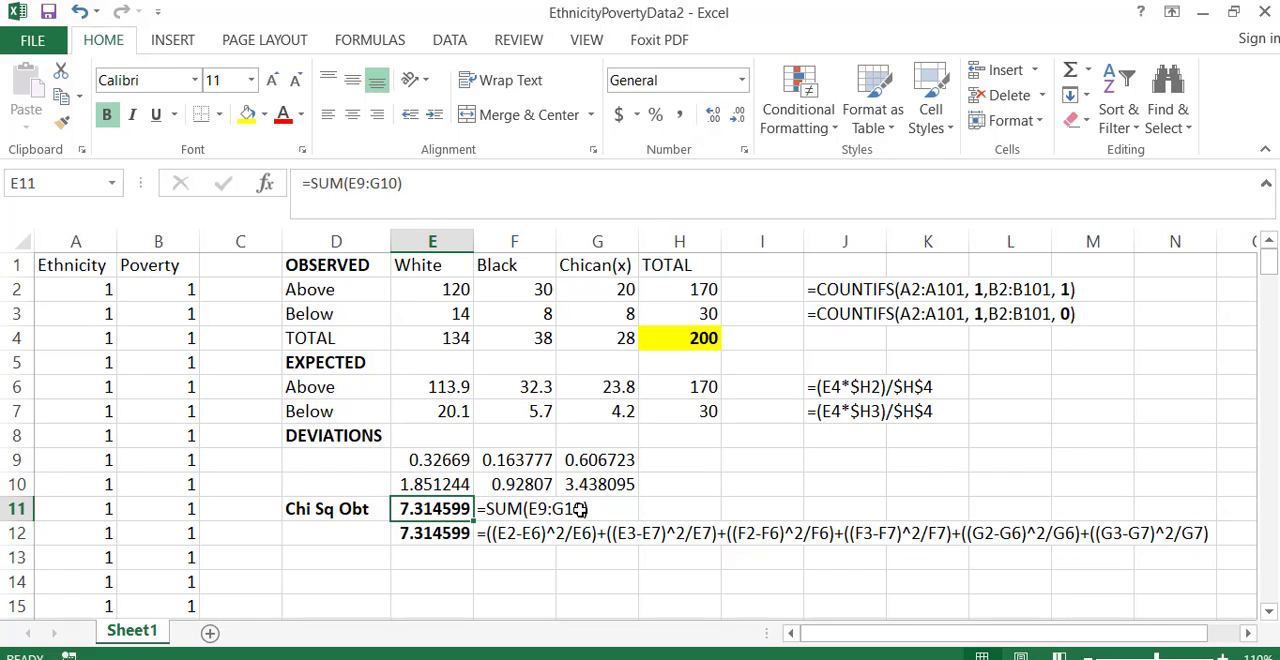
# - Review the ethnicity columns and poverty rows of the observed table, along with both chi-square results in E11:E12
pyautogui.moveTo(425, 265); pyautogui.dragTo(580, 346)
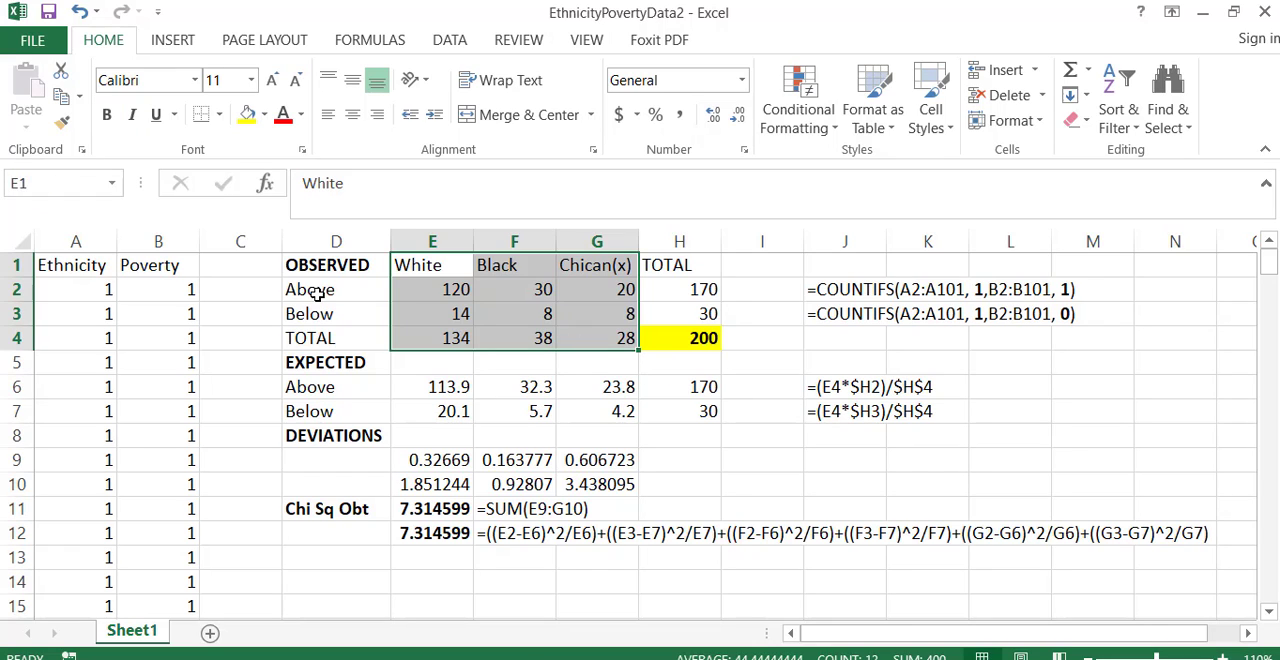
pyautogui.moveTo(317, 289); pyautogui.dragTo(665, 305)
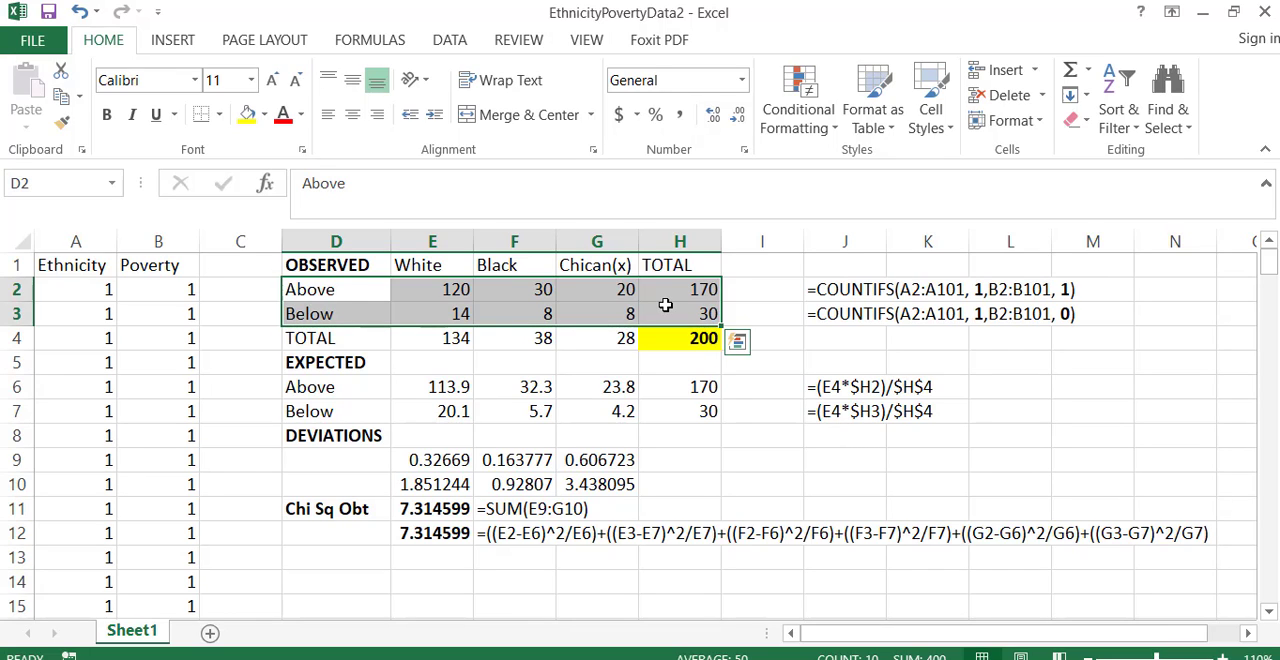
pyautogui.moveTo(426, 262); pyautogui.dragTo(583, 266)
pyautogui.moveTo(357, 284); pyautogui.dragTo(357, 315)
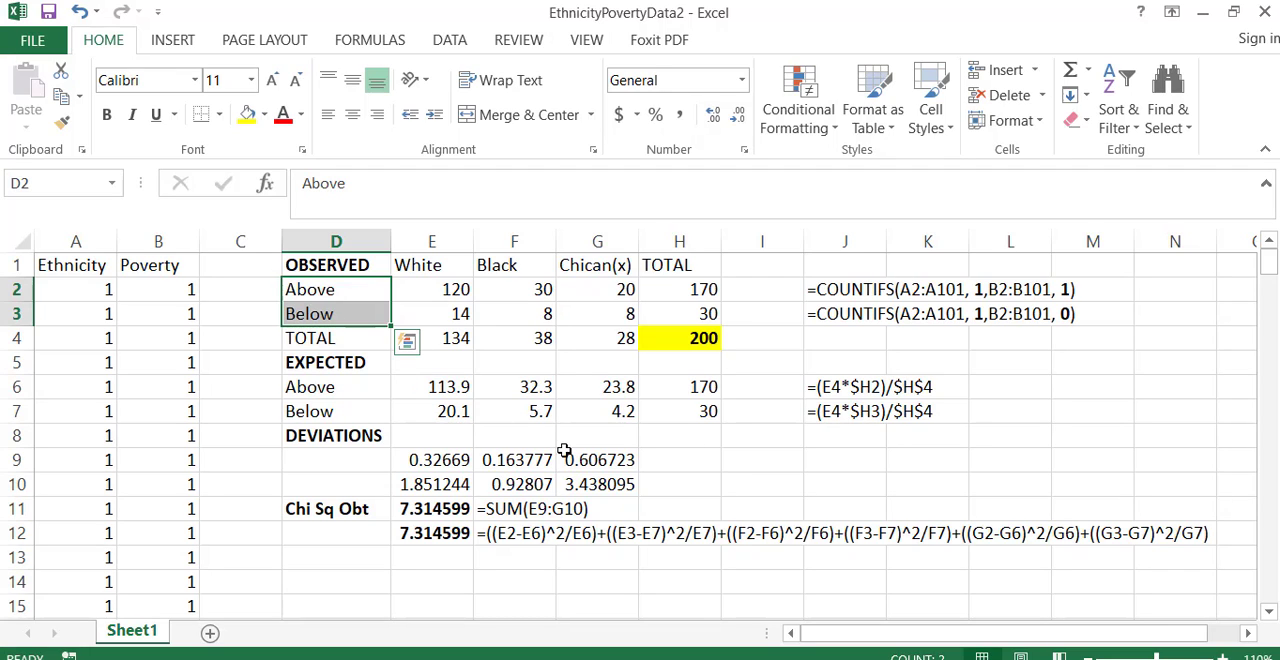
pyautogui.moveTo(450, 510); pyautogui.dragTo(450, 532)
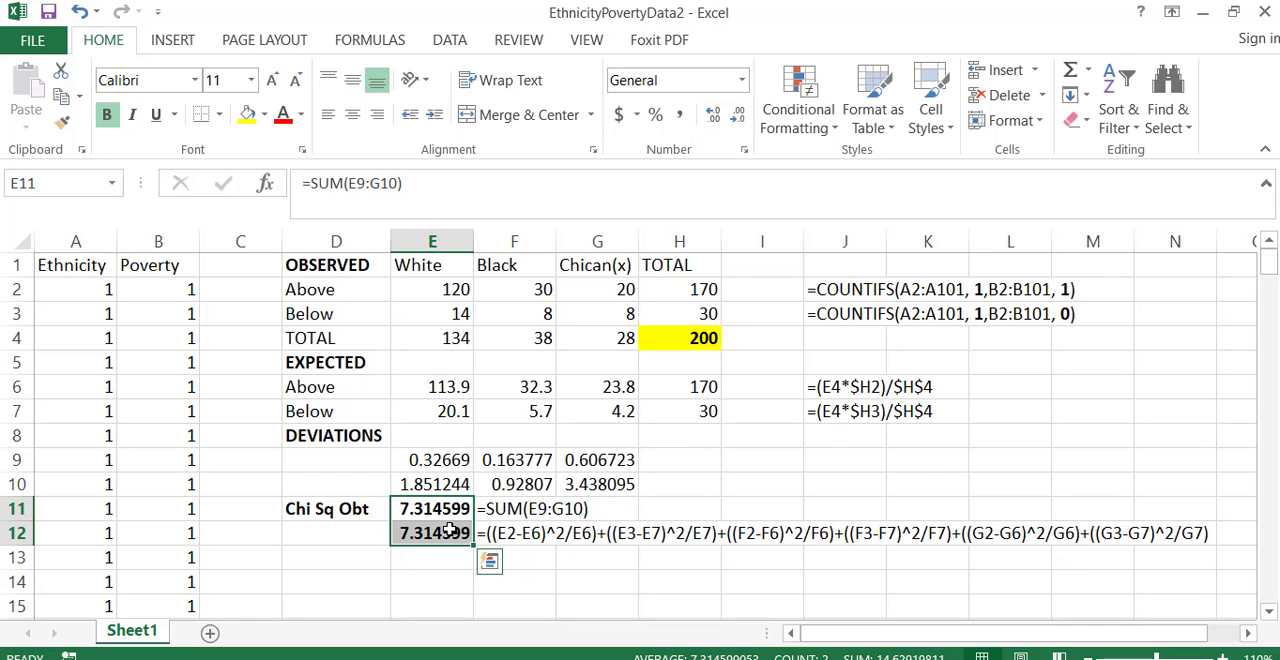
# - Highlight the observed count in E2, the expected count in E6 and the chi-square value in E11 with yellow fill
pyautogui.doubleClick(443, 290)
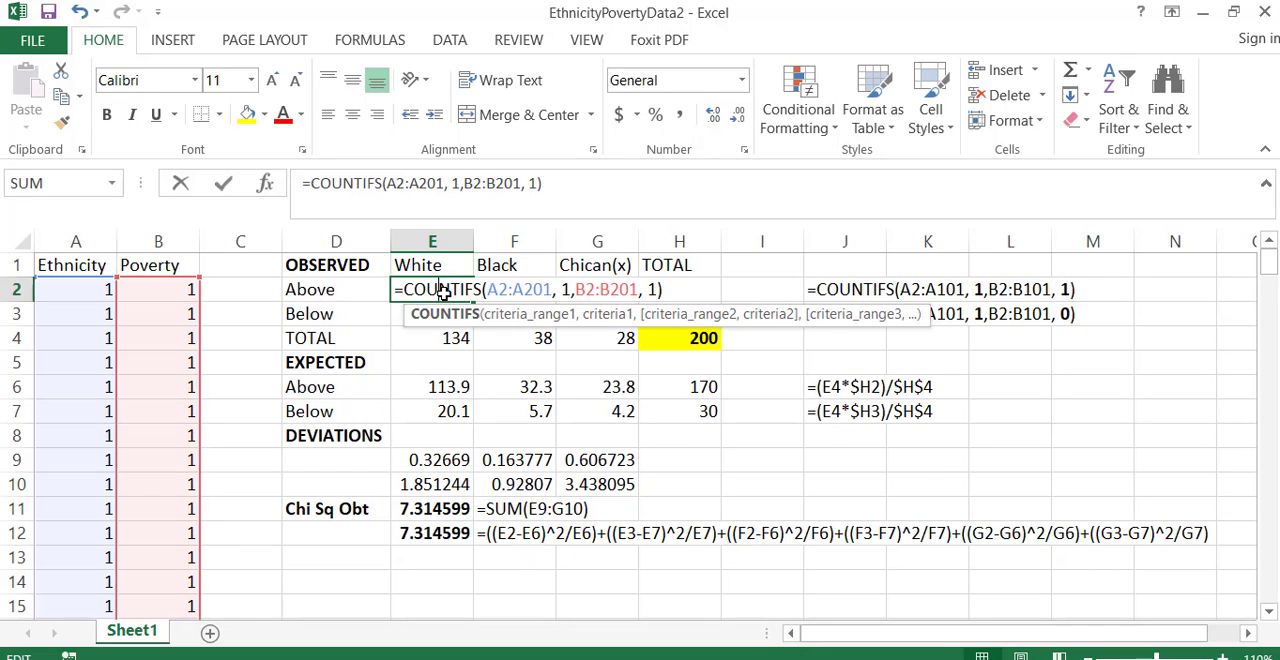
pyautogui.press('Return')
pyautogui.click(443, 290)
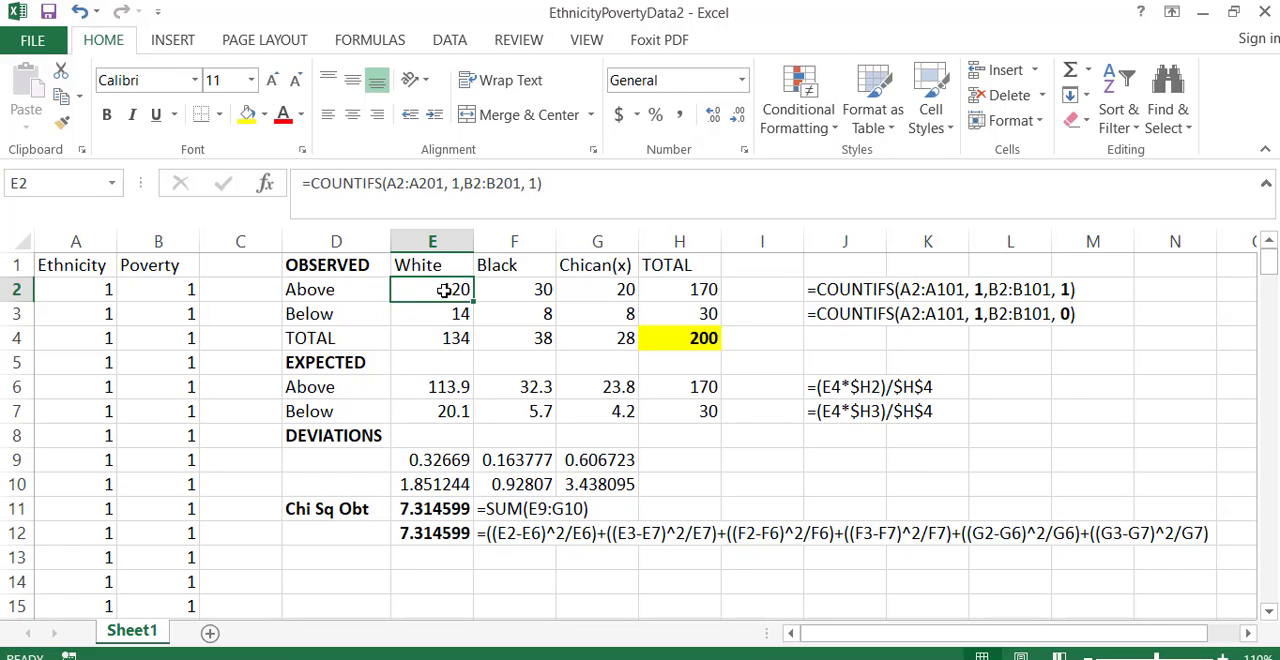
pyautogui.click(247, 114)
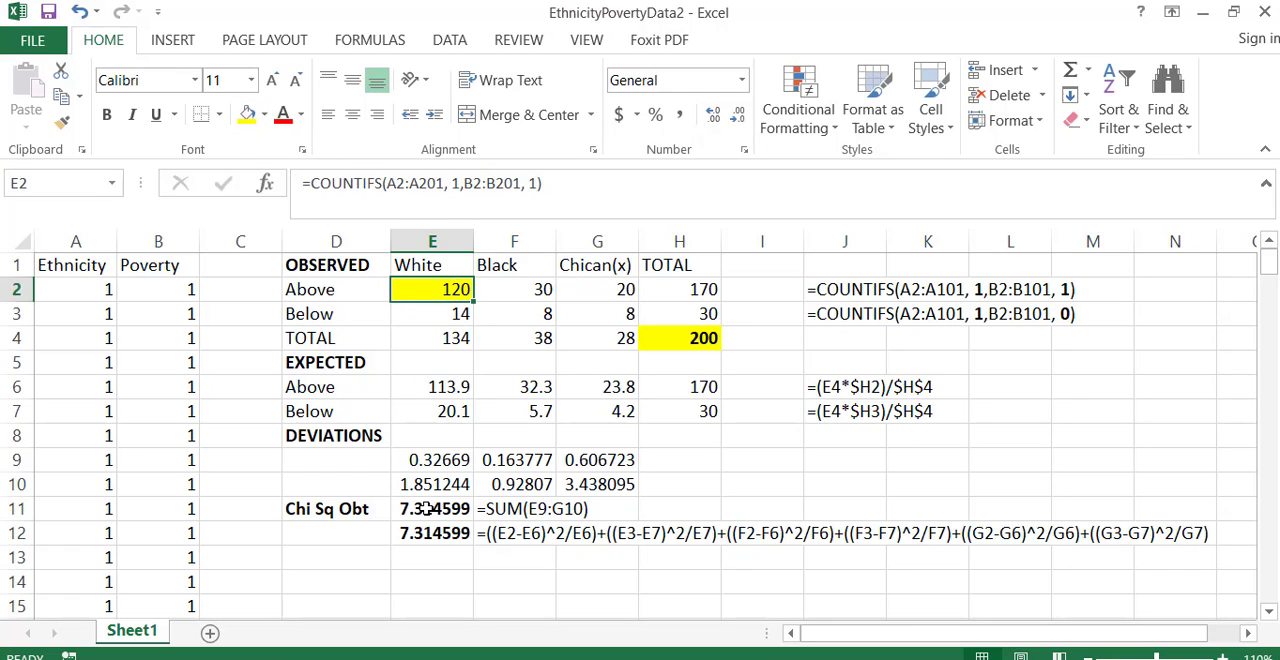
pyautogui.click(440, 390)
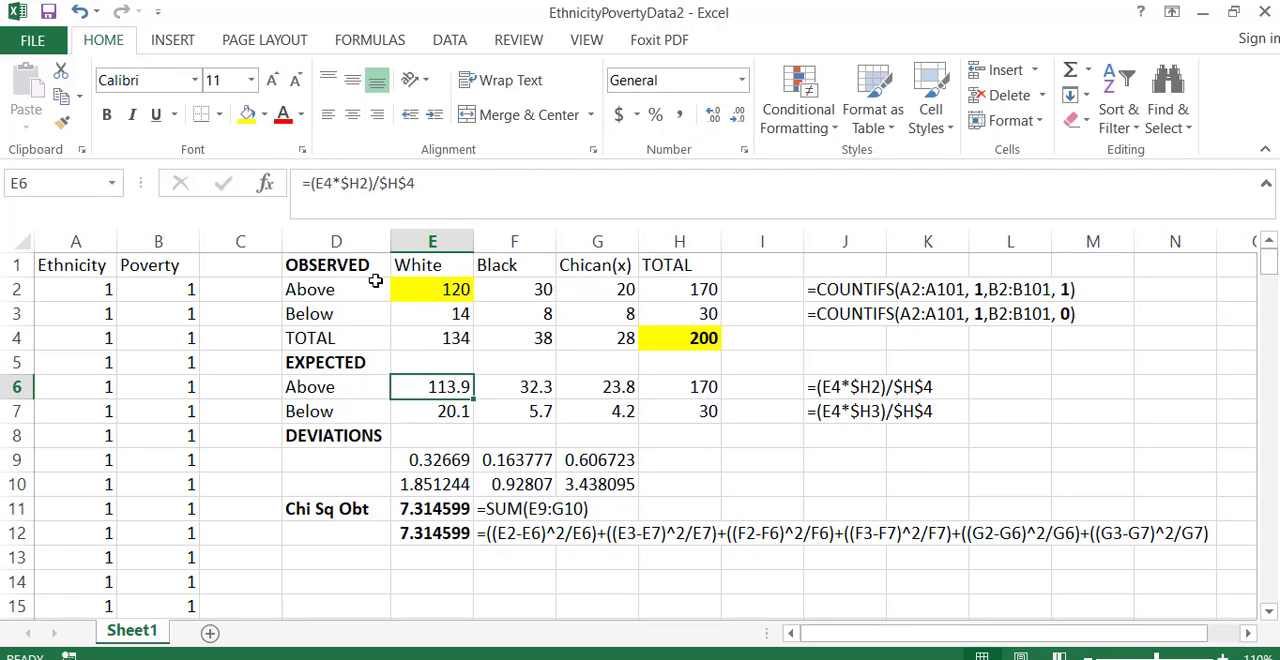
pyautogui.click(252, 116)
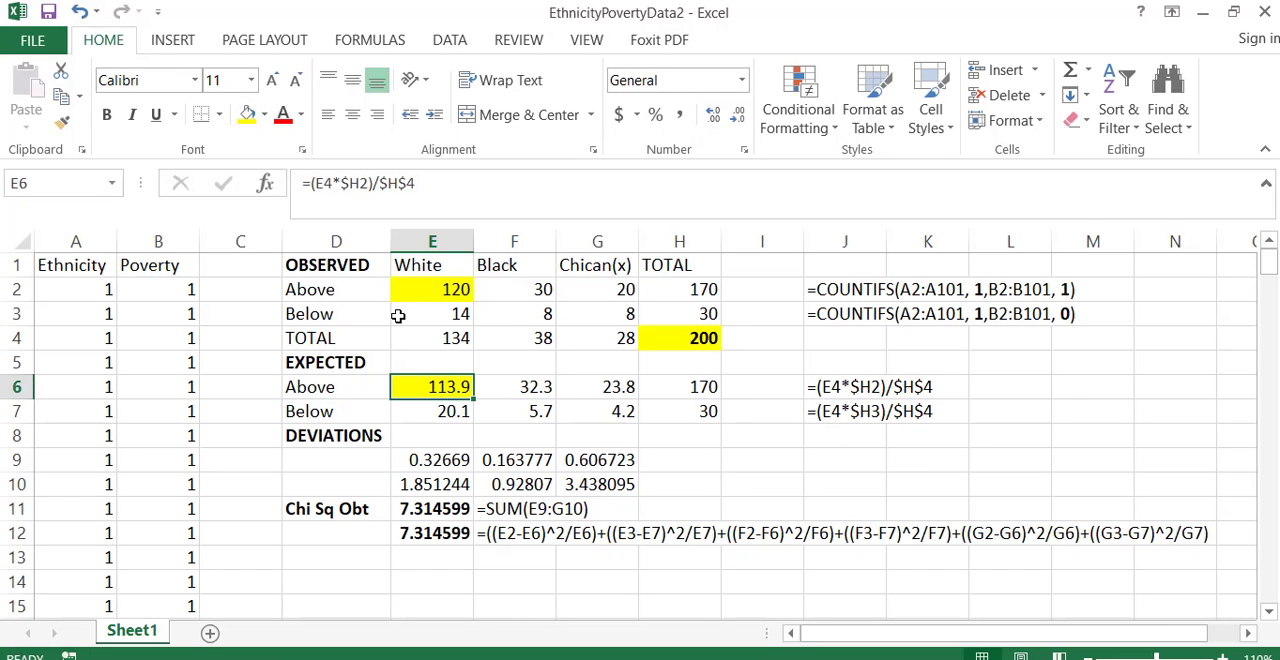
pyautogui.click(445, 511)
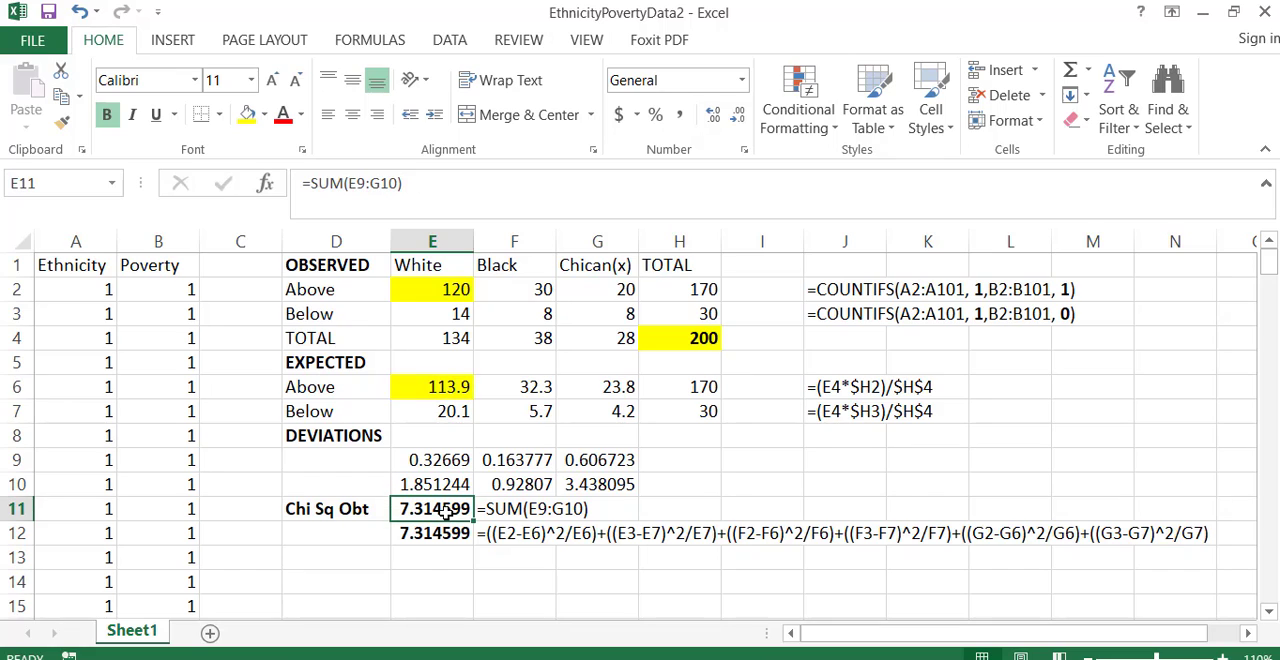
pyautogui.click(250, 116)
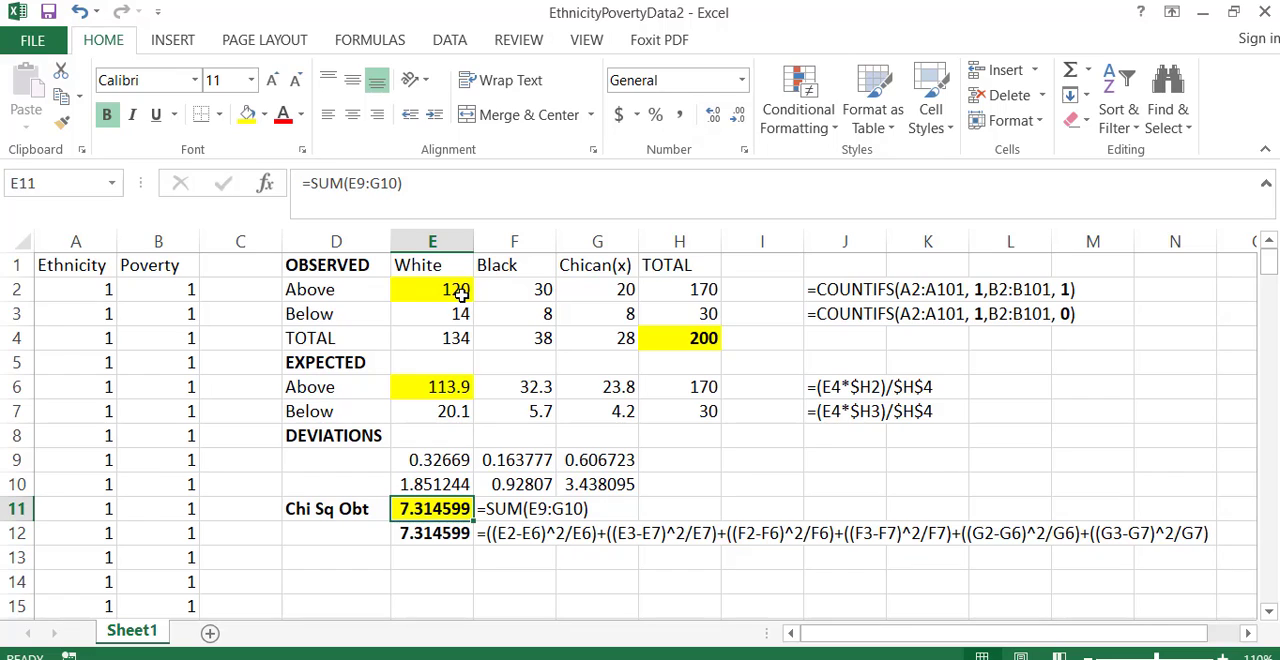
pyautogui.click(458, 295)
pyautogui.click(448, 390)
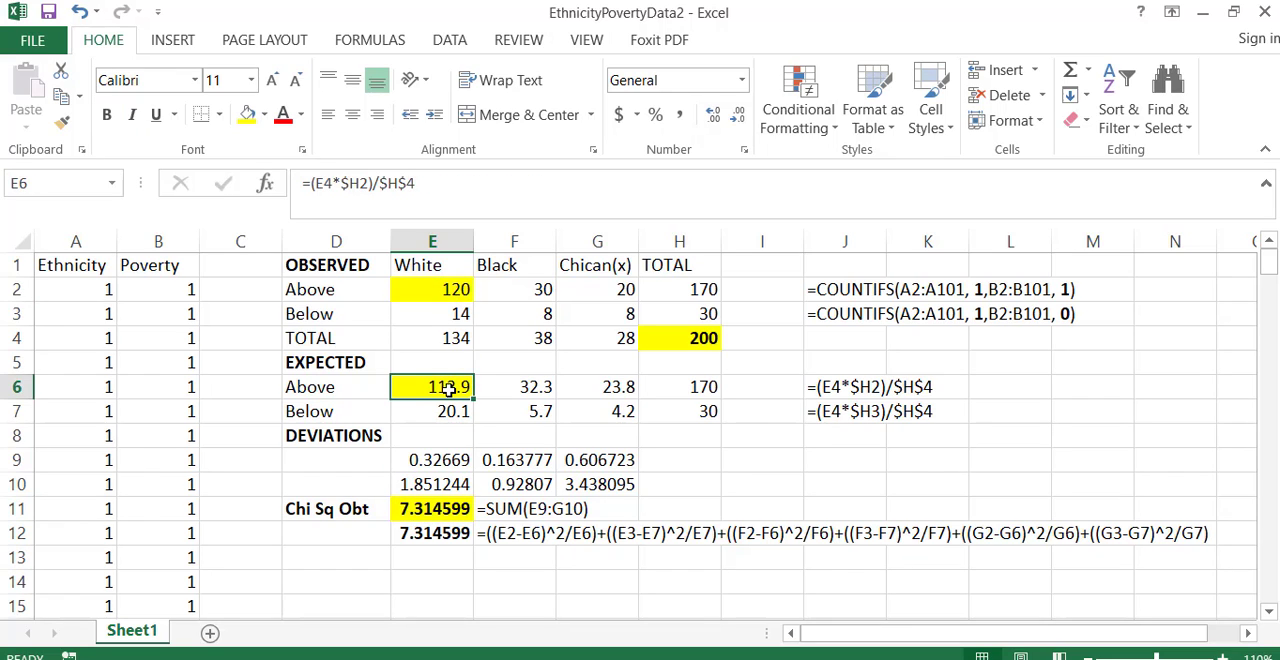
# - Compute Cramer's V in E14 of EthnicityPovertyData2 with =SQRT(E11/(H4+1)), following the formula on the last slide of the ChiSquare presentation
pyautogui.click(440, 510)
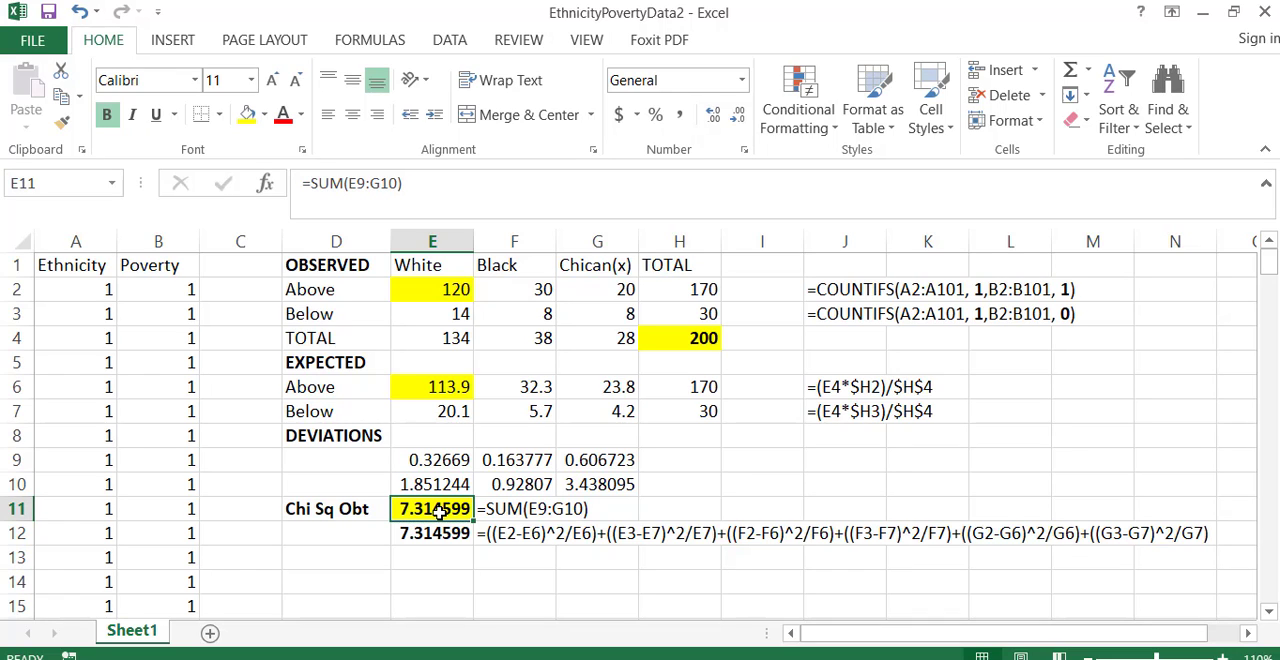
pyautogui.click(440, 583)
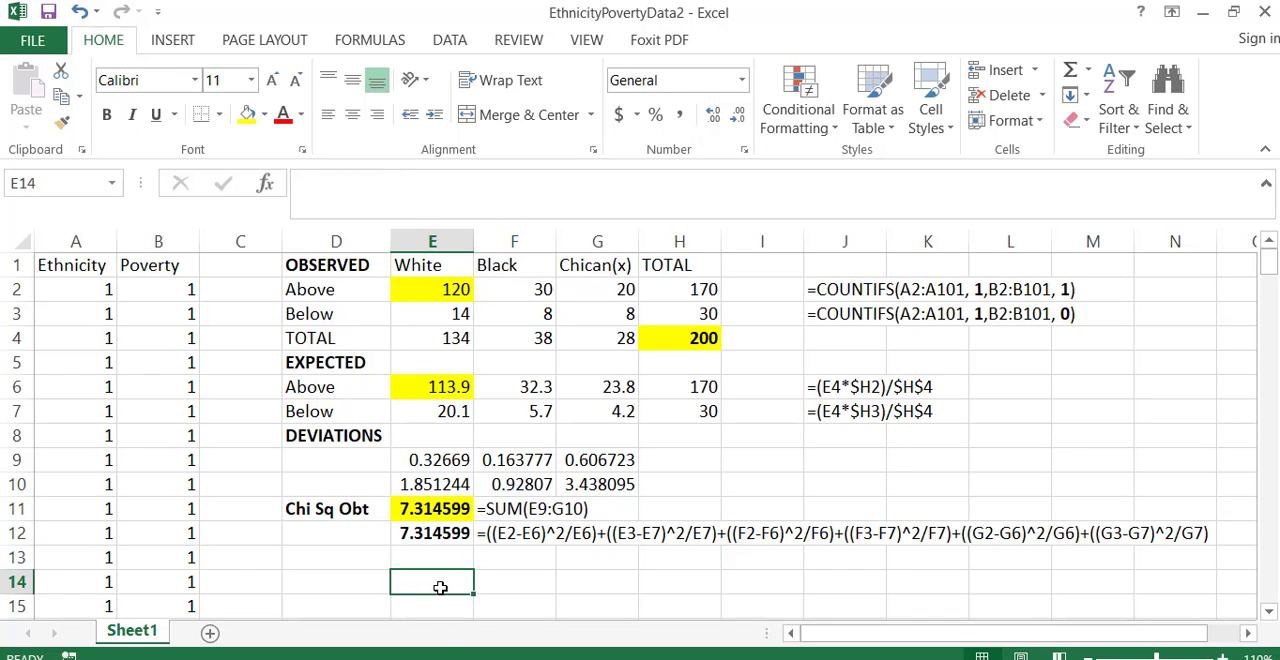
pyautogui.write('=')
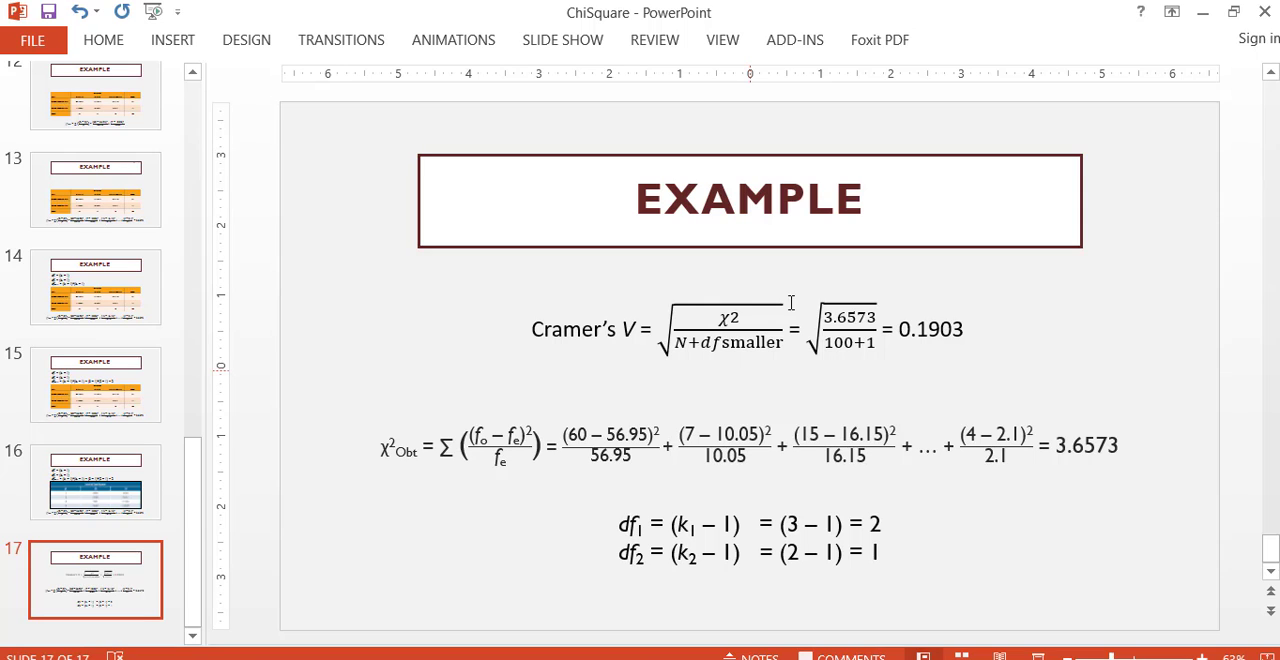
pyautogui.click(1205, 27)
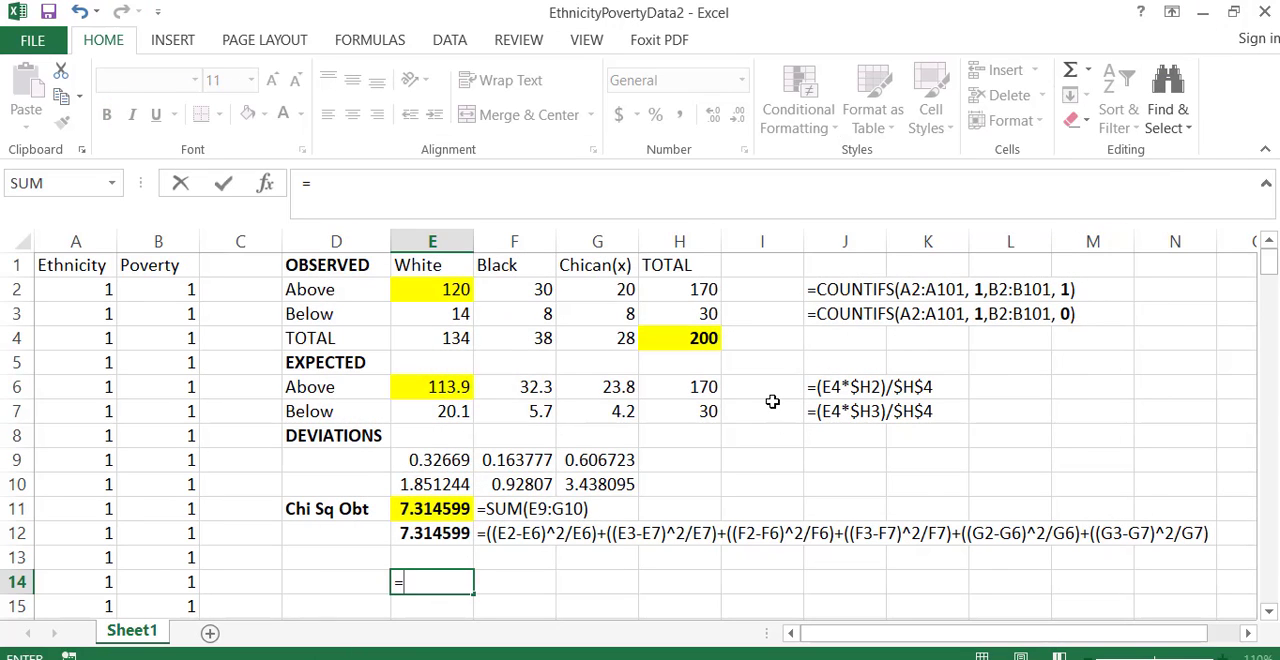
pyautogui.write('sqrt')
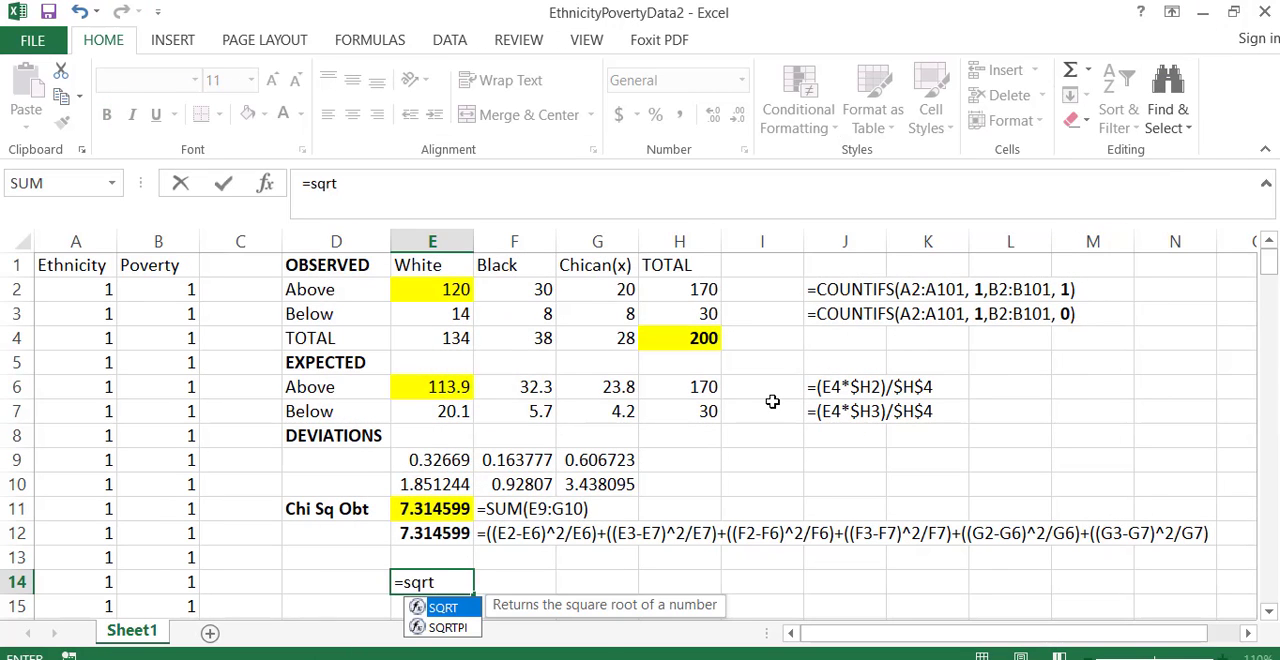
pyautogui.write('(')
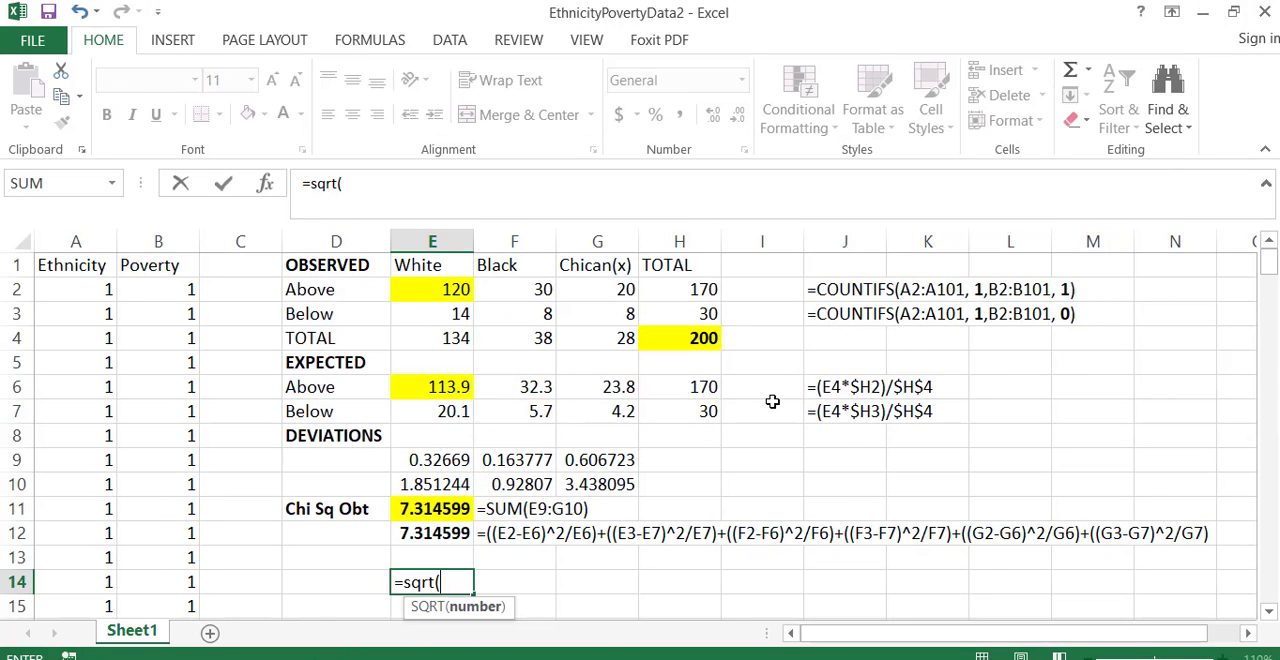
pyautogui.click(455, 510)
pyautogui.write('/(')
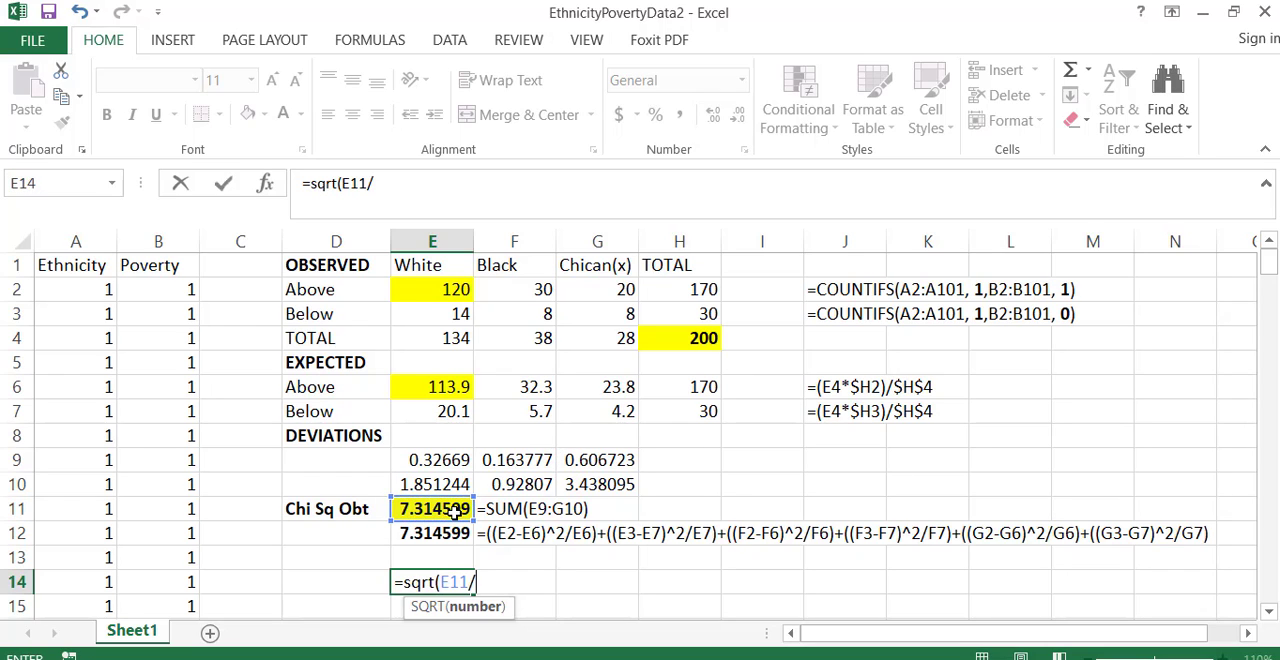
pyautogui.click(694, 338)
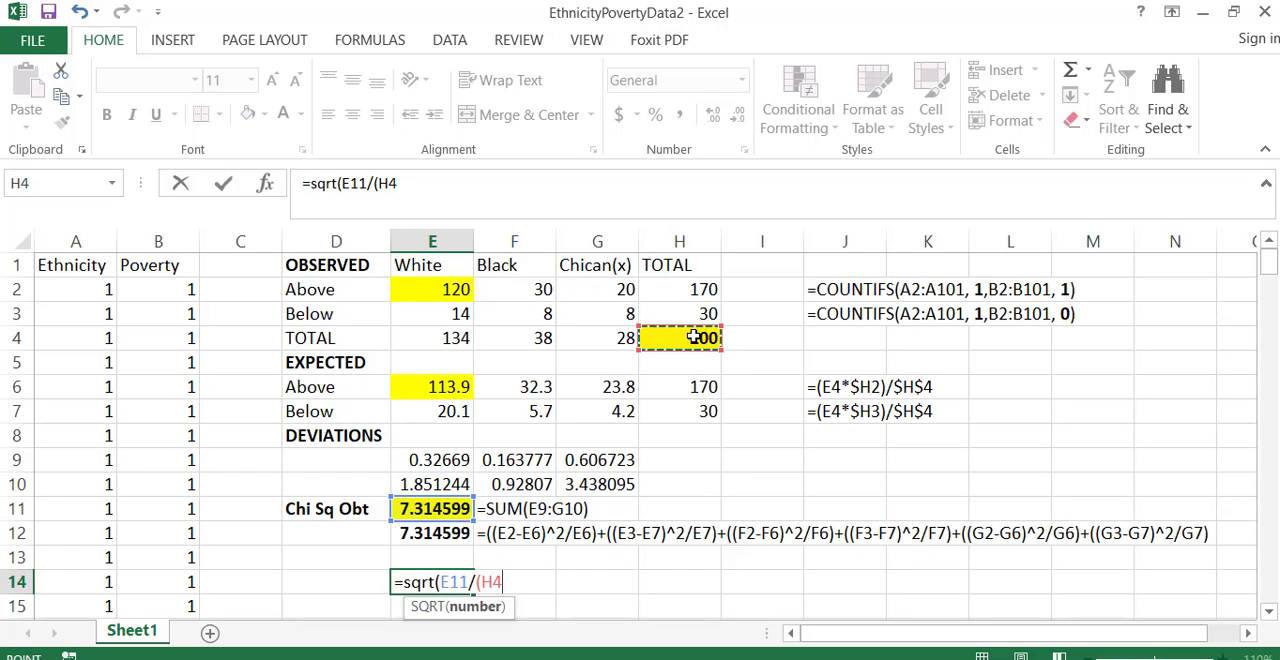
pyautogui.write('+')
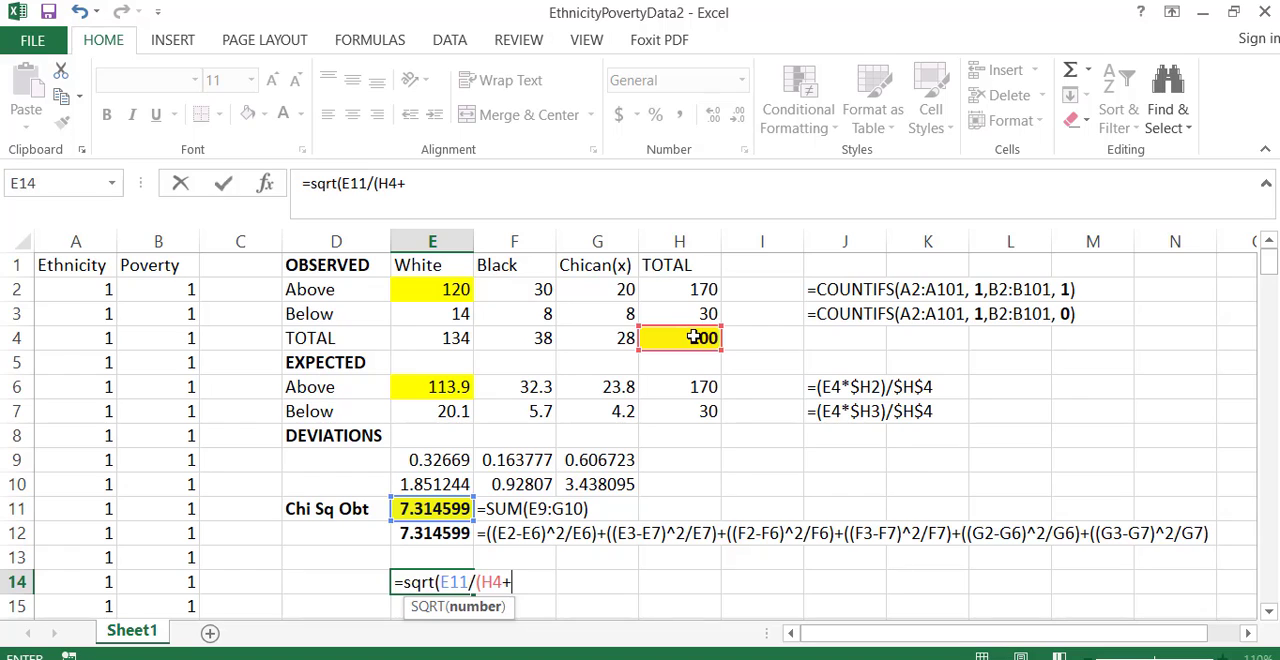
pyautogui.write('1))')
pyautogui.press('Return')
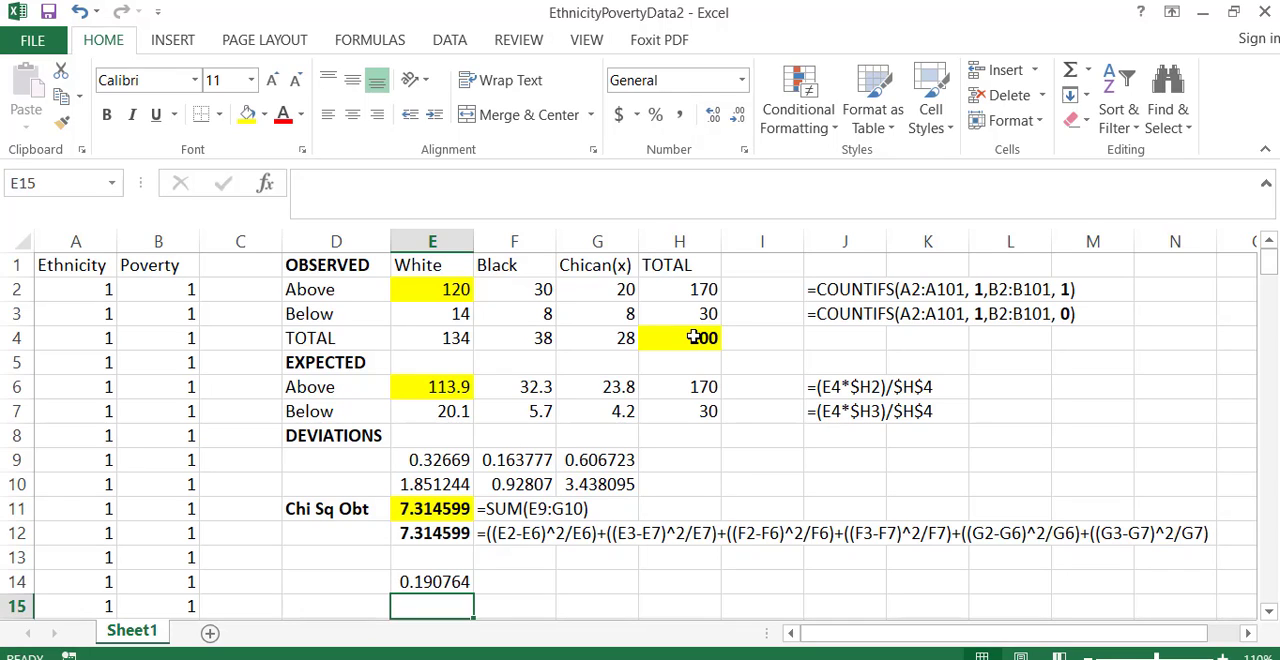
# - Copy the Cramer's V formula from E14 of EthnicityPovertyData2 into E14 of EthnicityPovertyData_Answers
pyautogui.press('Up')
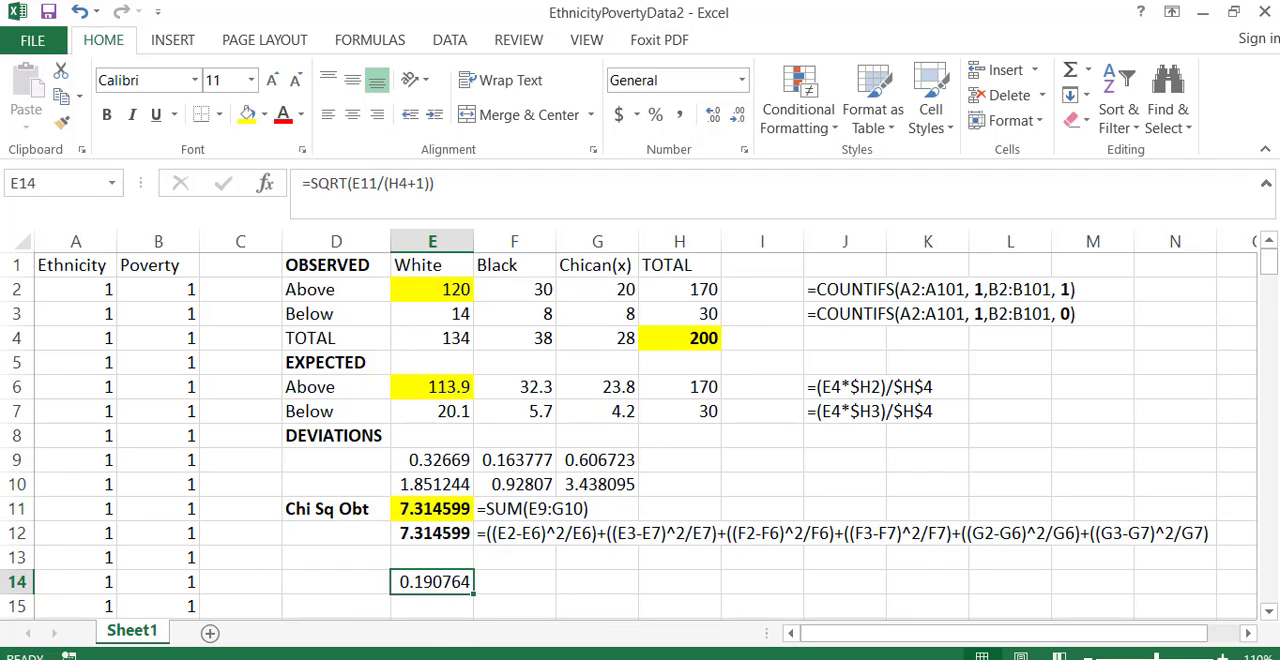
pyautogui.click(440, 658)
pyautogui.click(589, 632)
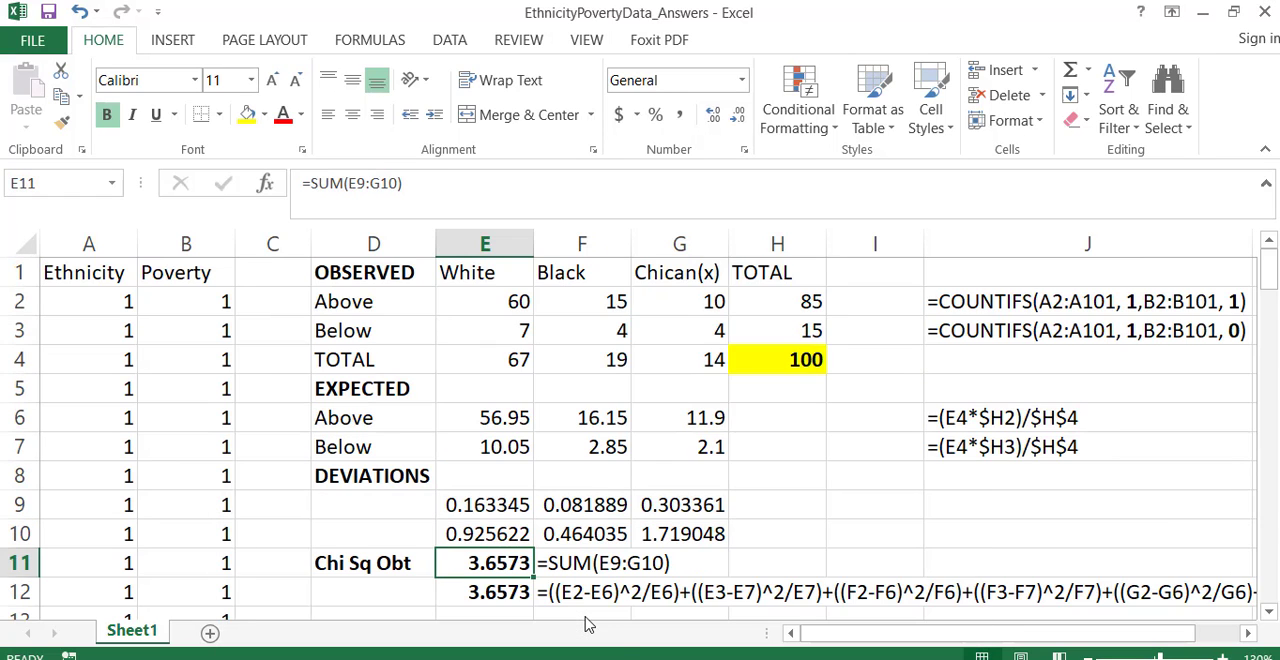
pyautogui.moveTo(440, 658)
pyautogui.click(463, 580)
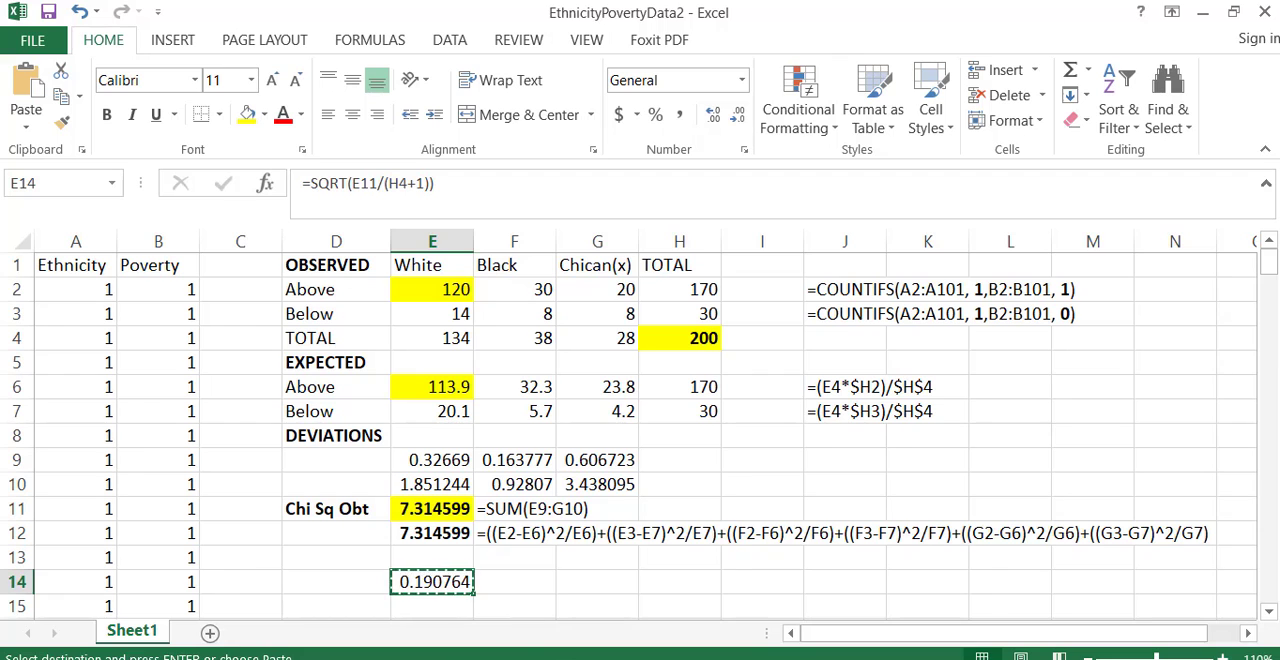
pyautogui.moveTo(500, 658)
pyautogui.click(557, 643)
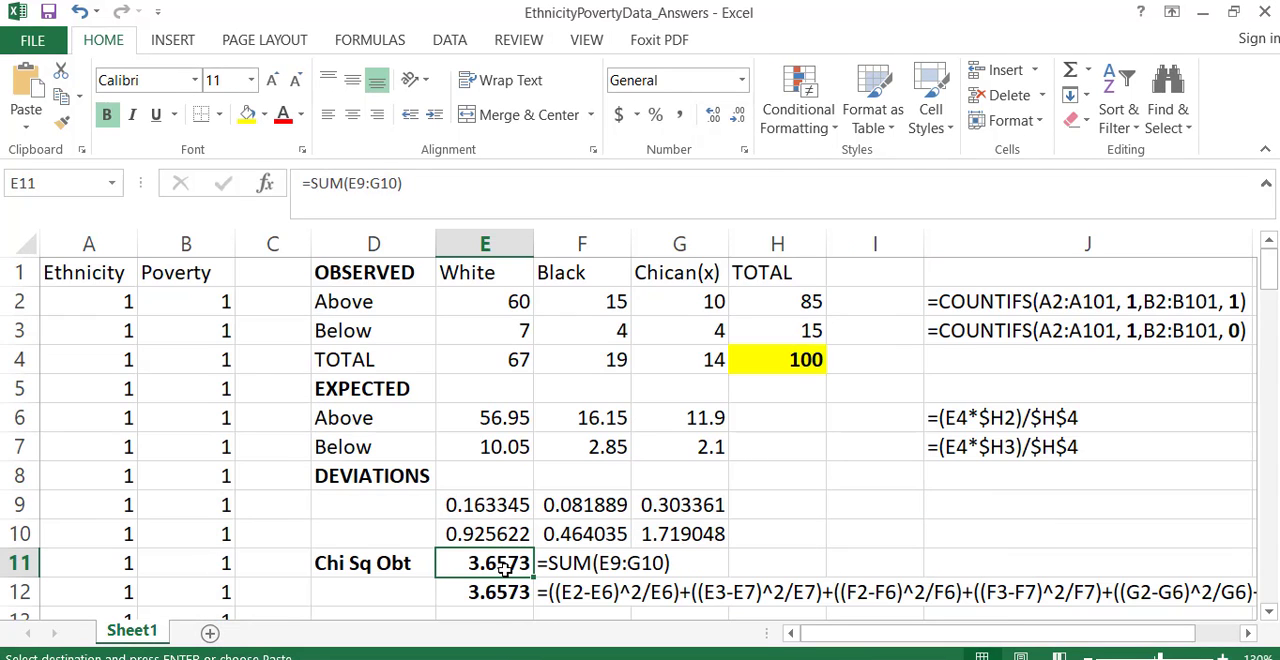
pyautogui.scroll(-2, 505, 566)
pyautogui.click(489, 507)
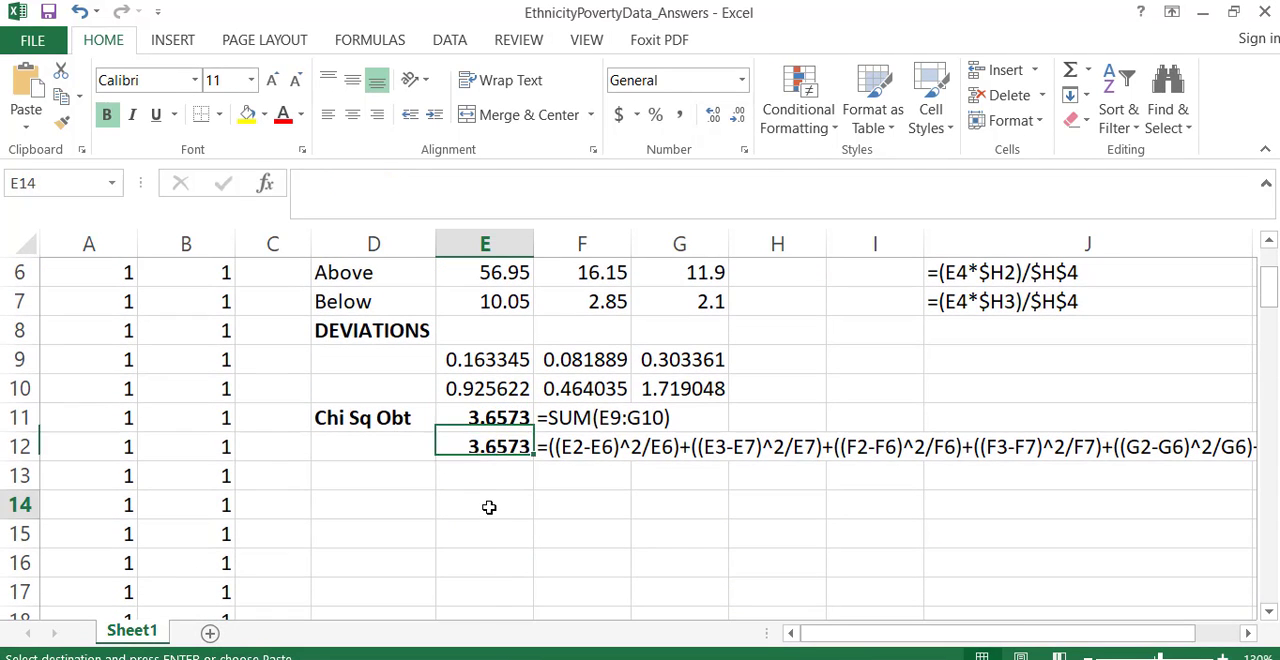
pyautogui.hotkey('ctrl', 'v')
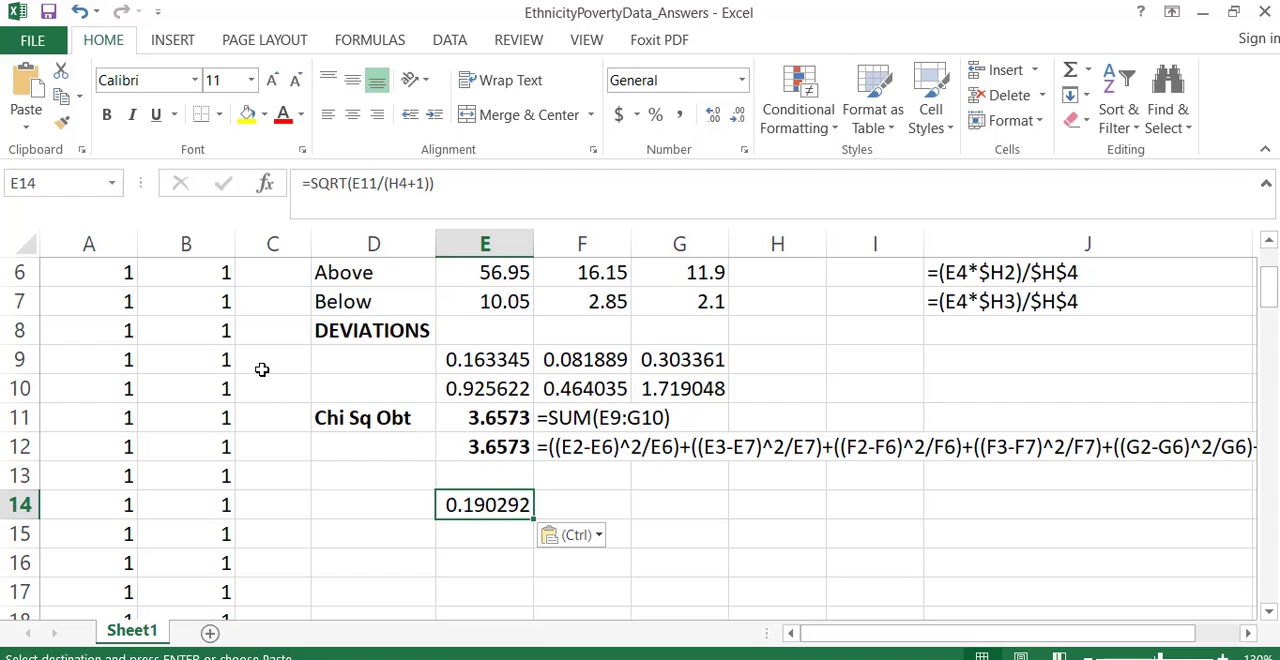
# - Select the Ethnicity and Poverty data columns in EthnicityPovertyData_Answers to review the raw data behind the tables
pyautogui.scroll(2, 255, 368)
pyautogui.moveTo(89, 250); pyautogui.dragTo(152, 250)
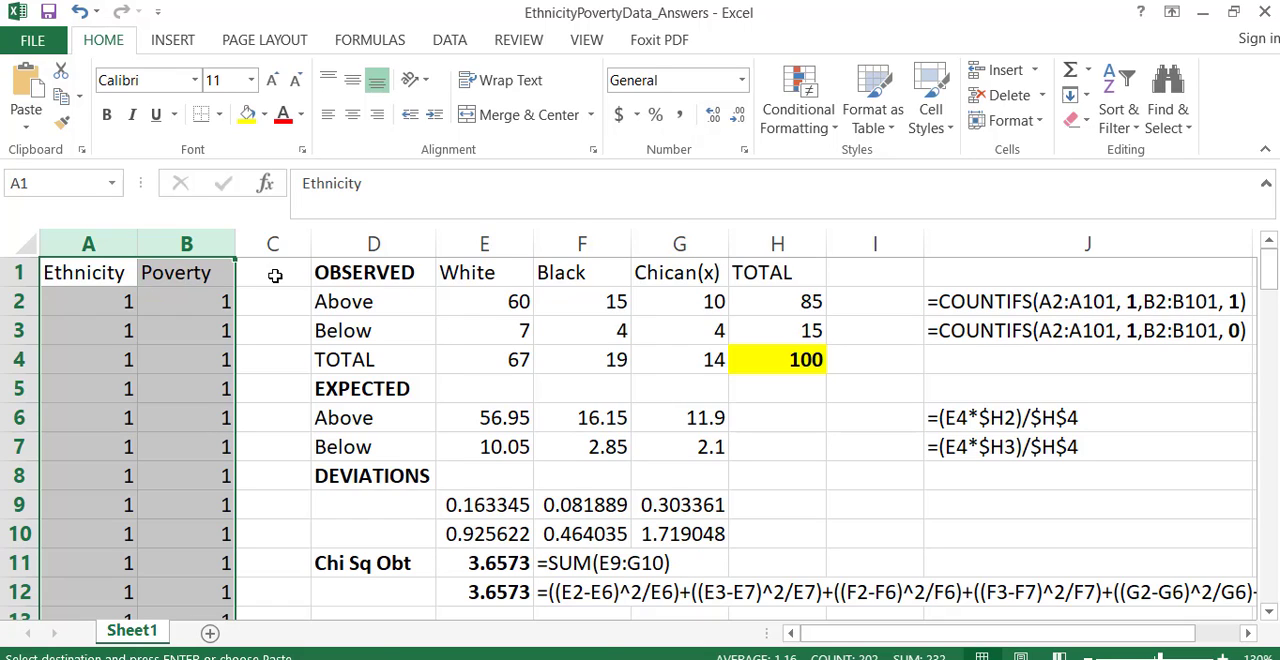
pyautogui.scroll(-1, 655, 417)
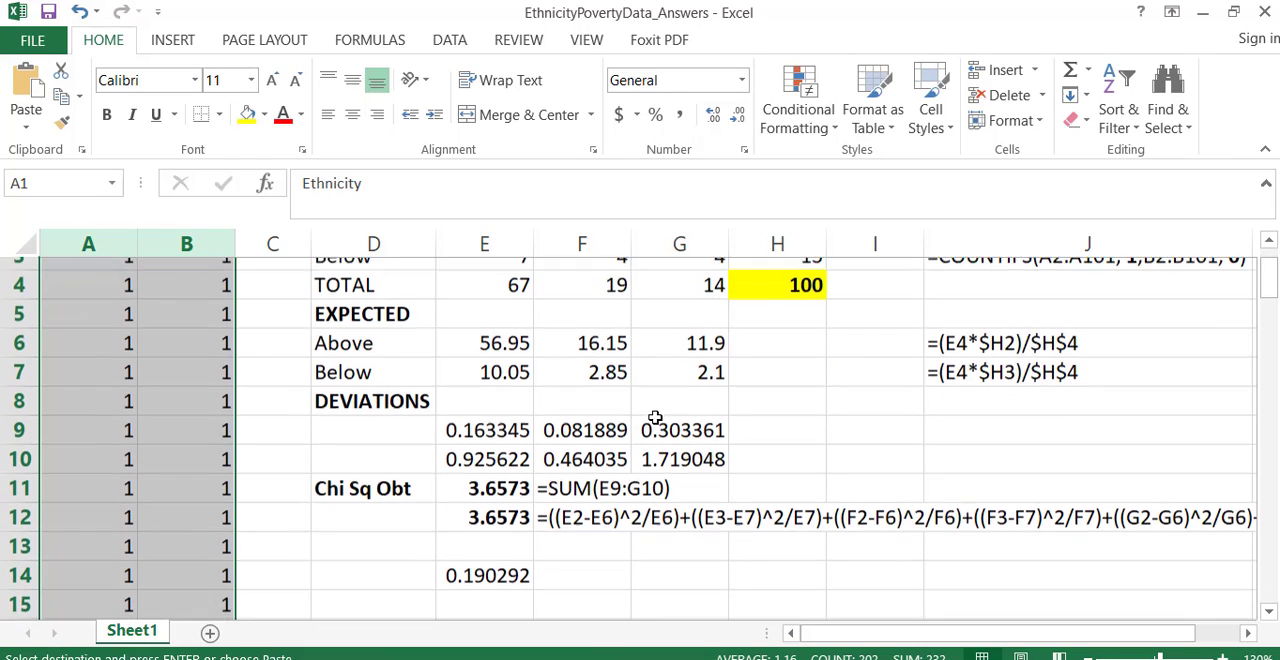
# - Make the Cramer's V result in E14 bold in both EthnicityPovertyData_Answers and EthnicityPovertyData2
pyautogui.click(486, 563)
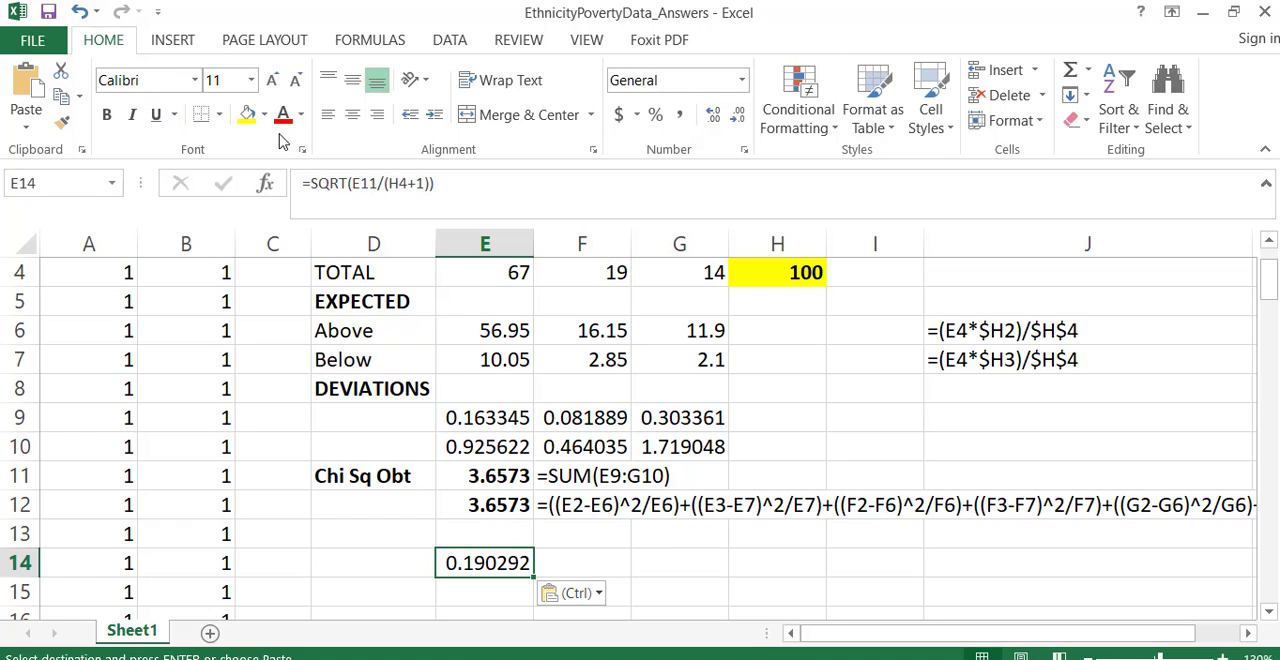
pyautogui.click(108, 115)
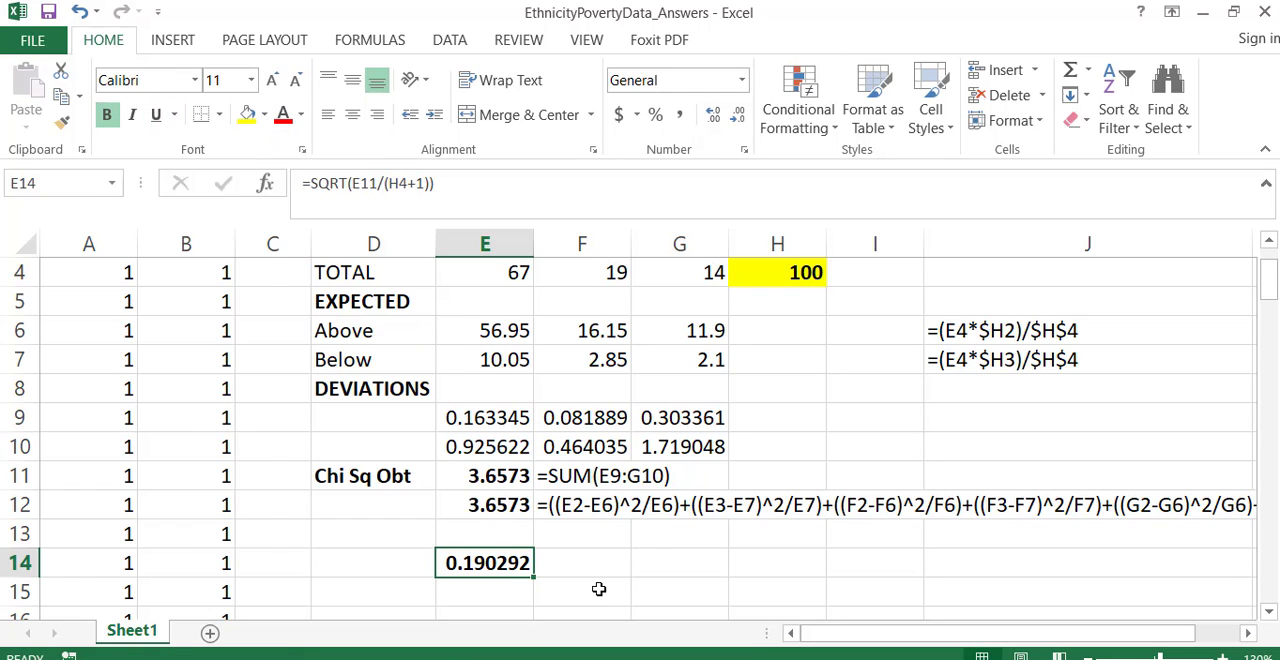
pyautogui.click(604, 658)
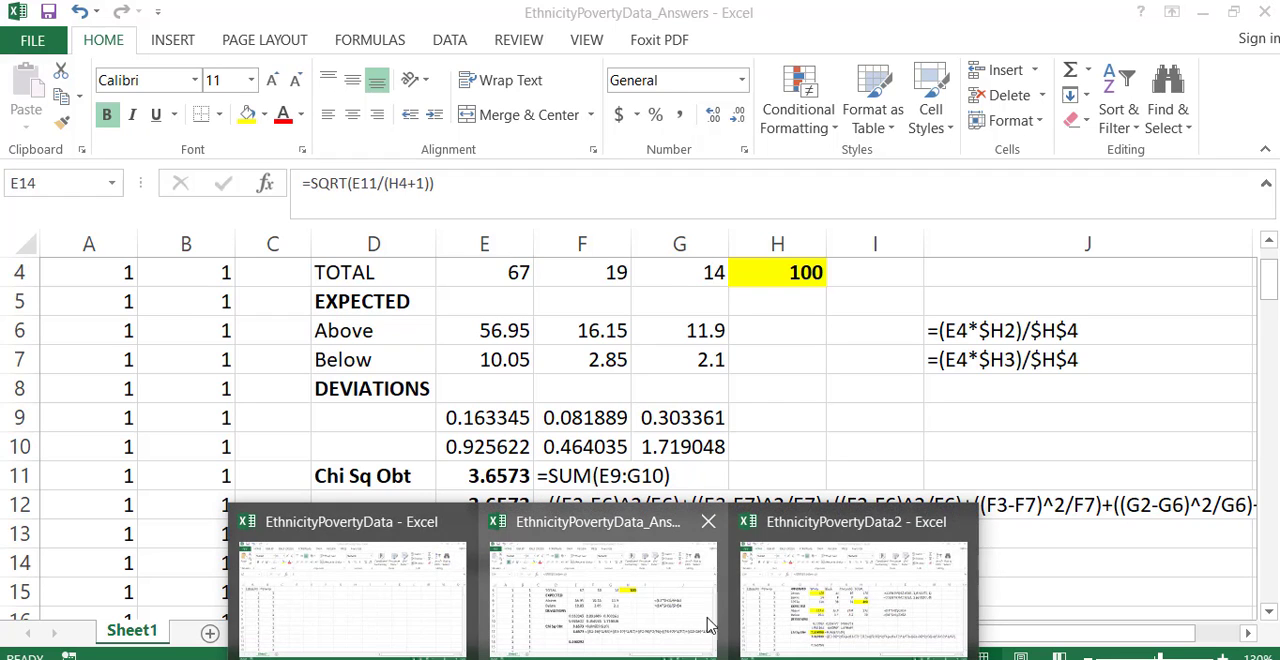
pyautogui.click(783, 625)
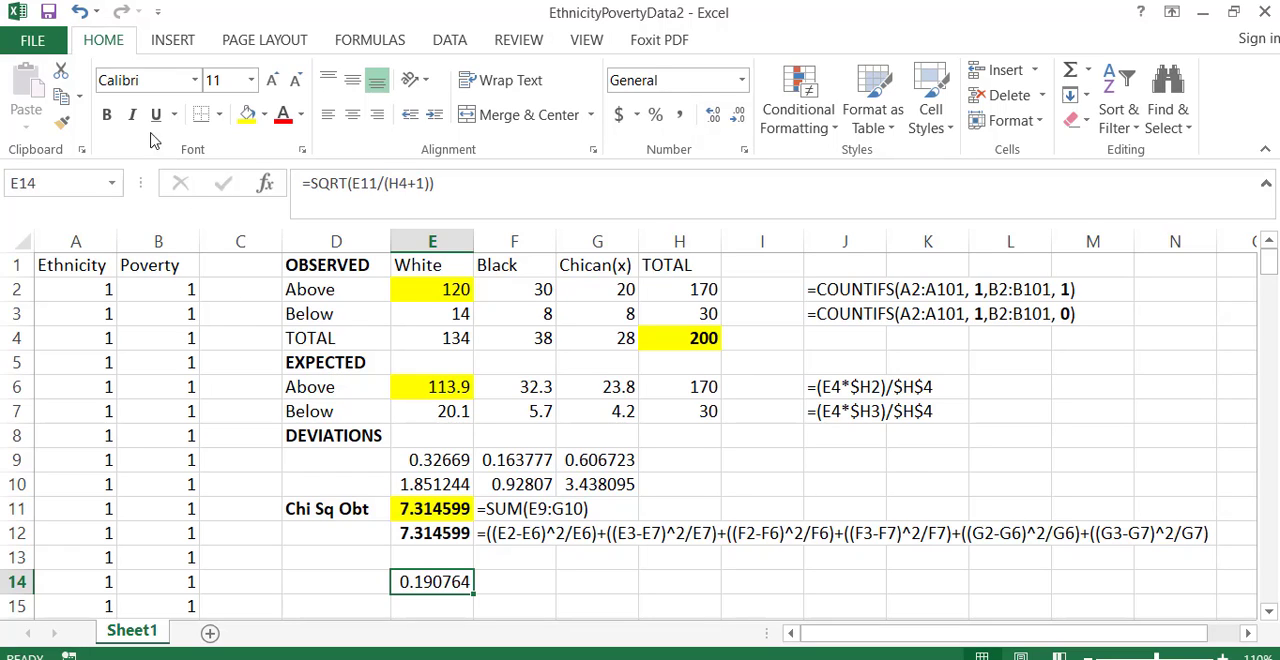
pyautogui.click(106, 114)
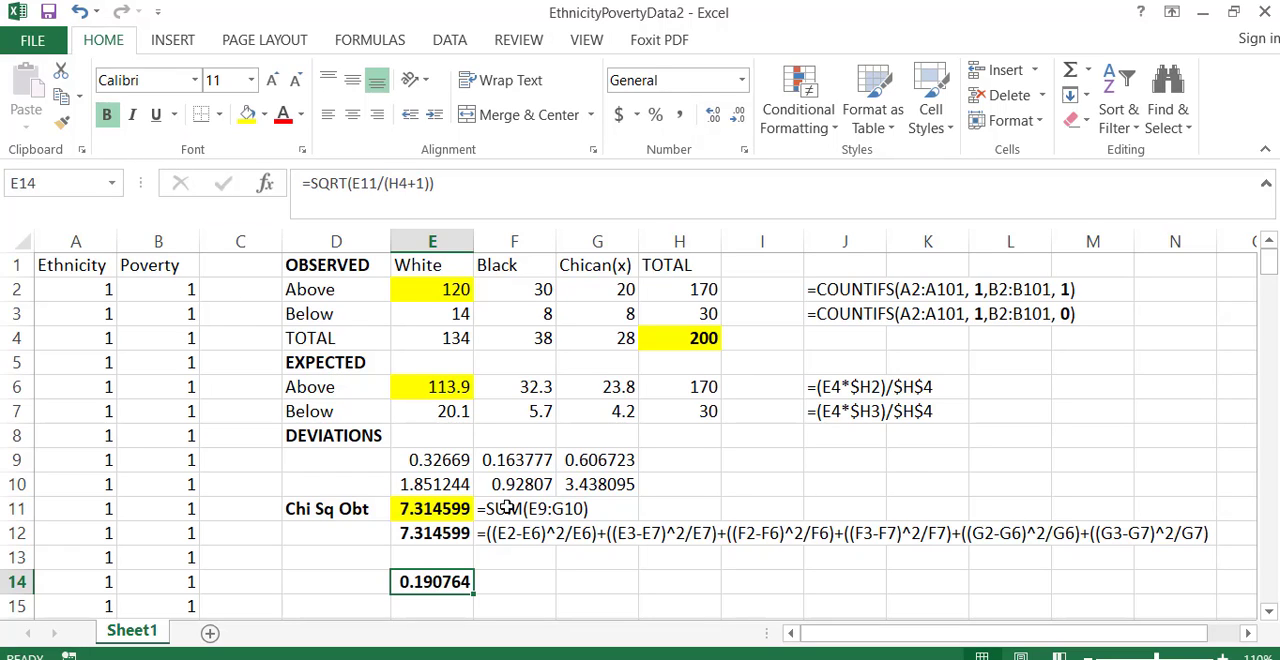
# - Review the chi-square value in E11 alongside the Cramer's V result in E14
pyautogui.click(535, 584)
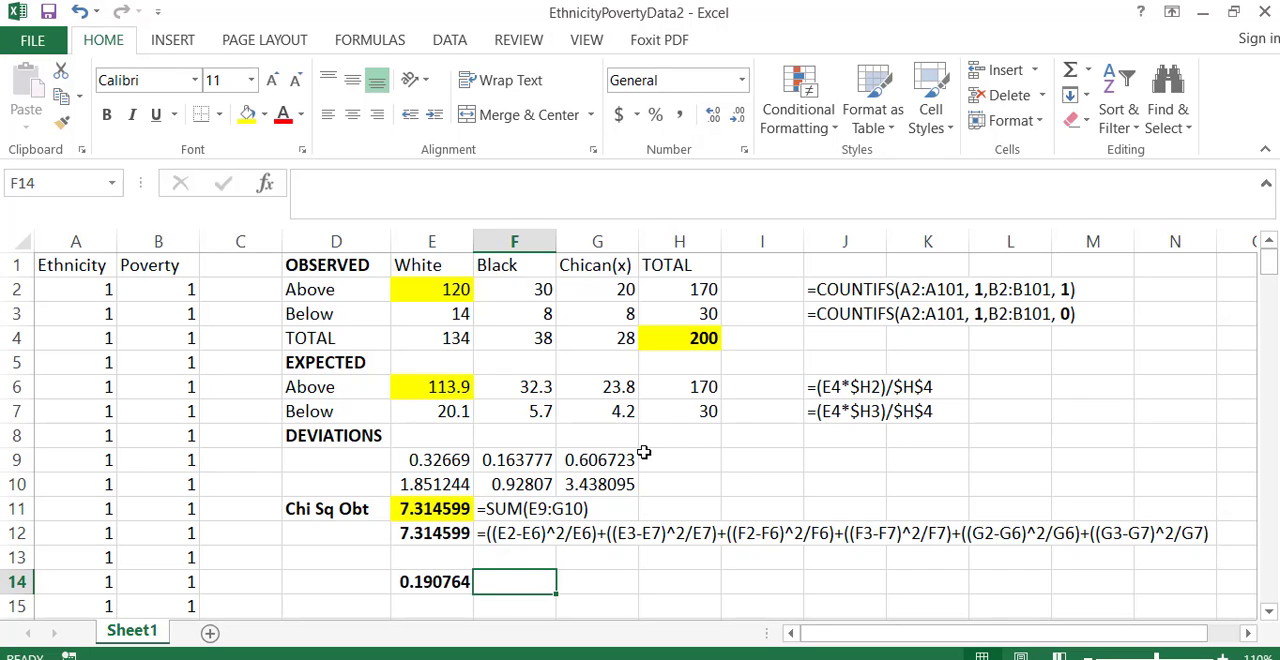
pyautogui.click(432, 510)
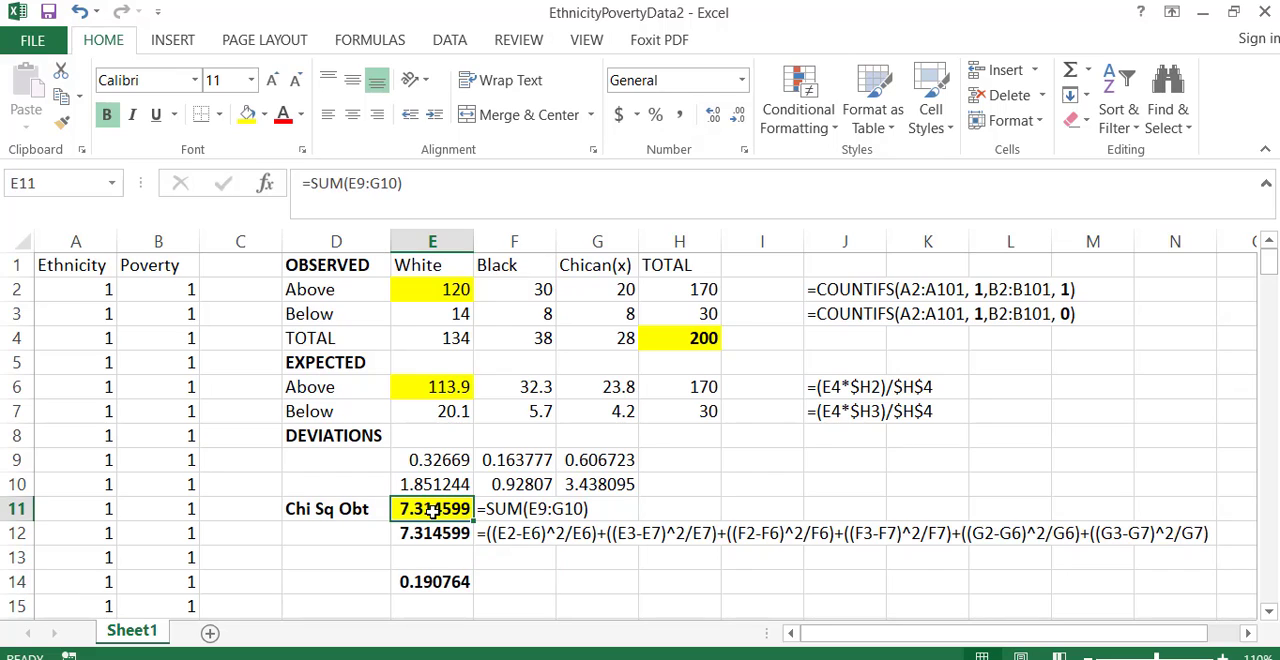
pyautogui.click(436, 584)
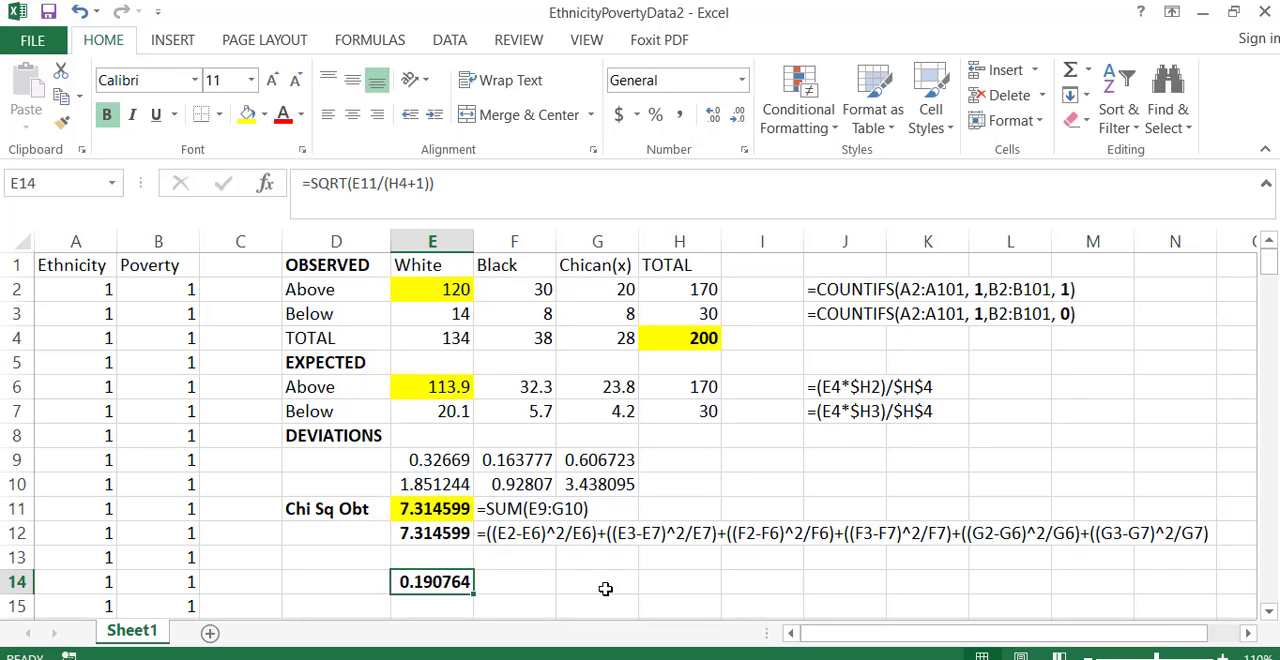
# - Label the result in row 14 by entering "Cramer's V" in D14
pyautogui.click(305, 581)
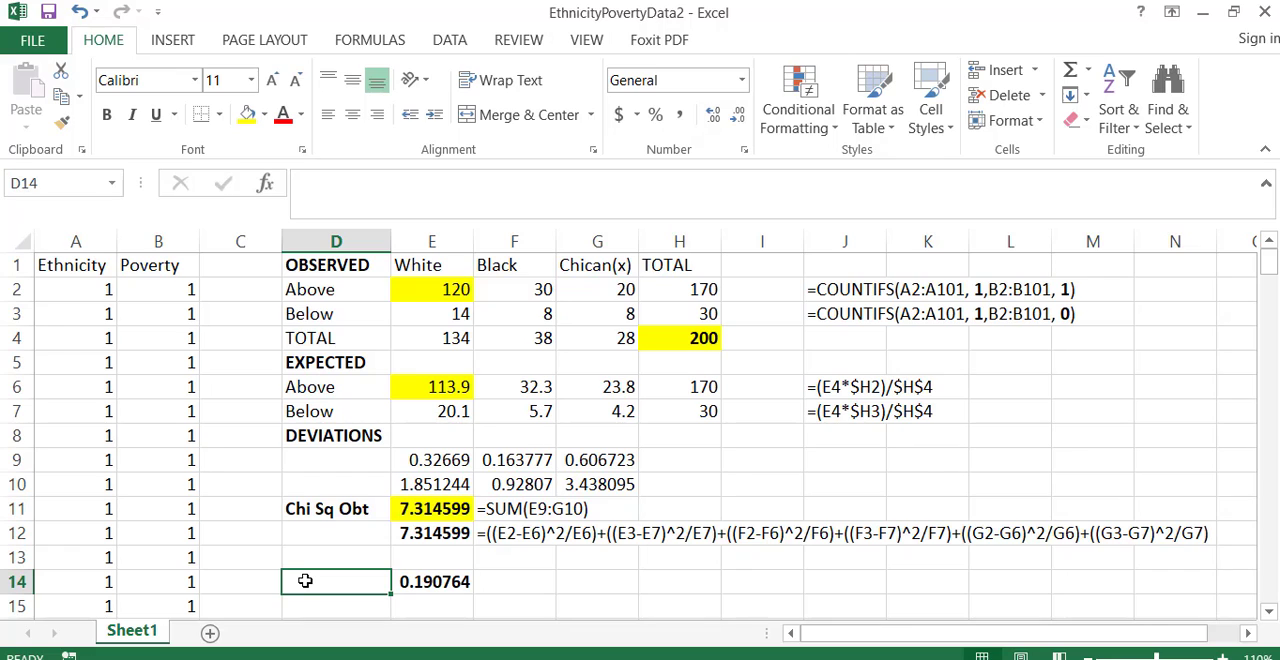
pyautogui.write('Crame')
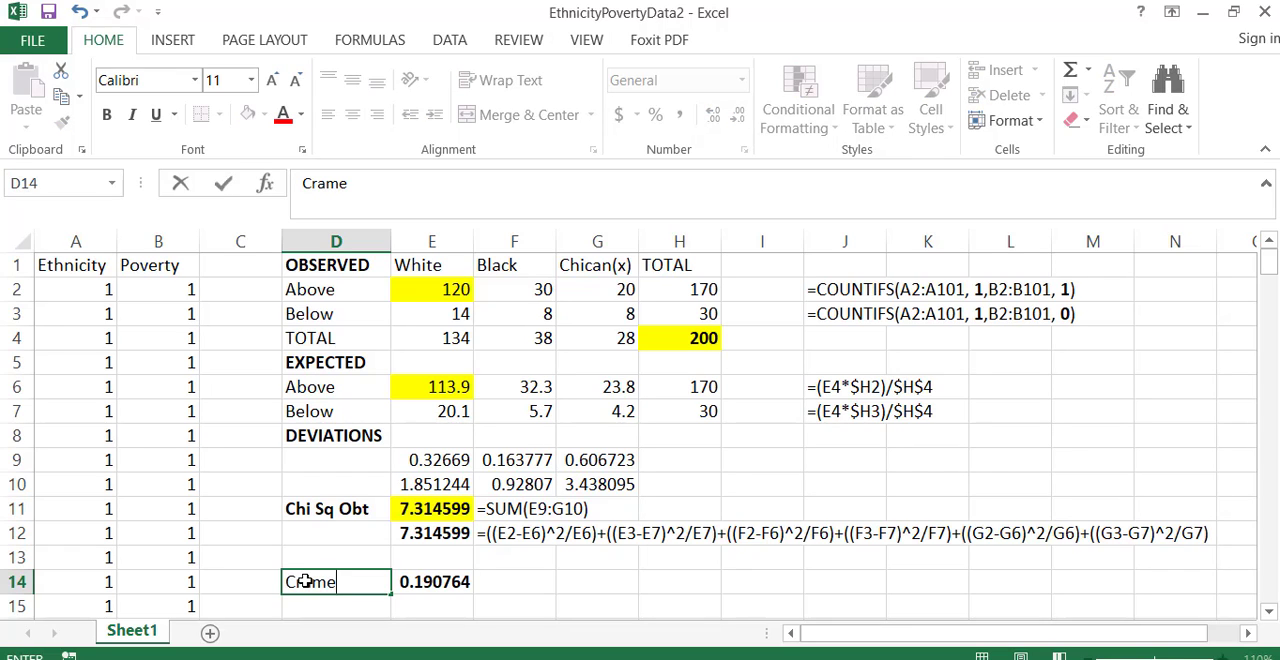
pyautogui.write("r's V")
pyautogui.hotkey('ctrl', 'Return')
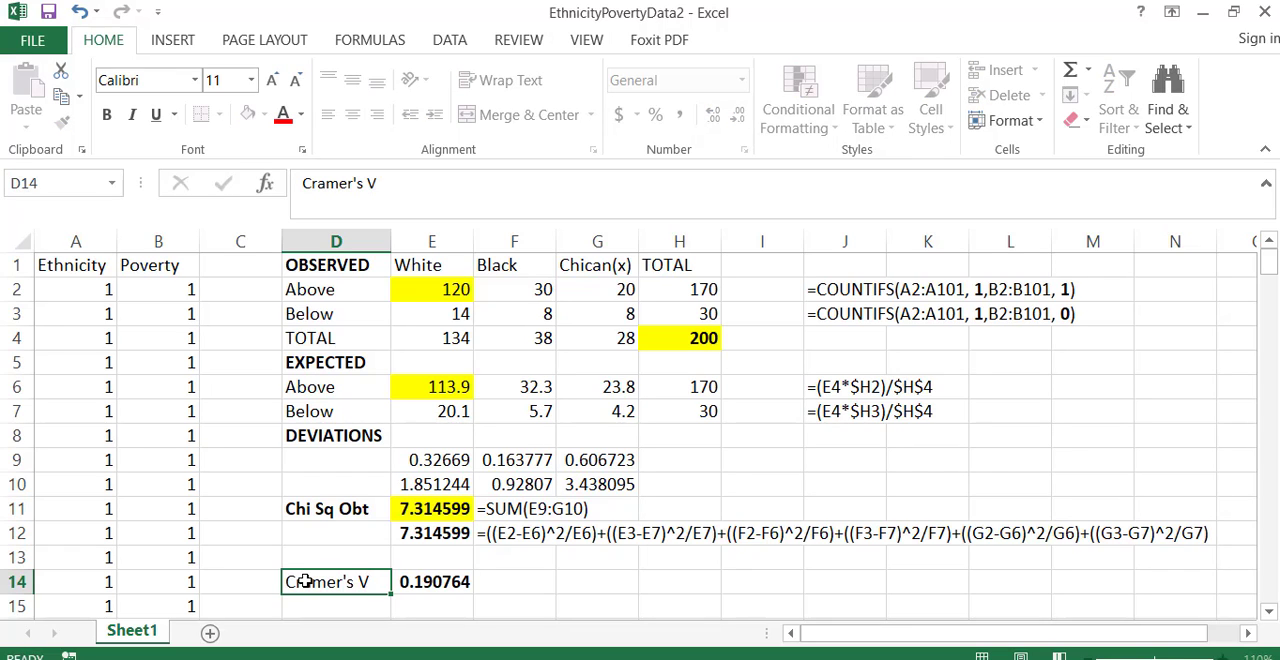
pyautogui.press('Return')
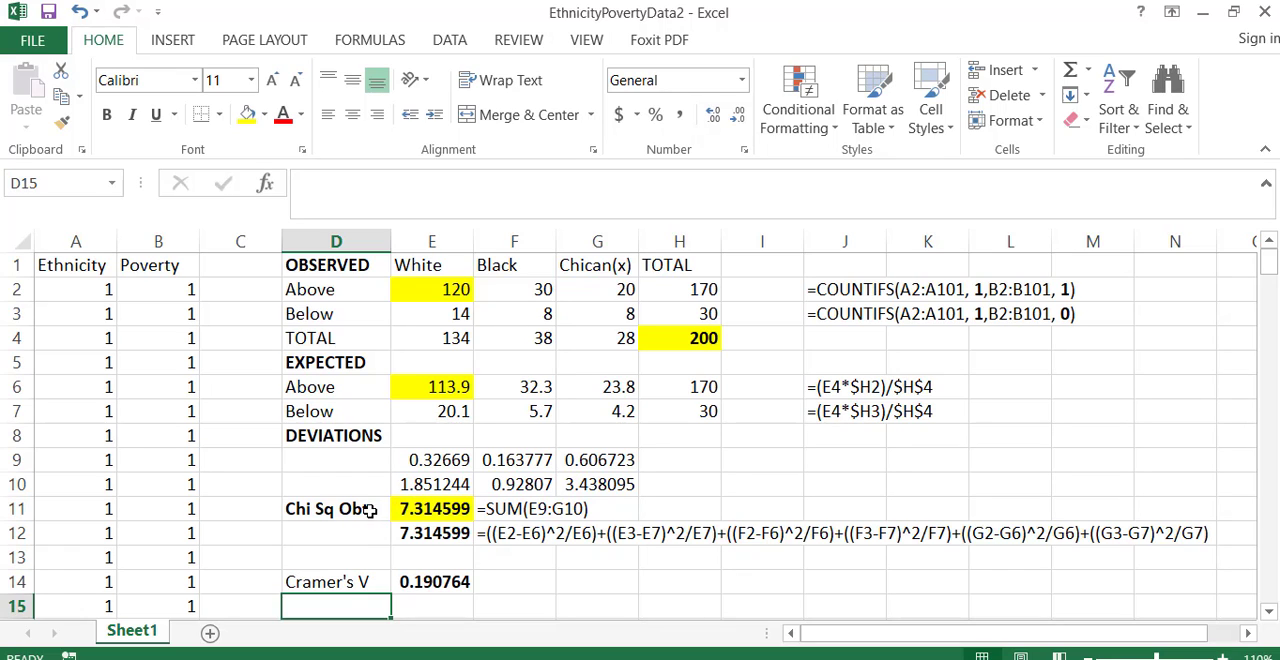
# - Select the chi-square label and its value in D11:E11
pyautogui.moveTo(370, 510); pyautogui.dragTo(425, 510)
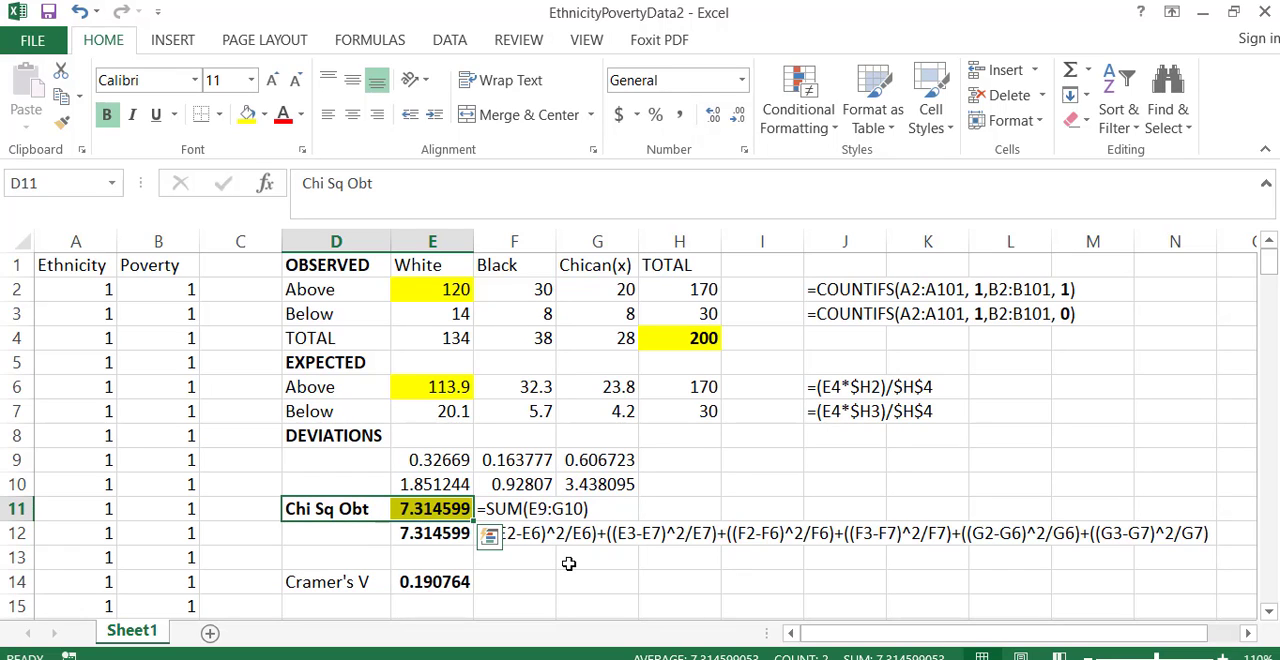